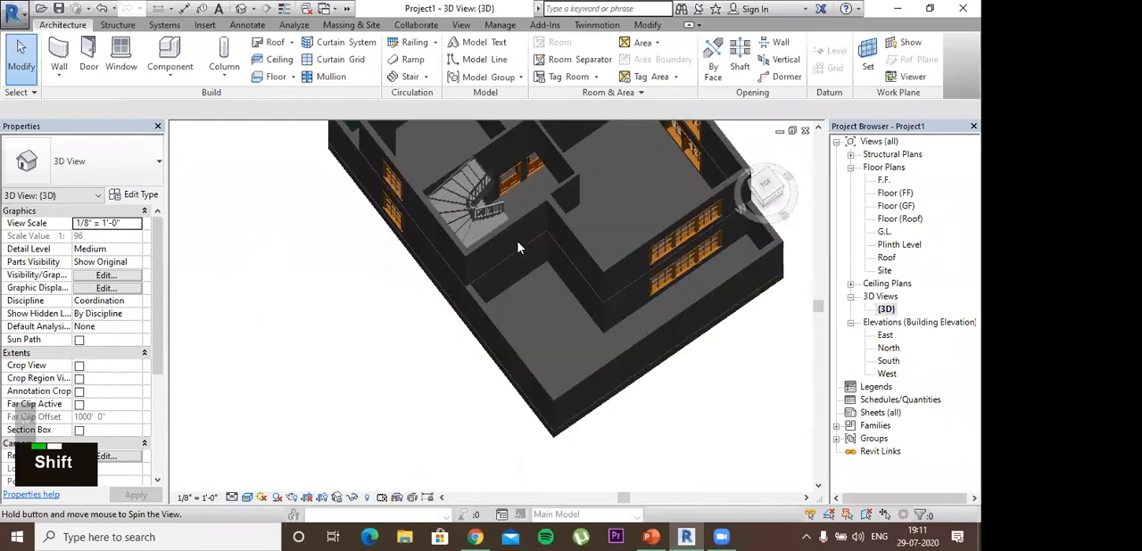
# Step: Look over the house in the 3D view and open the F.F. floor plan
pyautogui.keyDown('shift'); pyautogui.moveTo(563, 249); pyautogui.dragTo(563, 257, button='middle'); pyautogui.keyUp('shift')
pyautogui.scroll(-3, 560, 312)
pyautogui.keyDown('shift'); pyautogui.moveTo(570, 294); pyautogui.dragTo(418, 234, button='middle'); pyautogui.keyUp('shift')
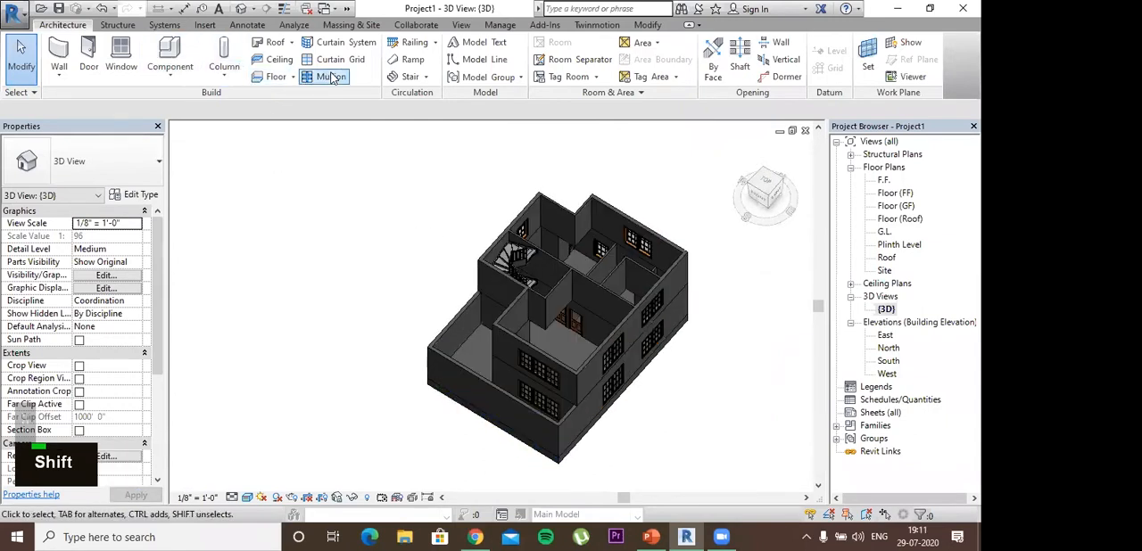
pyautogui.doubleClick(883, 182)
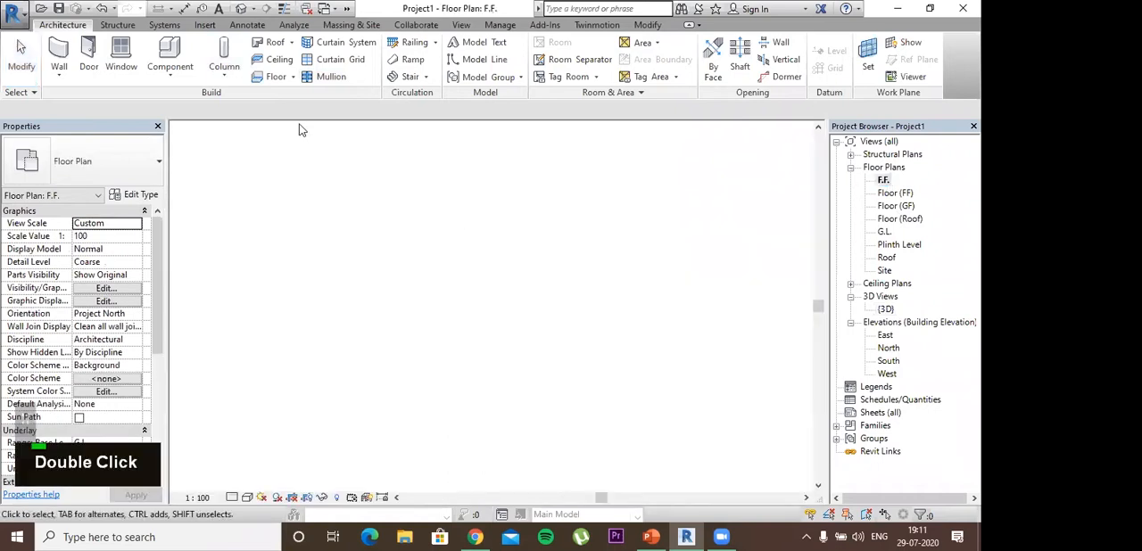
# Step: Start a Generic 150mm floor and sketch a rectangular boundary from the inner left wall below the small upper-left rooms to the living room's lower-right corner
pyautogui.click(293, 77)
pyautogui.click(288, 99)
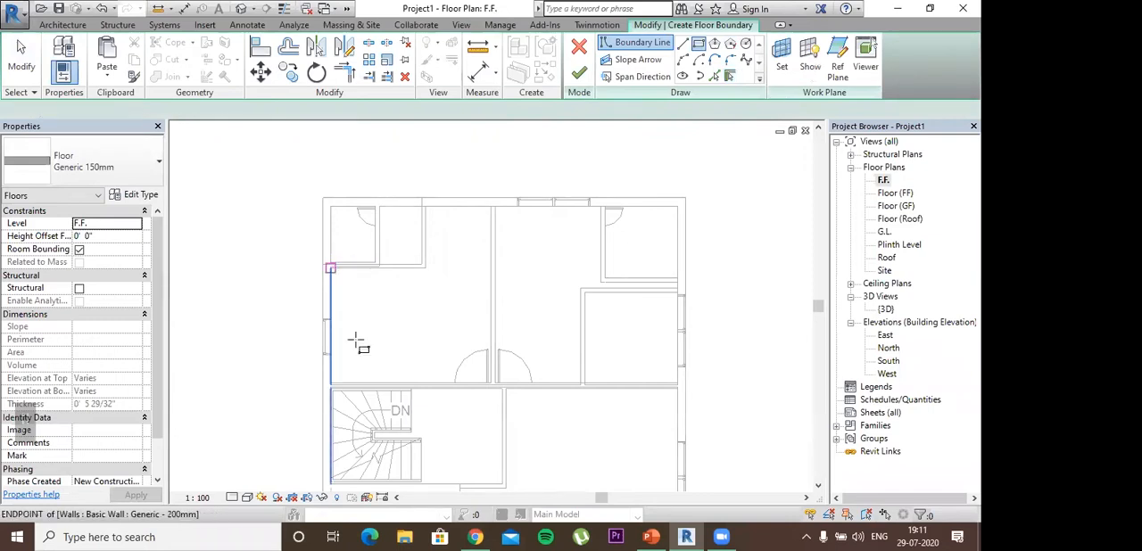
pyautogui.scroll(1, 350, 313)
pyautogui.moveTo(522, 399); pyautogui.dragTo(428, 262, button='middle')
pyautogui.scroll(-1, 423, 264)
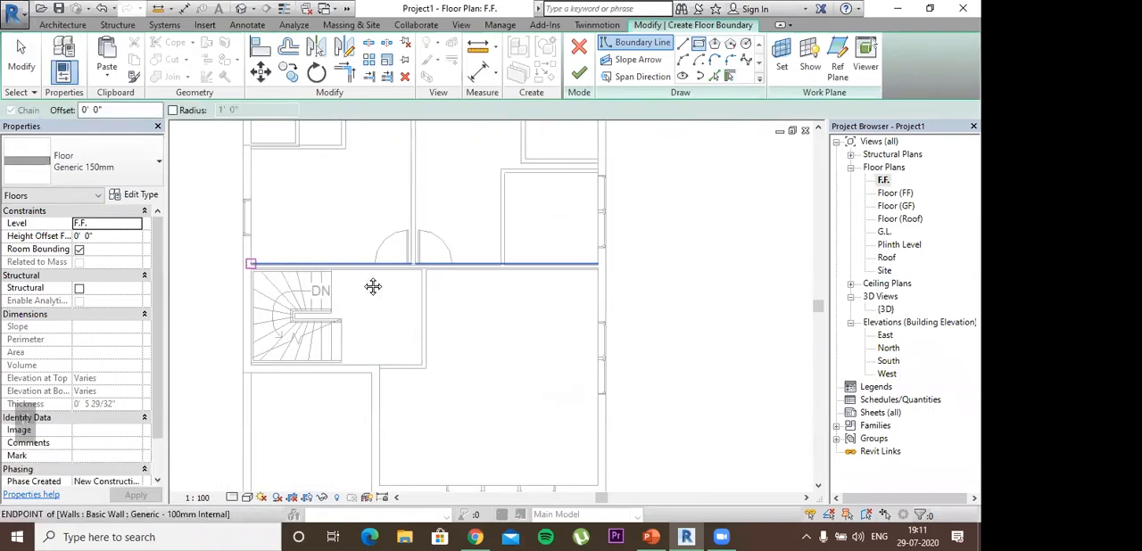
pyautogui.moveTo(260, 156); pyautogui.dragTo(300, 224, button='middle')
pyautogui.click(293, 217)
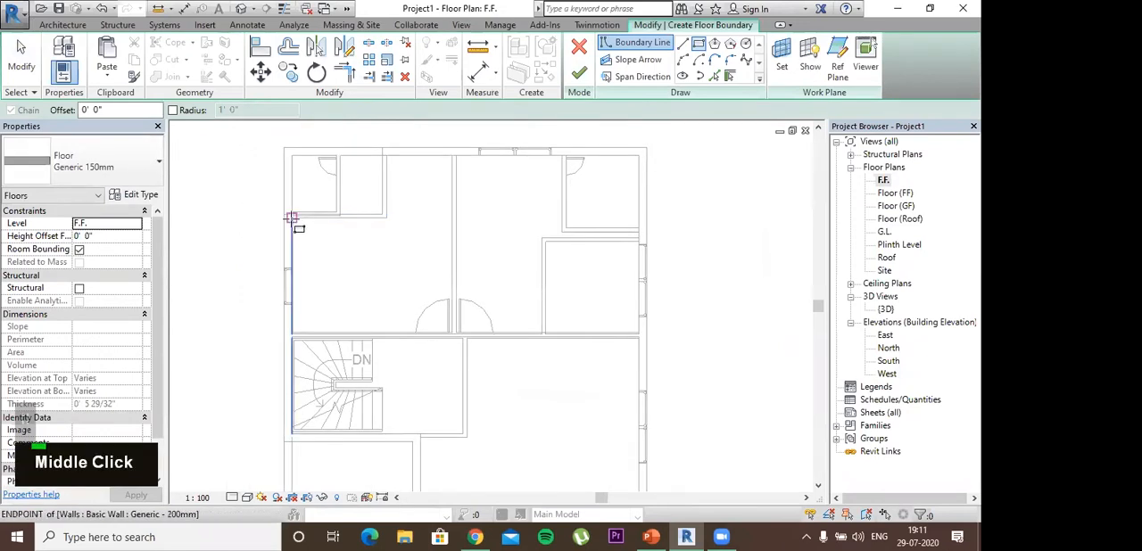
pyautogui.click(383, 292)
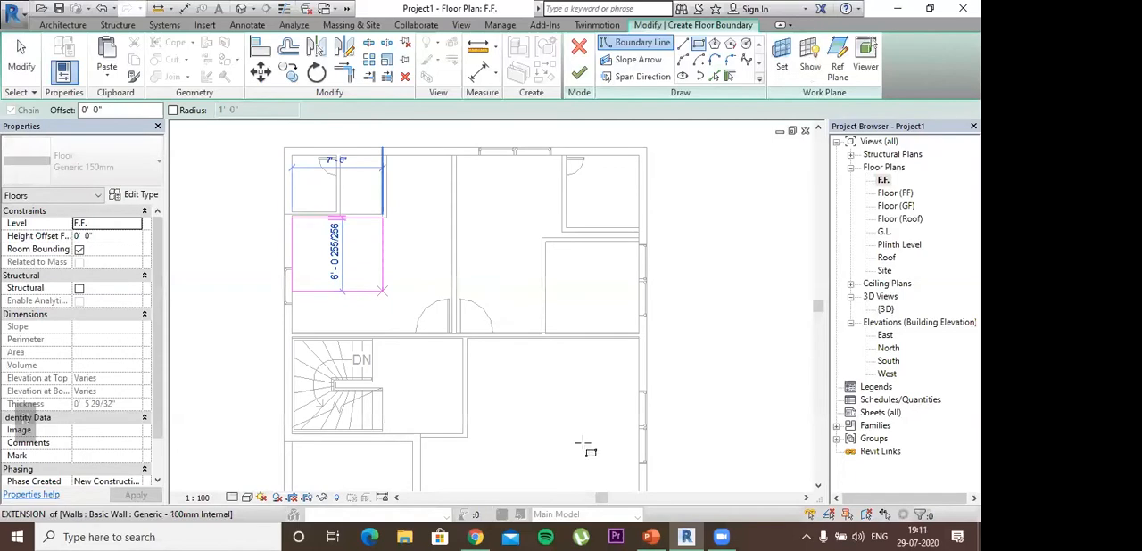
pyautogui.moveTo(589, 436); pyautogui.dragTo(540, 324, button='middle')
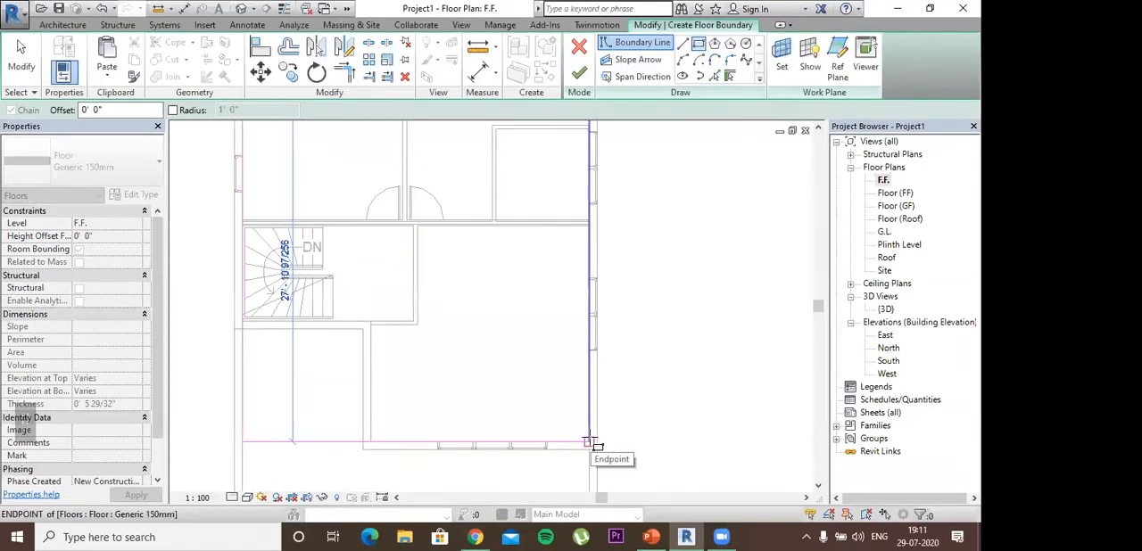
pyautogui.click(589, 441)
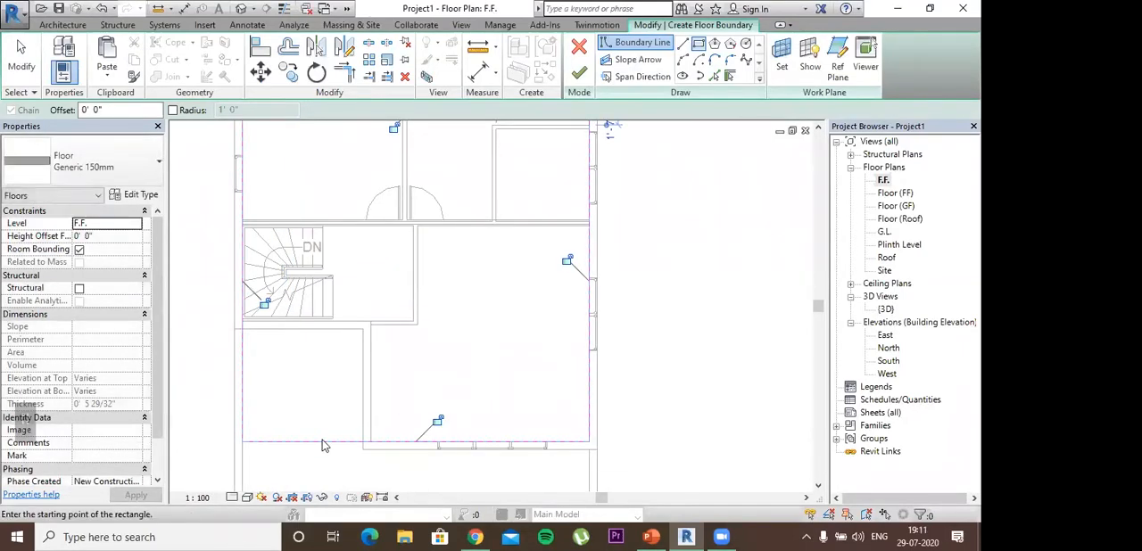
# Step: Shorten the bottom boundary line to the inner wall corner beside the lower-left space, and the left line to 18' 0" at the stair room's lower wall
pyautogui.press('Escape')
pyautogui.press('Escape')
pyautogui.press('Escape')
pyautogui.press('Escape')
pyautogui.press('Escape')
pyautogui.click(246, 443)
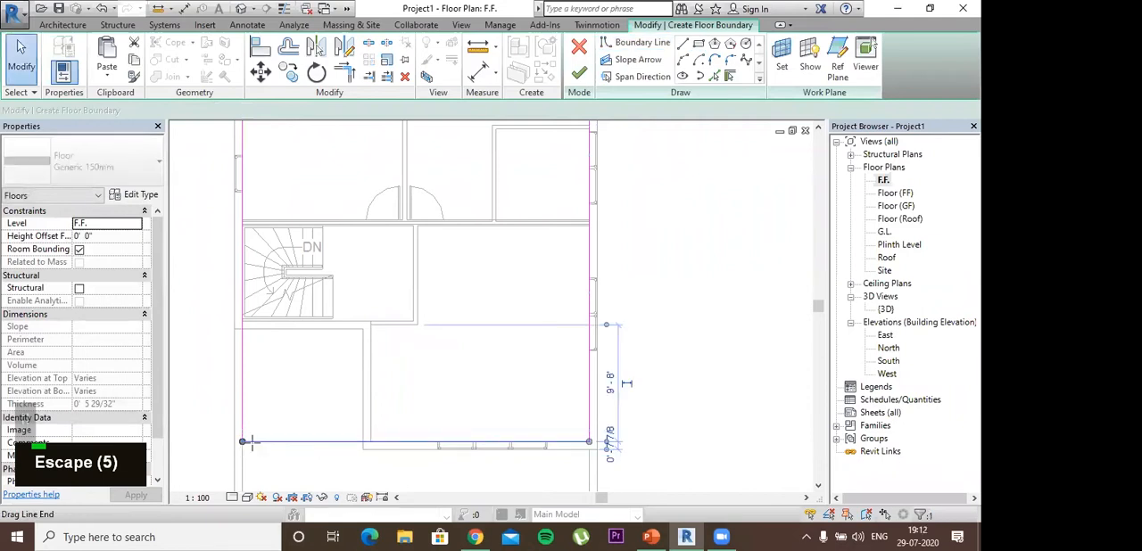
pyautogui.moveTo(243, 441); pyautogui.dragTo(371, 441)
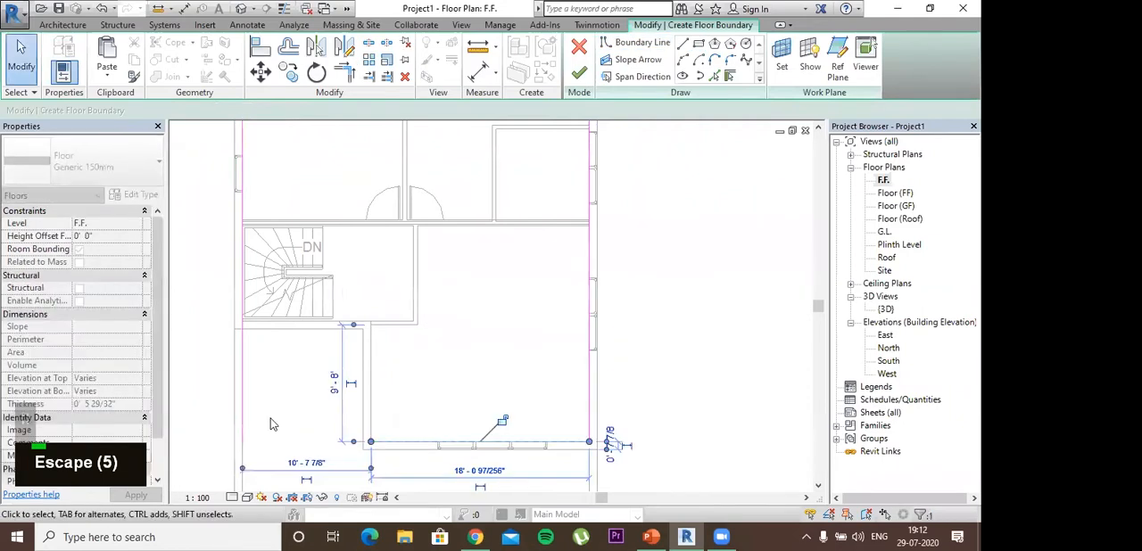
pyautogui.click(242, 436)
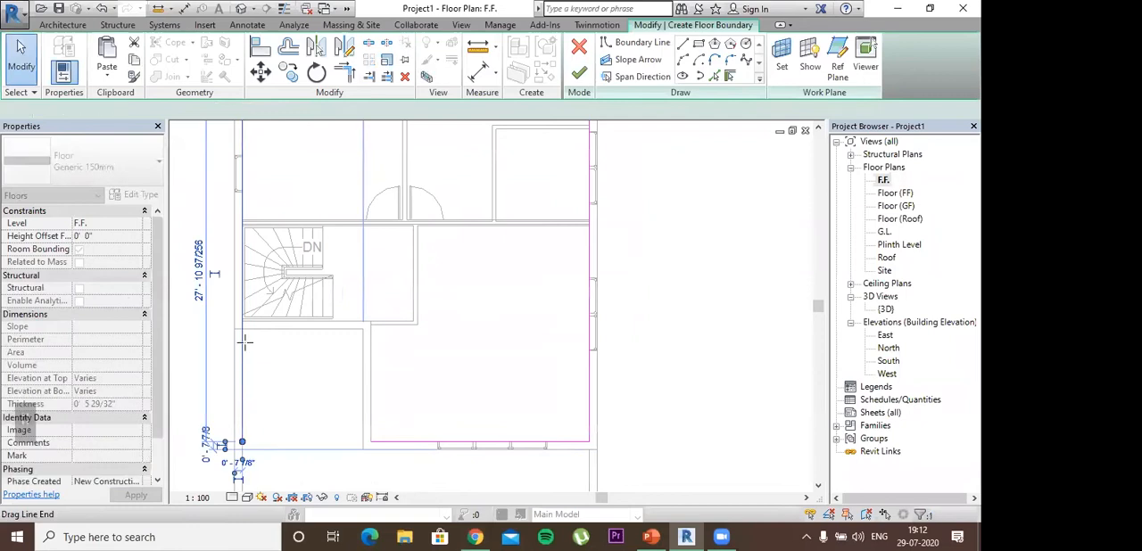
pyautogui.moveTo(247, 328); pyautogui.dragTo(242, 323)
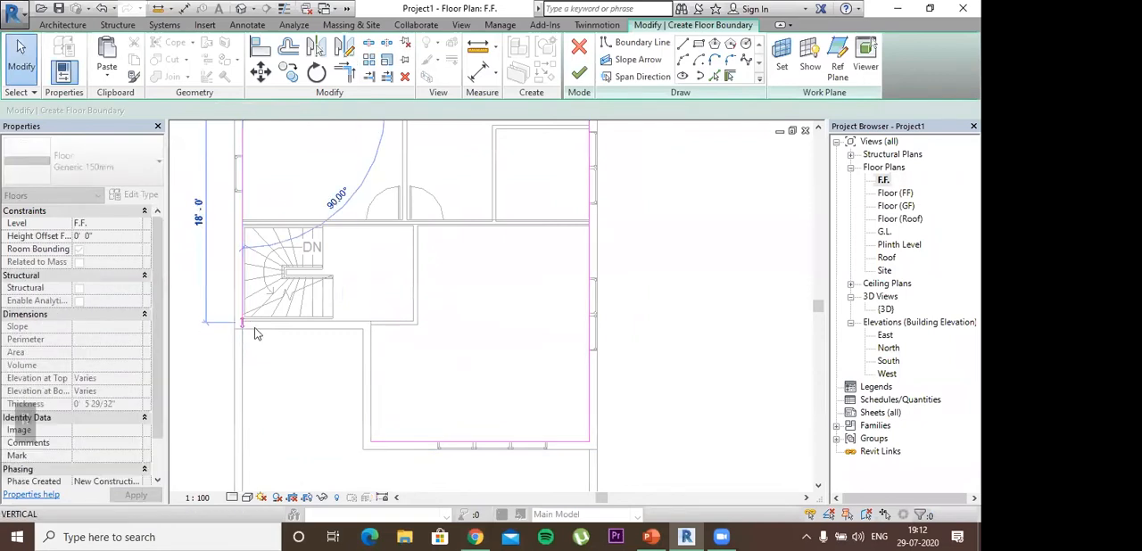
pyautogui.click(205, 122)
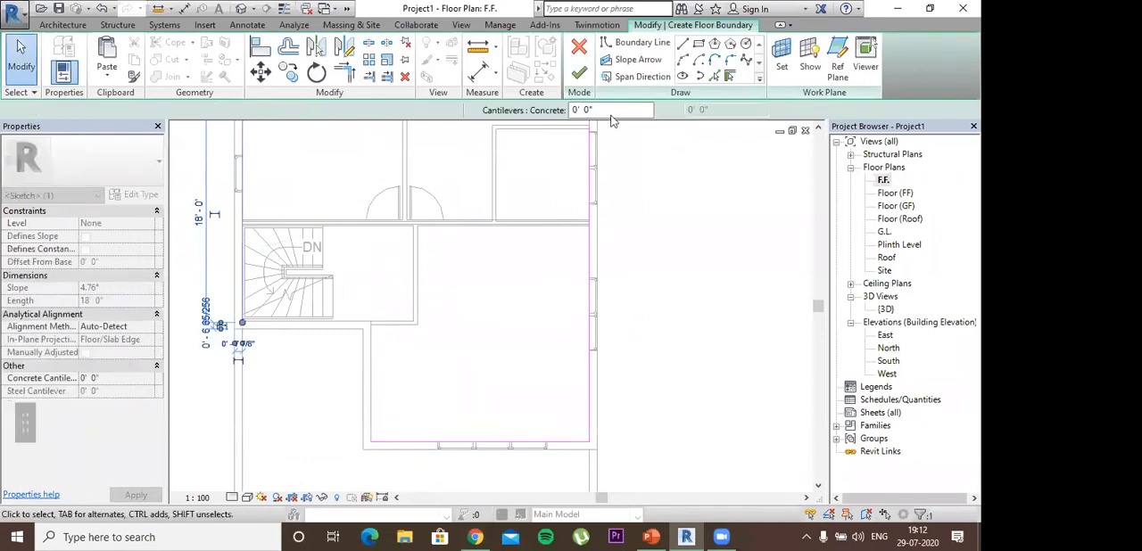
# Step: Draw boundary lines along the stair room's lower wall and down the adjoining wall to the bottom boundary line, closing the notch
pyautogui.scroll(1, 258, 336)
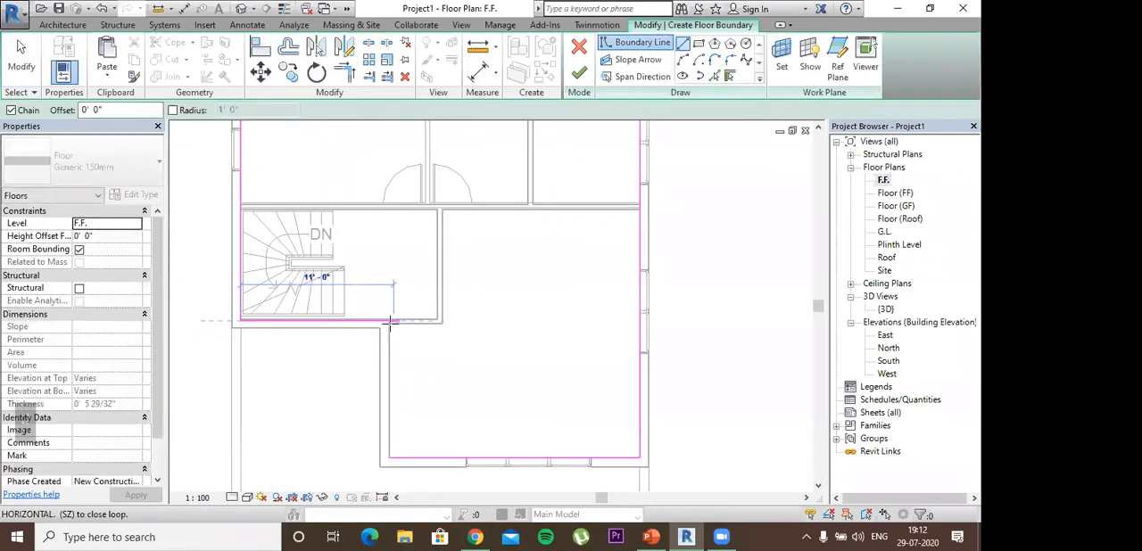
pyautogui.click(388, 330)
pyautogui.click(390, 328)
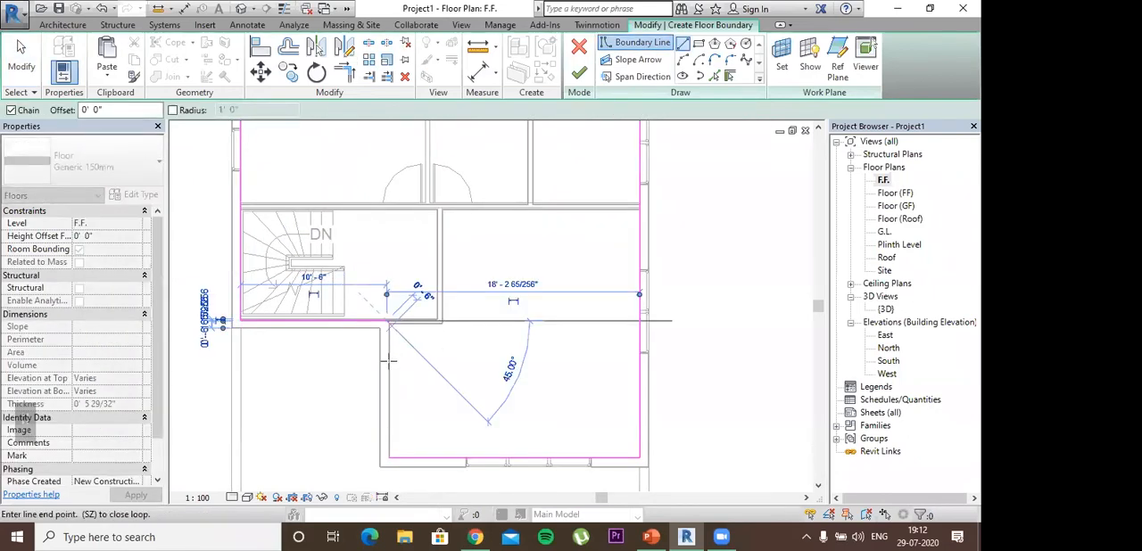
pyautogui.click(384, 458)
pyautogui.press('Escape')
# Step: Shorten the top boundary line to 7' 10", ending at the outer wall corner of the small upper-left rooms
pyautogui.moveTo(507, 296); pyautogui.dragTo(482, 368, button='middle')
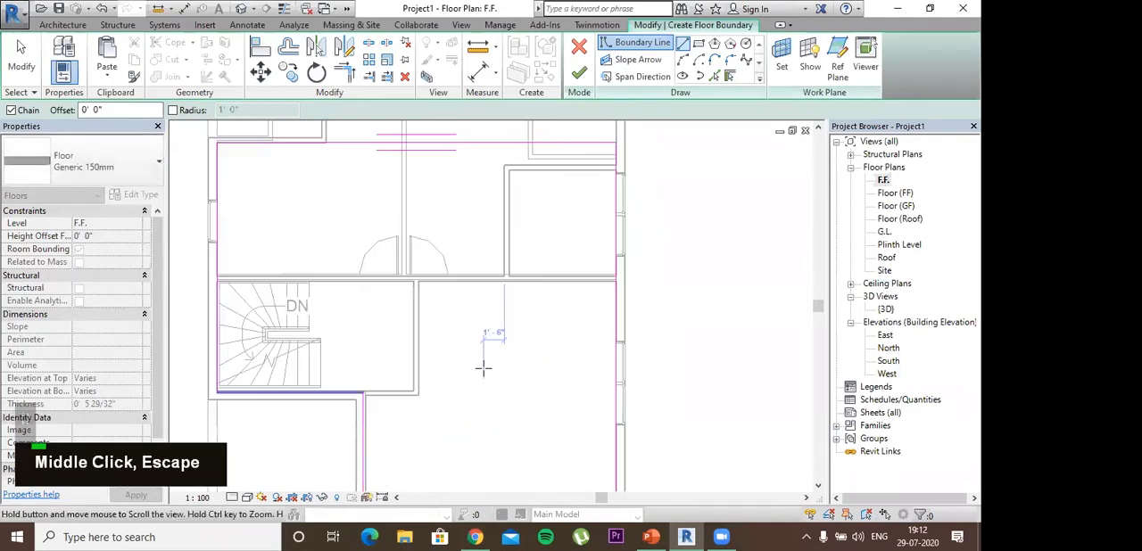
pyautogui.scroll(-2, 475, 269)
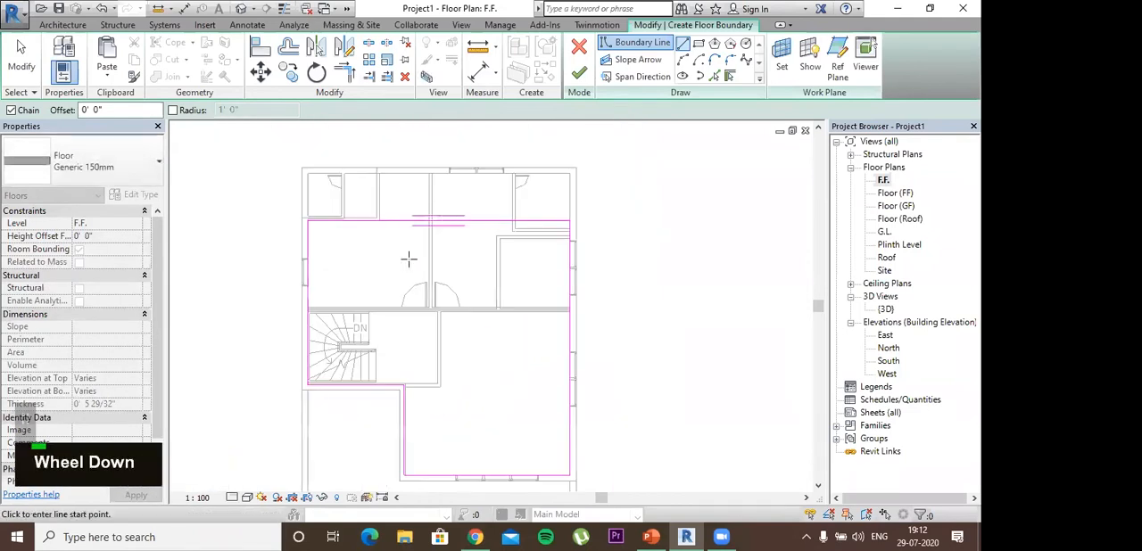
pyautogui.press('Escape')
pyautogui.press('Escape')
pyautogui.click(437, 221)
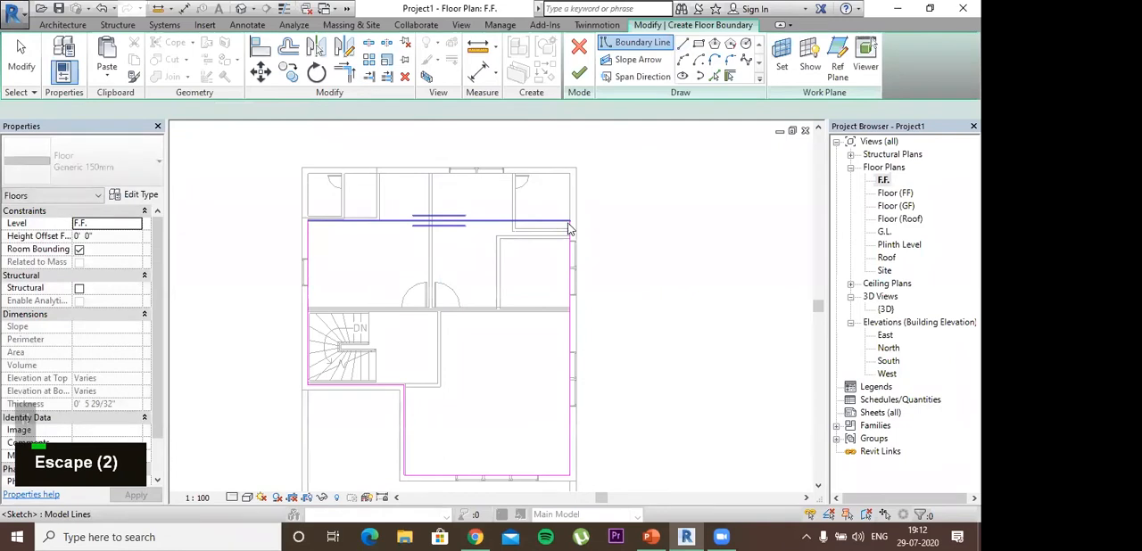
pyautogui.moveTo(374, 218); pyautogui.dragTo(375, 220)
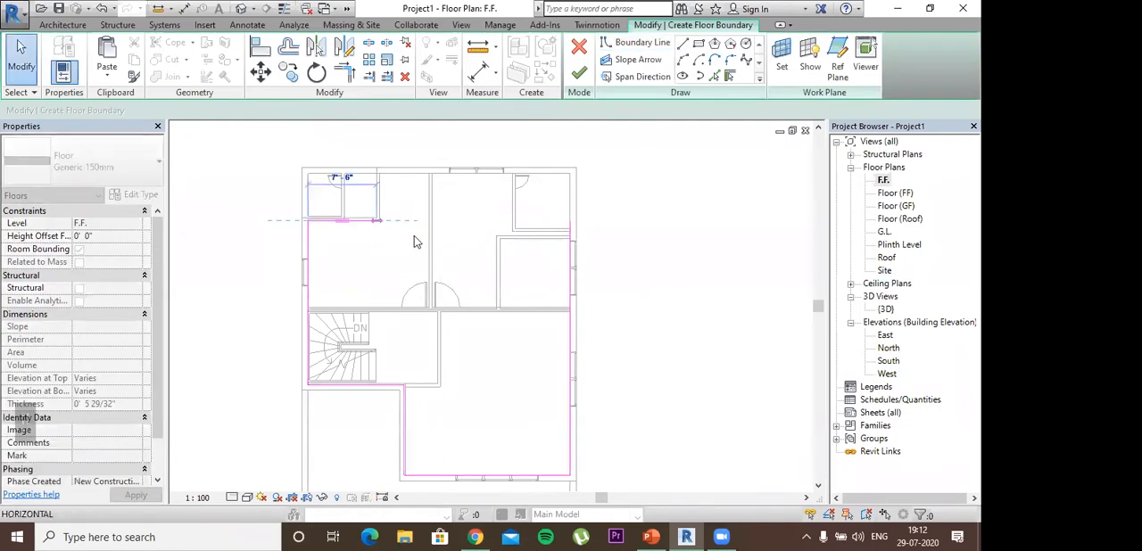
pyautogui.scroll(1, 359, 206)
pyautogui.scroll(5, 326, 204)
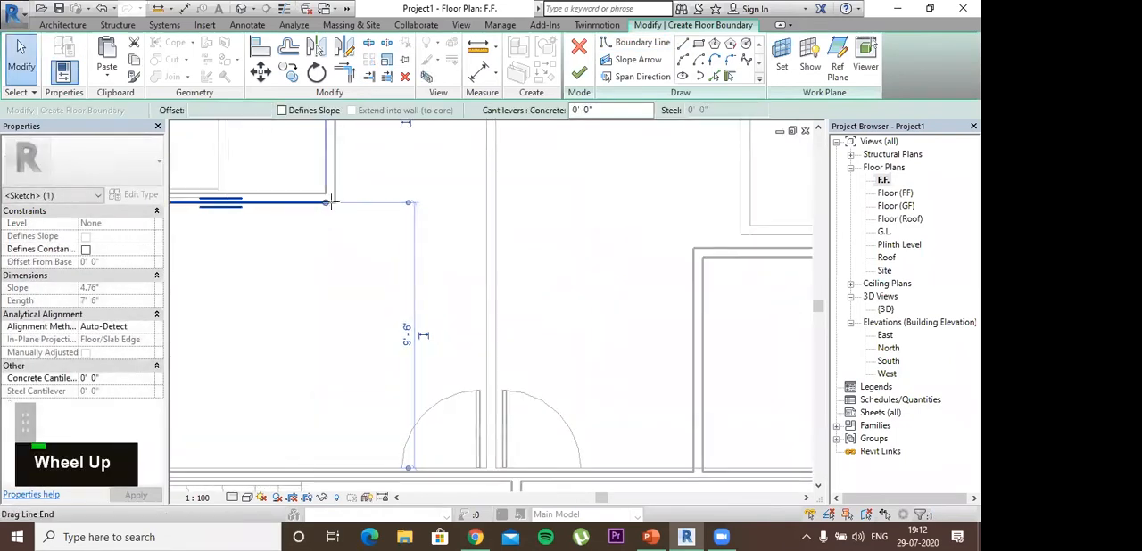
pyautogui.scroll(-6, 447, 306)
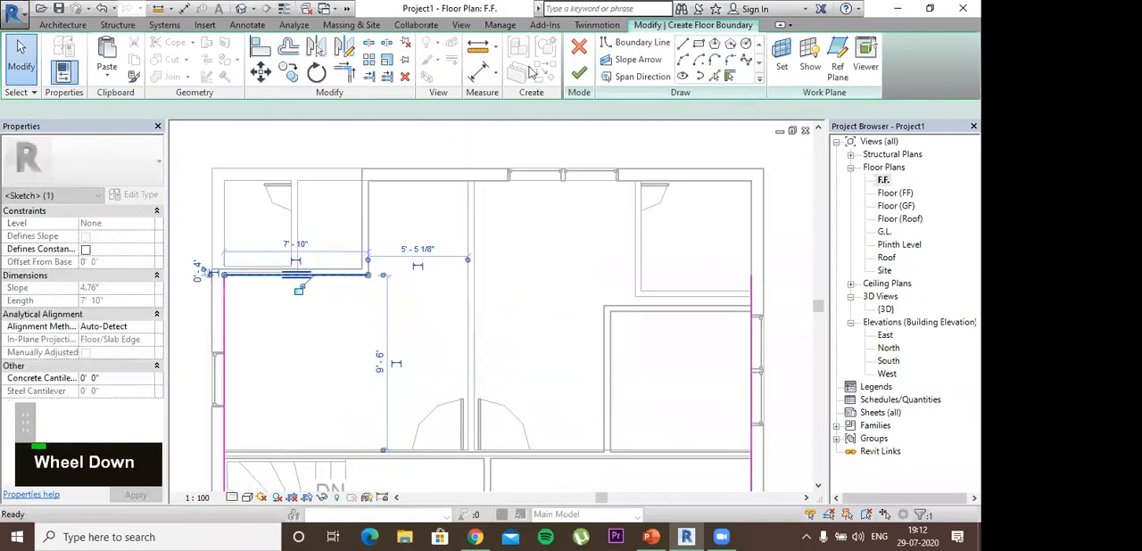
# Step: Draw boundary lines 5' 2" up the small rooms' side wall and across the top wall to the inner upper-right corner
pyautogui.click(681, 44)
pyautogui.scroll(2, 411, 279)
pyautogui.click(378, 283)
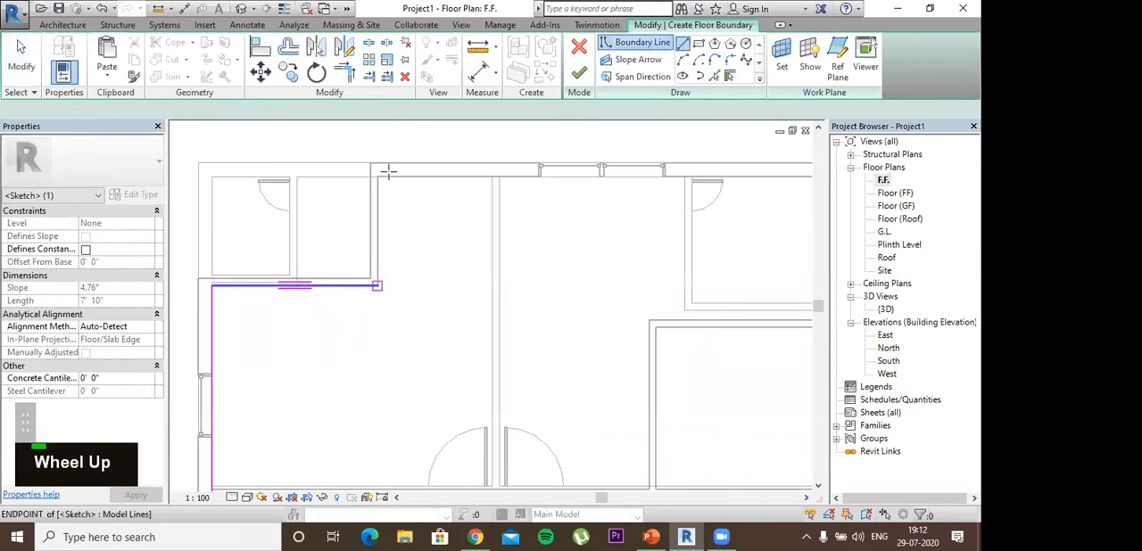
pyautogui.click(377, 177)
pyautogui.moveTo(392, 219); pyautogui.dragTo(351, 219, button='middle')
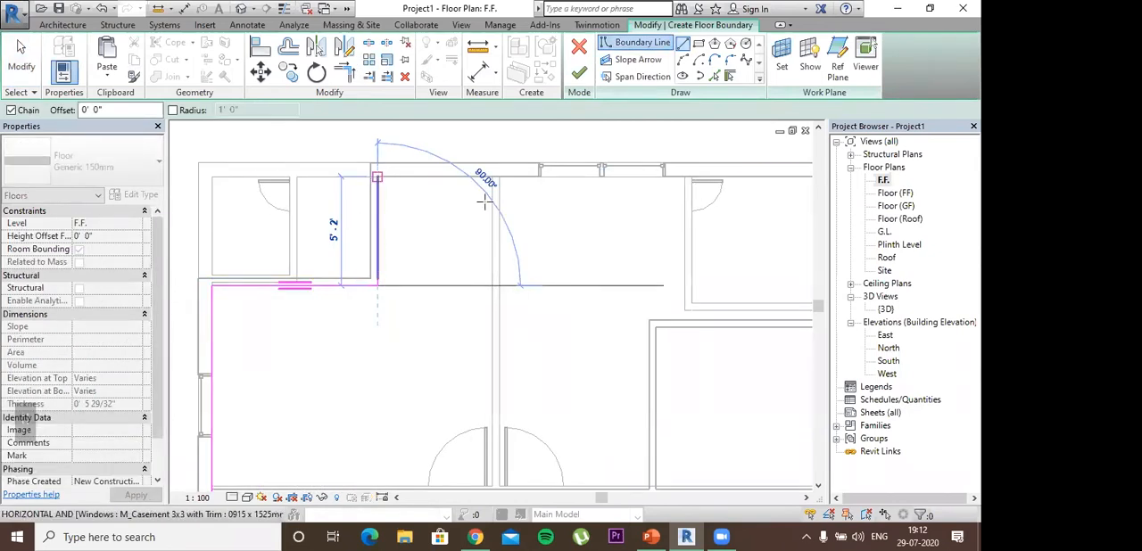
pyautogui.click(472, 205)
pyautogui.press('Escape')
pyautogui.press('Escape')
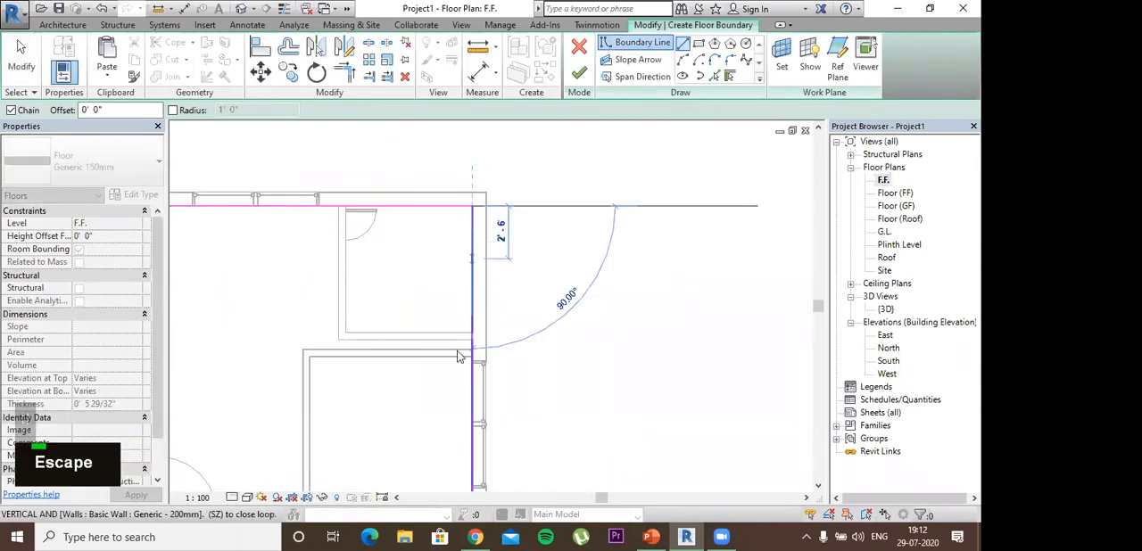
# Step: Extend the right boundary line up to the upper-right corner and finish the floor sketch
pyautogui.click(473, 304)
pyautogui.moveTo(472, 315); pyautogui.dragTo(473, 206)
pyautogui.scroll(-3, 575, 232)
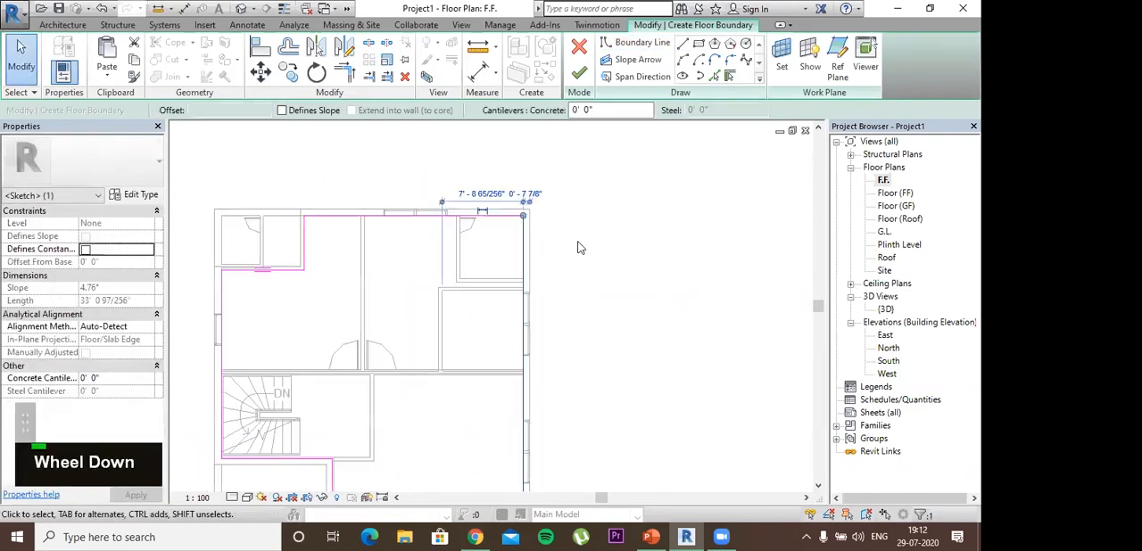
pyautogui.moveTo(597, 224); pyautogui.dragTo(612, 235, button='middle')
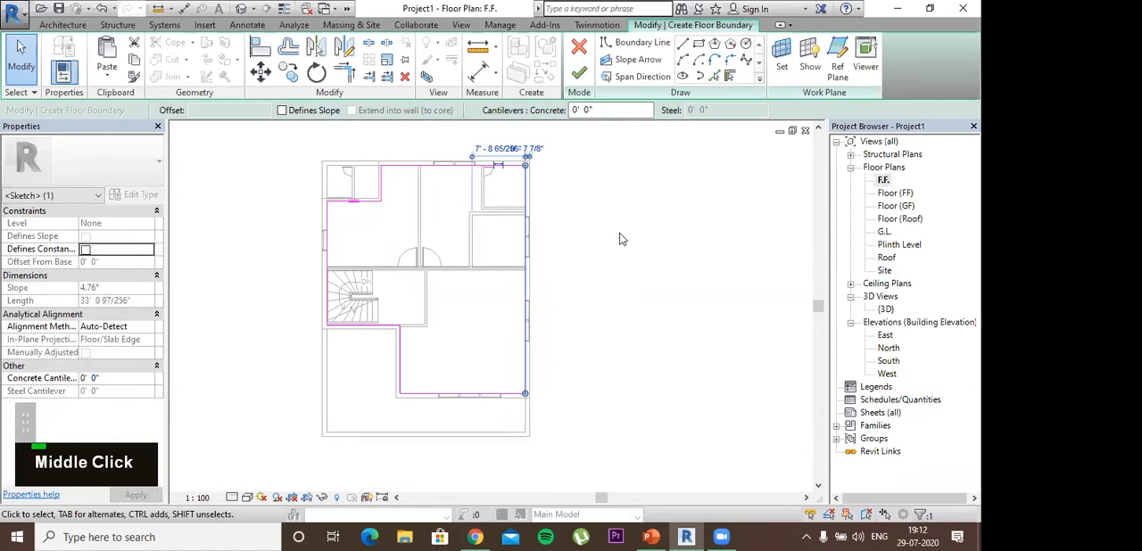
pyautogui.click(619, 233)
pyautogui.moveTo(619, 272); pyautogui.dragTo(620, 308, button='middle')
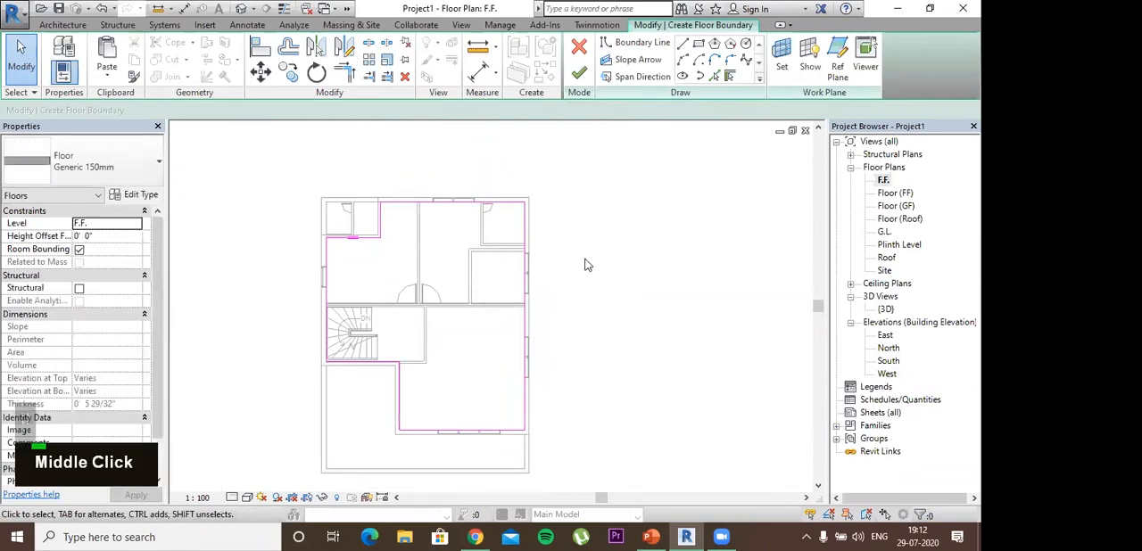
pyautogui.click(579, 77)
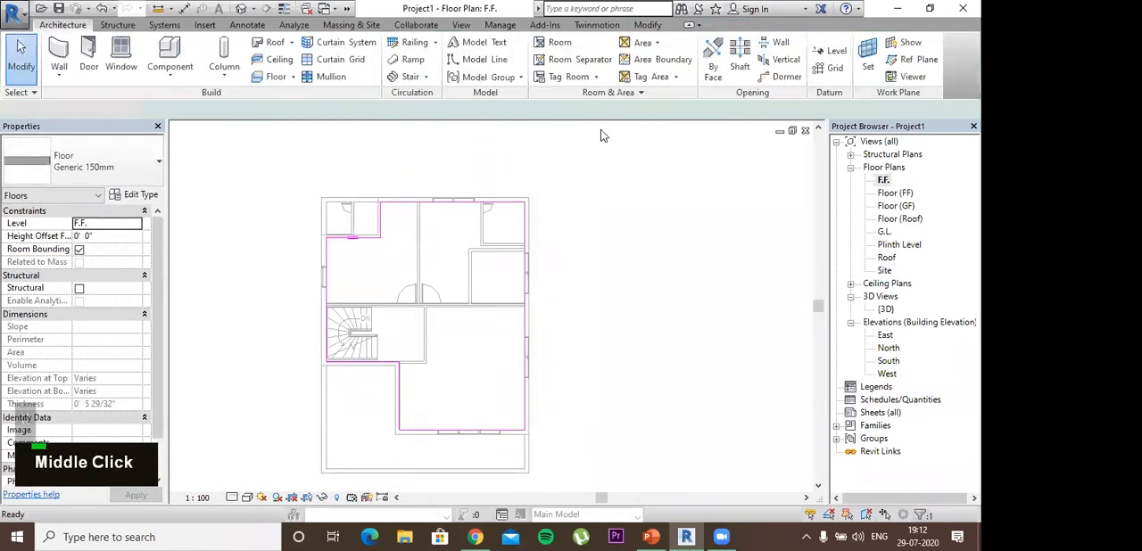
# Step: Open the {3D} view and inspect how the new first-floor slab meets the staircase
pyautogui.doubleClick(885, 309)
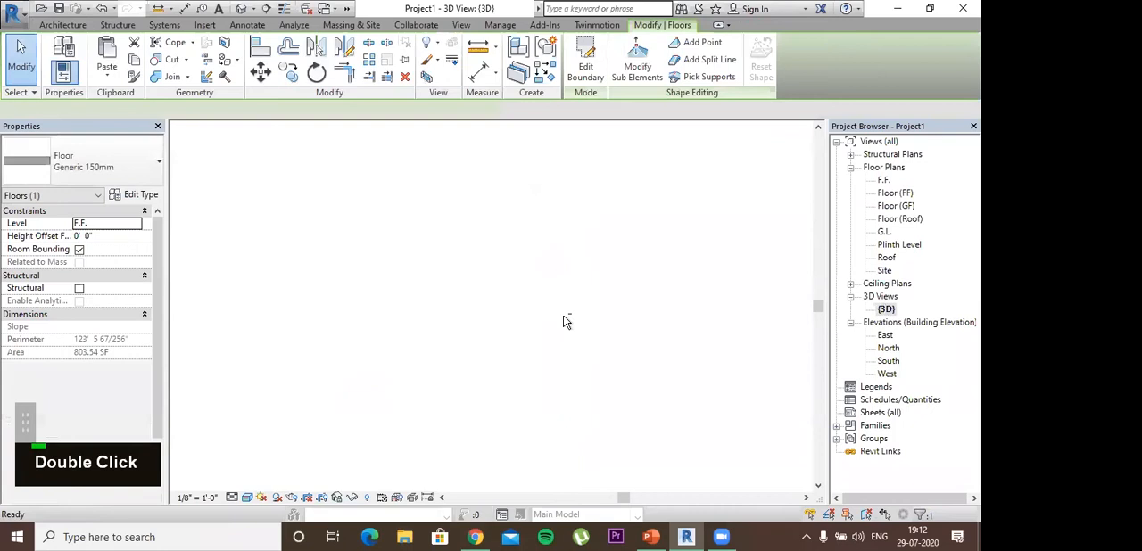
pyautogui.moveTo(563, 315)
pyautogui.keyDown('shift'); pyautogui.mouseDown(button='middle')
pyautogui.moveTo(482, 395)
pyautogui.moveTo(517, 283)
pyautogui.moveTo(522, 312)
pyautogui.moveTo(571, 310)
pyautogui.mouseUp(button='middle'); pyautogui.keyUp('shift')
pyautogui.scroll(5, 519, 289)
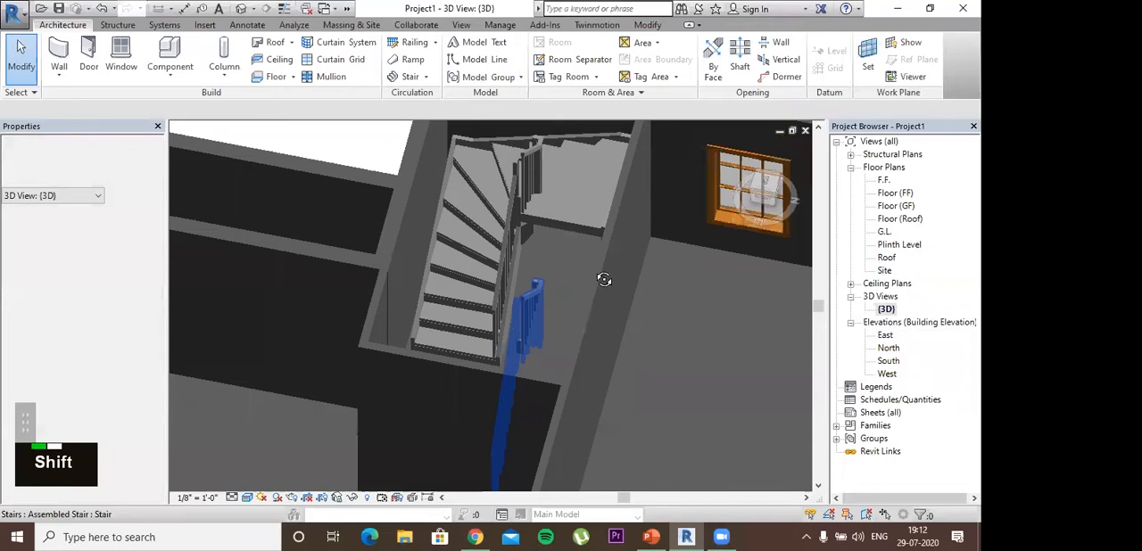
pyautogui.keyDown('shift'); pyautogui.moveTo(573, 312); pyautogui.dragTo(592, 326, button='middle'); pyautogui.keyUp('shift')
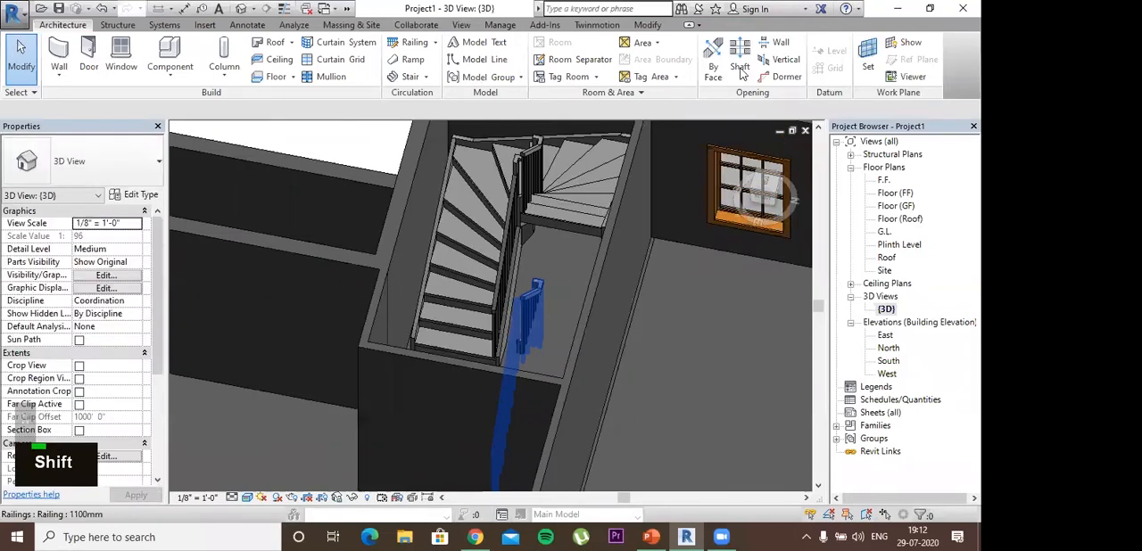
pyautogui.keyDown('shift'); pyautogui.moveTo(888, 183); pyautogui.dragTo(886, 230, button='middle'); pyautogui.keyUp('shift')
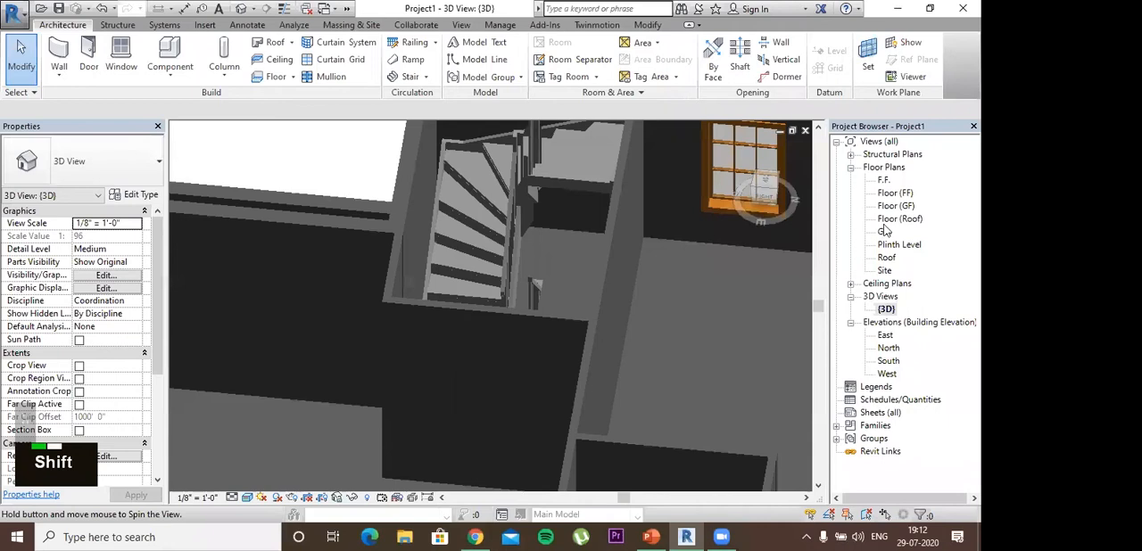
pyautogui.keyDown('shift'); pyautogui.moveTo(876, 164); pyautogui.dragTo(877, 165, button='middle'); pyautogui.keyUp('shift')
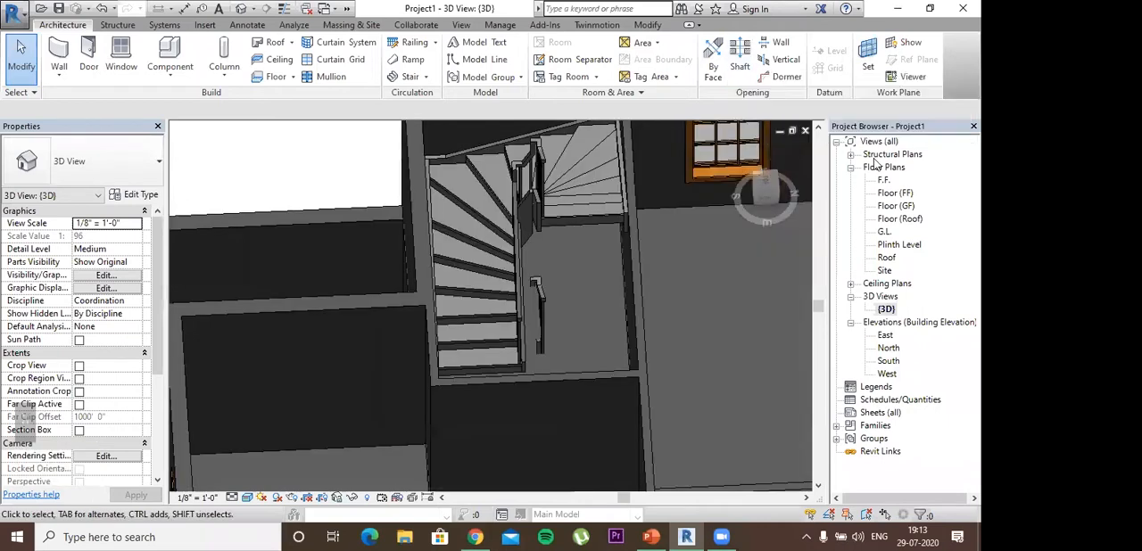
# Step: Open the Plinth Level plan and sketch a rectangular shaft opening about 7' 5" by 7' 10" around the staircase
pyautogui.doubleClick(898, 244)
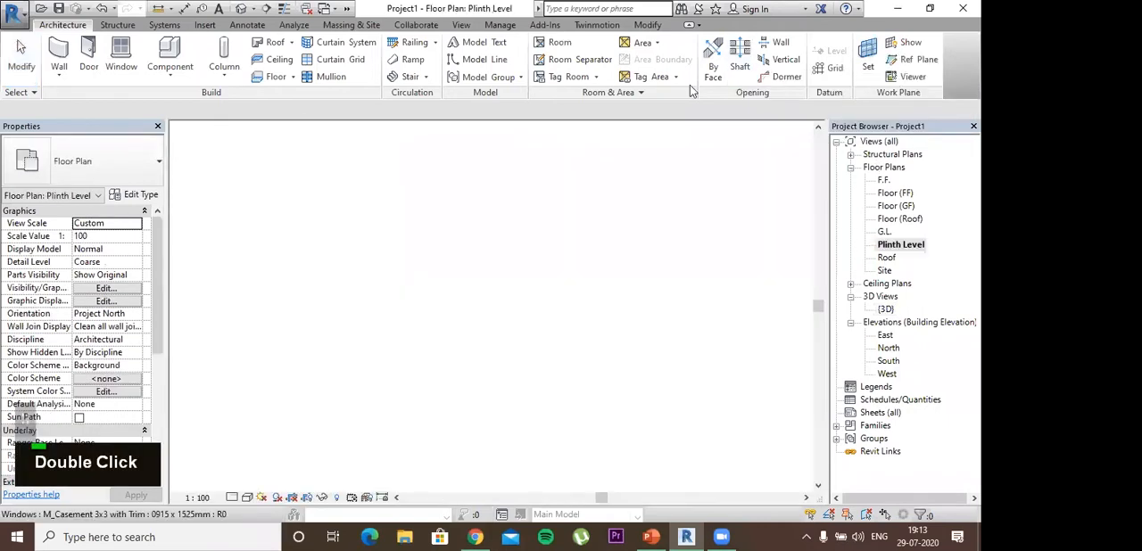
pyautogui.click(742, 58)
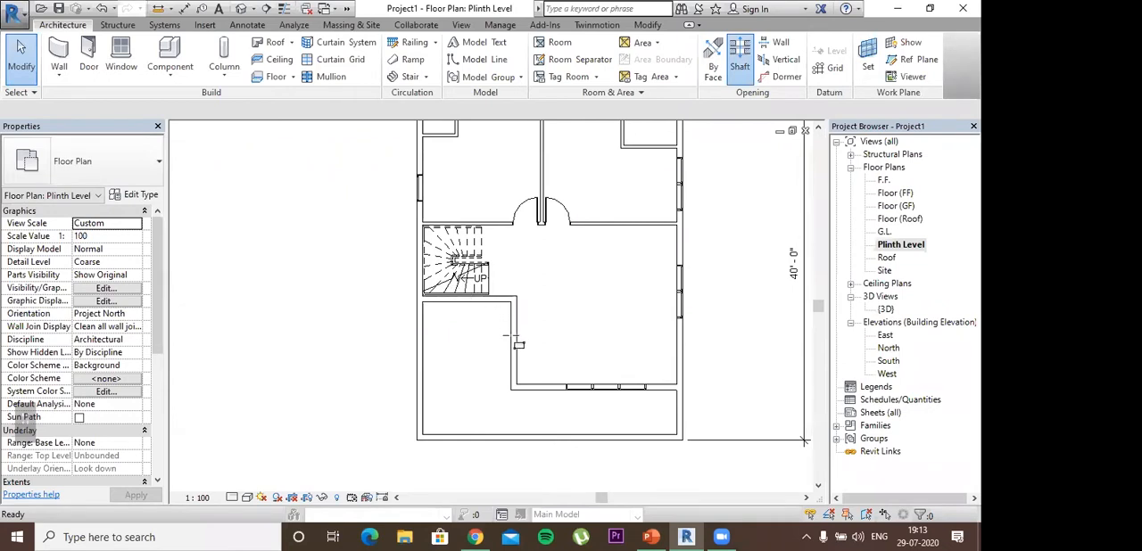
pyautogui.click(512, 336)
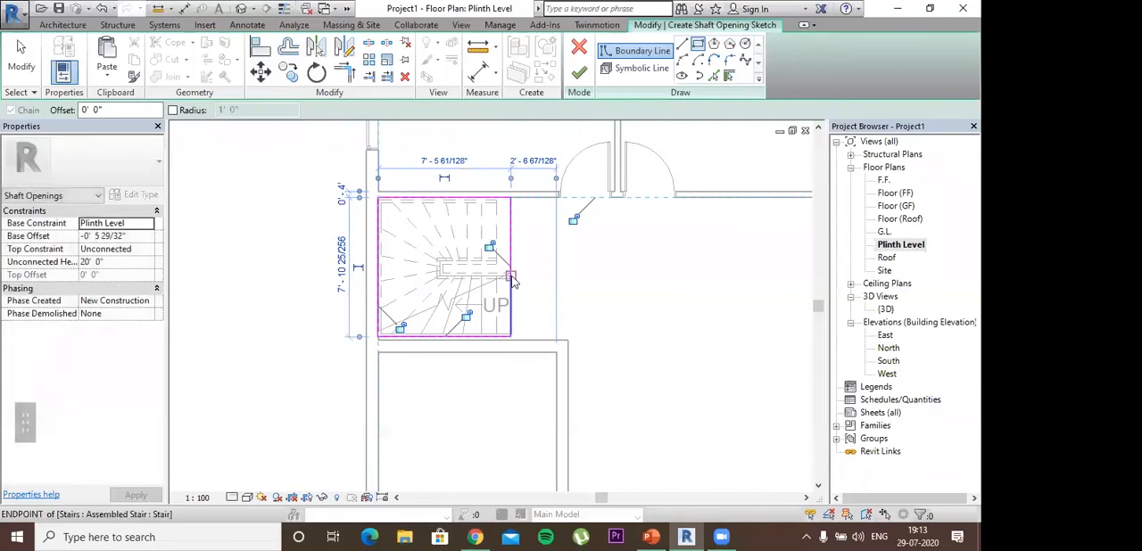
# Step: End the rectangle drawing and finish the sketch of the shaft opening around the staircase
pyautogui.press('Escape')
pyautogui.scroll(2, 512, 254)
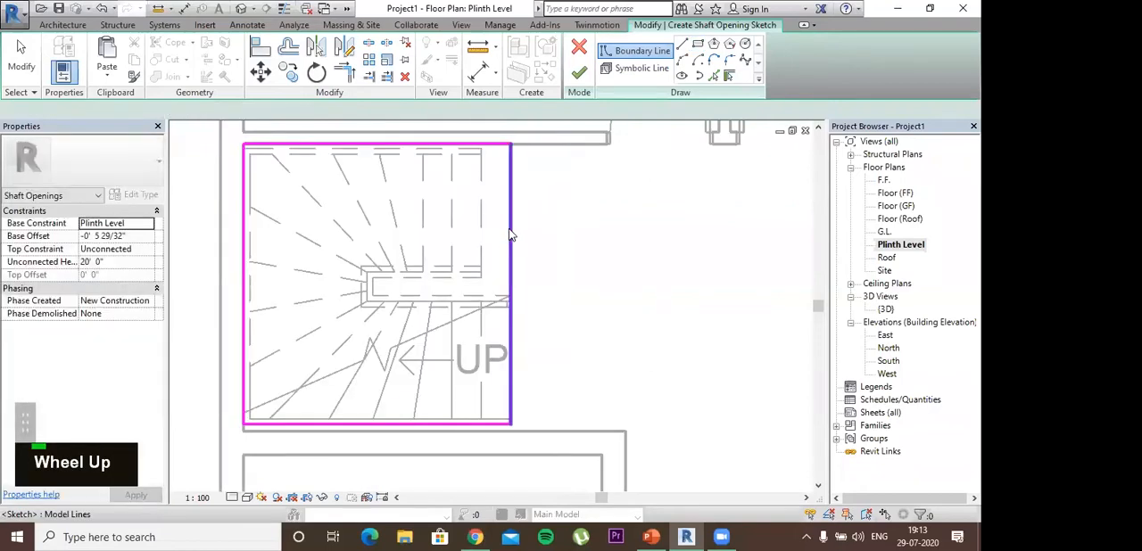
pyautogui.press('Escape')
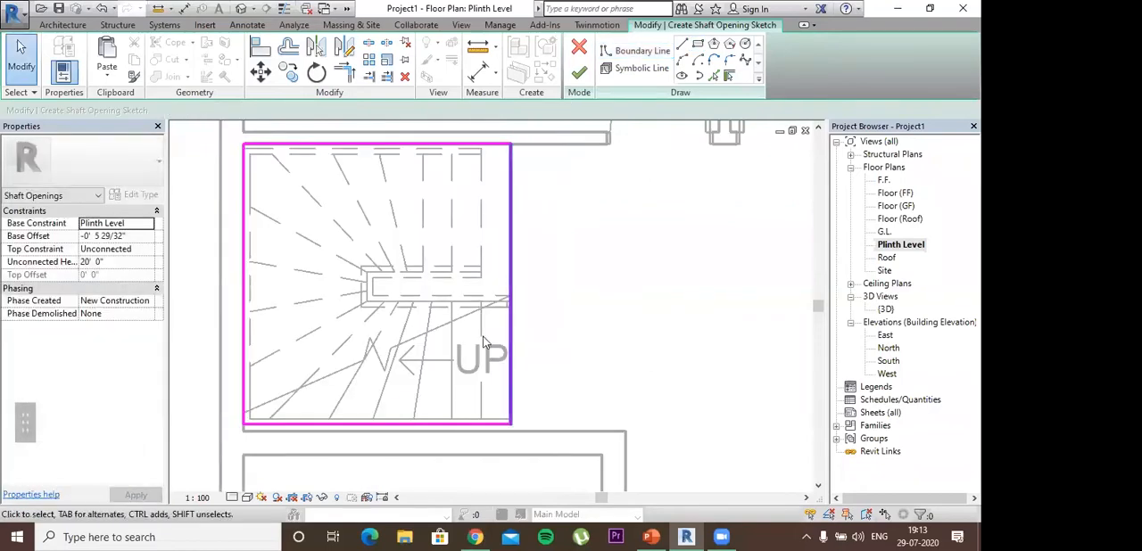
pyautogui.click(394, 424)
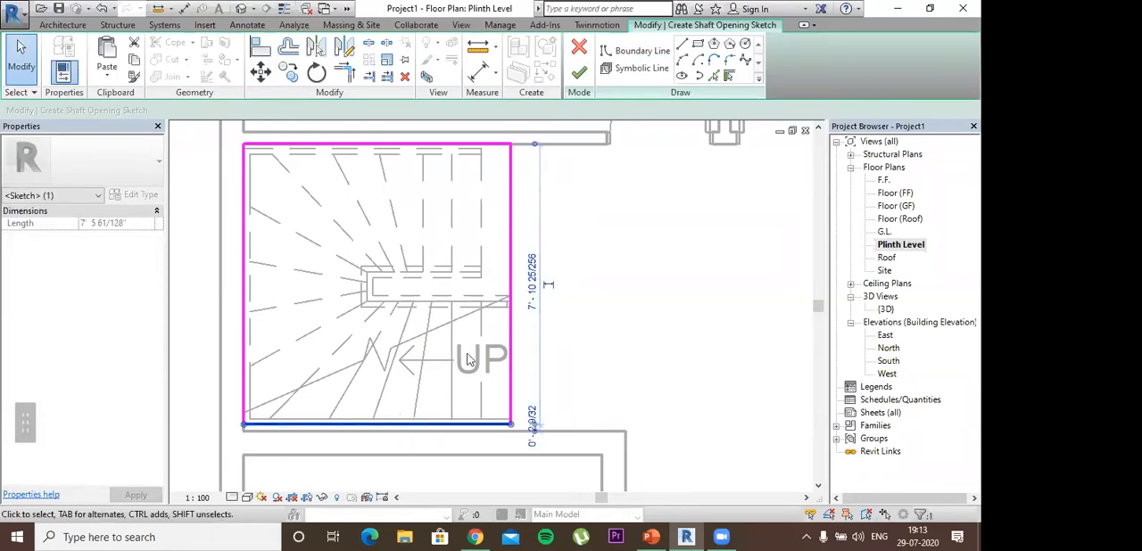
pyautogui.click(580, 75)
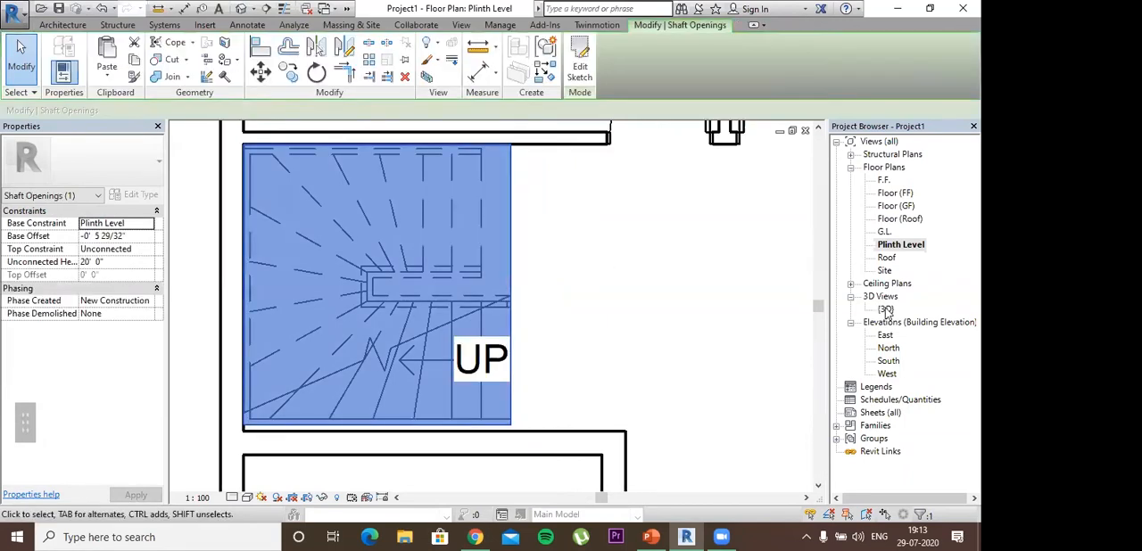
# Step: Open the {3D} view and examine how the shaft opening cuts the slab around the stair's upper end
pyautogui.doubleClick(885, 309)
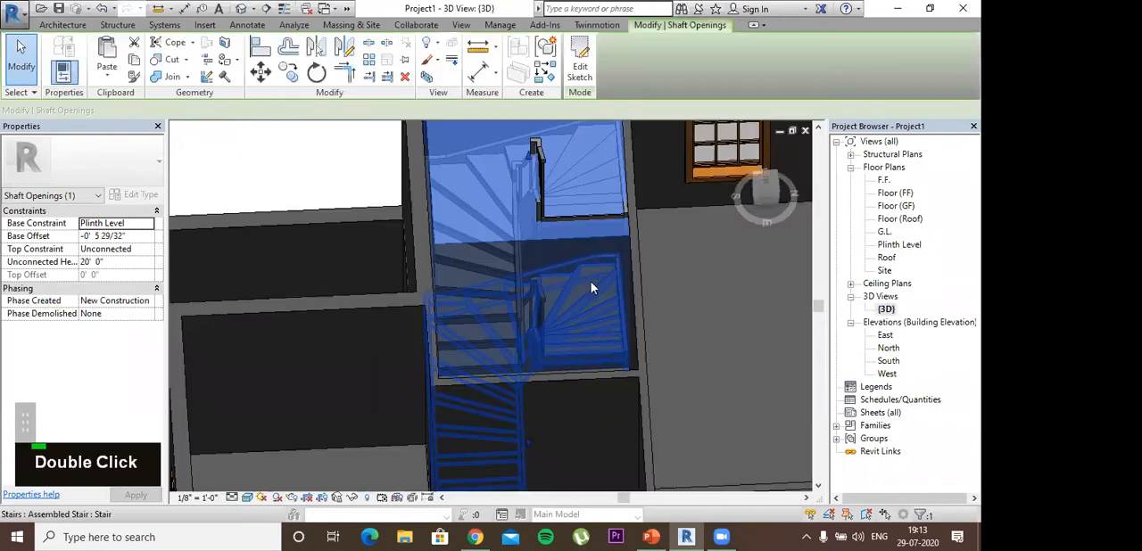
pyautogui.press('Escape')
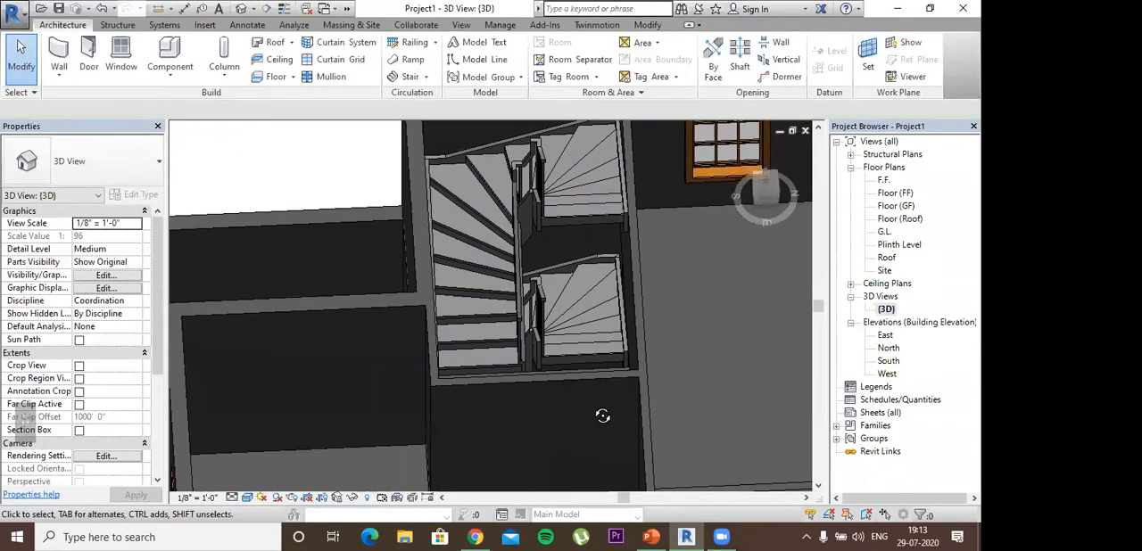
pyautogui.scroll(-2, 598, 393)
pyautogui.keyDown('shift'); pyautogui.moveTo(591, 376); pyautogui.dragTo(596, 338, button='middle'); pyautogui.keyUp('shift')
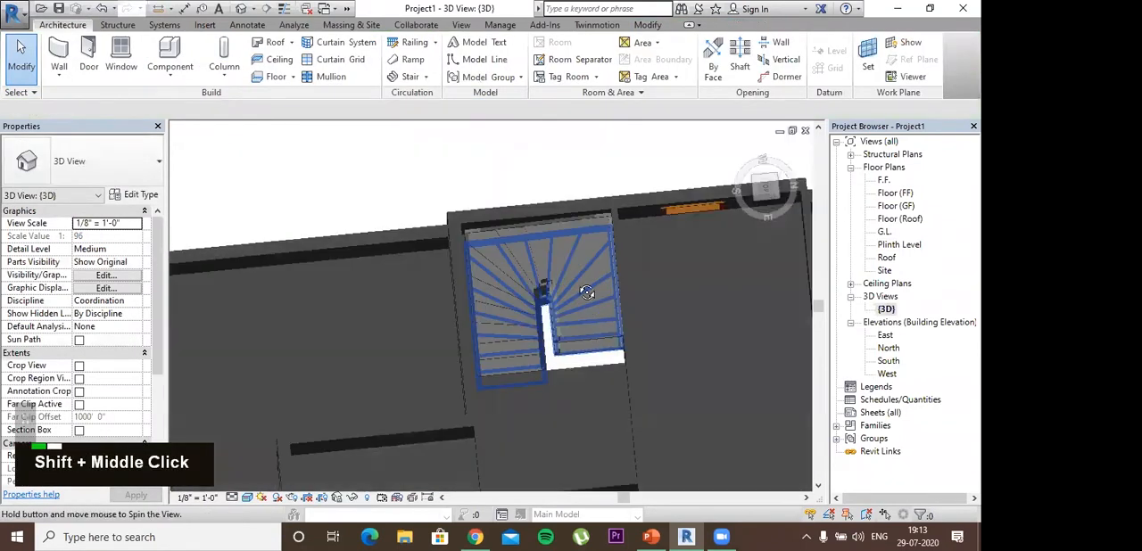
pyautogui.keyDown('shift'); pyautogui.moveTo(581, 252); pyautogui.dragTo(608, 300, button='middle'); pyautogui.keyUp('shift')
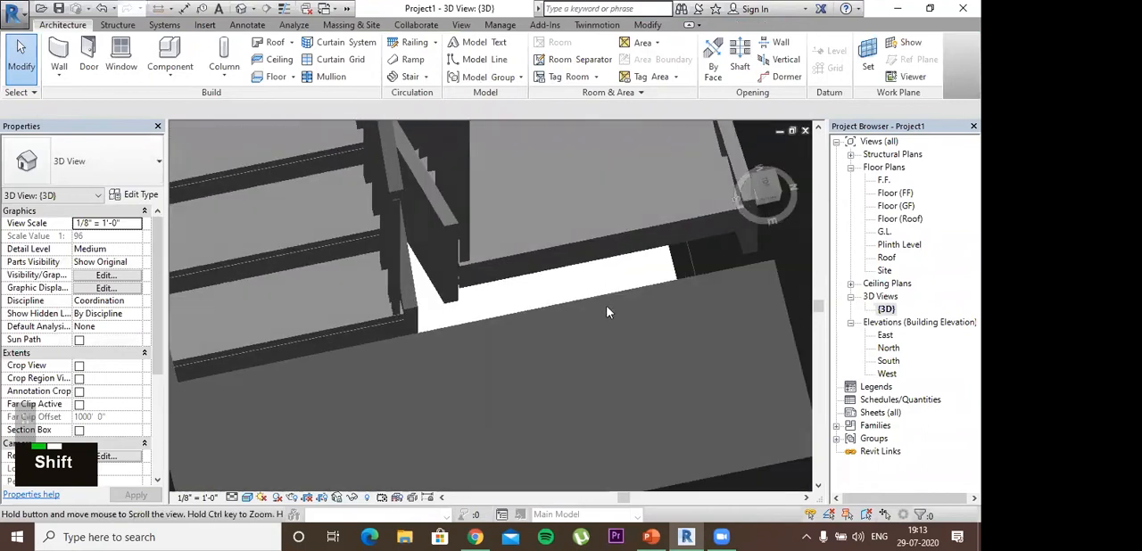
pyautogui.scroll(-2, 616, 268)
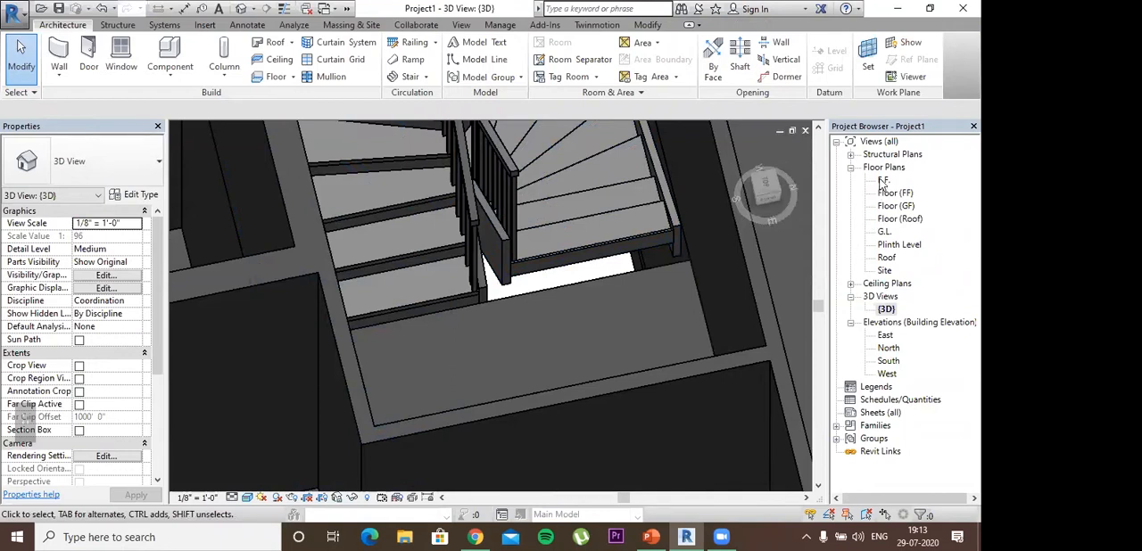
# Step: Return to the Plinth Level plan and open the sketch of the shaft opening around the staircase for editing
pyautogui.doubleClick(886, 232)
pyautogui.scroll(5, 528, 256)
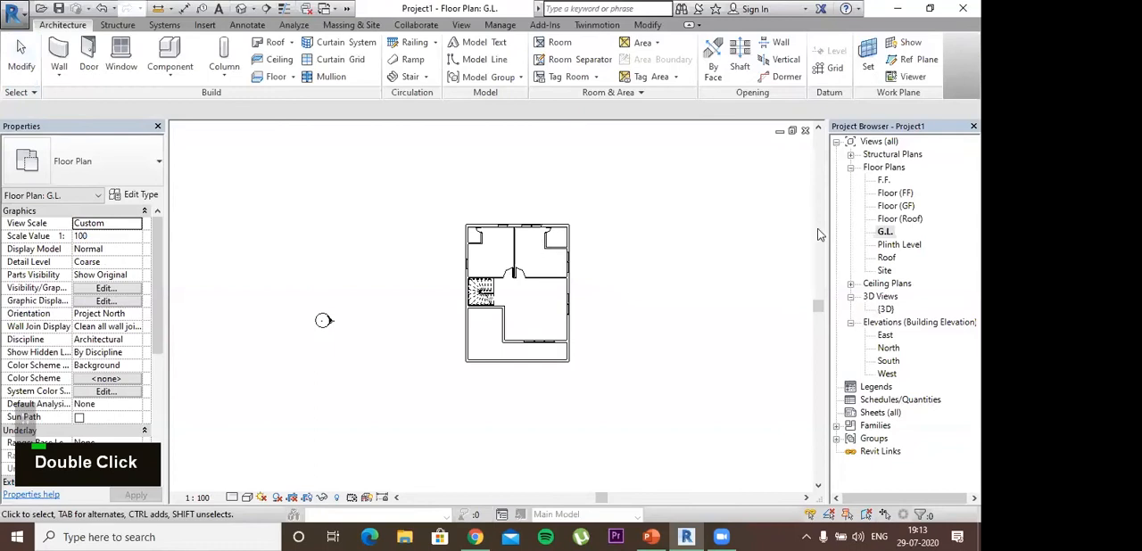
pyautogui.doubleClick(897, 244)
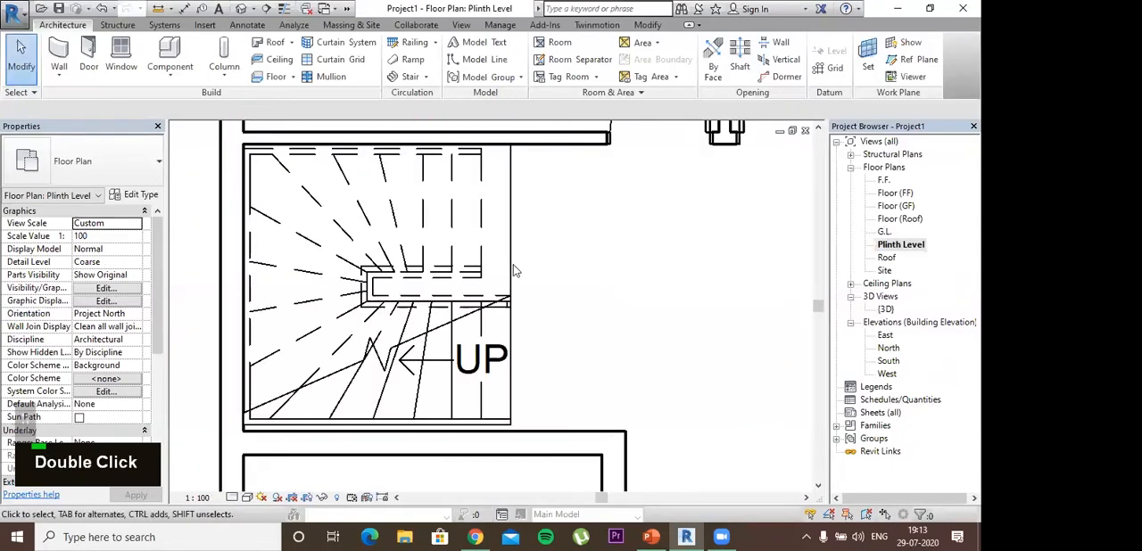
pyautogui.scroll(3, 514, 269)
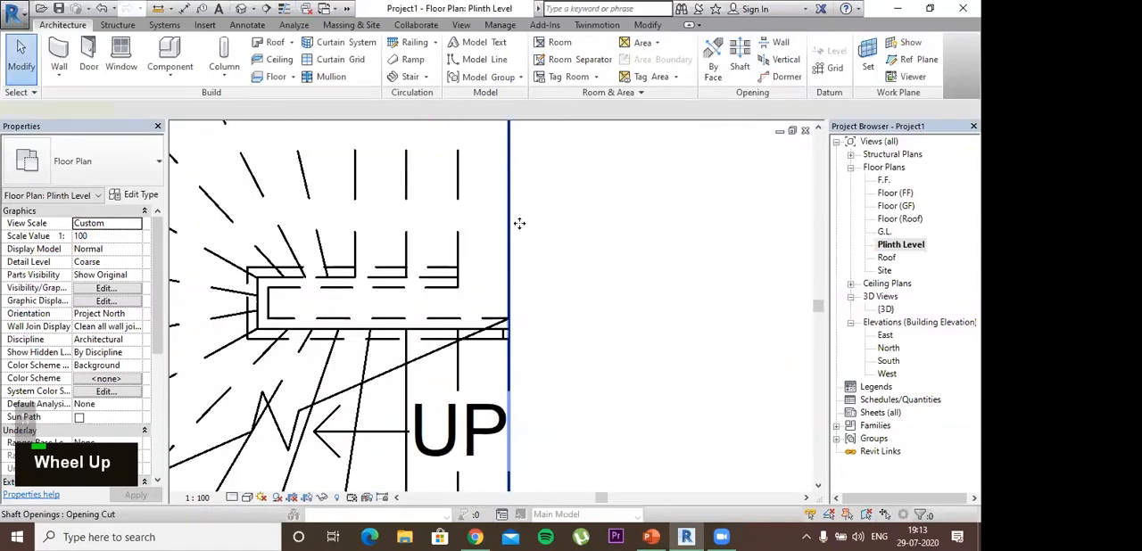
pyautogui.click(520, 223)
pyautogui.scroll(-1, 521, 250)
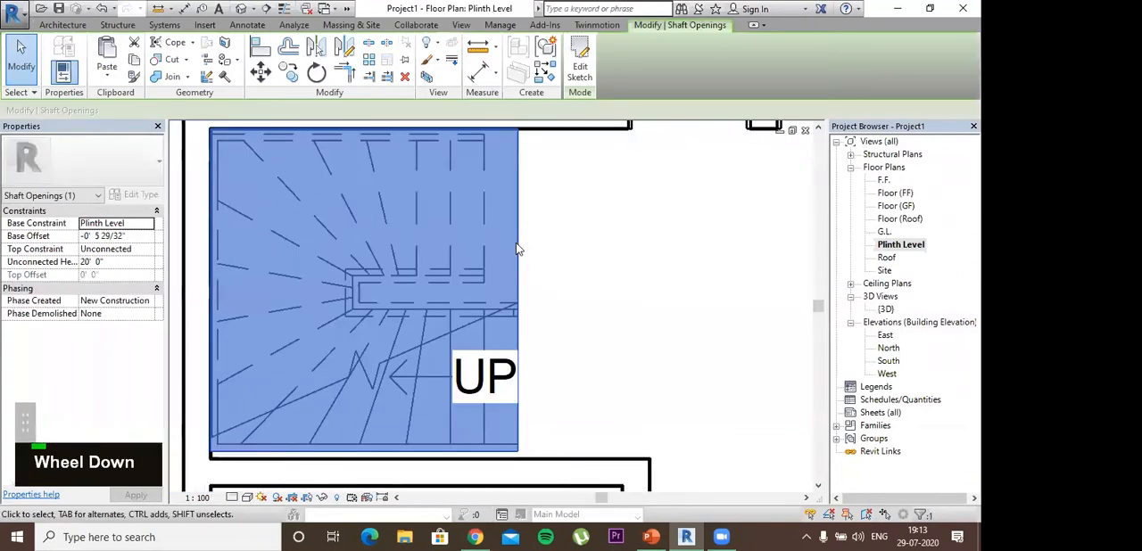
pyautogui.doubleClick(517, 193)
# Step: Shorten the shaft's right boundary line from its upper end to about 3' 5", down to the lower flight's inner edge
pyautogui.rightClick(518, 188)
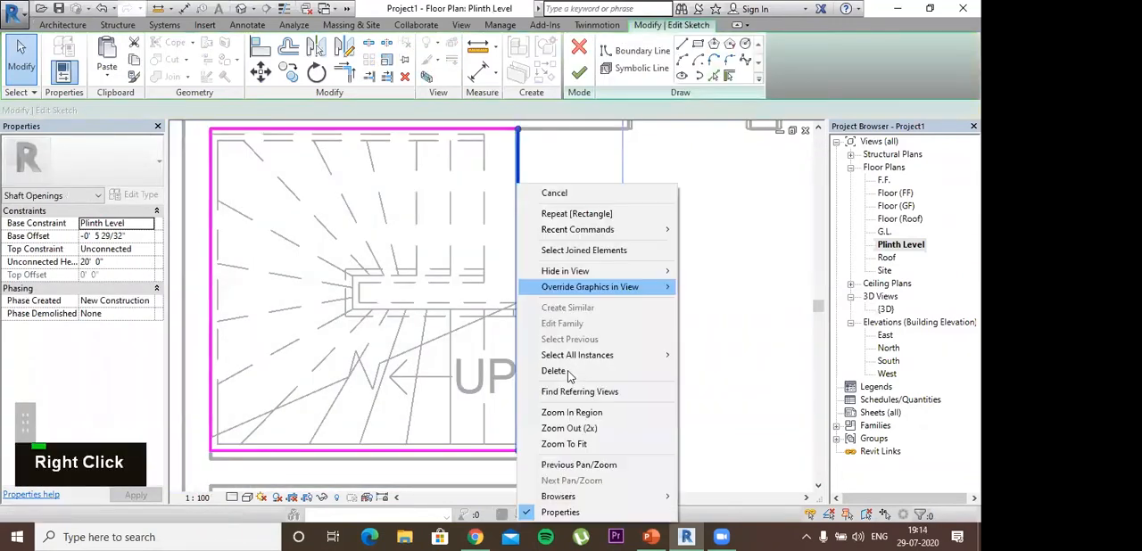
pyautogui.click(521, 143)
pyautogui.moveTo(517, 131); pyautogui.dragTo(518, 310)
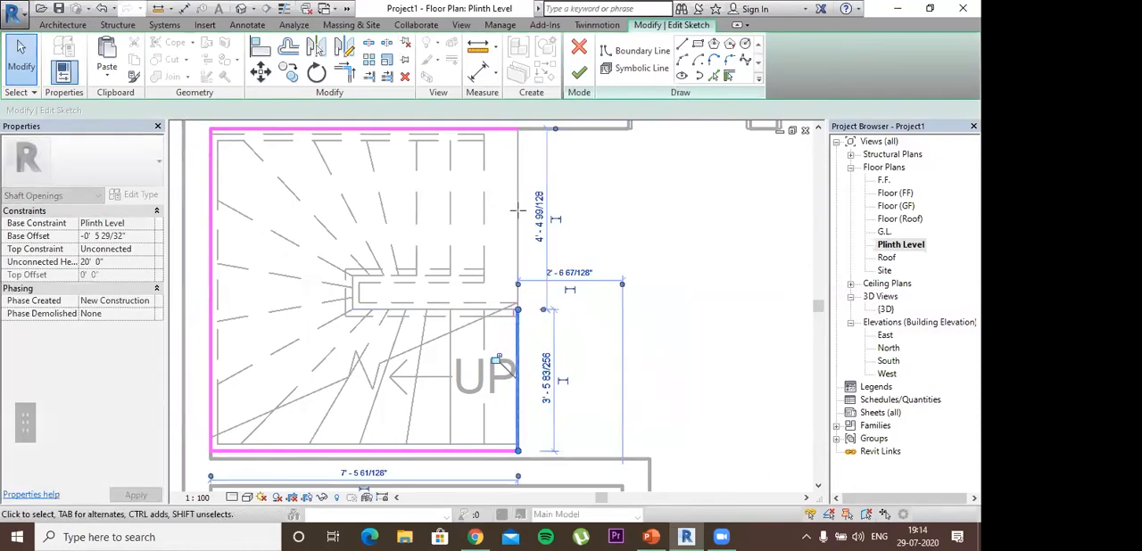
# Step: Pull the right end of the shaft's top boundary line back to the end of the upper stair flight
pyautogui.press('l')
pyautogui.press('i')
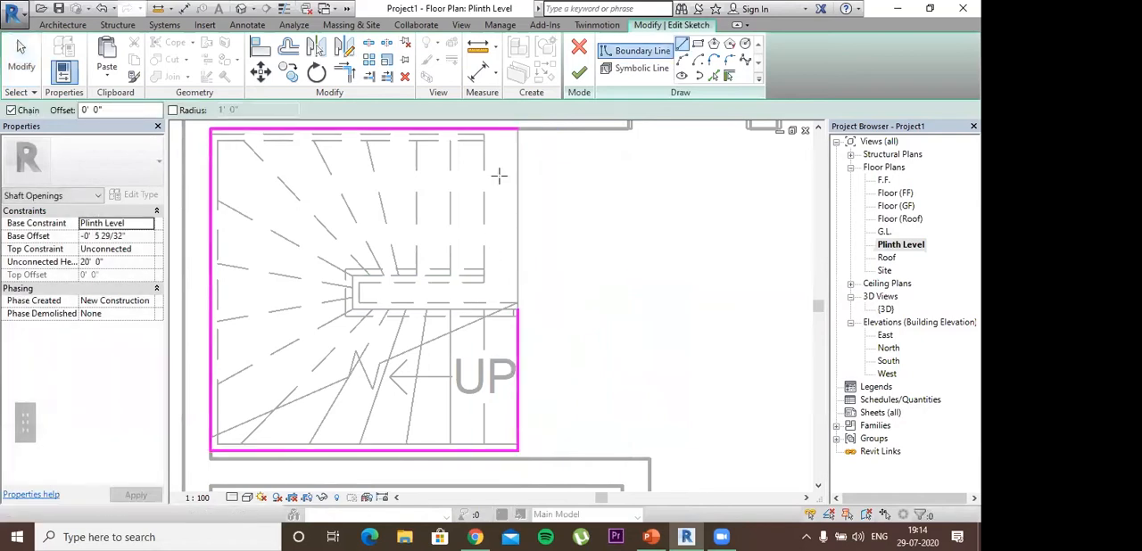
pyautogui.press('Escape')
pyautogui.press('Escape')
pyautogui.press('Escape')
pyautogui.click(482, 132)
pyautogui.moveTo(482, 132); pyautogui.dragTo(484, 131)
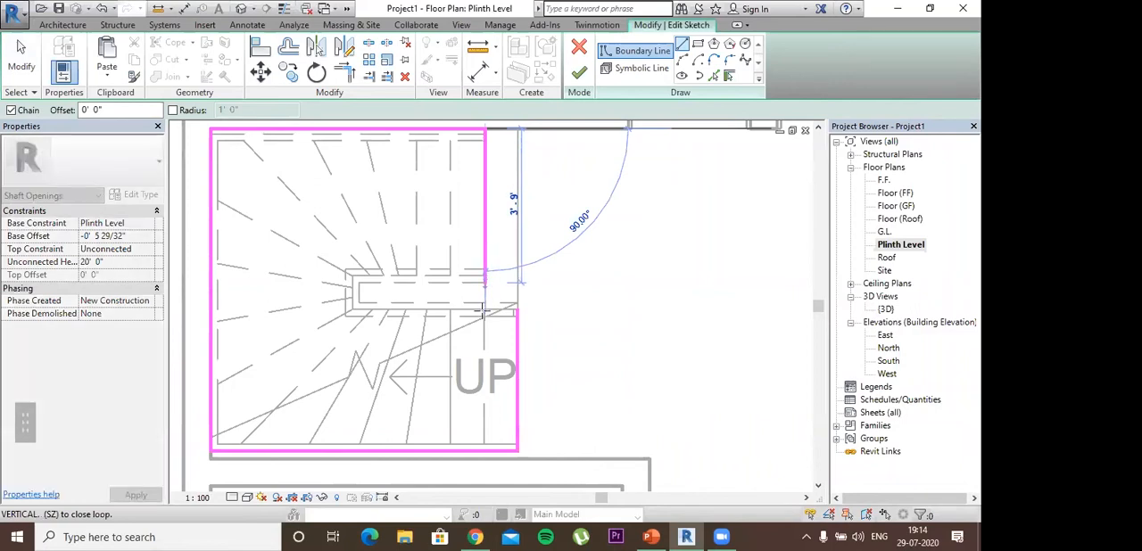
# Step: Close the shaft boundary with a line 4' 4" down and a short one across to the right boundary line, and finish the sketch
pyautogui.click(517, 308)
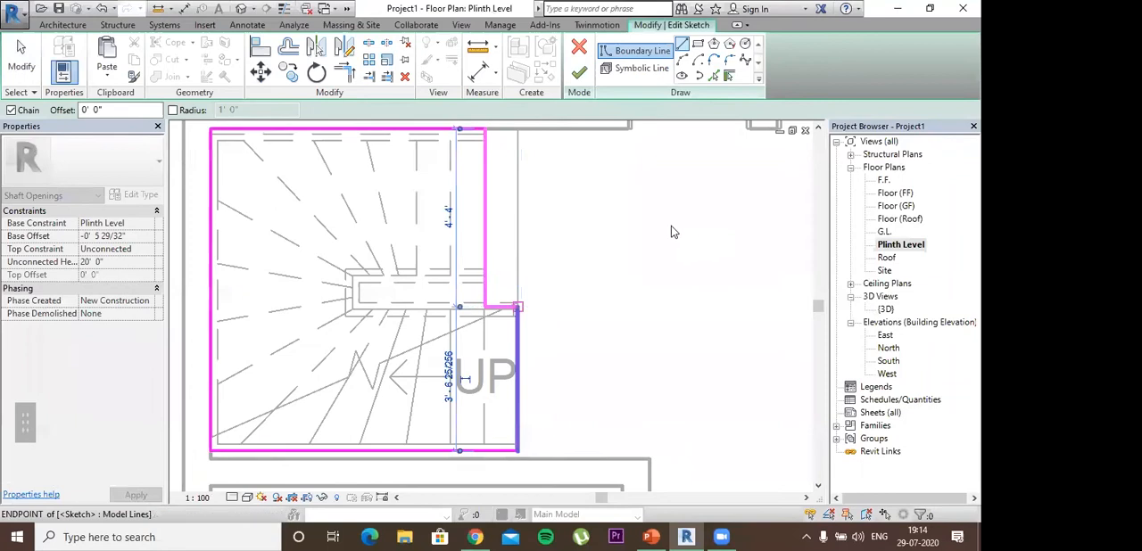
pyautogui.press('Escape')
pyautogui.press('Escape')
pyautogui.press('Escape')
pyautogui.press('Escape')
pyautogui.press('Escape')
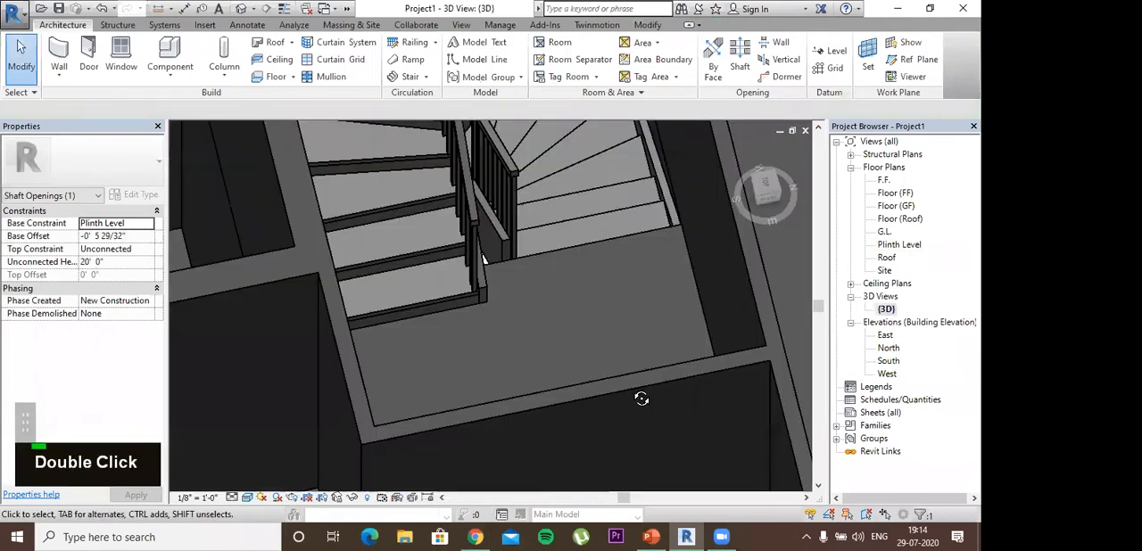
# Step: Examine in the {3D} view how the stepped shaft opening meets both stair flights and the slab
pyautogui.keyDown('shift'); pyautogui.moveTo(653, 302); pyautogui.dragTo(625, 288, button='middle'); pyautogui.keyUp('shift')
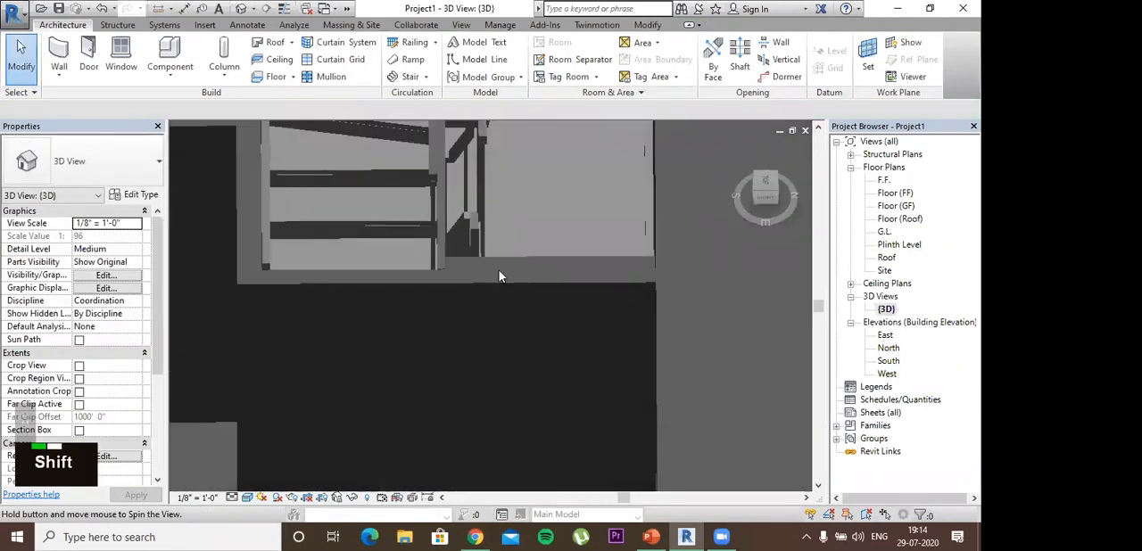
pyautogui.keyDown('shift'); pyautogui.moveTo(474, 284); pyautogui.dragTo(475, 198, button='middle'); pyautogui.keyUp('shift')
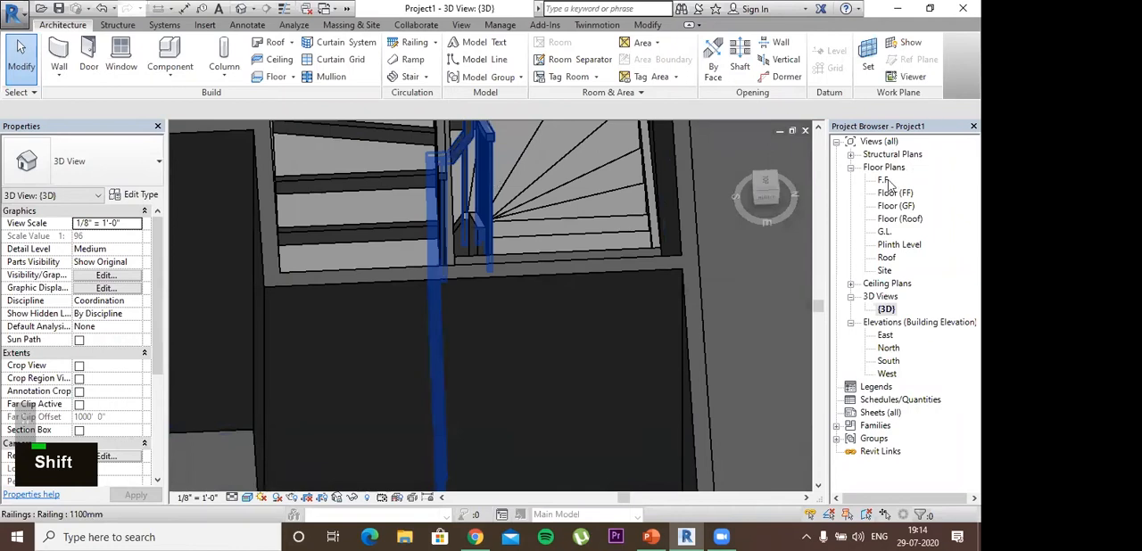
pyautogui.keyDown('shift'); pyautogui.moveTo(888, 179); pyautogui.dragTo(888, 206, button='middle'); pyautogui.keyUp('shift')
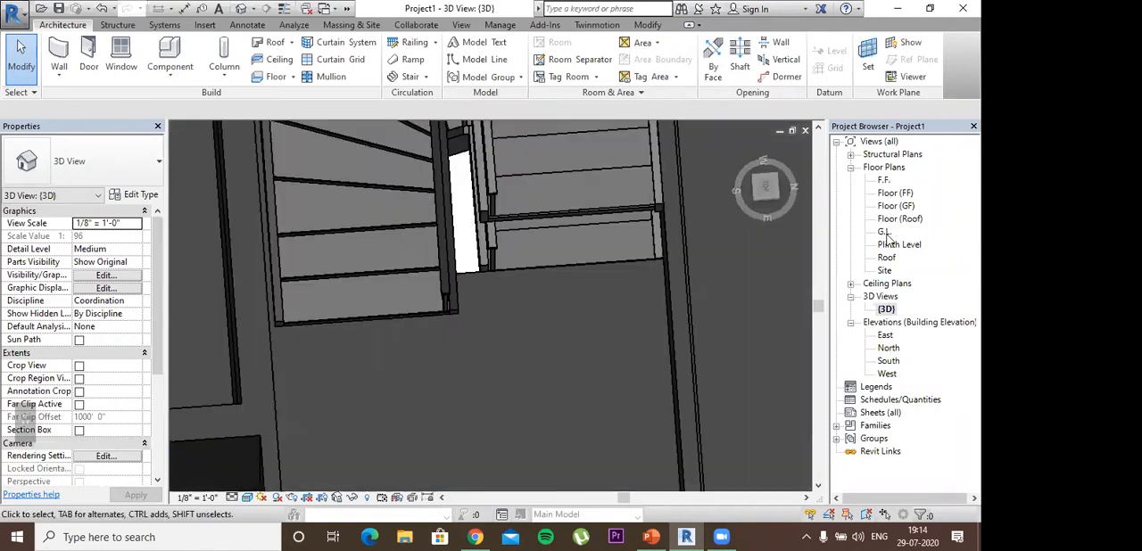
# Step: Open the F.F. floor plan at the landing end of the gap between the two stair flights
pyautogui.doubleClick(883, 181)
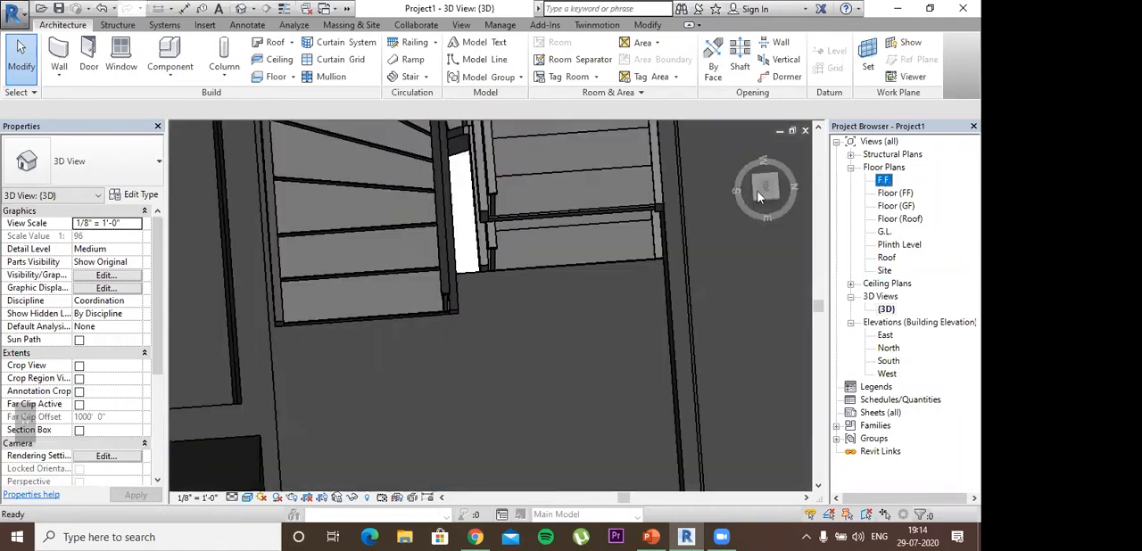
pyautogui.scroll(6, 462, 342)
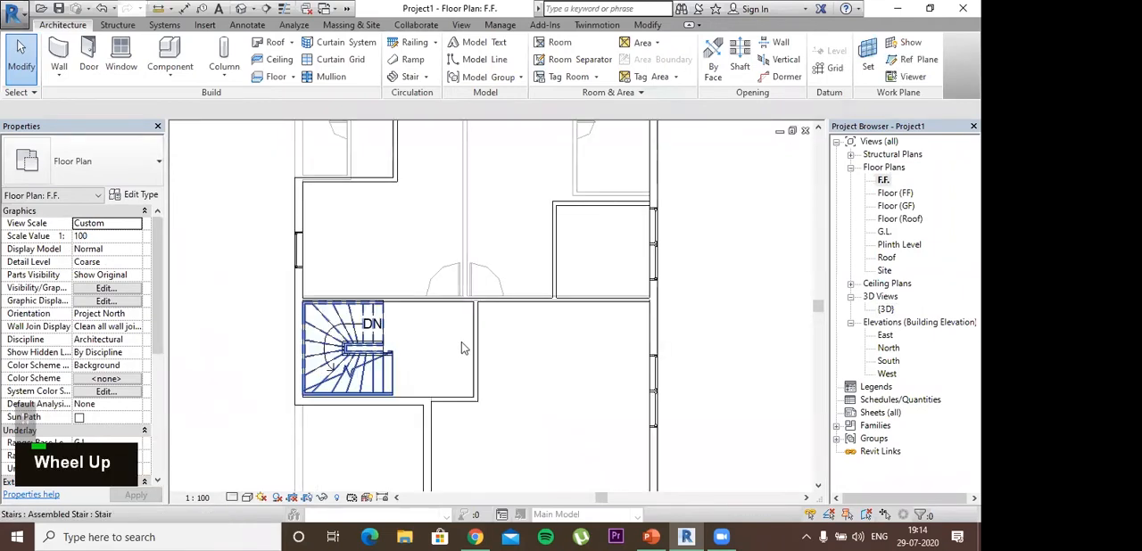
pyautogui.moveTo(419, 101); pyautogui.dragTo(415, 57, button='middle')
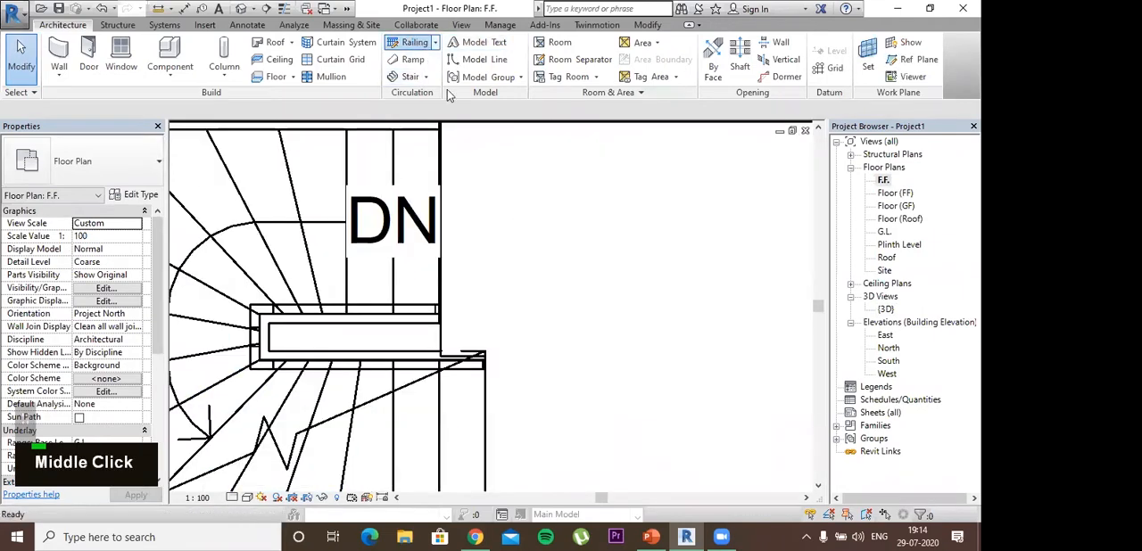
pyautogui.click(606, 144)
pyautogui.click(415, 42)
pyautogui.press('Escape')
pyautogui.press('Escape')
pyautogui.press('Escape')
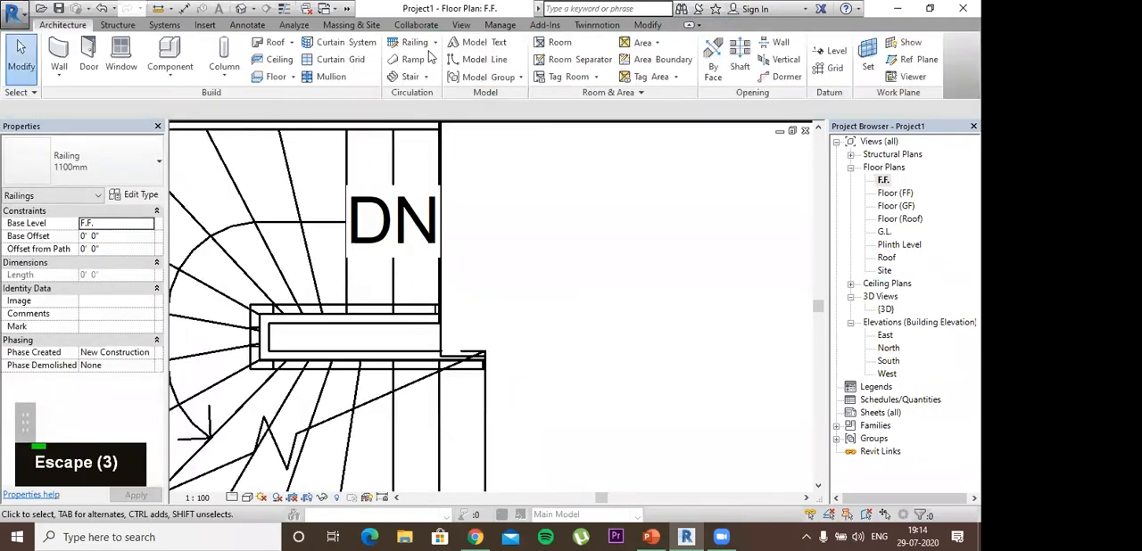
# Step: Start a railing with a sketched path on the first floor and set its type to 900mm
pyautogui.click(416, 42)
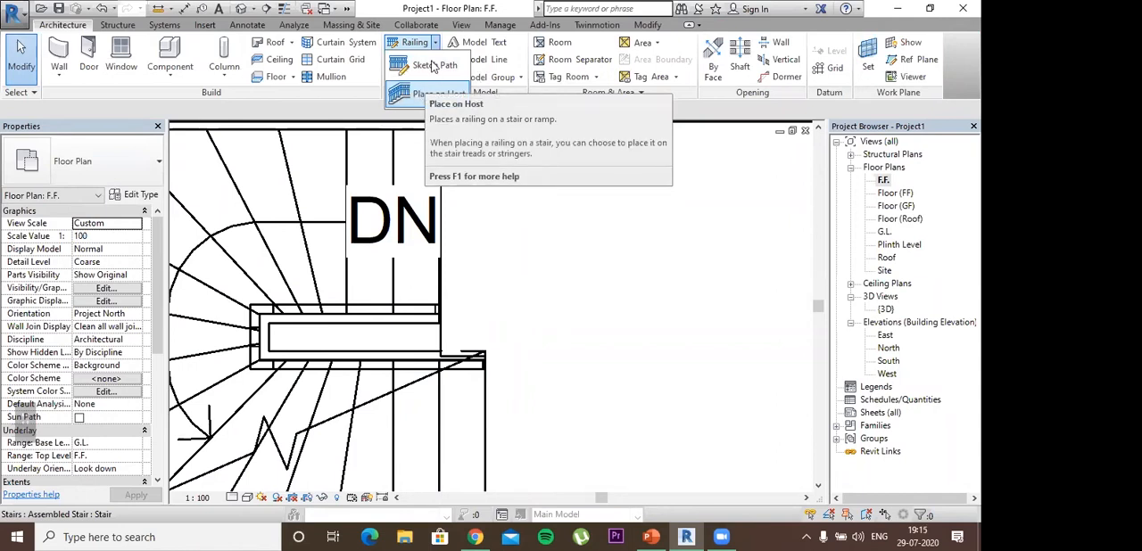
pyautogui.click(433, 45)
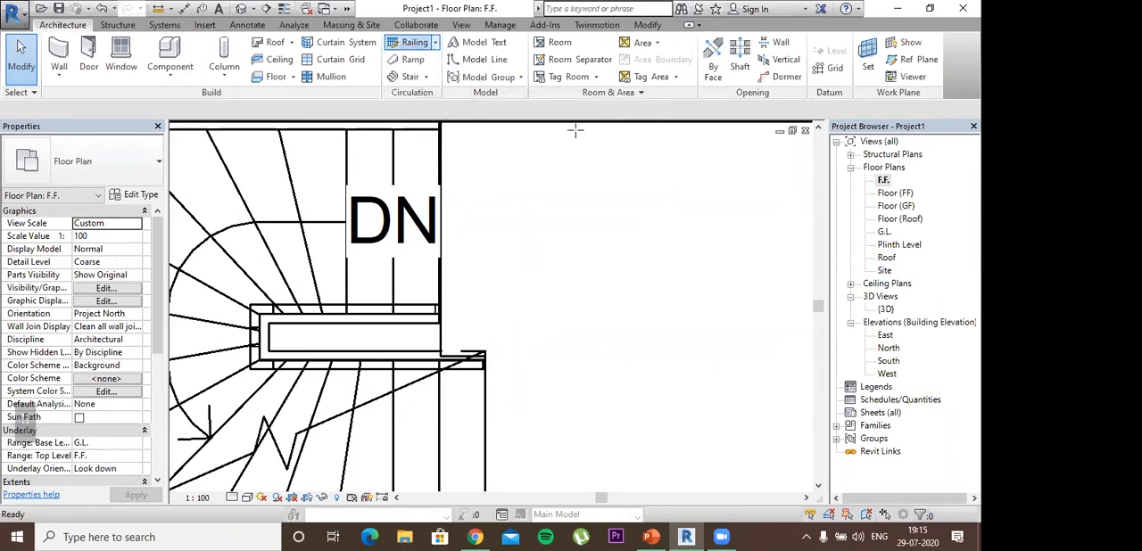
pyautogui.moveTo(588, 151); pyautogui.dragTo(615, 186, button='middle')
pyautogui.click(154, 169)
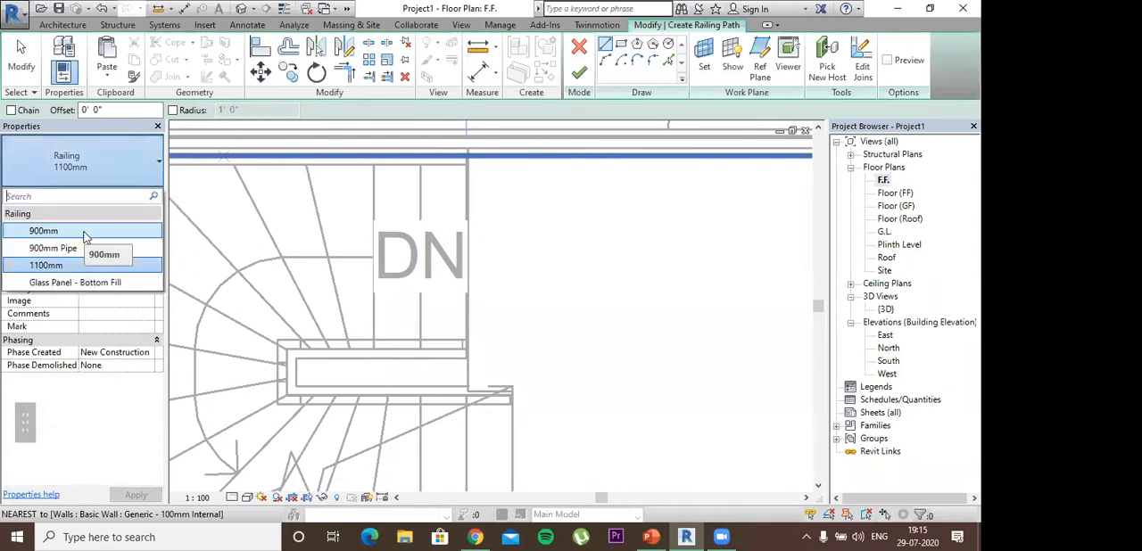
pyautogui.click(85, 233)
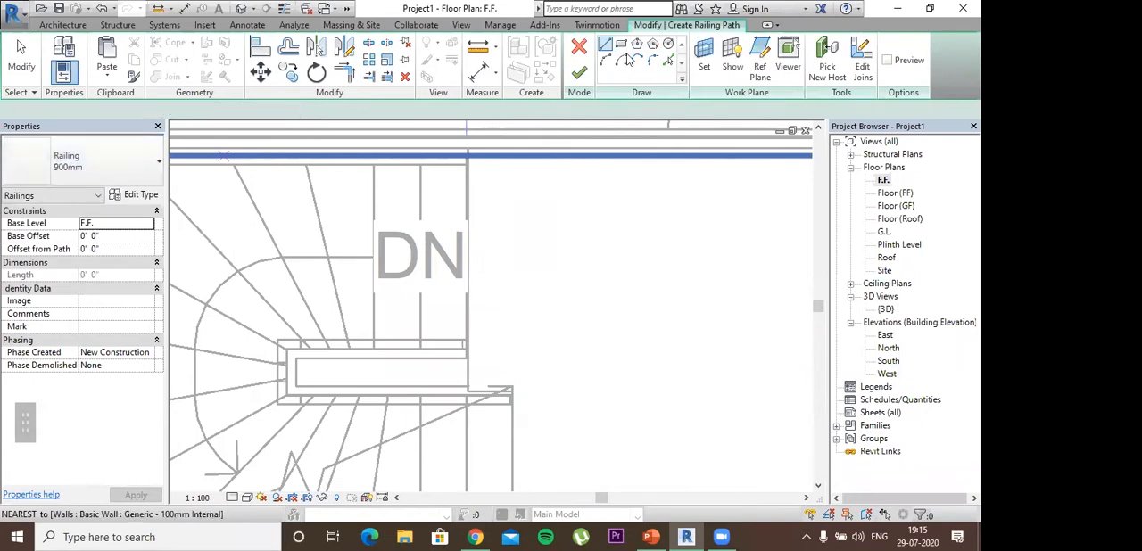
# Step: Sketch the railing path 10" out from the upper flight's inner corner and 10" down to the lower flight, and finish it
pyautogui.scroll(2, 472, 365)
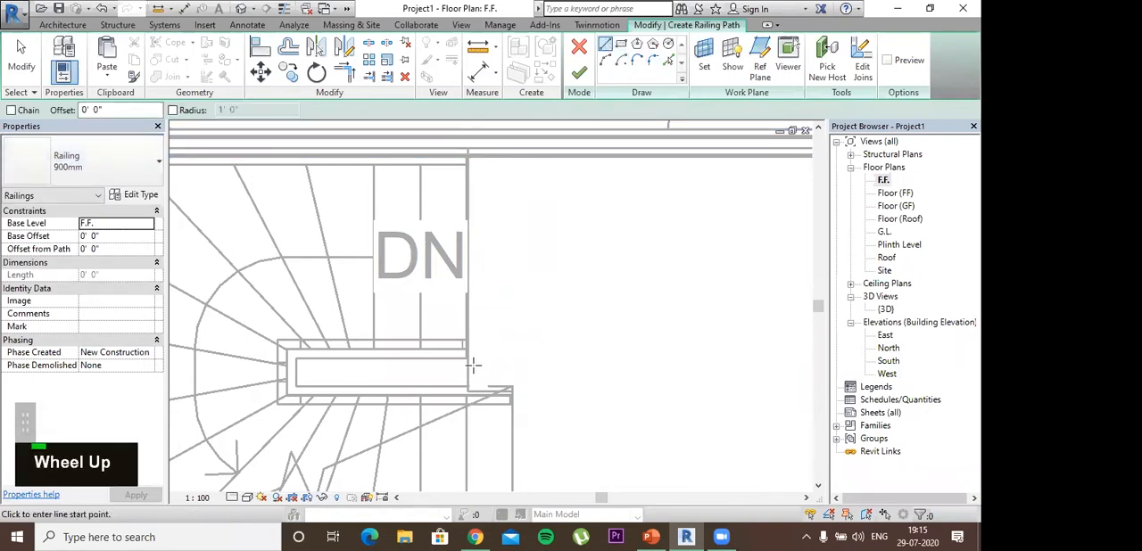
pyautogui.moveTo(472, 365); pyautogui.dragTo(458, 293, button='middle')
pyautogui.scroll(2, 455, 286)
pyautogui.click(451, 277)
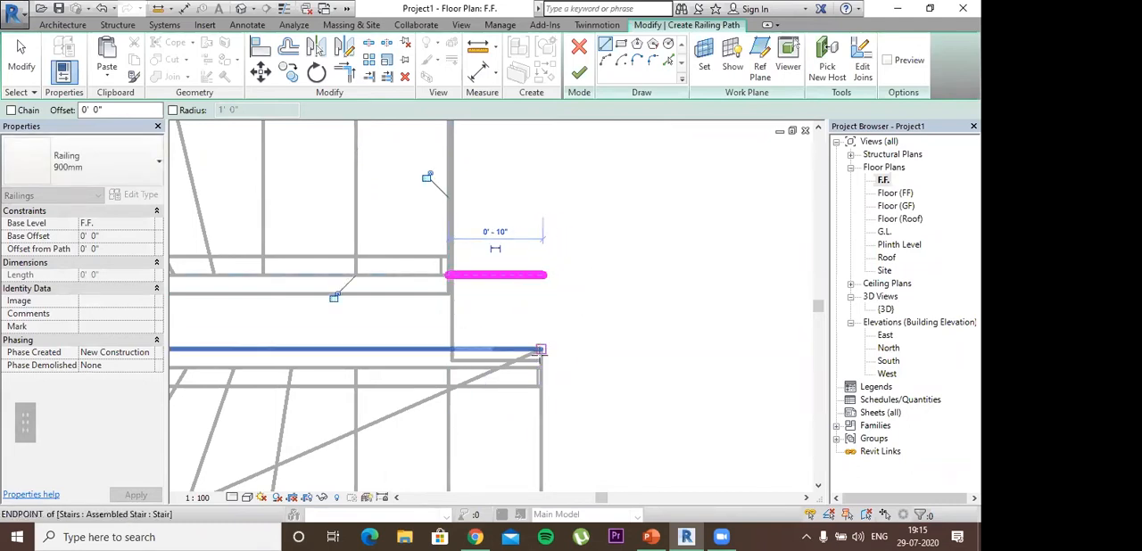
pyautogui.click(542, 275)
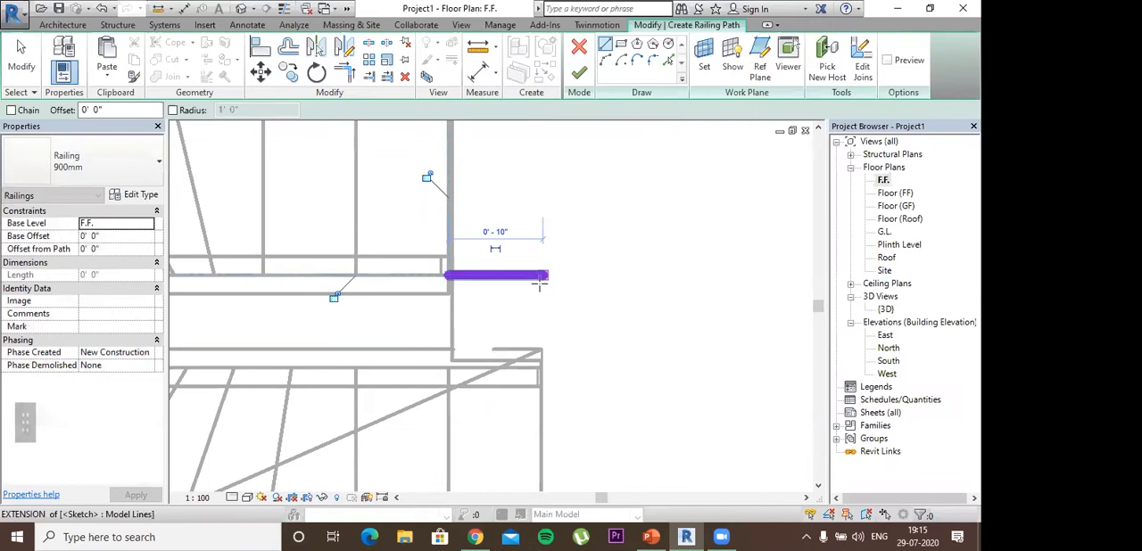
pyautogui.click(548, 357)
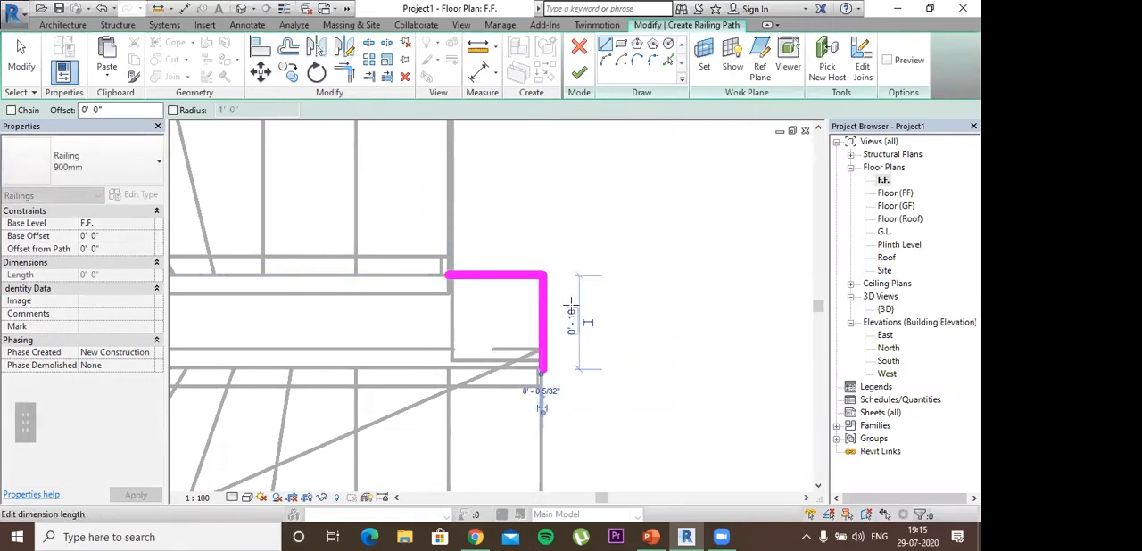
pyautogui.click(580, 74)
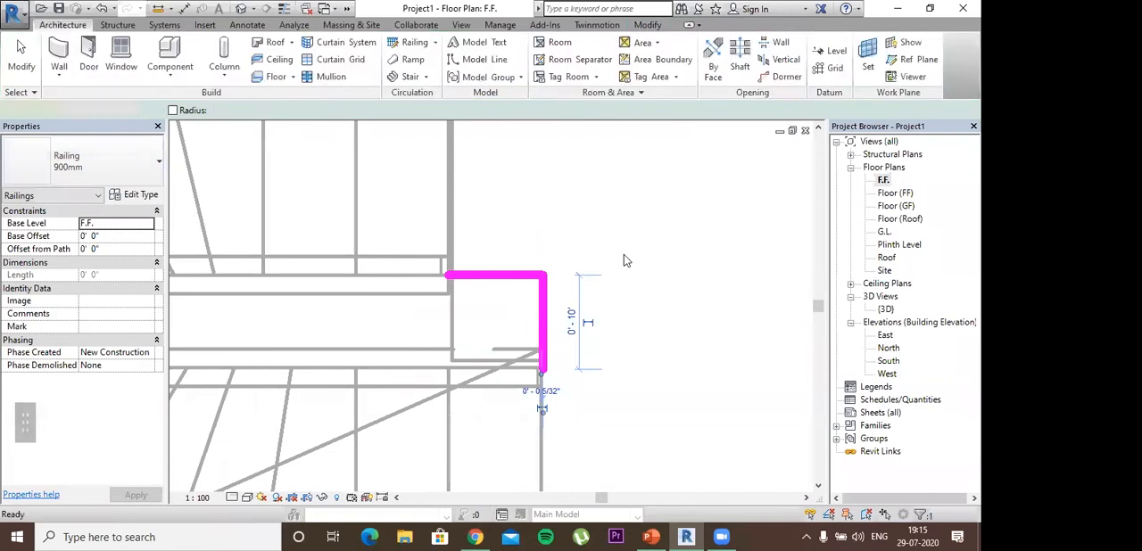
# Step: Close the finished sketch, view the new landing railing in the {3D} view and change its type to 1100mm
pyautogui.press('Escape')
pyautogui.press('Escape')
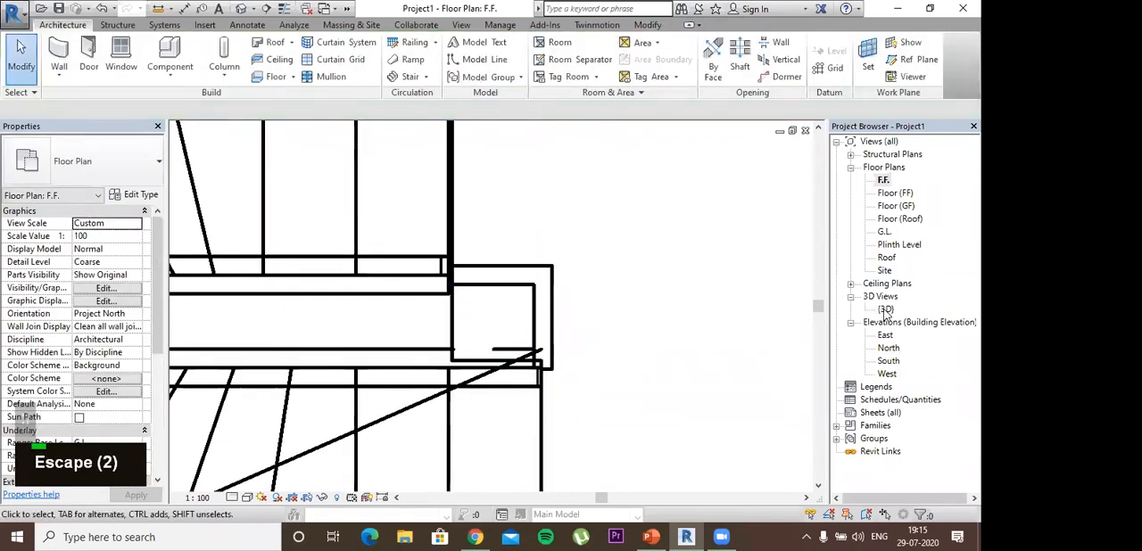
pyautogui.doubleClick(885, 309)
pyautogui.scroll(3, 497, 321)
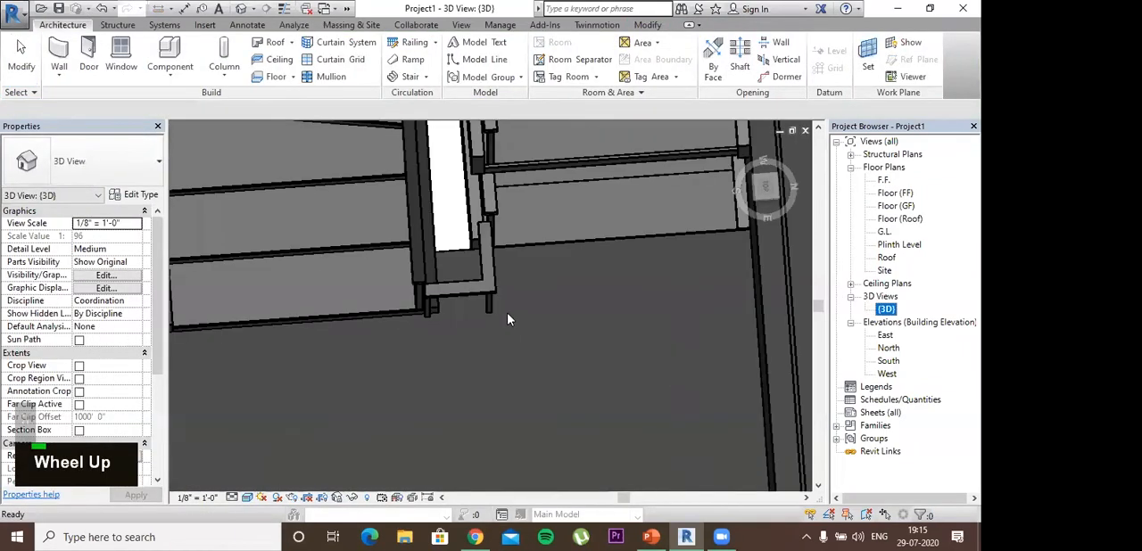
pyautogui.keyDown('shift'); pyautogui.moveTo(508, 309); pyautogui.dragTo(437, 234, button='middle'); pyautogui.keyUp('shift')
pyautogui.keyDown('shift'); pyautogui.moveTo(574, 309); pyautogui.dragTo(503, 289, button='middle'); pyautogui.keyUp('shift')
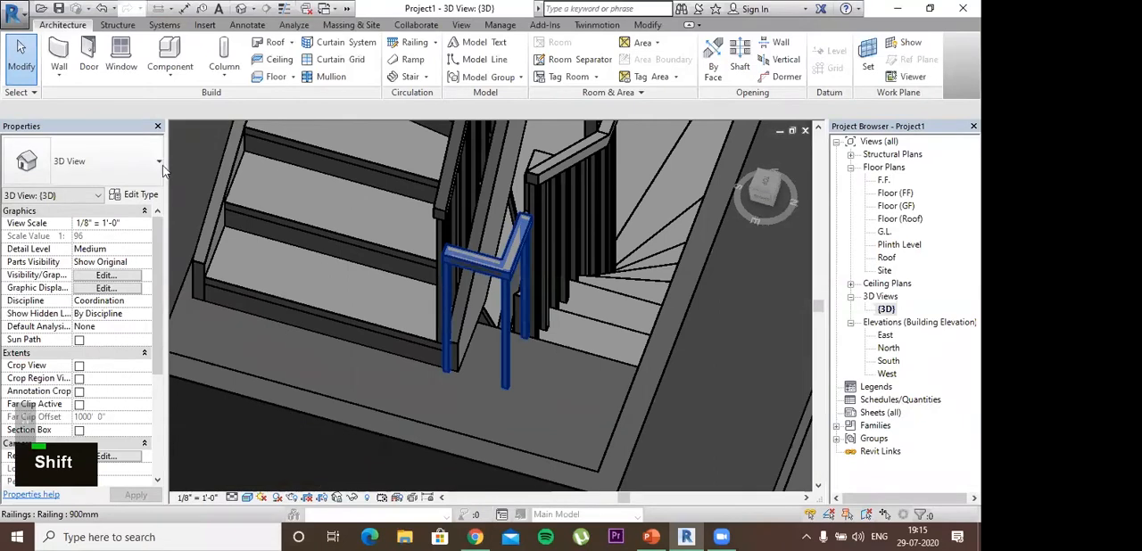
pyautogui.click(85, 161)
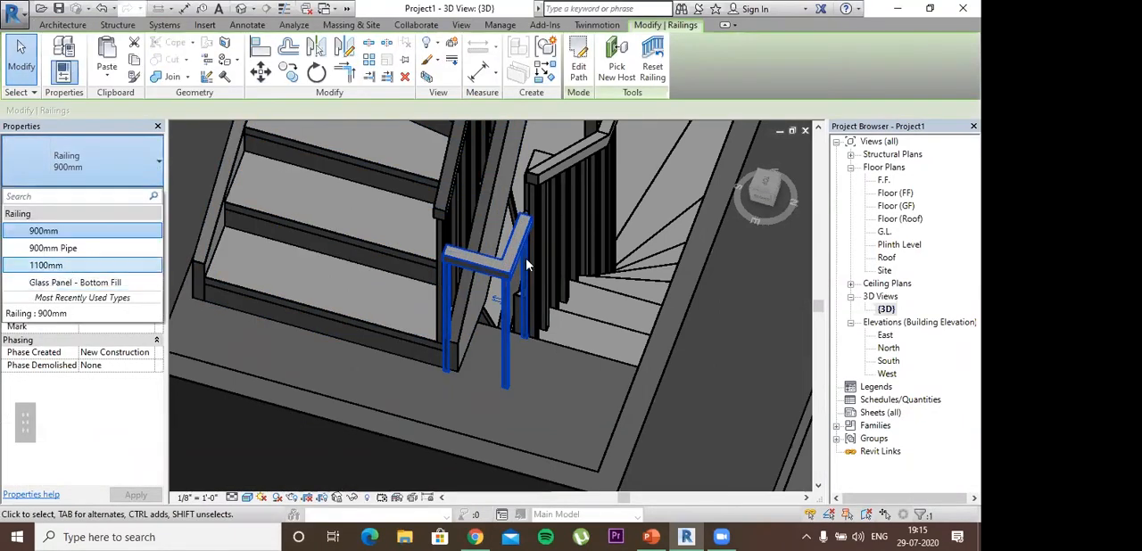
pyautogui.click(54, 258)
pyautogui.press('Escape')
# Step: Select the landing railing after checking its ends, and open its path for editing in the Floor (FF) plan
pyautogui.keyDown('shift'); pyautogui.moveTo(559, 343); pyautogui.dragTo(452, 216, button='middle'); pyautogui.keyUp('shift')
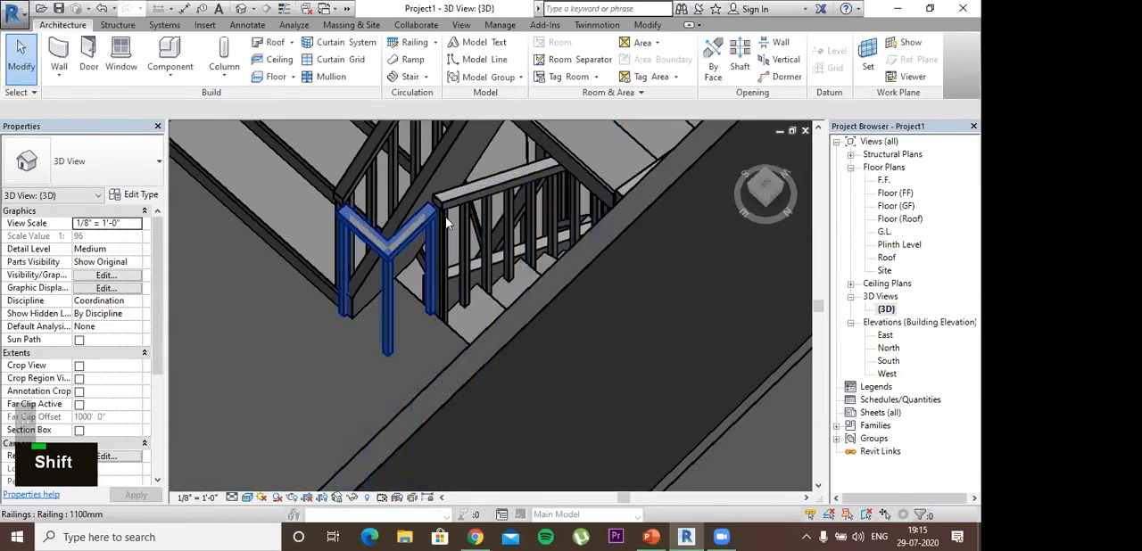
pyautogui.click(434, 220)
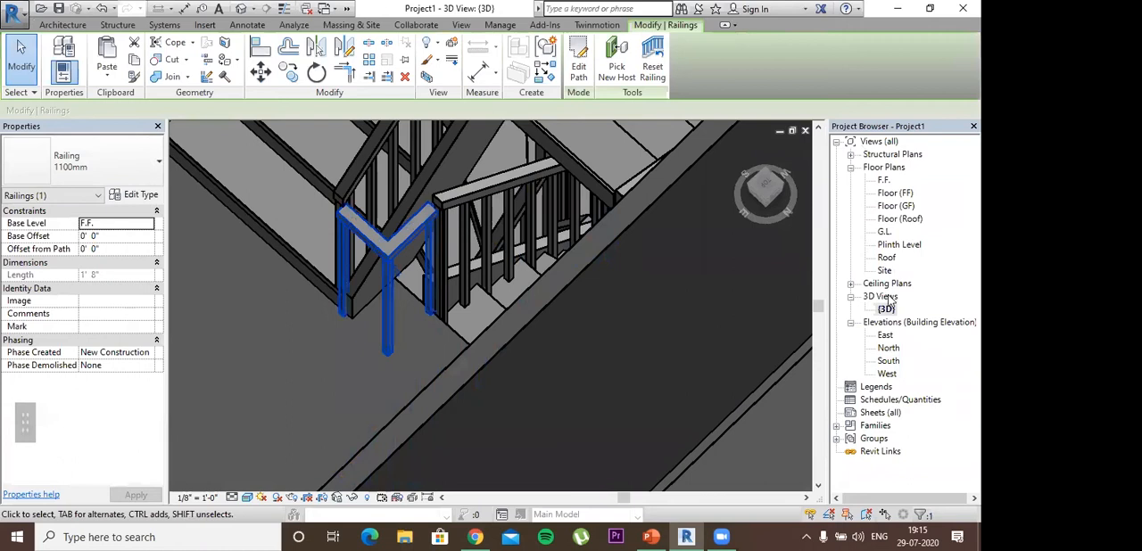
pyautogui.doubleClick(894, 193)
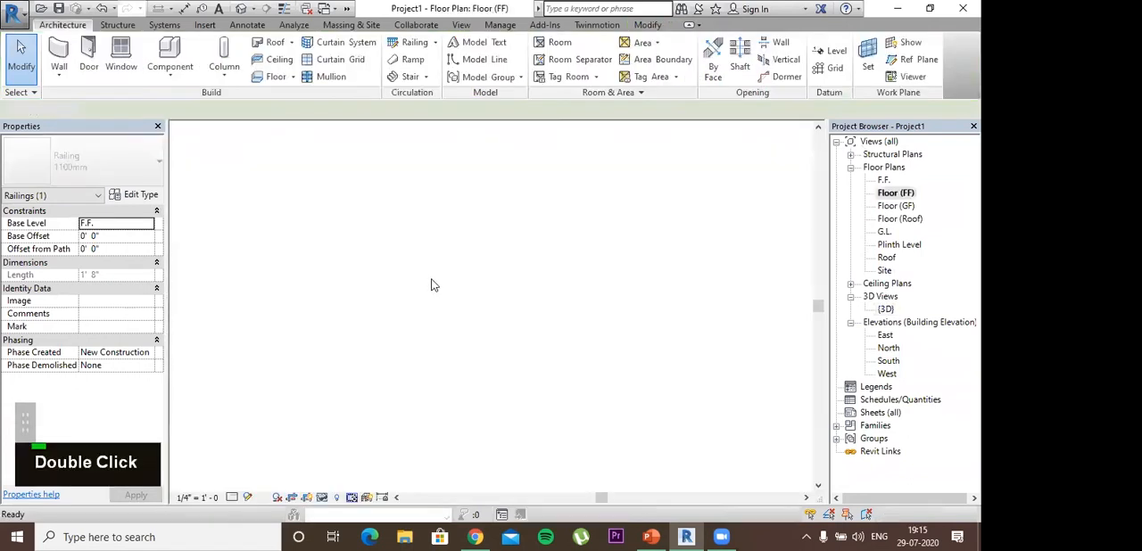
pyautogui.scroll(10, 424, 288)
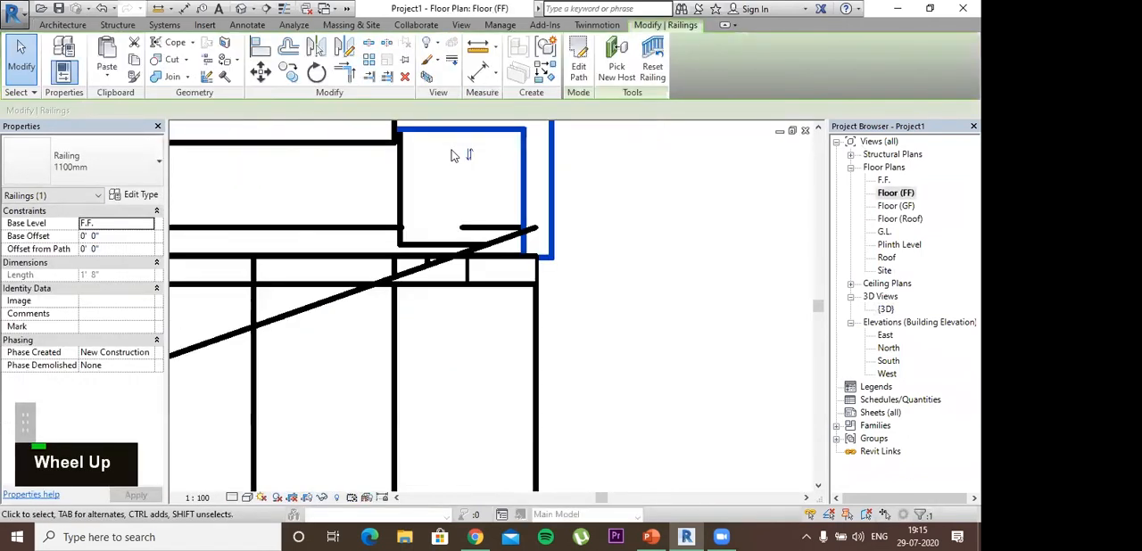
pyautogui.moveTo(475, 217); pyautogui.dragTo(497, 269, button='middle')
pyautogui.click(472, 193)
pyautogui.doubleClick(464, 181)
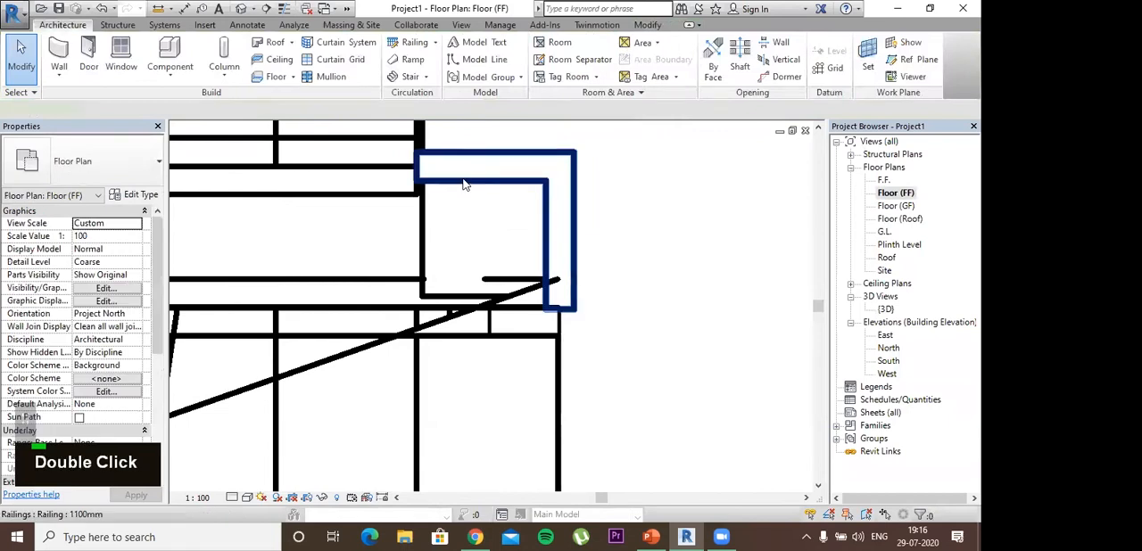
# Step: Extend both free ends of the railing path into the stair flights, making the downward segment about 10 27/32" long, and finish the sketch
pyautogui.click(416, 165)
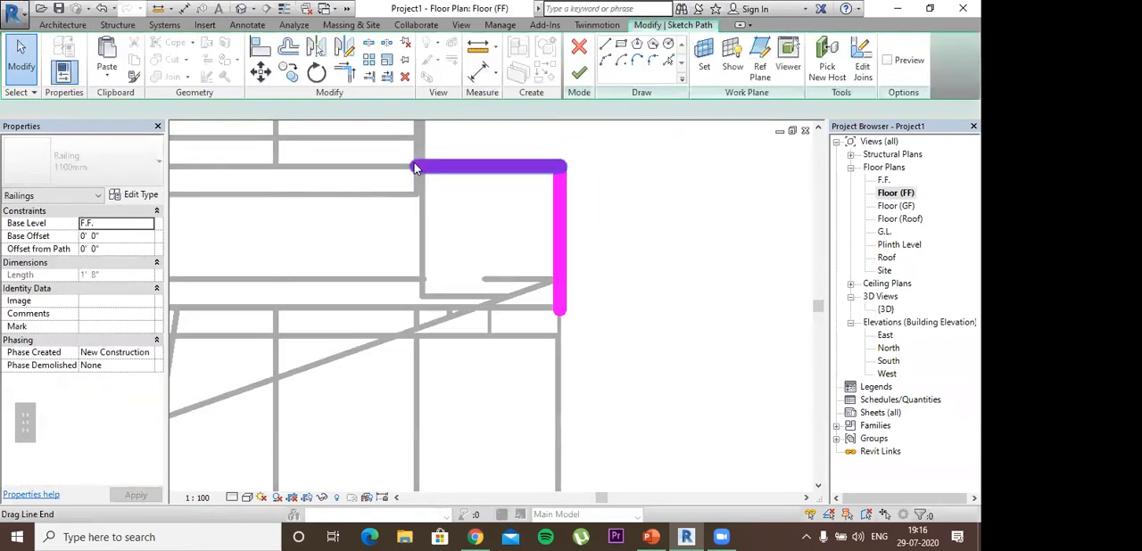
pyautogui.moveTo(416, 166); pyautogui.dragTo(398, 166)
pyautogui.click(560, 309)
pyautogui.moveTo(561, 312); pyautogui.dragTo(559, 323)
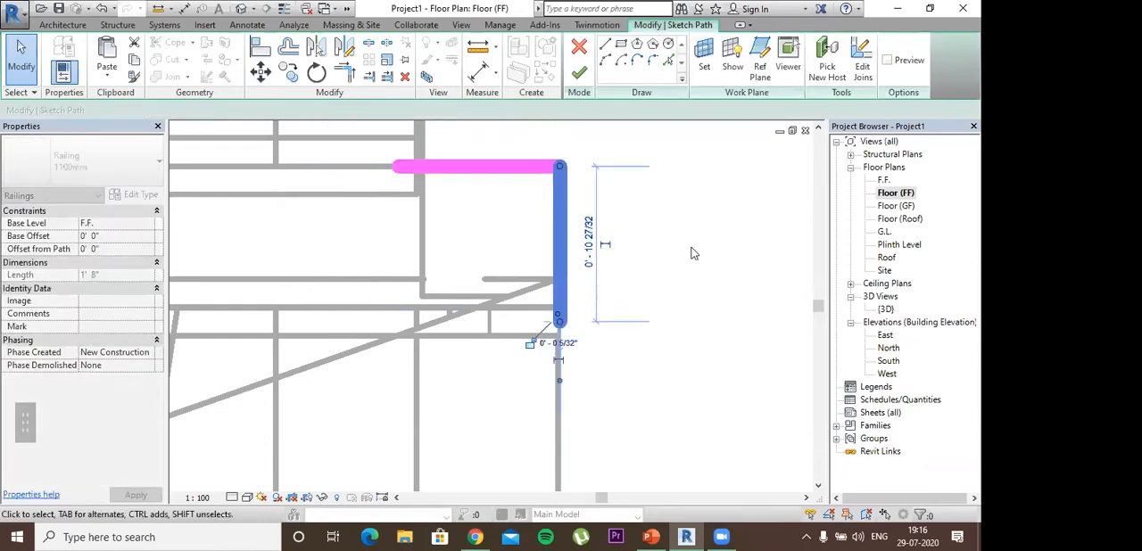
pyautogui.click(691, 250)
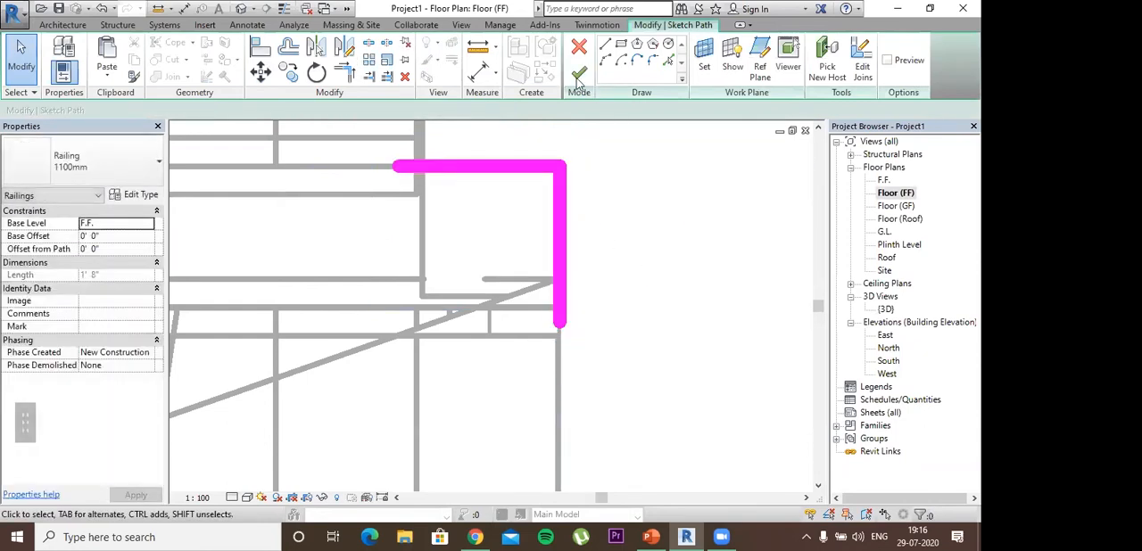
pyautogui.doubleClick(579, 78)
# Step: Examine in the {3D} view how the extended railing meets the stair flights, and inspect the blank first-floor wall near the staircase
pyautogui.doubleClick(886, 309)
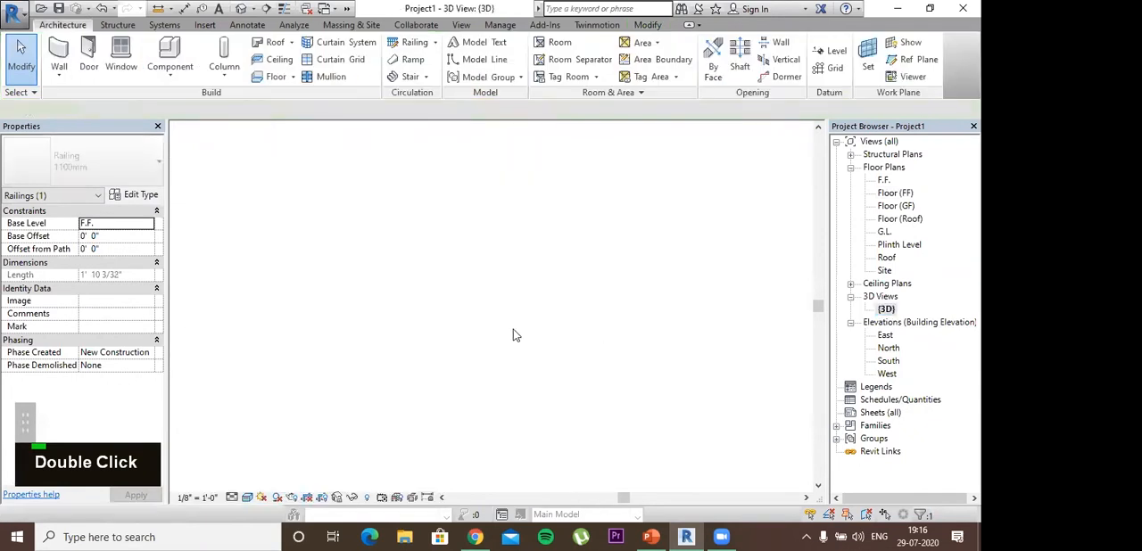
pyautogui.scroll(-5, 439, 362)
pyautogui.keyDown('shift'); pyautogui.moveTo(437, 384); pyautogui.dragTo(484, 331, button='middle'); pyautogui.keyUp('shift')
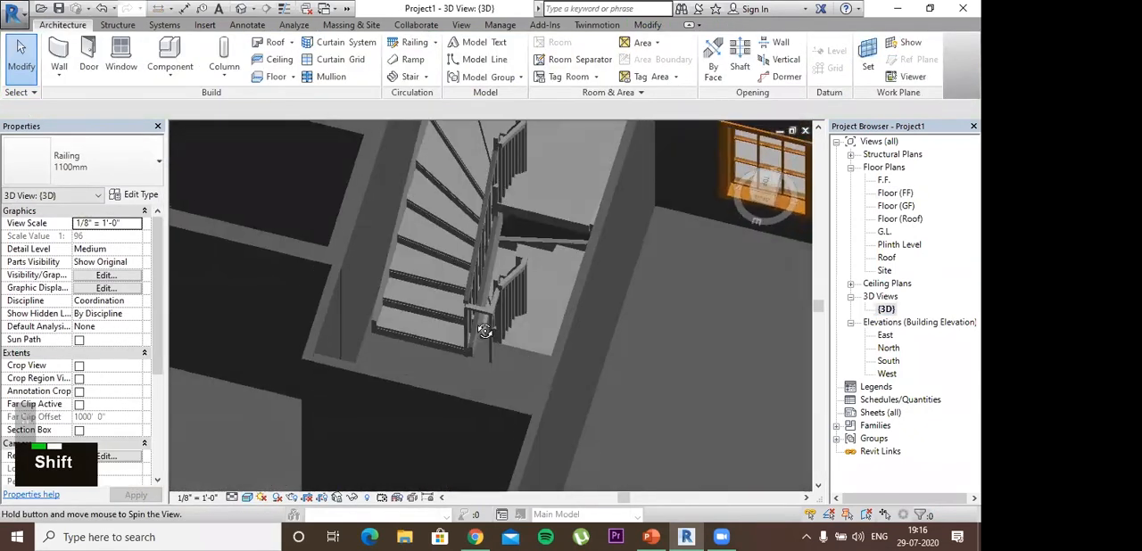
pyautogui.scroll(-4, 525, 355)
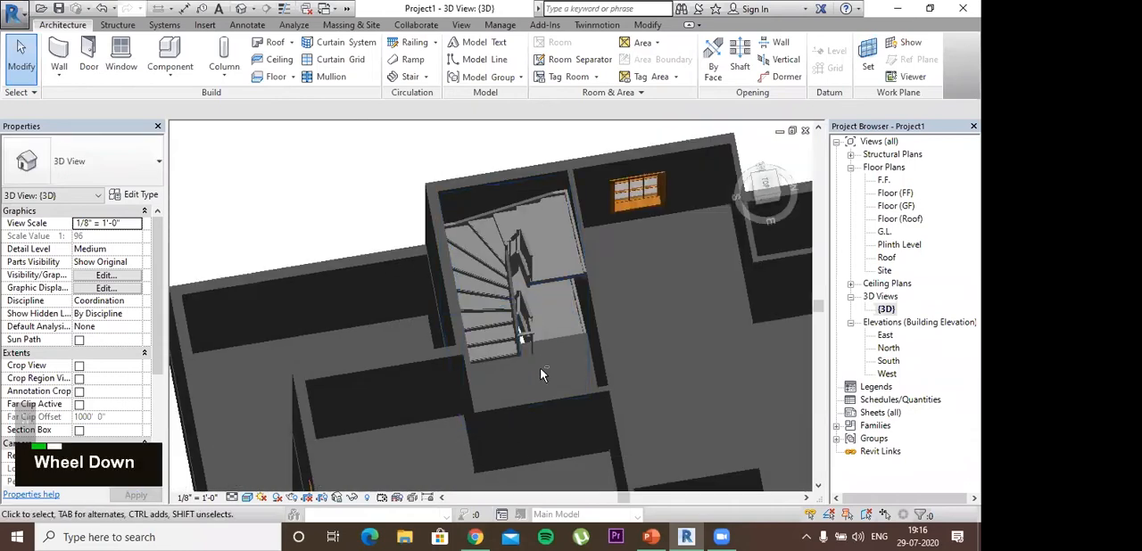
pyautogui.keyDown('shift'); pyautogui.moveTo(599, 364); pyautogui.dragTo(624, 312, button='middle'); pyautogui.keyUp('shift')
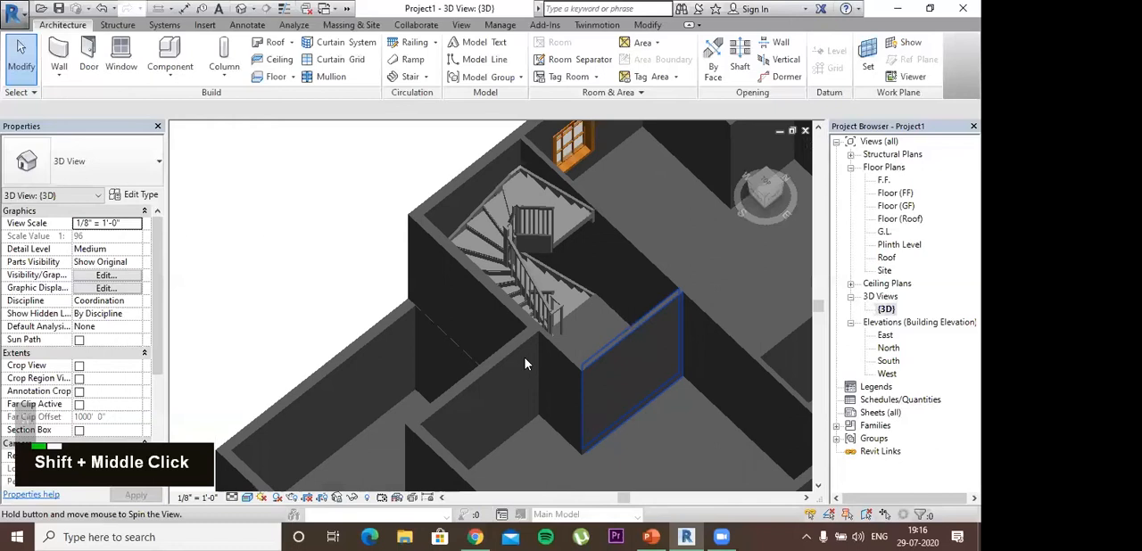
pyautogui.keyDown('shift'); pyautogui.moveTo(685, 294); pyautogui.dragTo(549, 278, button='middle'); pyautogui.keyUp('shift')
pyautogui.keyDown('shift'); pyautogui.moveTo(548, 278); pyautogui.dragTo(574, 239, button='middle'); pyautogui.keyUp('shift')
pyautogui.click(515, 275)
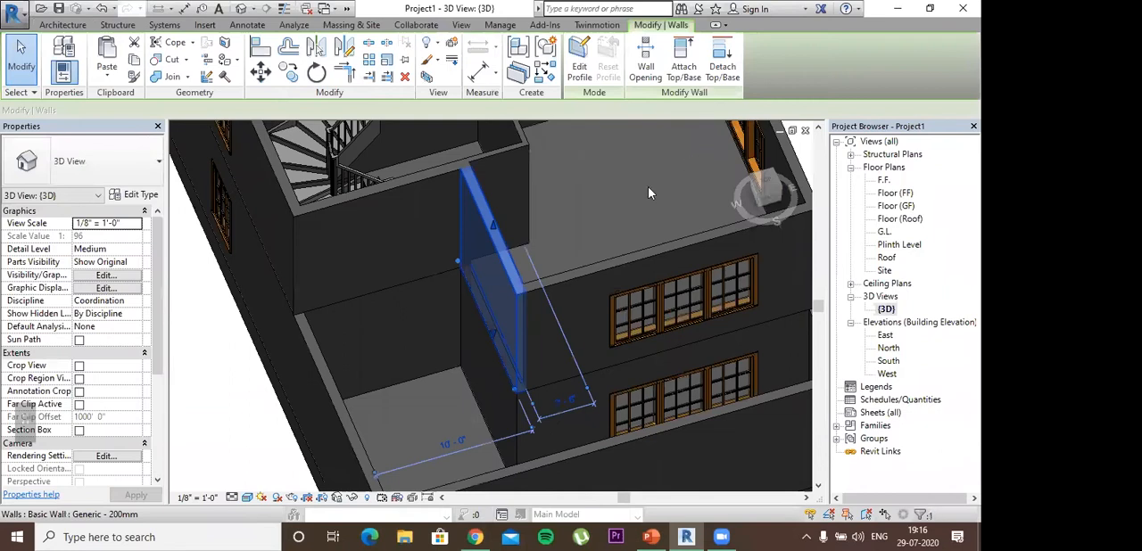
pyautogui.keyDown('shift'); pyautogui.moveTo(633, 205); pyautogui.dragTo(494, 195, button='middle'); pyautogui.keyUp('shift')
pyautogui.click(467, 195)
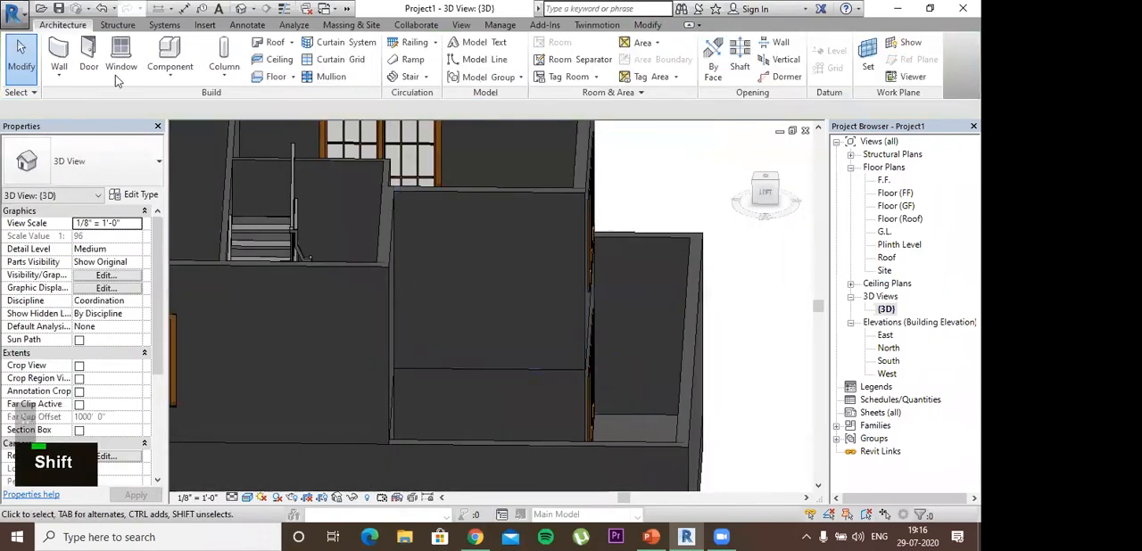
# Step: Start placing a door and open the Doors folder of the family library for loading
pyautogui.click(86, 55)
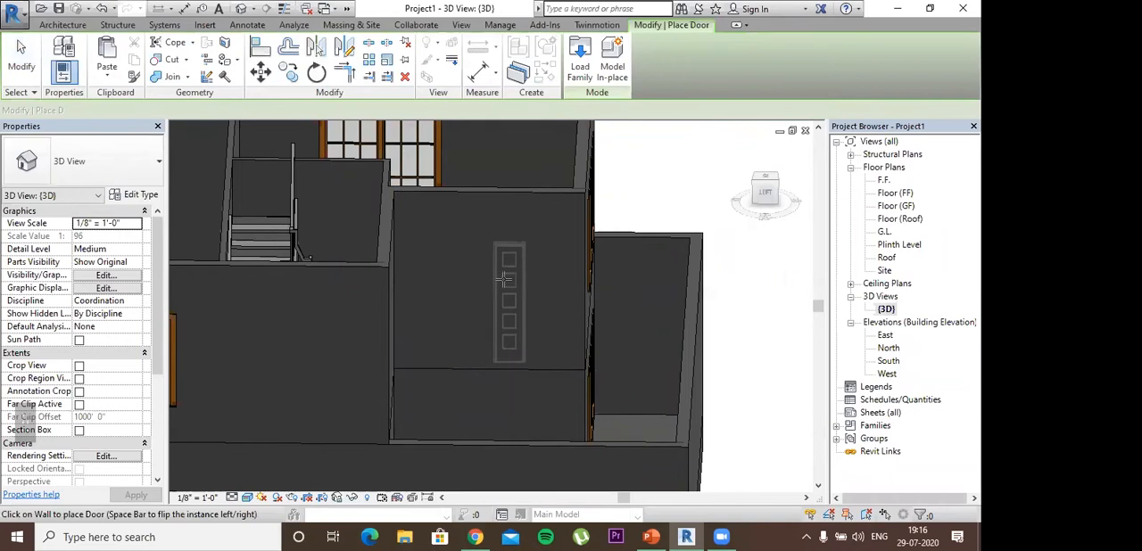
pyautogui.click(576, 65)
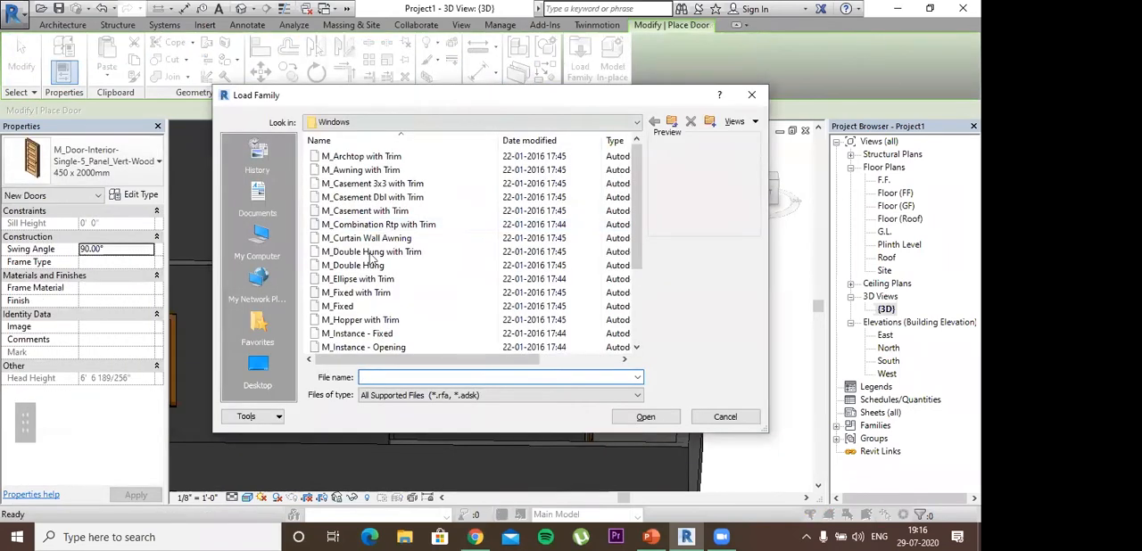
pyautogui.press('BackSpace')
pyautogui.doubleClick(350, 280)
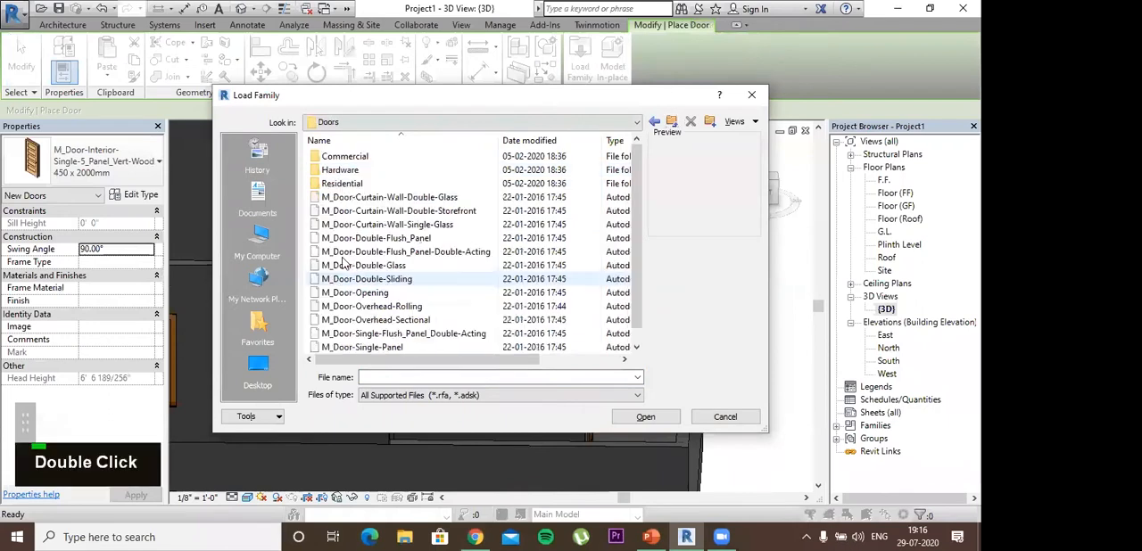
# Step: Compare the previews of the double-door families in the Doors folder, including the curtain-wall, flush-panel, glass and sliding ones
pyautogui.click(373, 198)
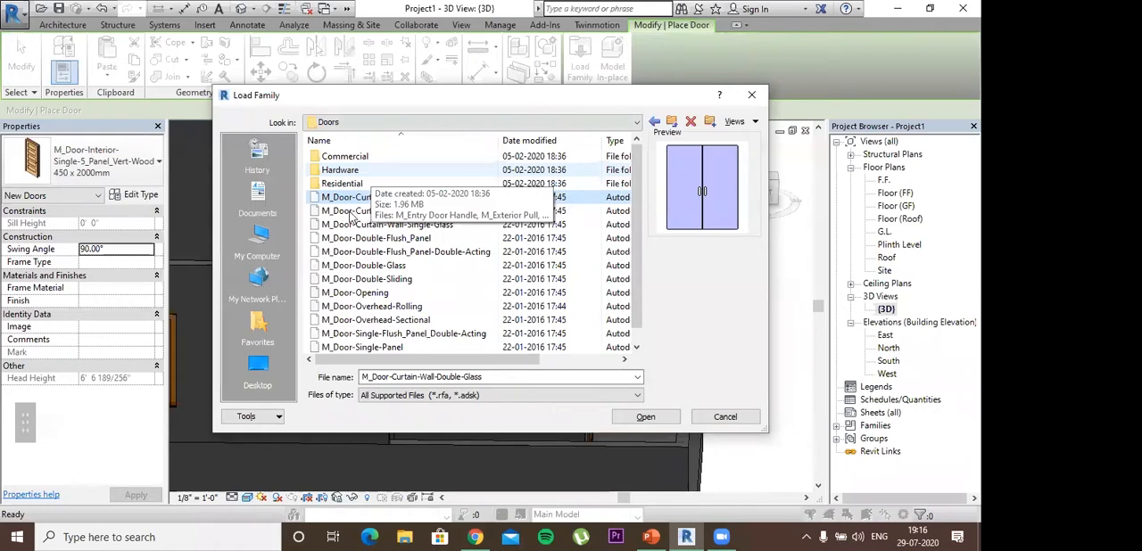
pyautogui.click(353, 211)
pyautogui.press('Down')
pyautogui.press('Down')
pyautogui.press('Down')
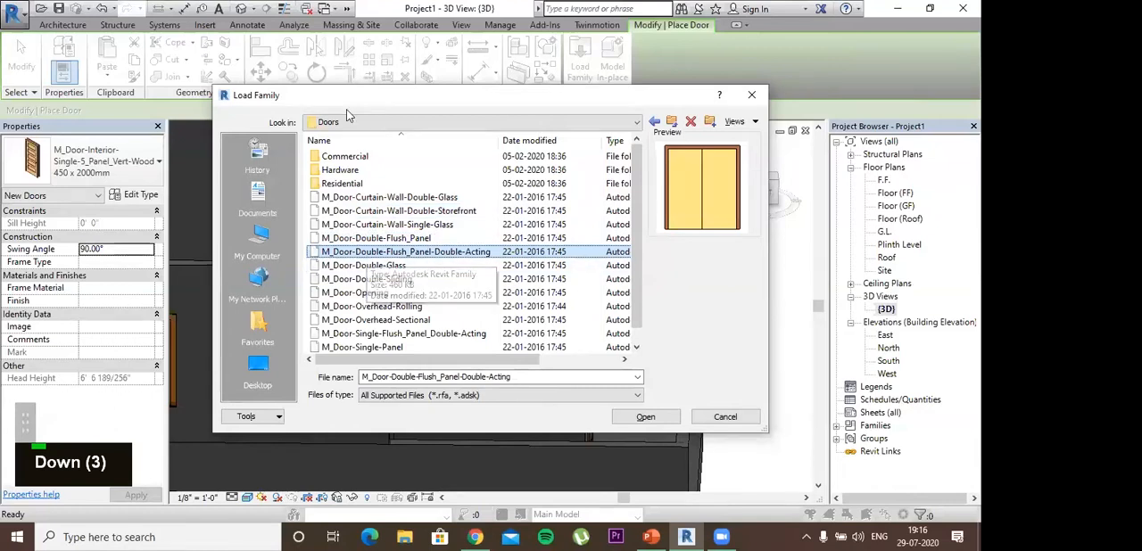
pyautogui.scroll(-1, 406, 259)
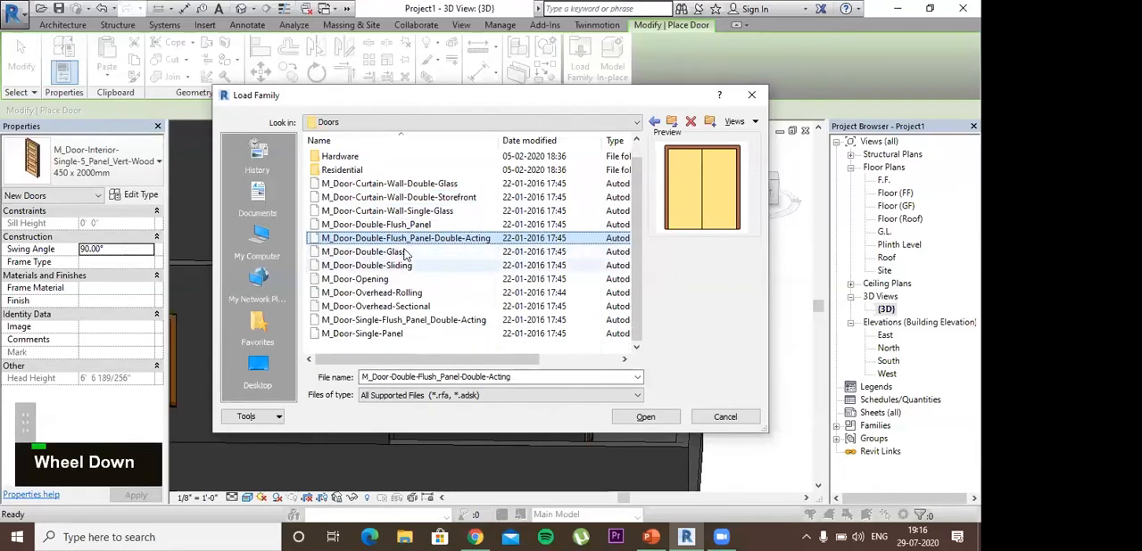
pyautogui.click(404, 254)
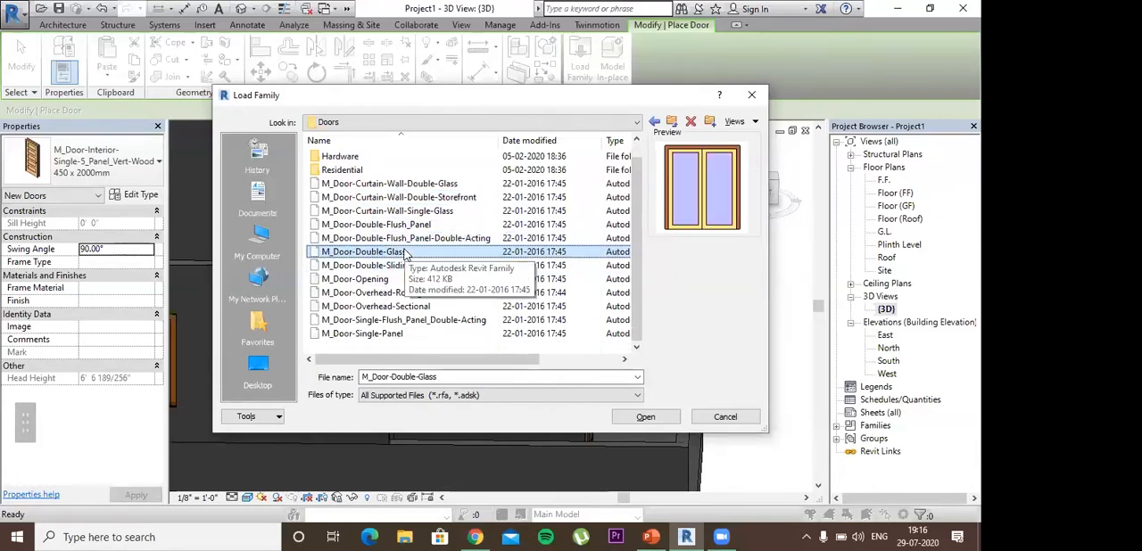
pyautogui.click(390, 263)
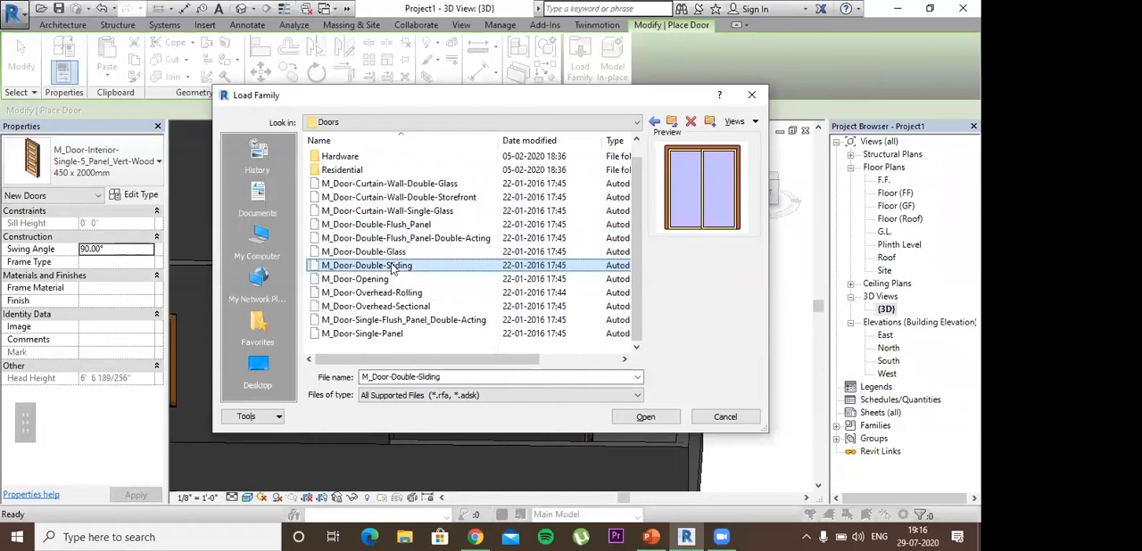
pyautogui.click(390, 253)
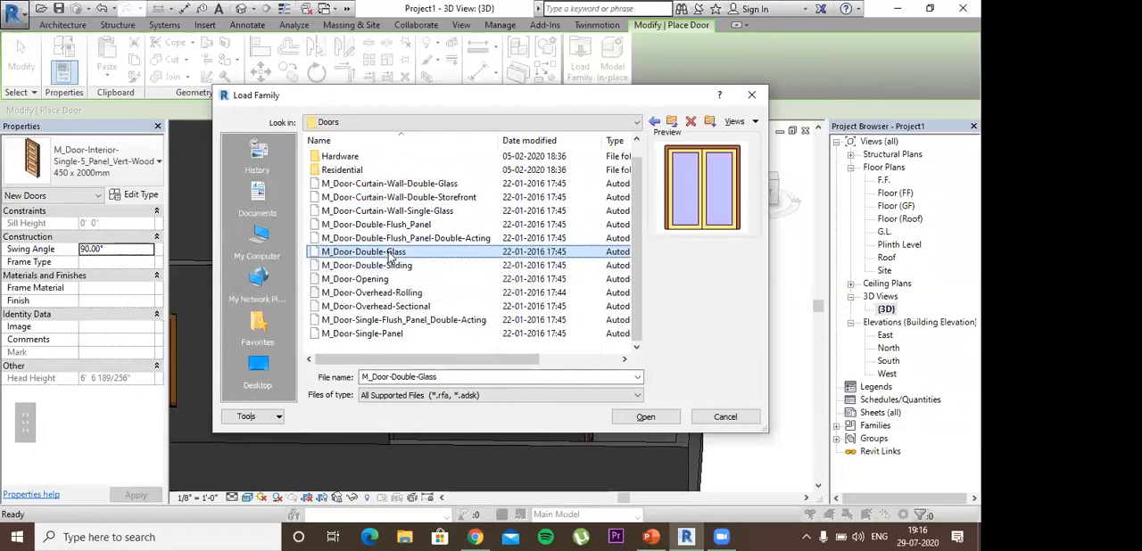
pyautogui.click(393, 265)
pyautogui.click(397, 252)
# Step: Load the M_Door-Double-Sliding family with its 1800 x 2000mm type
pyautogui.doubleClick(397, 267)
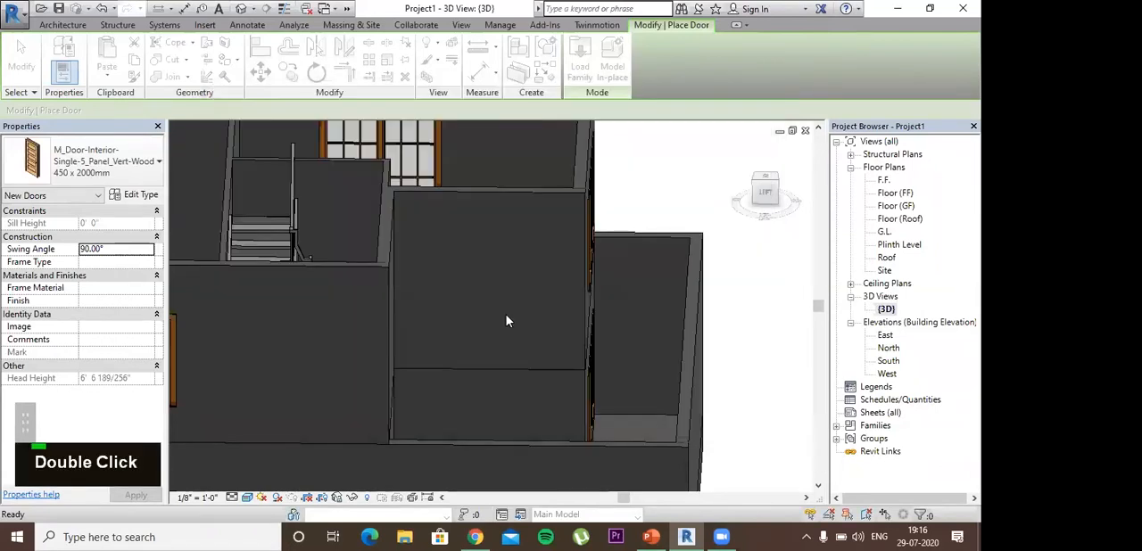
pyautogui.click(458, 290)
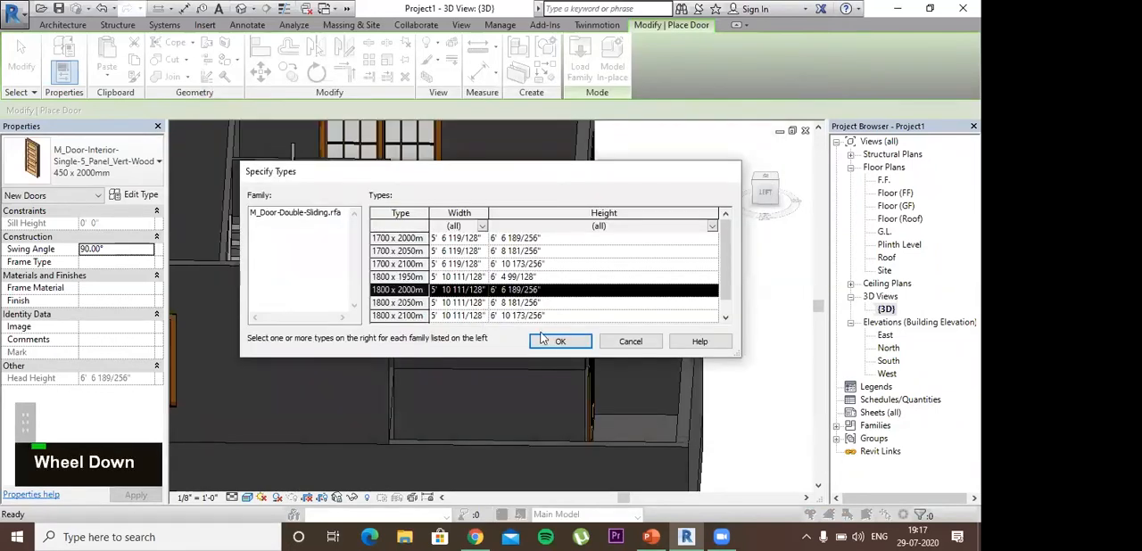
pyautogui.click(549, 341)
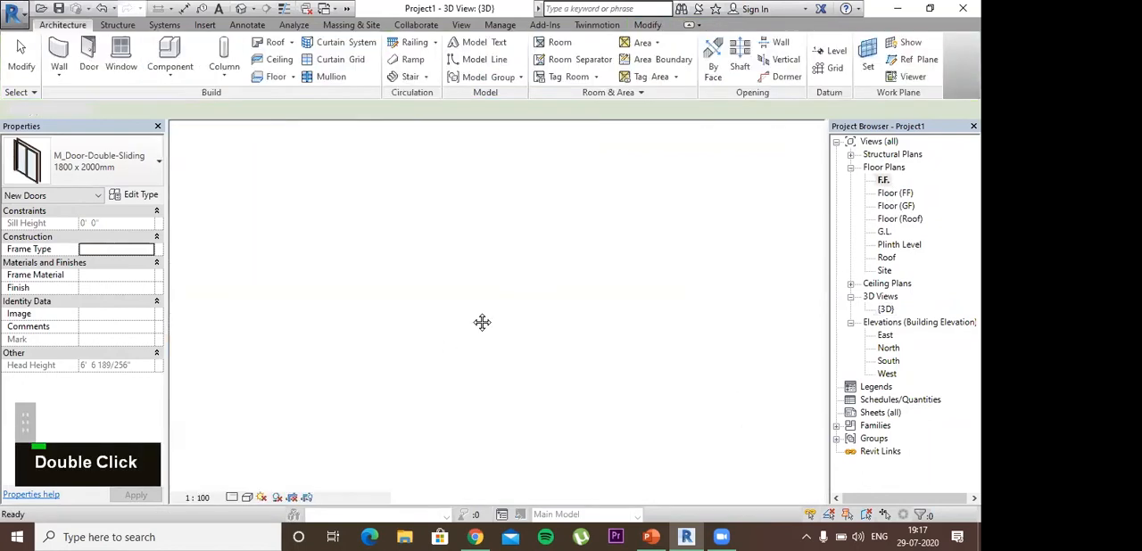
# Step: Position the 1800 x 2000mm double sliding door on the vertical wall just below the staircase in the F.F. plan and flip its orientation
pyautogui.scroll(-1, 534, 284)
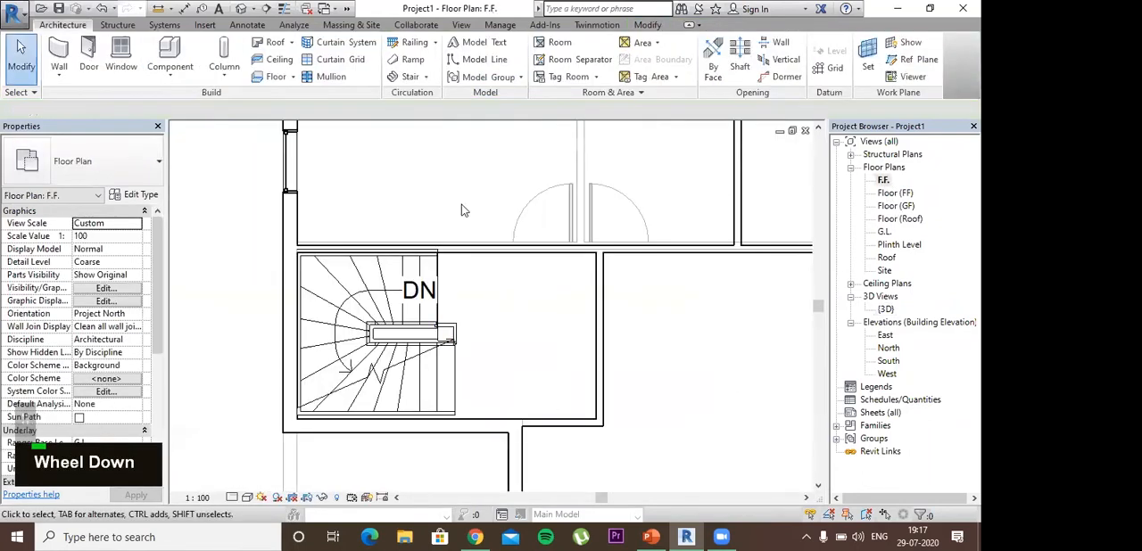
pyautogui.moveTo(455, 406); pyautogui.dragTo(443, 136, button='middle')
pyautogui.click(90, 64)
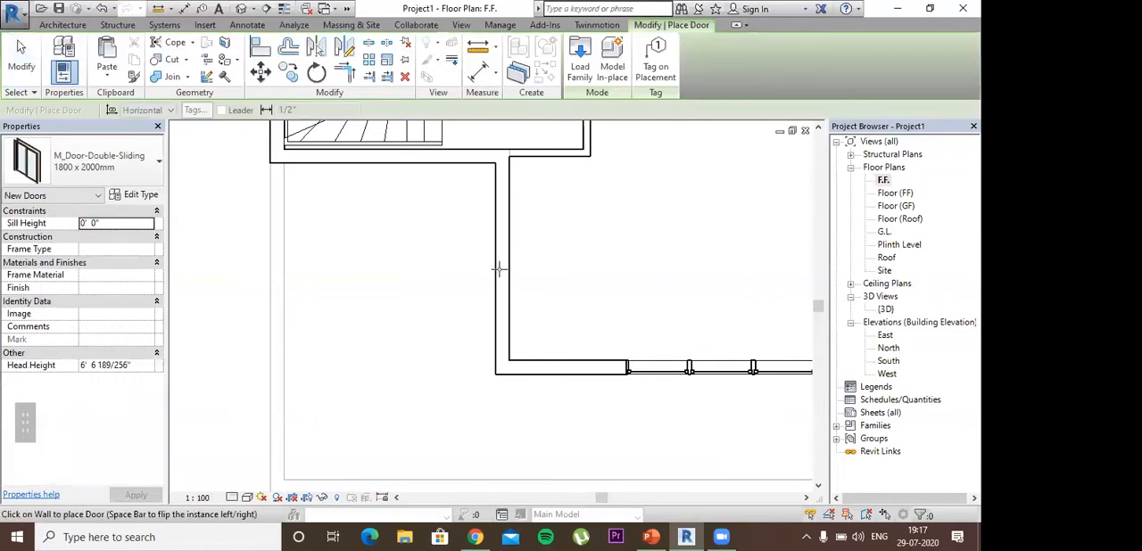
pyautogui.scroll(1, 487, 268)
pyautogui.scroll(3, 487, 268)
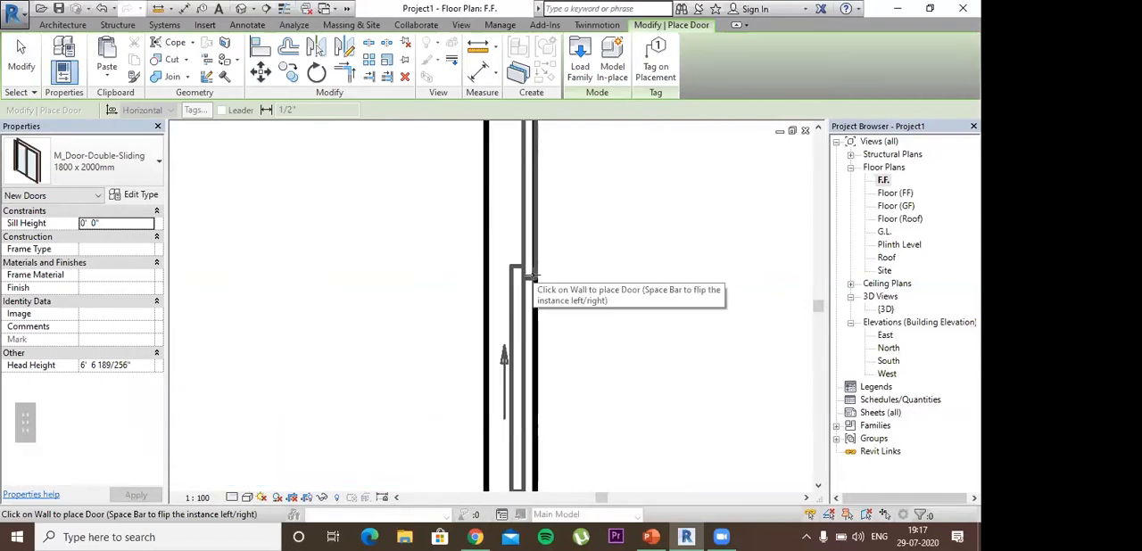
pyautogui.scroll(-2, 533, 276)
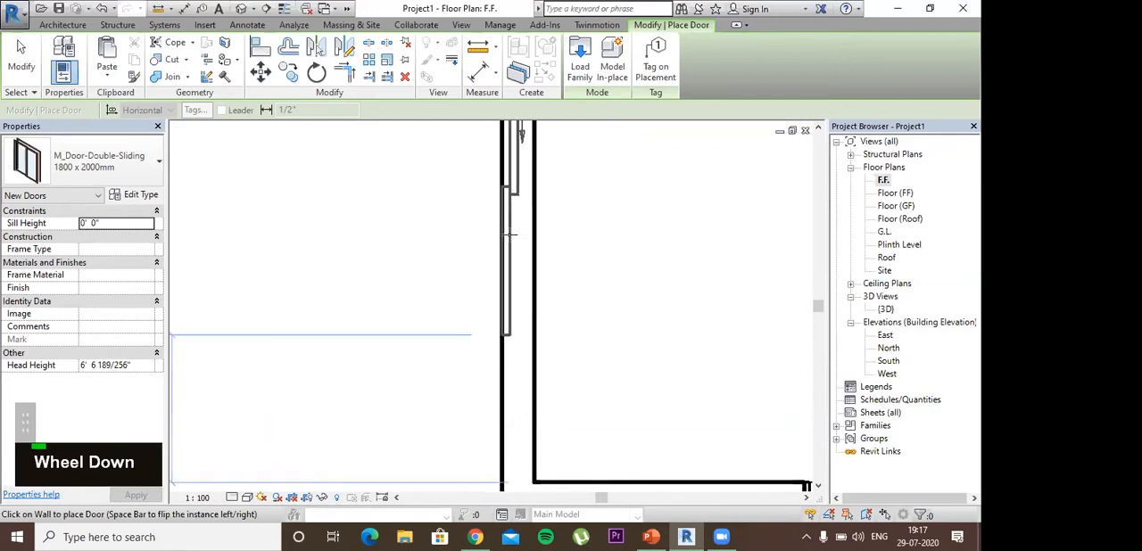
pyautogui.press('space')
pyautogui.press('space')
pyautogui.press('space')
pyautogui.press('space')
# Step: Place the double sliding door in the vertical wall below the staircase, about 2'-7" above the wall's lower corner
pyautogui.scroll(-1, 500, 260)
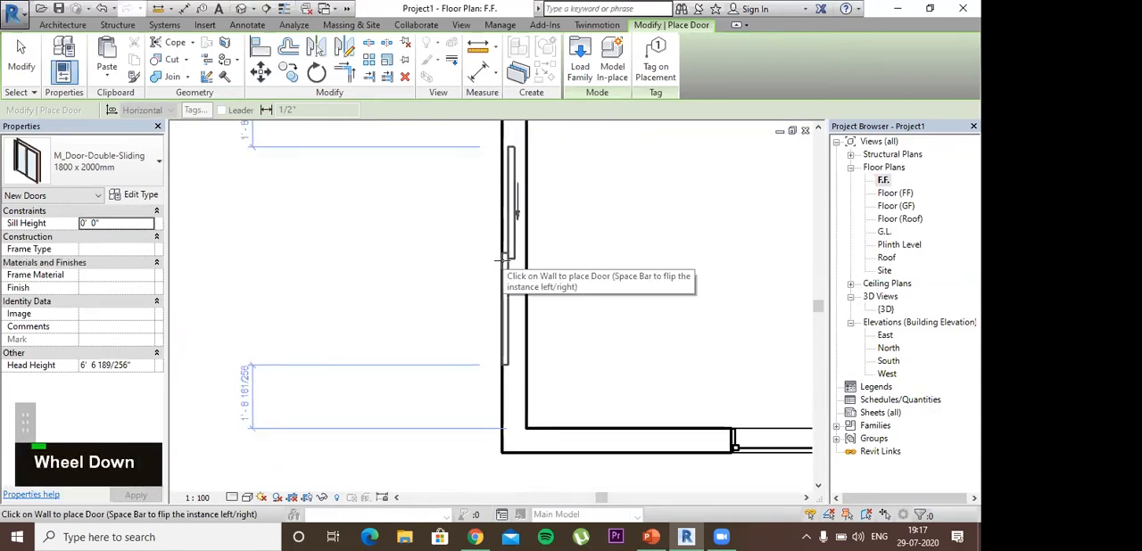
pyautogui.scroll(-1, 498, 261)
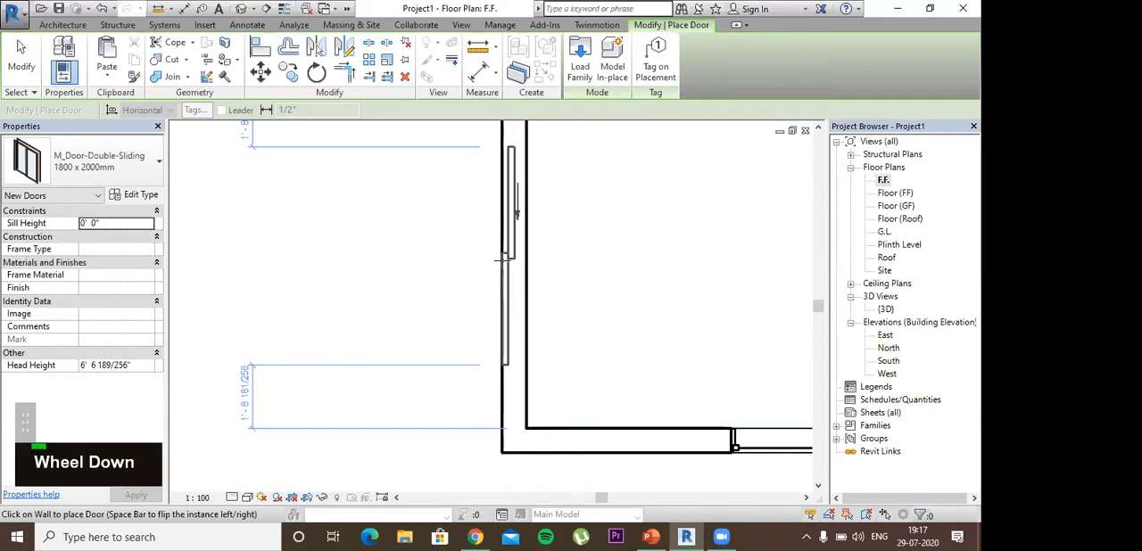
pyautogui.middleClick(509, 283)
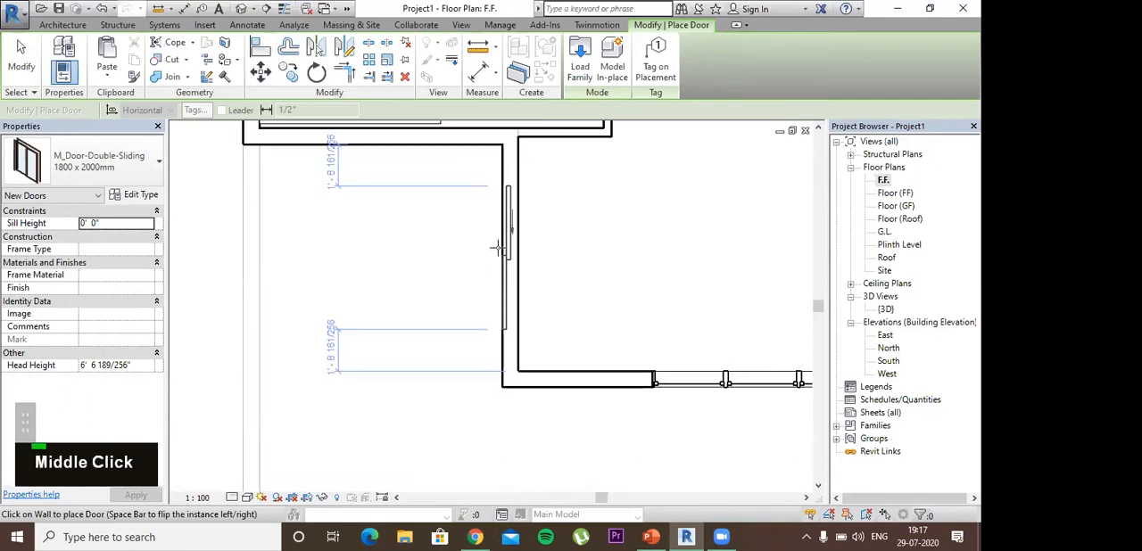
pyautogui.moveTo(498, 247); pyautogui.dragTo(493, 258, button='middle')
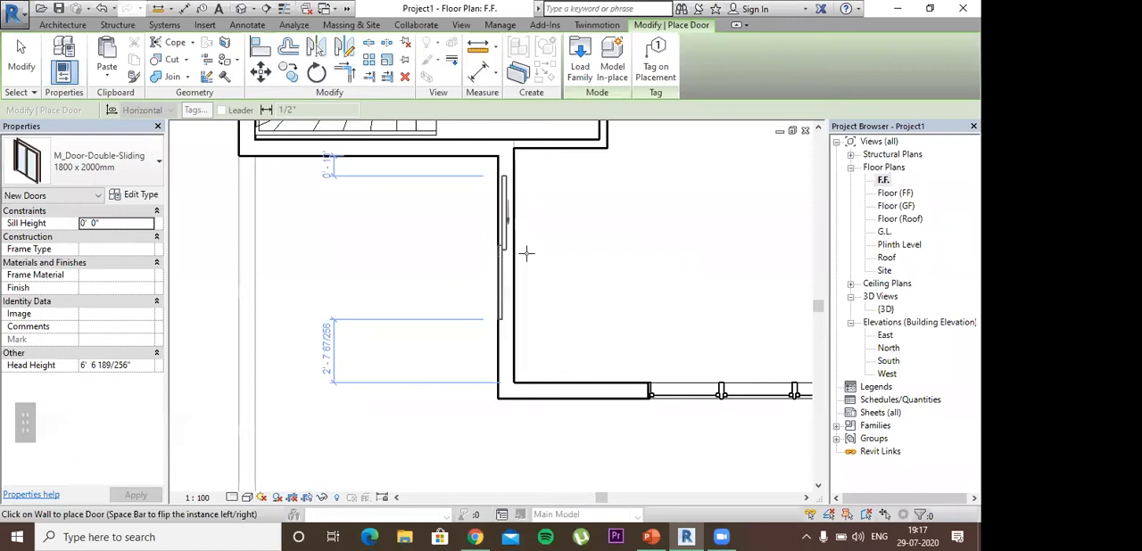
pyautogui.press('Escape')
pyautogui.press('Escape')
pyautogui.press('Escape')
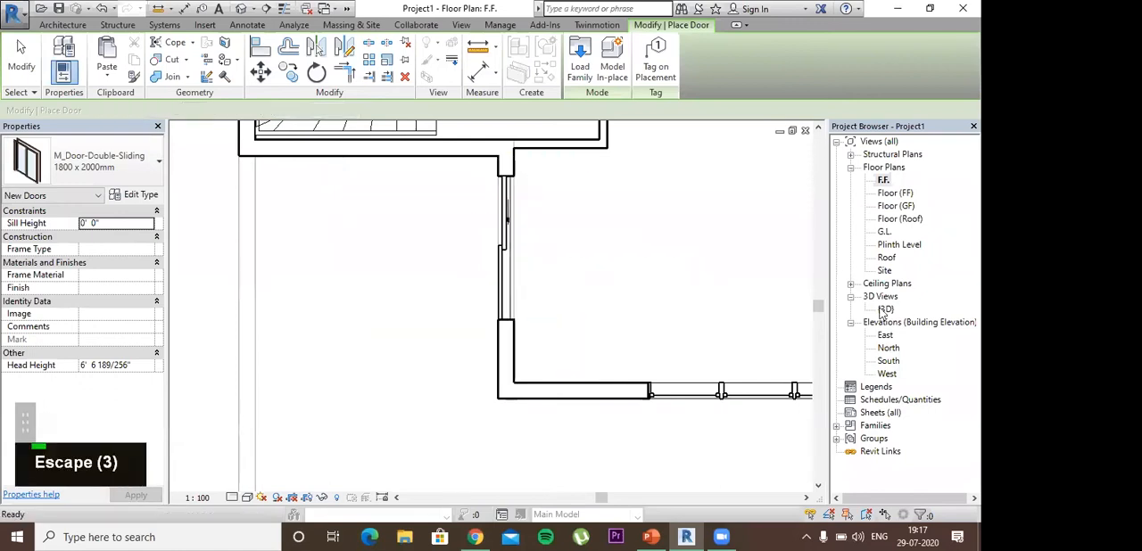
# Step: Inspect the placed double sliding door and the open area outside it in the {3D} view
pyautogui.doubleClick(884, 309)
pyautogui.press('Escape')
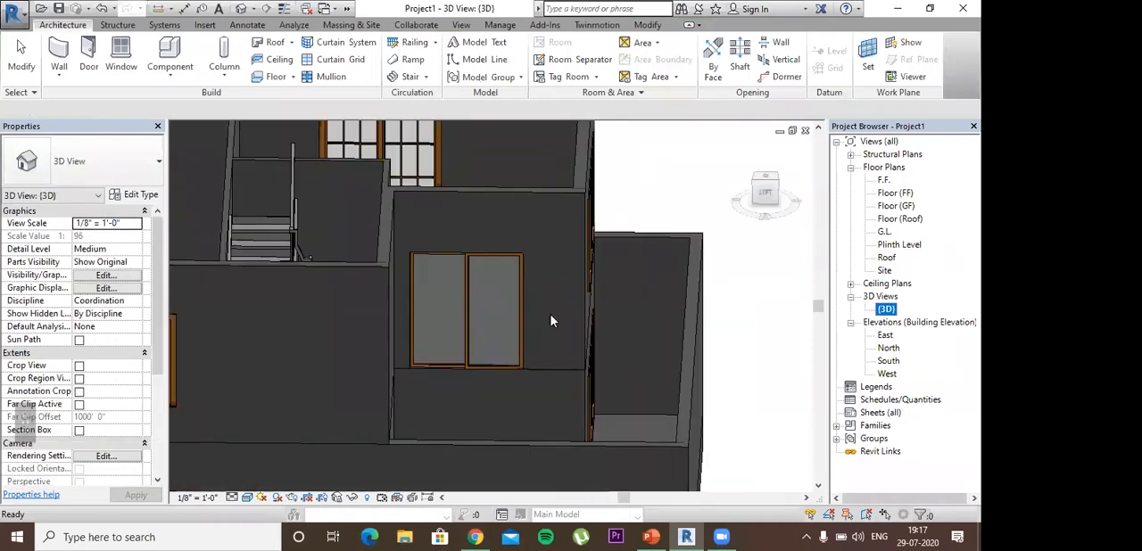
pyautogui.scroll(-3, 457, 448)
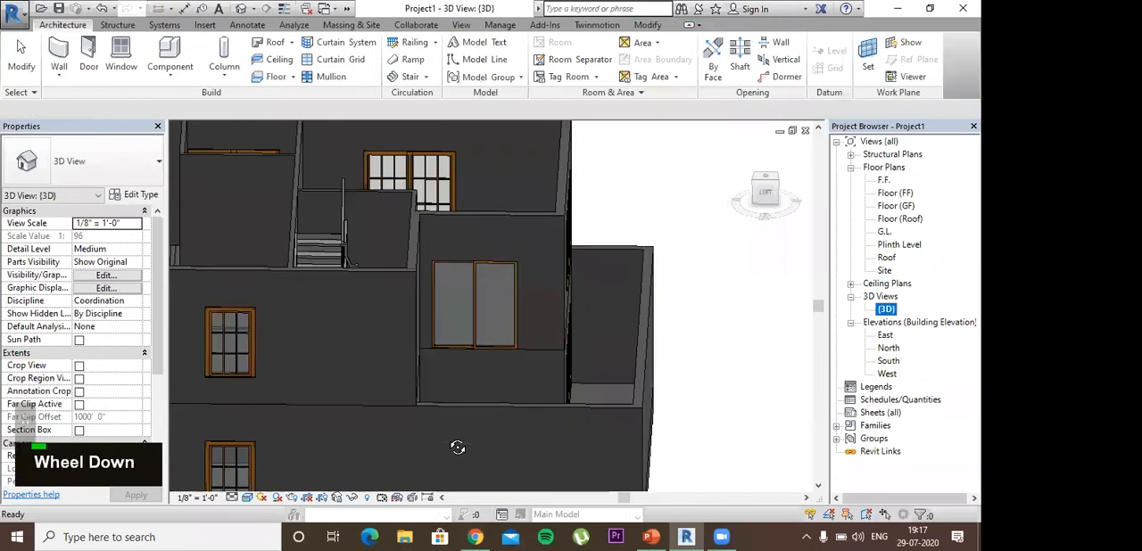
pyautogui.keyDown('shift'); pyautogui.moveTo(446, 420); pyautogui.dragTo(575, 265, button='middle'); pyautogui.keyUp('shift')
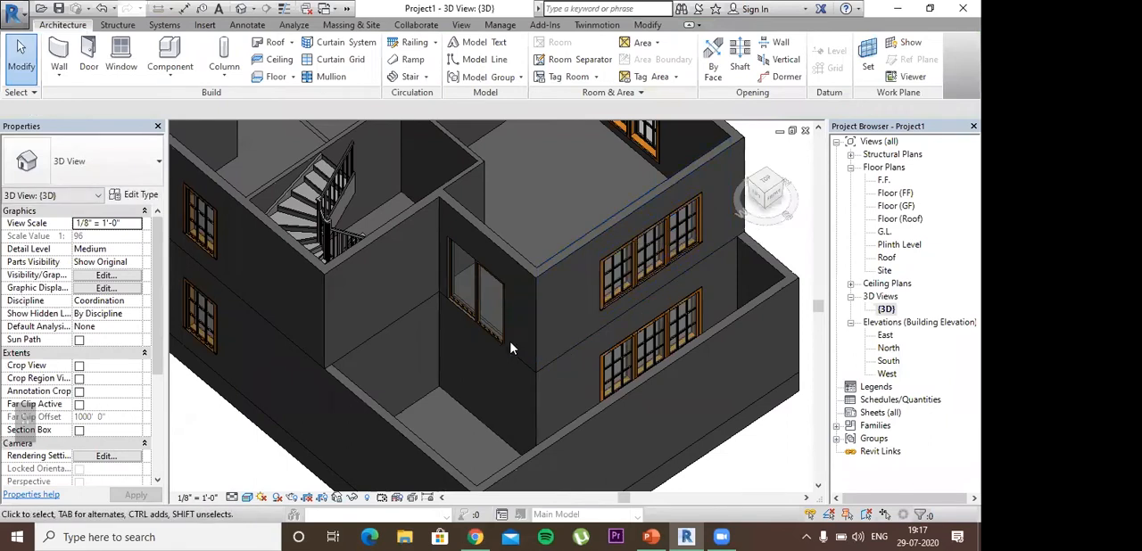
pyautogui.scroll(-2, 629, 259)
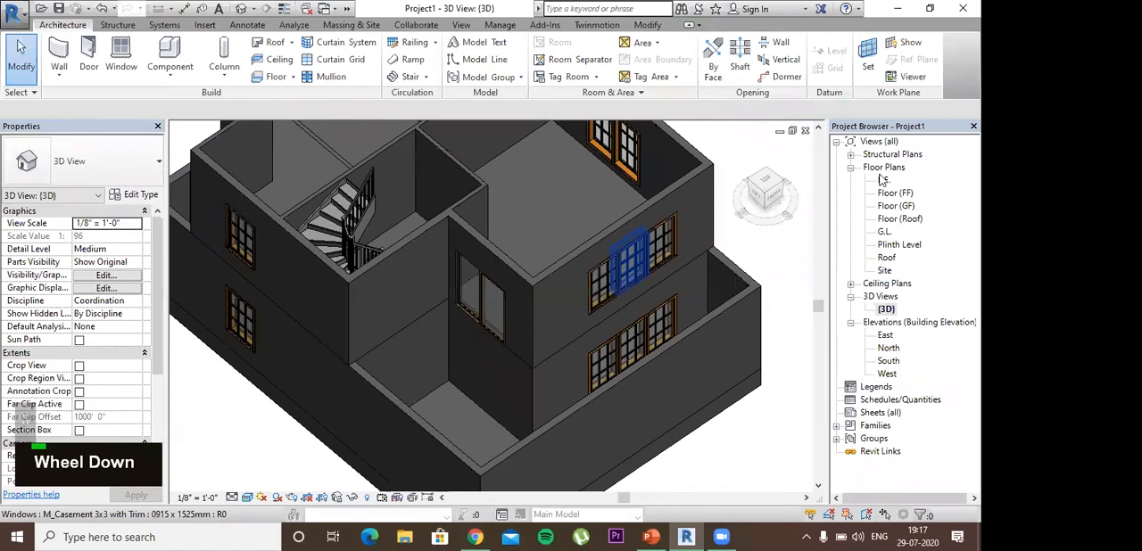
# Step: Select all first-floor elements in the F.F. plan and filter the selection down to the Floors category only
pyautogui.doubleClick(884, 180)
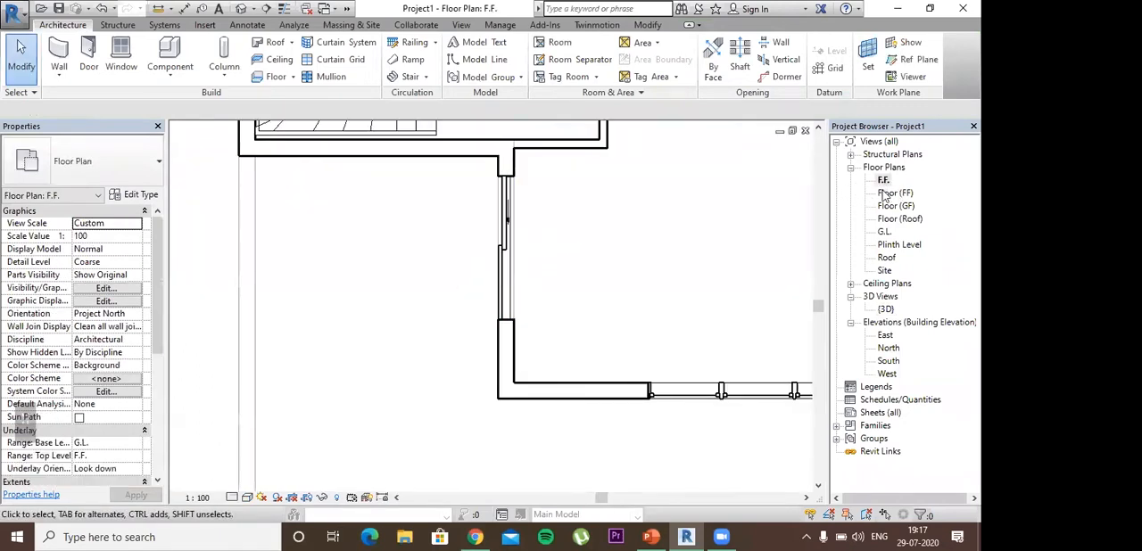
pyautogui.doubleClick(893, 193)
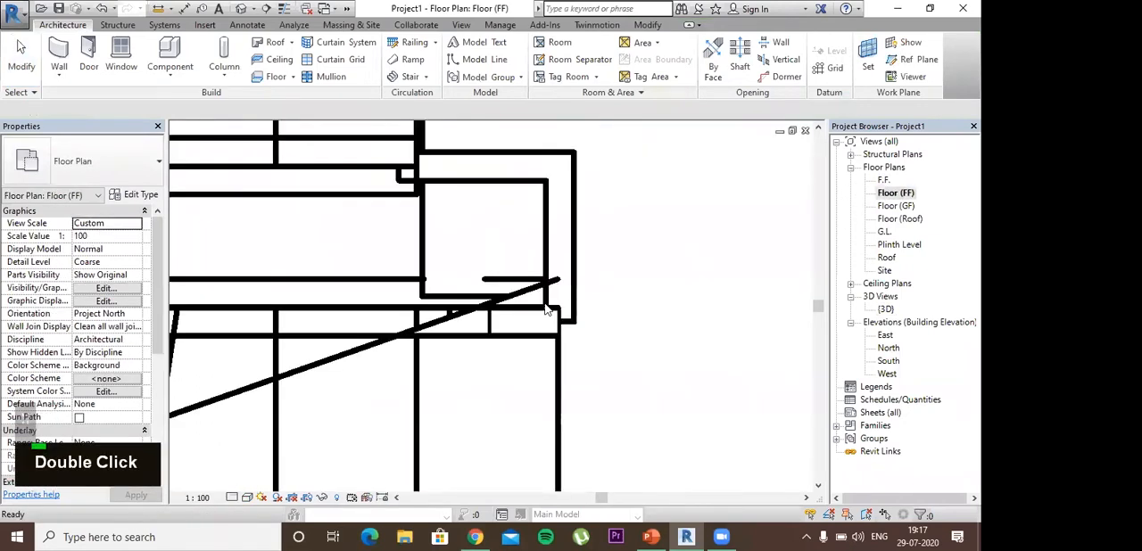
pyautogui.doubleClick(883, 181)
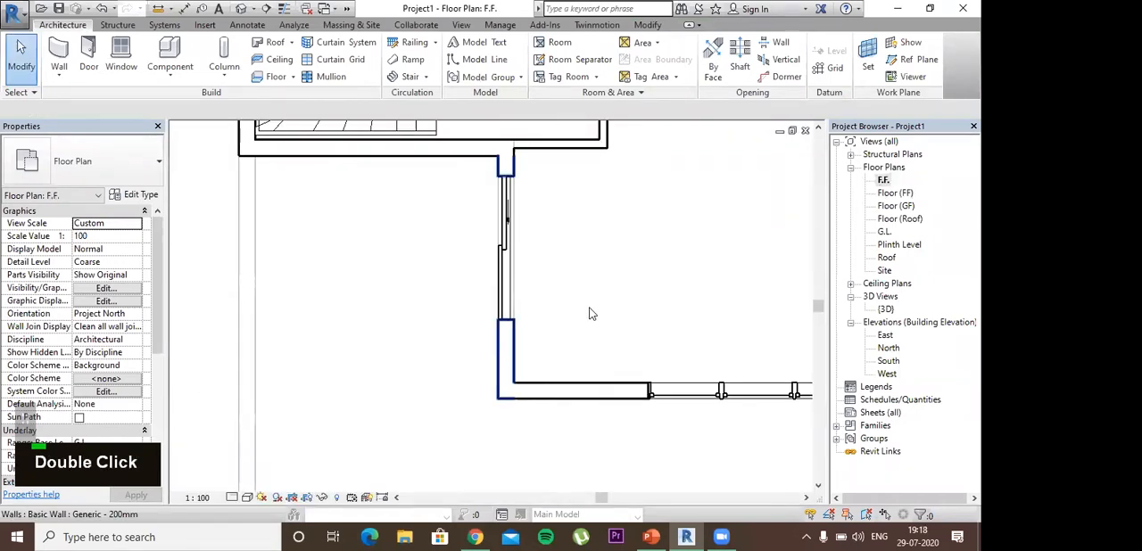
pyautogui.scroll(-1, 589, 314)
pyautogui.scroll(-3, 399, 287)
pyautogui.moveTo(398, 287); pyautogui.dragTo(458, 356, button='middle')
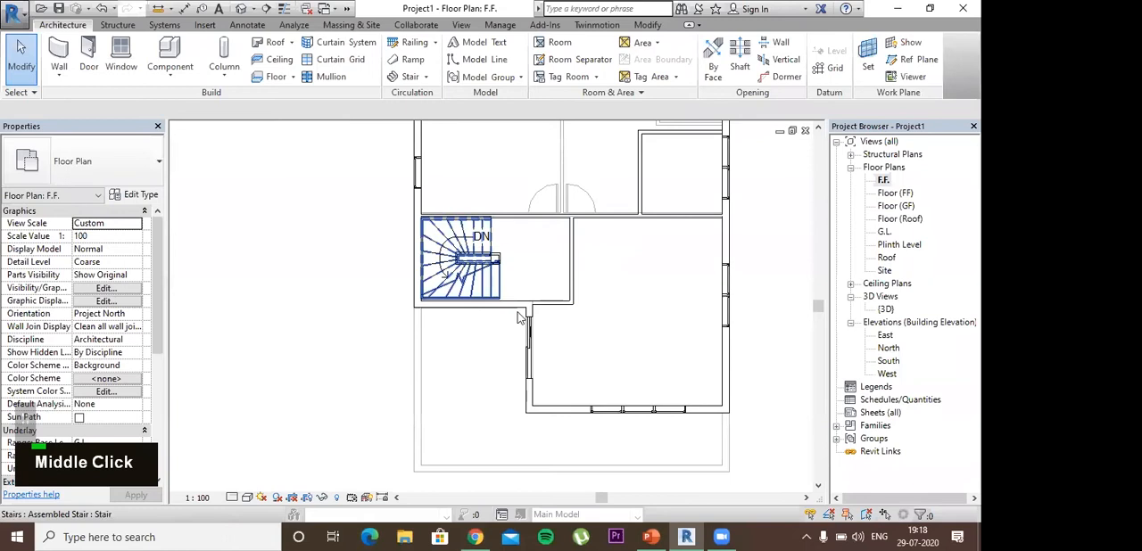
pyautogui.scroll(-2, 523, 317)
pyautogui.moveTo(512, 393); pyautogui.dragTo(465, 446, button='middle')
pyautogui.moveTo(672, 458); pyautogui.dragTo(464, 304)
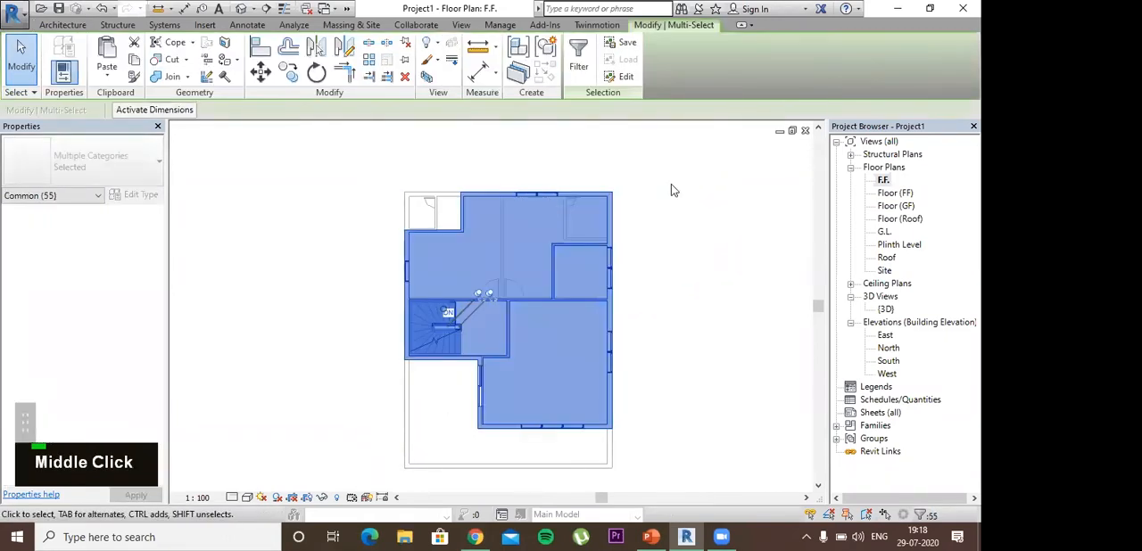
pyautogui.click(579, 61)
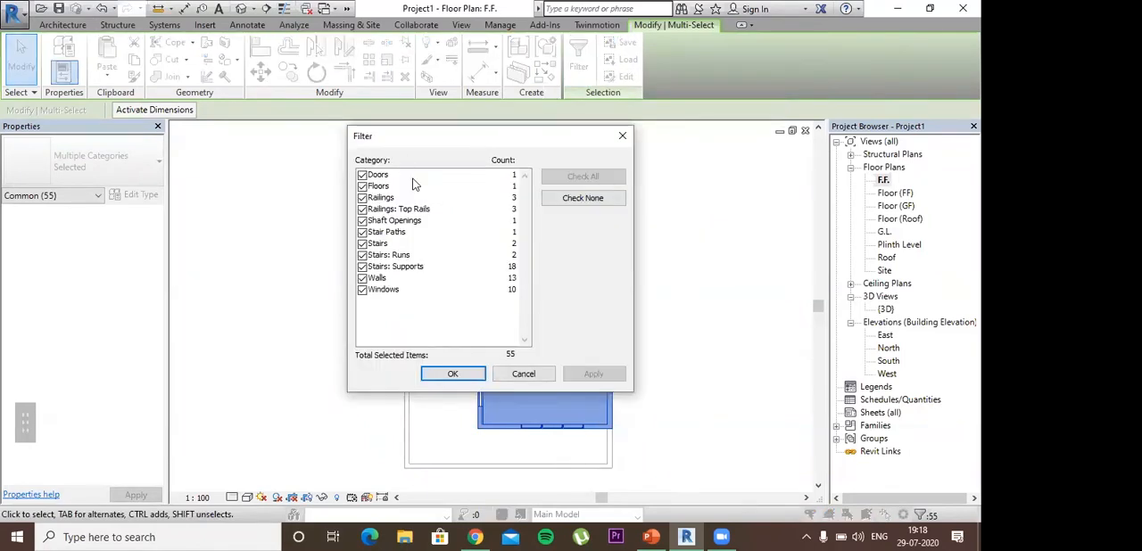
pyautogui.click(575, 198)
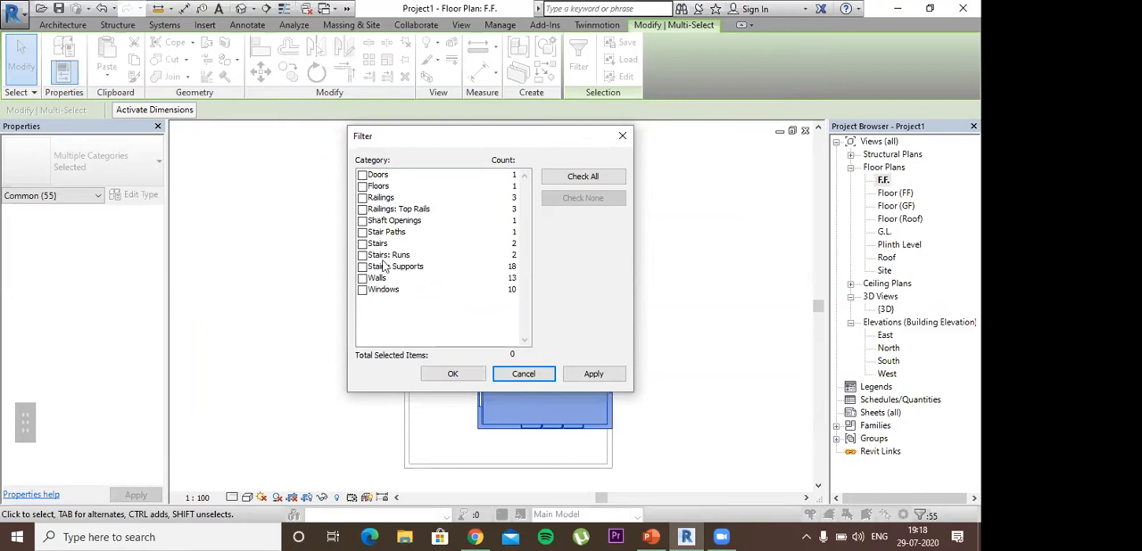
pyautogui.click(378, 185)
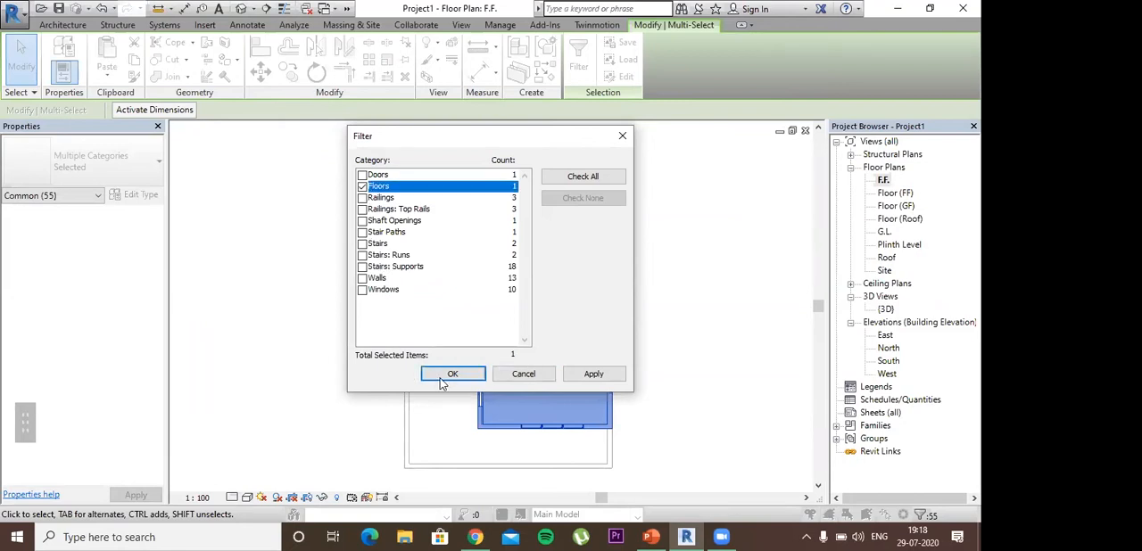
pyautogui.click(452, 374)
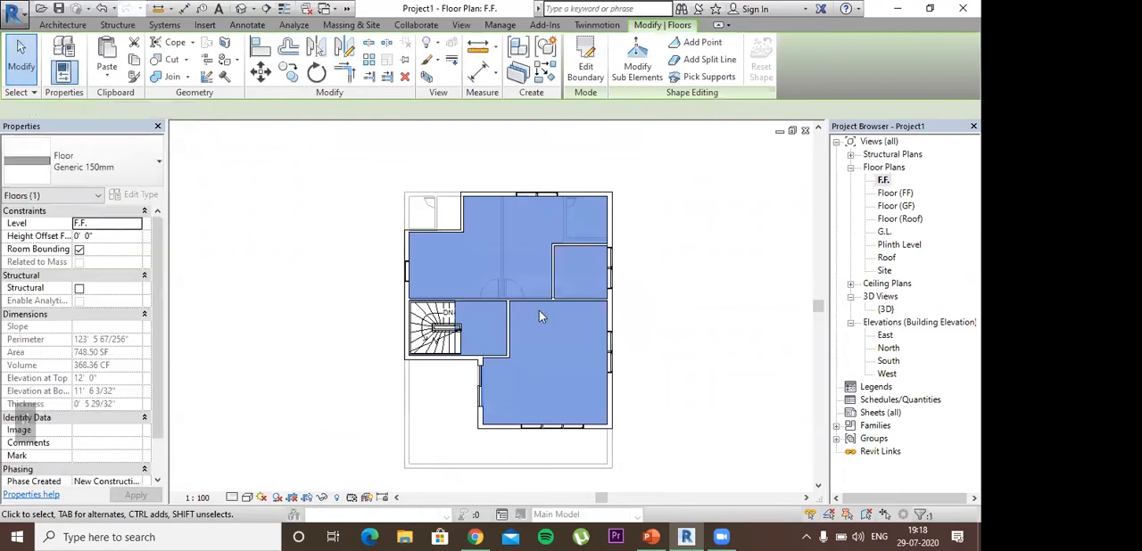
# Step: Set the selected first-floor slab's level constraint to Floor (FF) and deselect the slab
pyautogui.scroll(2, 486, 383)
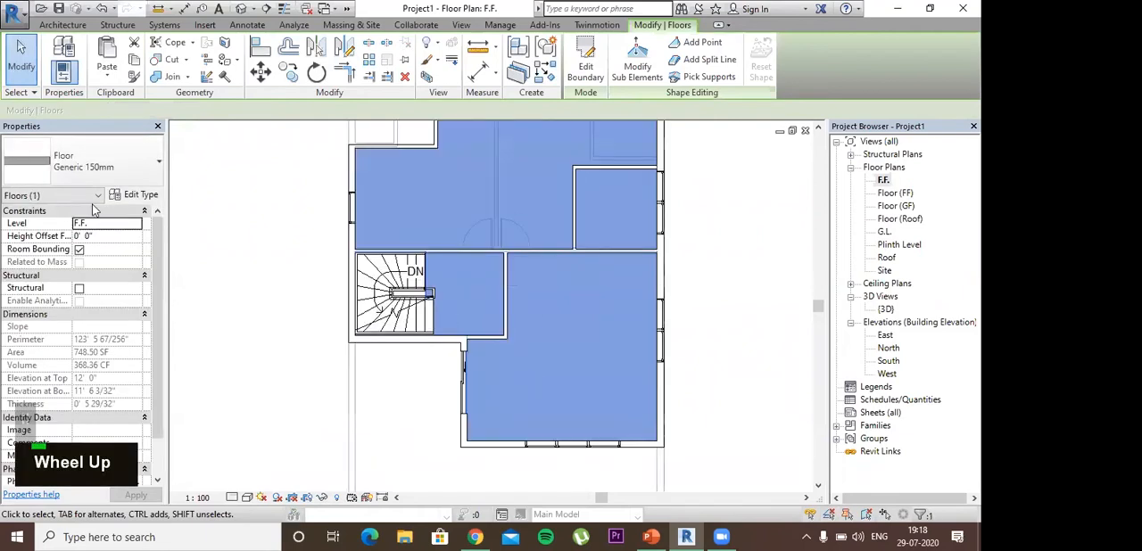
pyautogui.click(137, 227)
pyautogui.click(136, 225)
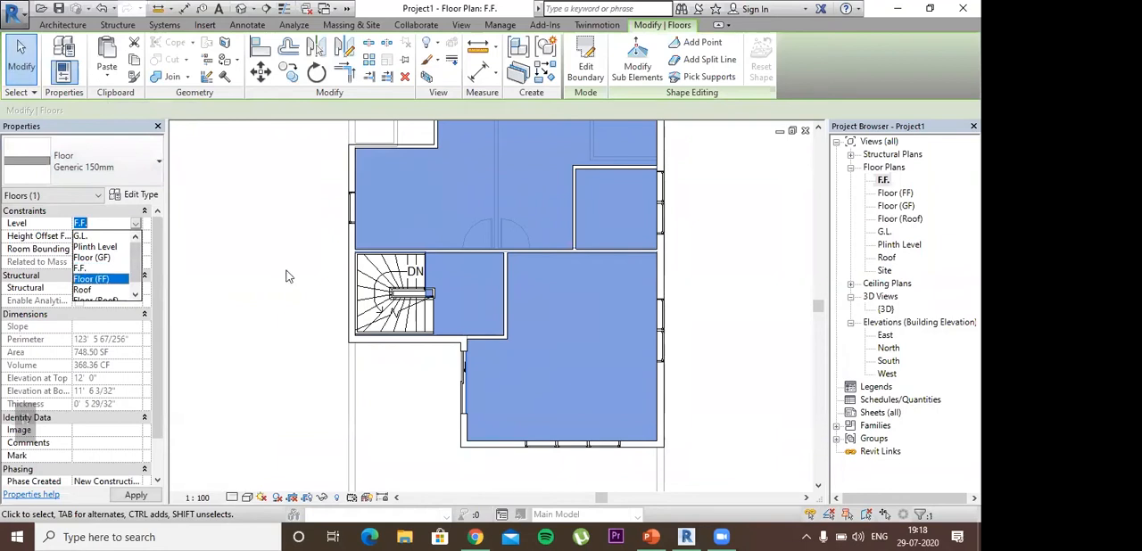
pyautogui.press('Return')
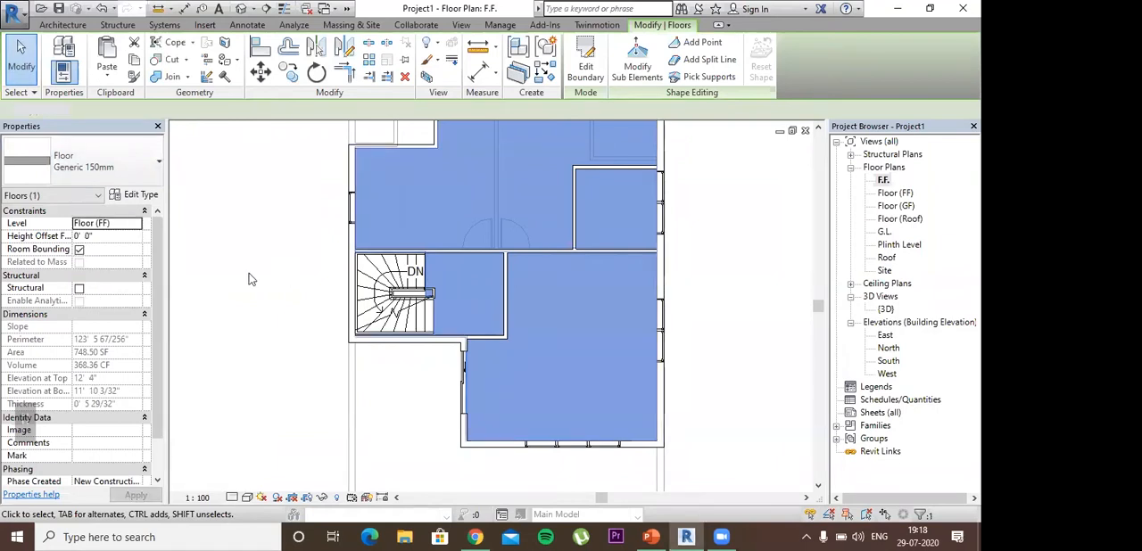
pyautogui.click(374, 351)
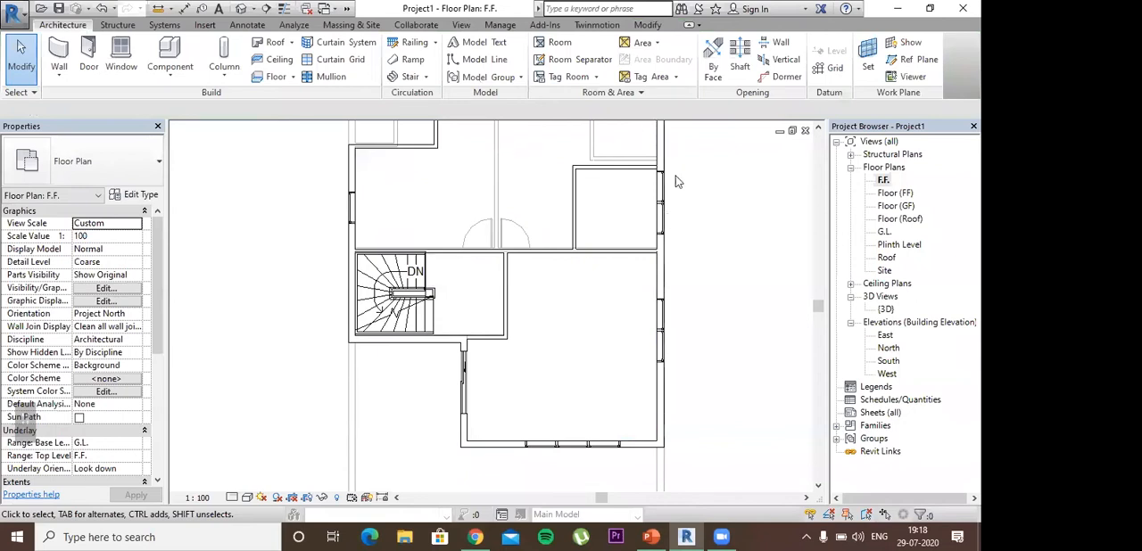
# Step: Open the Floor (FF) plan and start a boundary sketch for a new Generic 150mm floor near the staircase
pyautogui.scroll(-1, 675, 182)
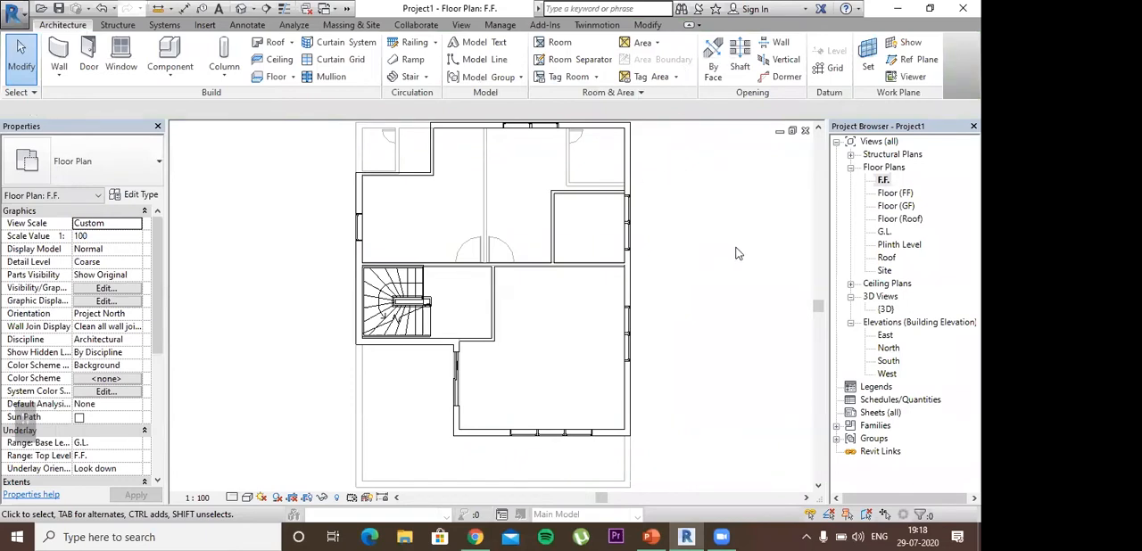
pyautogui.scroll(-1, 499, 268)
pyautogui.scroll(6, 491, 312)
pyautogui.moveTo(493, 402); pyautogui.dragTo(527, 308, button='middle')
pyautogui.doubleClick(895, 193)
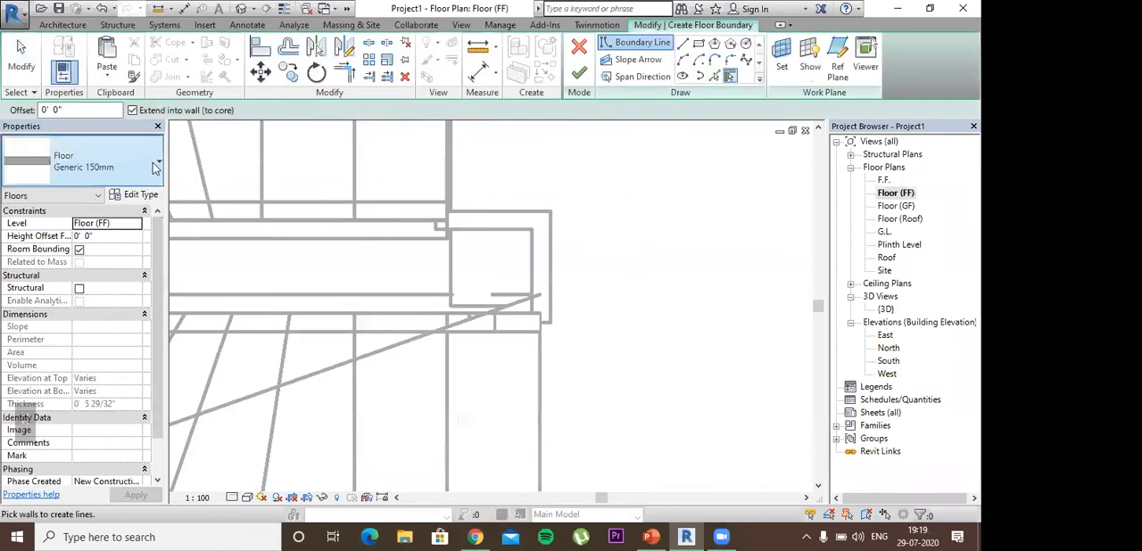
pyautogui.click(671, 200)
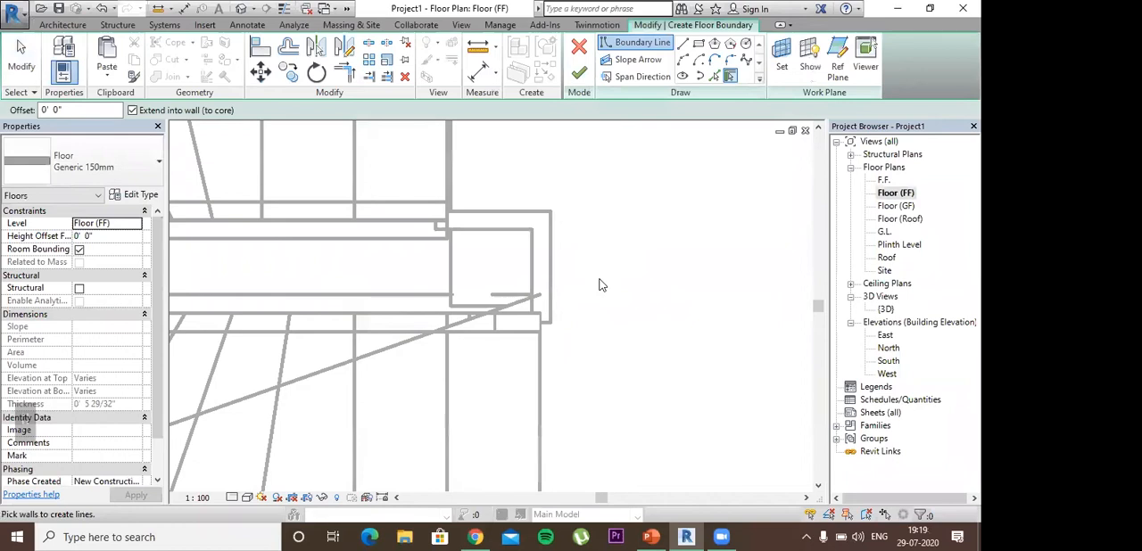
pyautogui.scroll(-3, 600, 285)
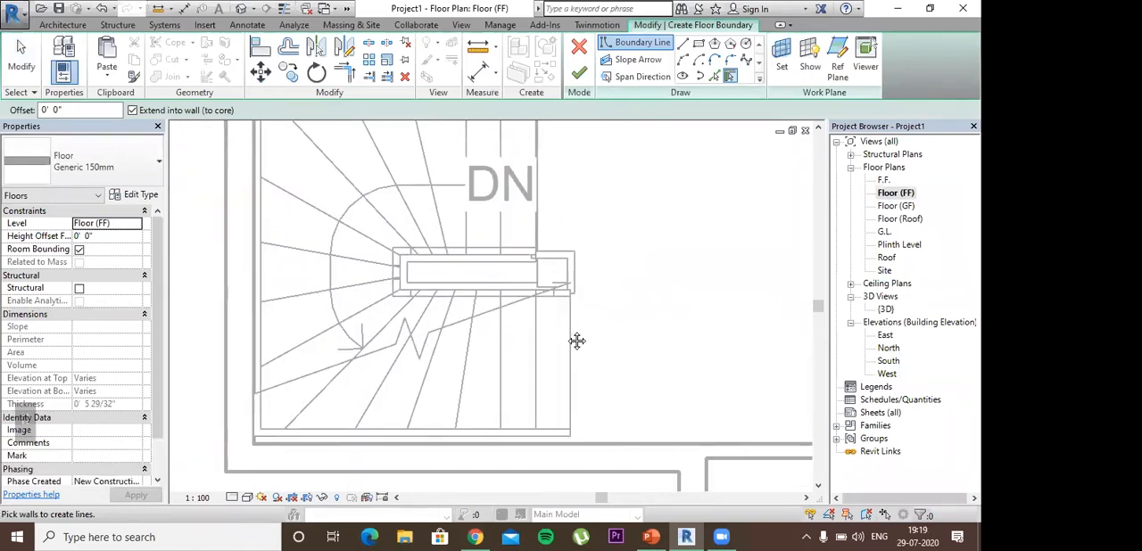
pyautogui.scroll(-3, 605, 318)
pyautogui.moveTo(581, 322); pyautogui.dragTo(453, 274, button='middle')
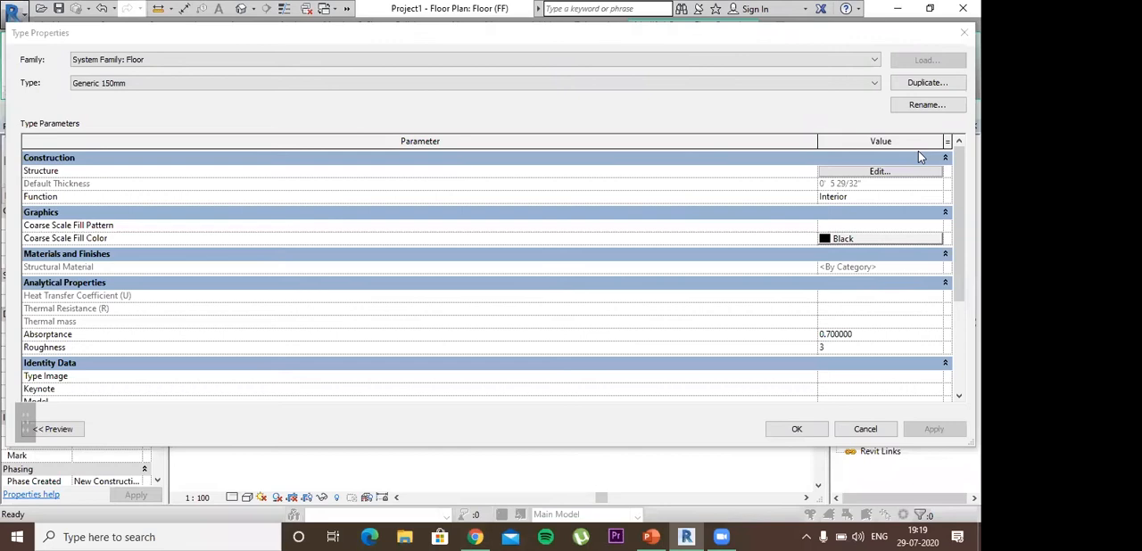
# Step: Duplicate the Generic 150mm floor type under the name Generic 150mm Balcony 2
pyautogui.press('BackSpace')
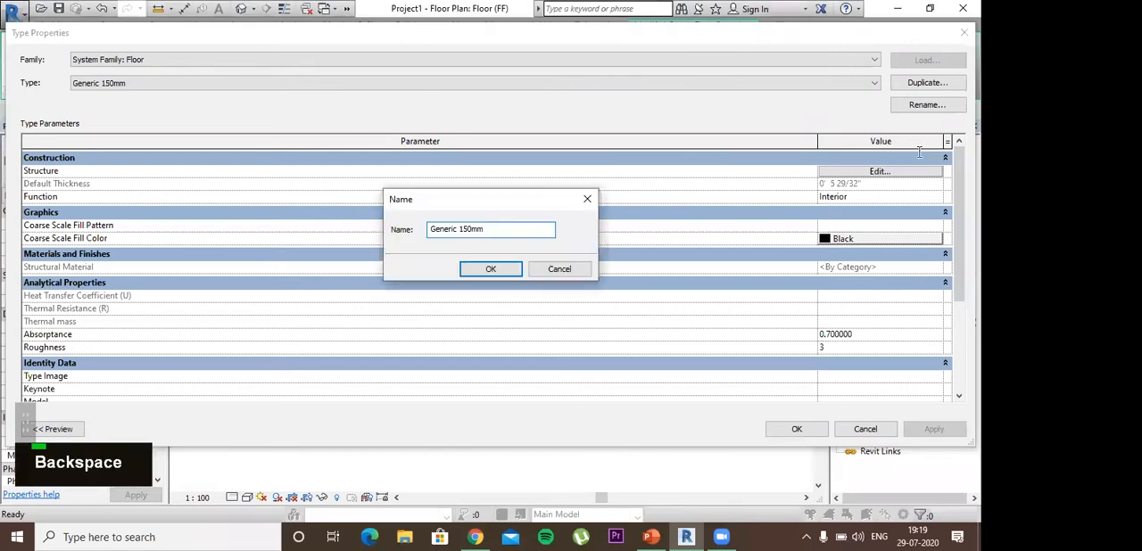
pyautogui.write('Balcony')
pyautogui.press('Return')
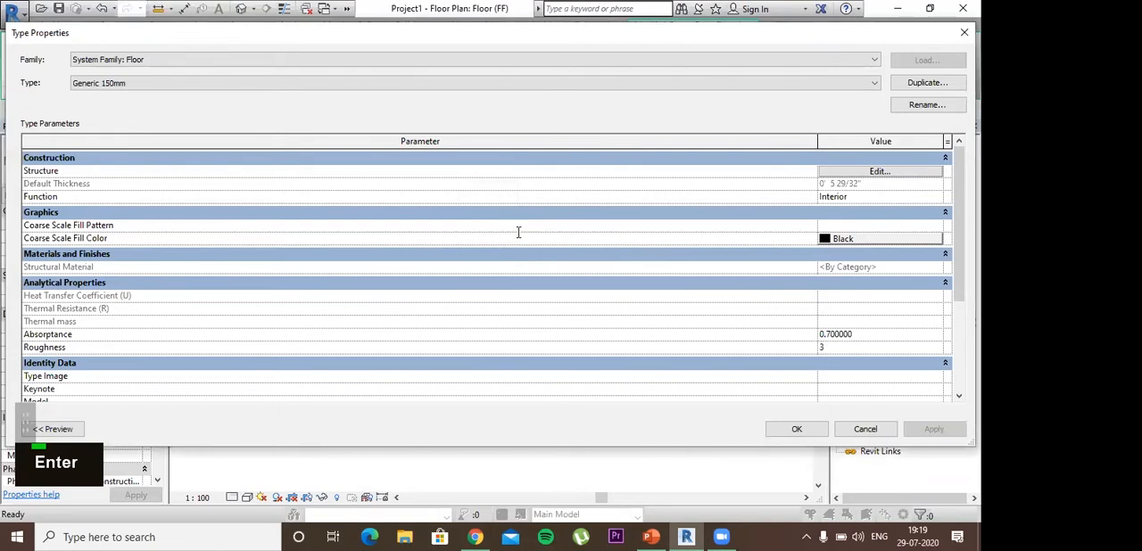
pyautogui.press('BackSpace')
pyautogui.press('BackSpace')
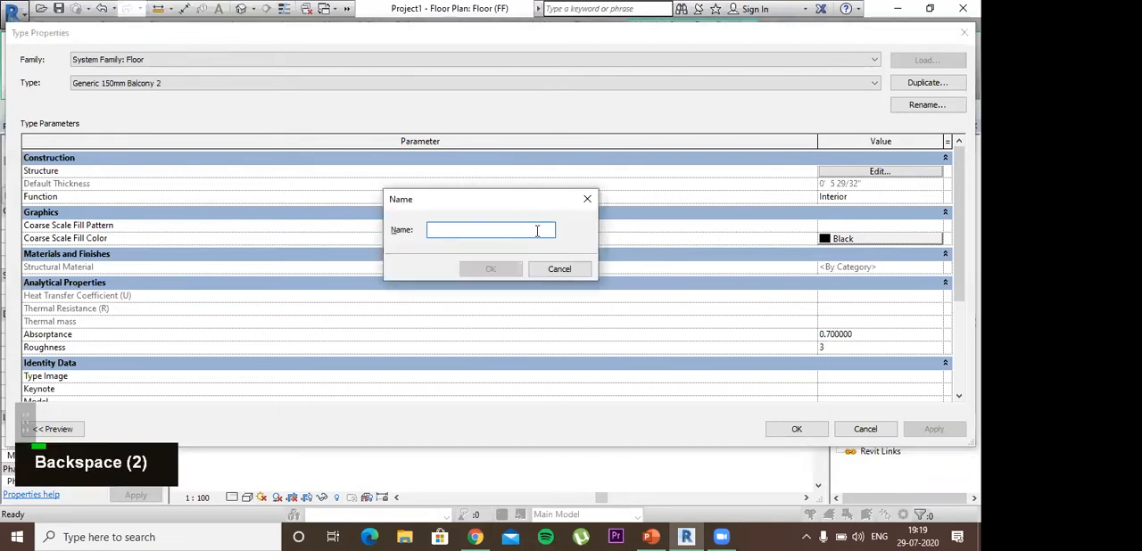
pyautogui.click(558, 270)
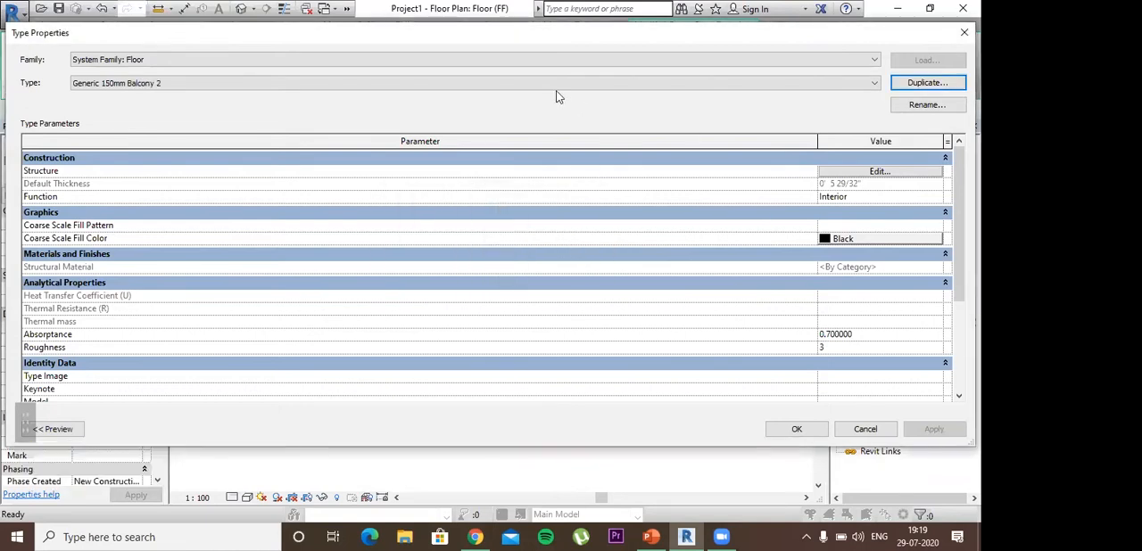
# Step: Switch the new floor's type to the existing Generic 150mm Balcony and confirm the type properties
pyautogui.click(801, 83)
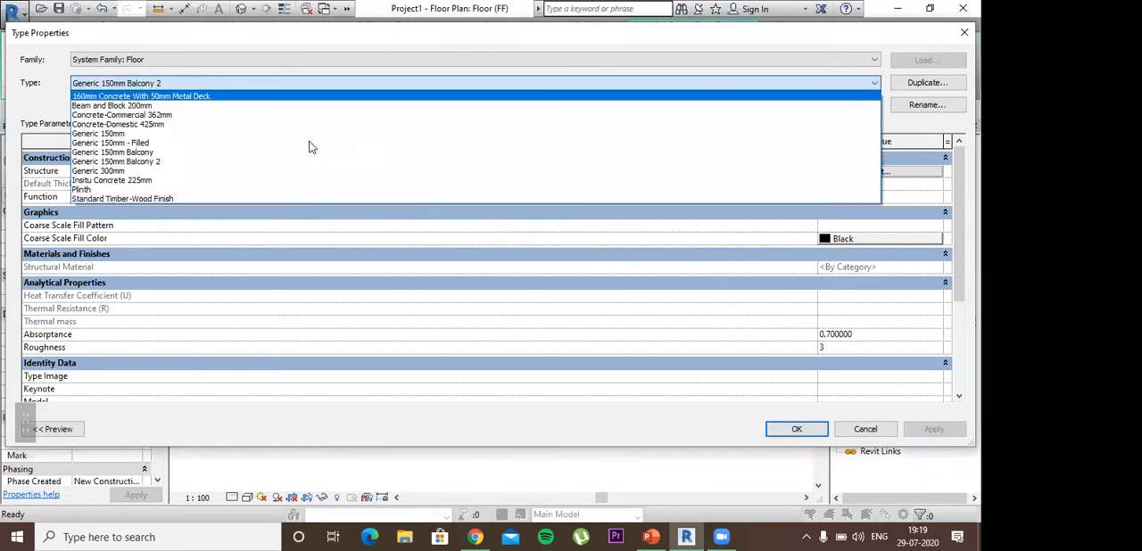
pyautogui.rightClick(166, 158)
pyautogui.click(219, 153)
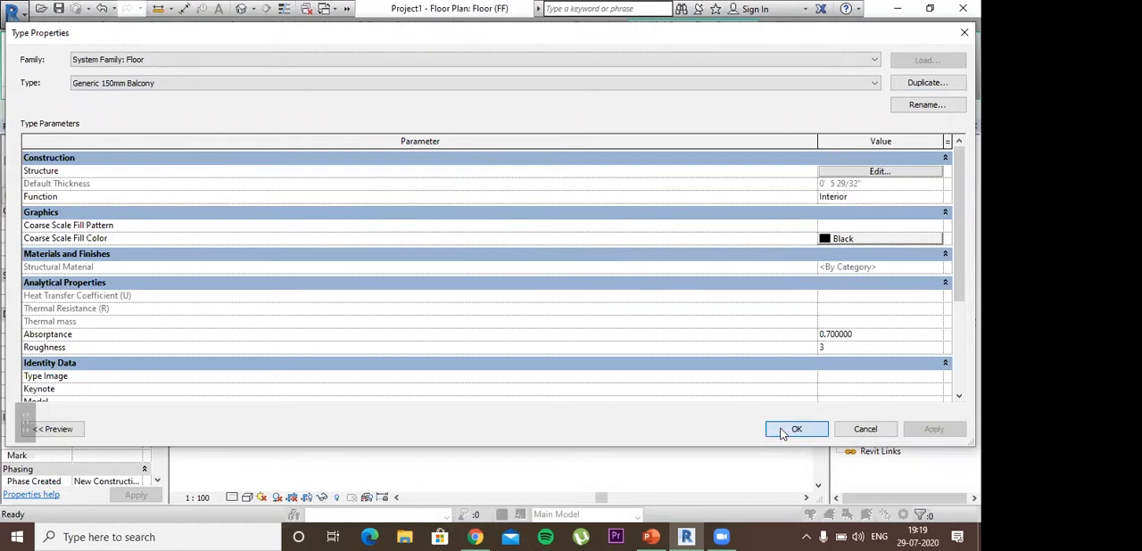
pyautogui.press('Return')
# Step: Sketch a rectangular balcony boundary about 3'-6" by 10'-0" outside the sliding door, starting at the wall corner, and finish the floor
pyautogui.click(687, 61)
pyautogui.click(513, 260)
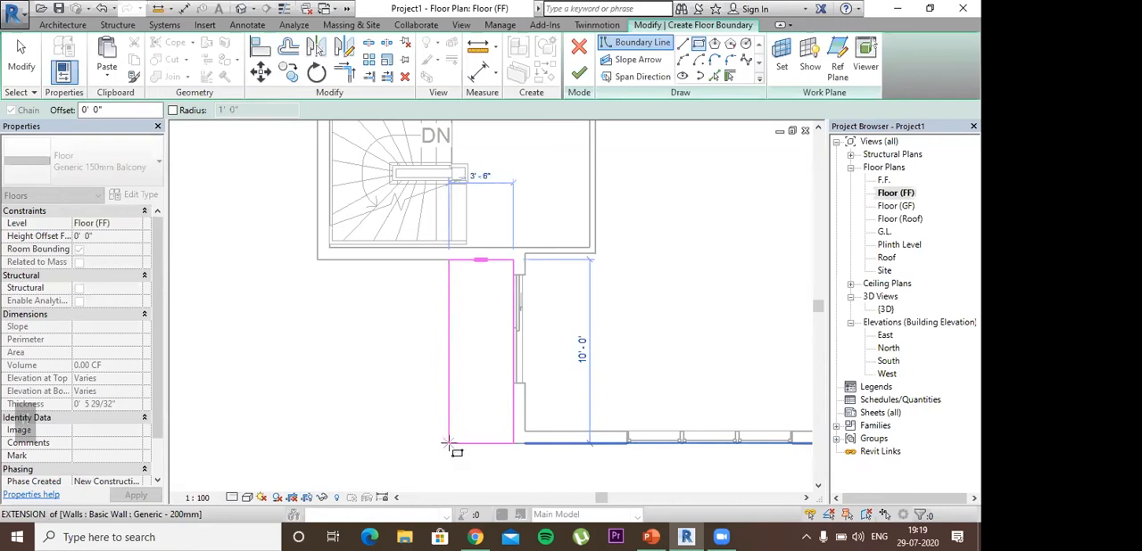
pyautogui.click(449, 443)
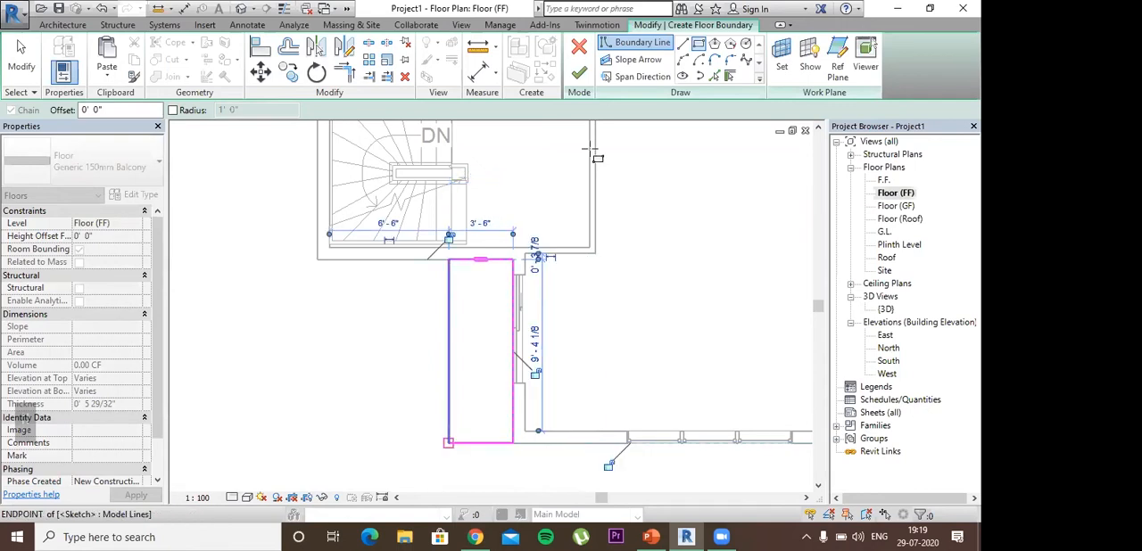
pyautogui.click(579, 73)
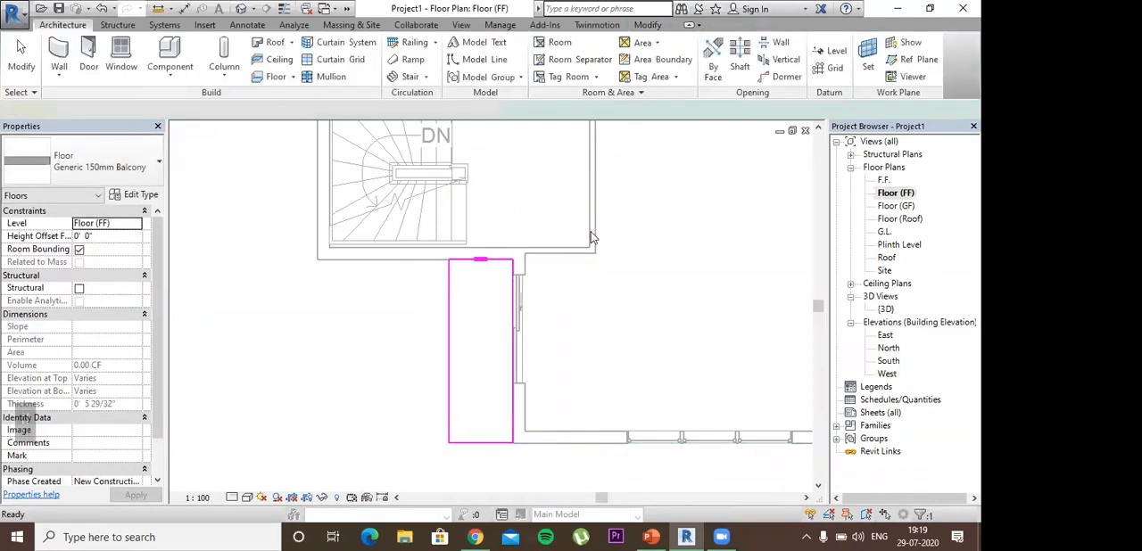
# Step: Show the balcony floor from above in the {3D} view and open its boundary sketch for editing
pyautogui.doubleClick(879, 309)
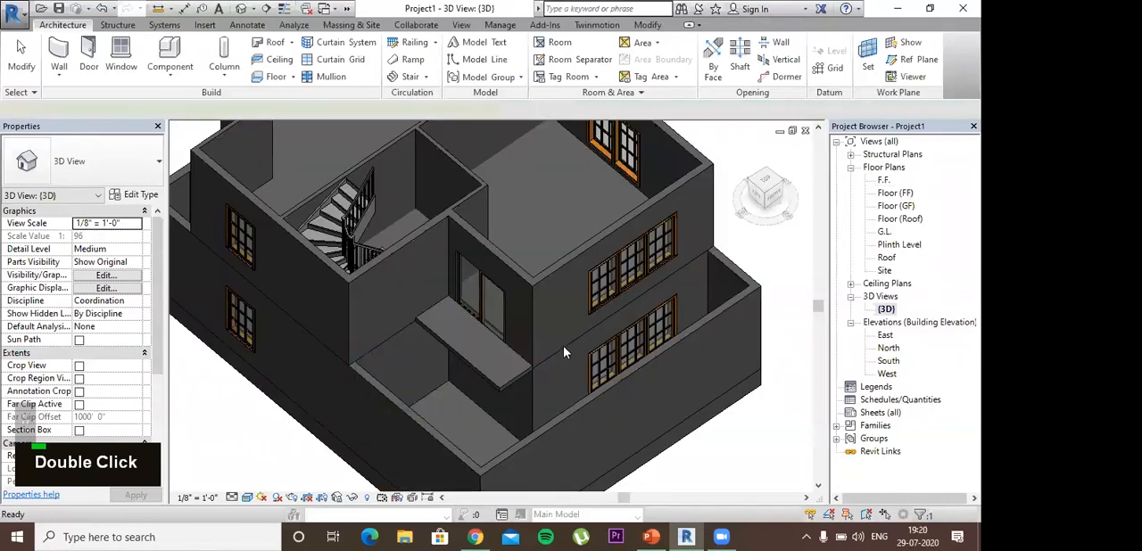
pyautogui.scroll(3, 626, 273)
pyautogui.keyDown('shift'); pyautogui.moveTo(626, 272); pyautogui.dragTo(643, 356, button='middle'); pyautogui.keyUp('shift')
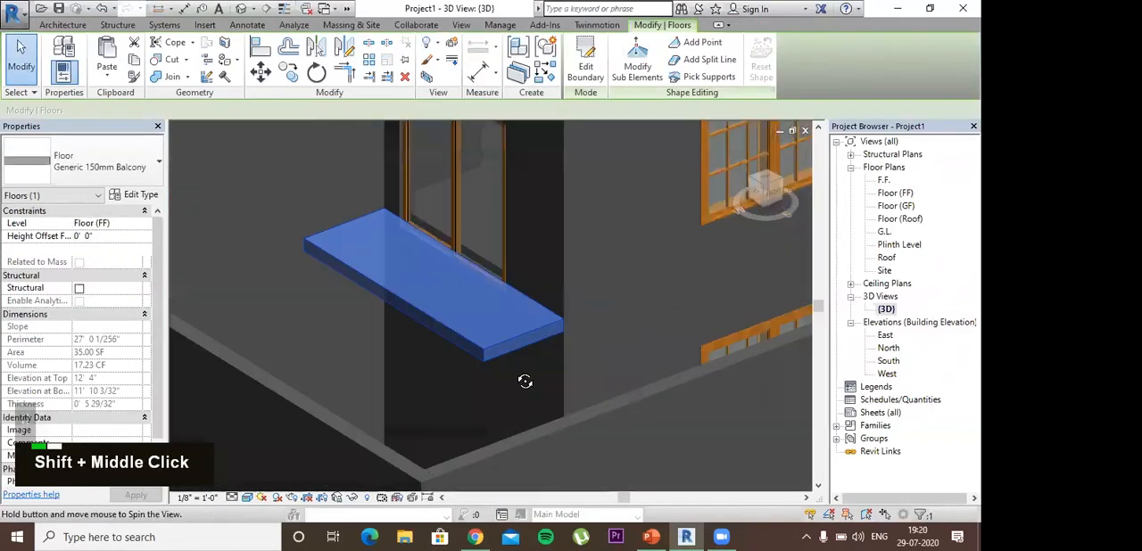
pyautogui.press('Escape')
pyautogui.keyDown('shift'); pyautogui.moveTo(525, 381); pyautogui.dragTo(426, 367, button='middle'); pyautogui.keyUp('shift')
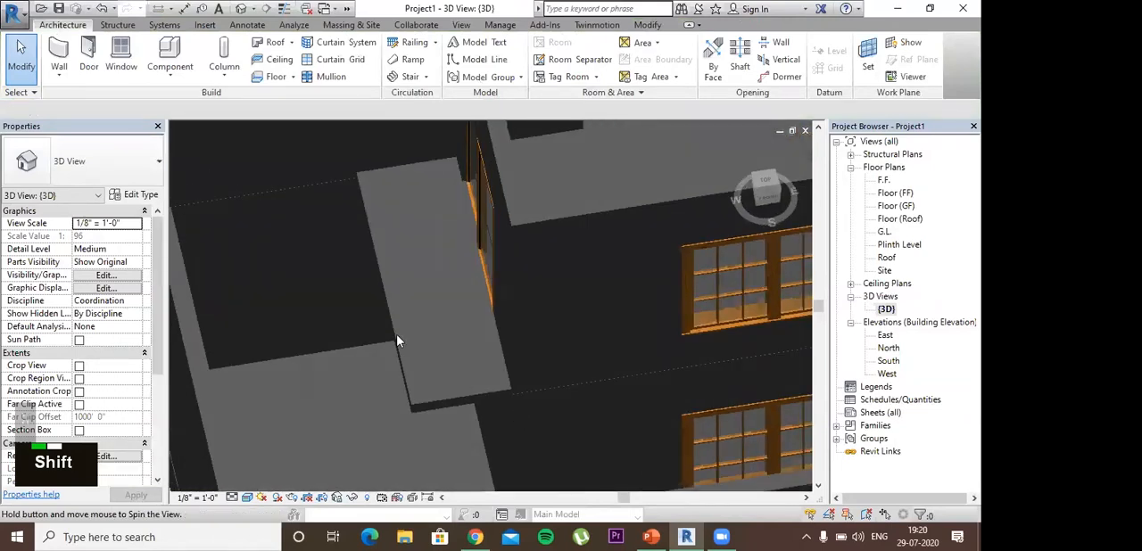
pyautogui.keyDown('shift'); pyautogui.moveTo(386, 293); pyautogui.dragTo(382, 306, button='middle'); pyautogui.keyUp('shift')
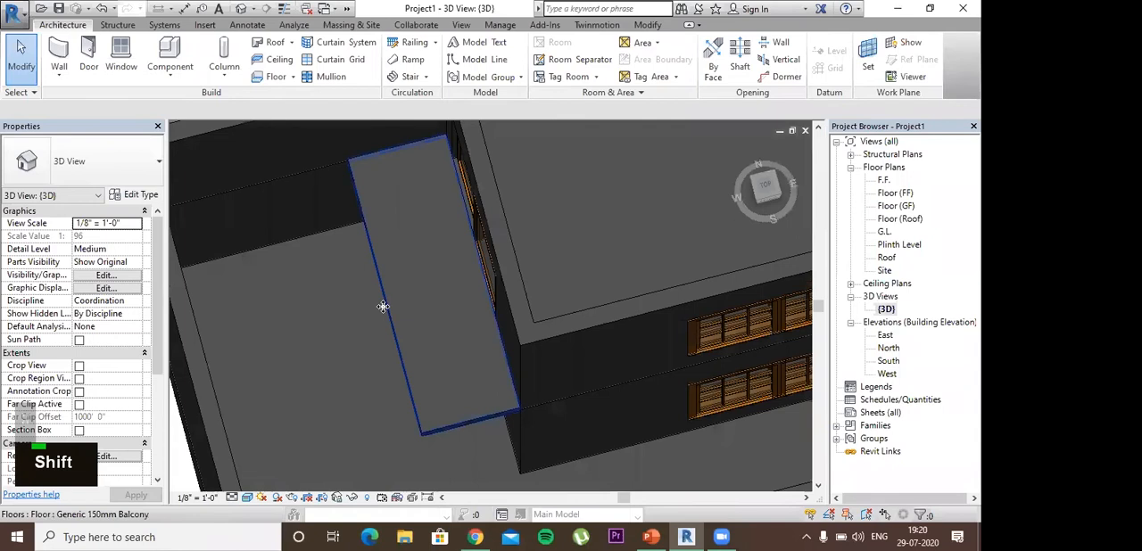
pyautogui.click(389, 319)
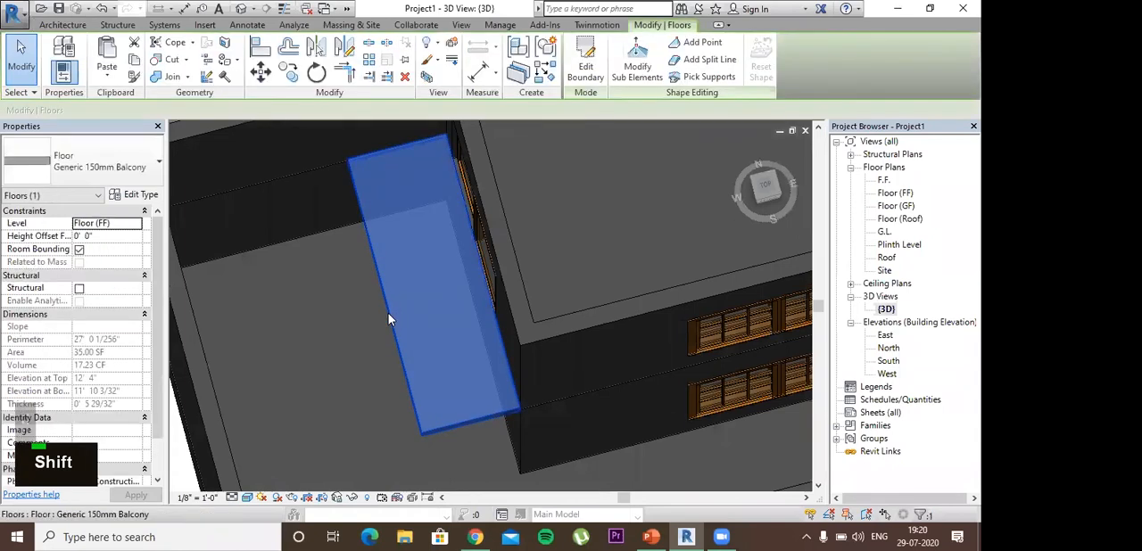
pyautogui.doubleClick(388, 312)
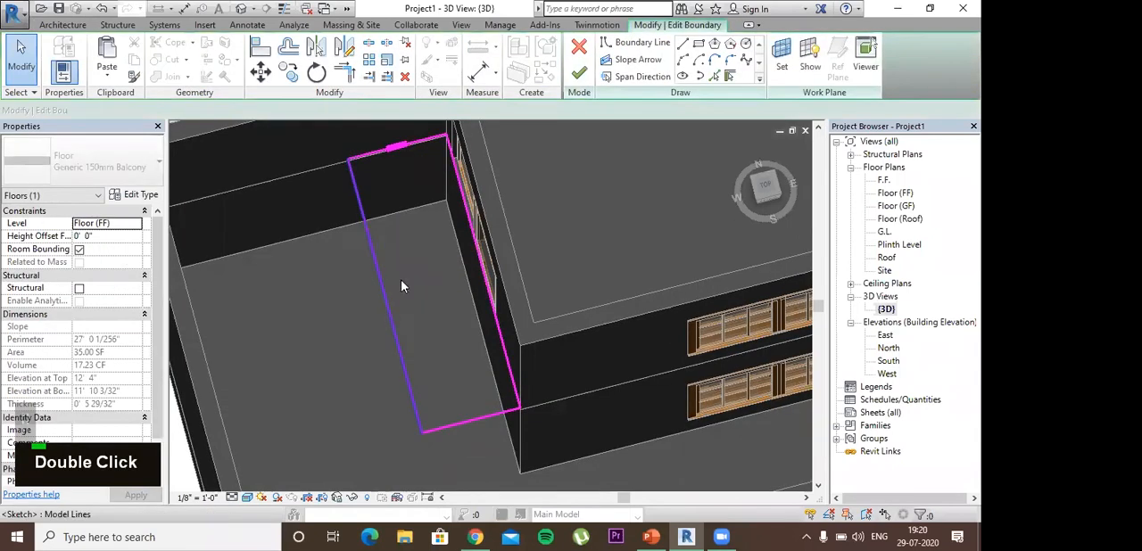
# Step: Move the long outer edge of the balcony boundary slightly away from the door wall and finish the boundary edit
pyautogui.click(401, 299)
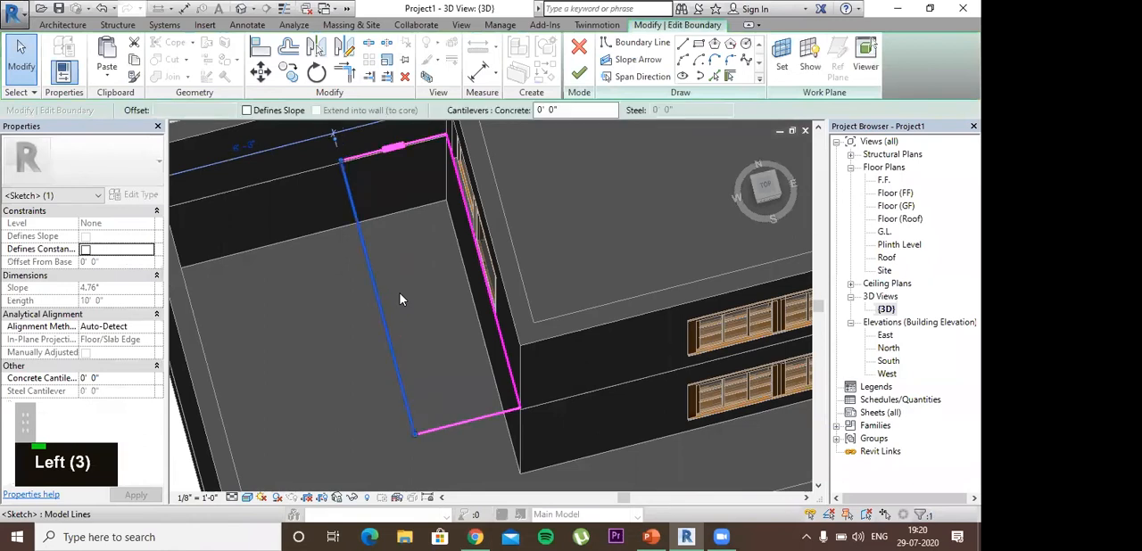
pyautogui.click(459, 328)
pyautogui.click(456, 337)
pyautogui.moveTo(455, 338); pyautogui.dragTo(455, 342, button='middle')
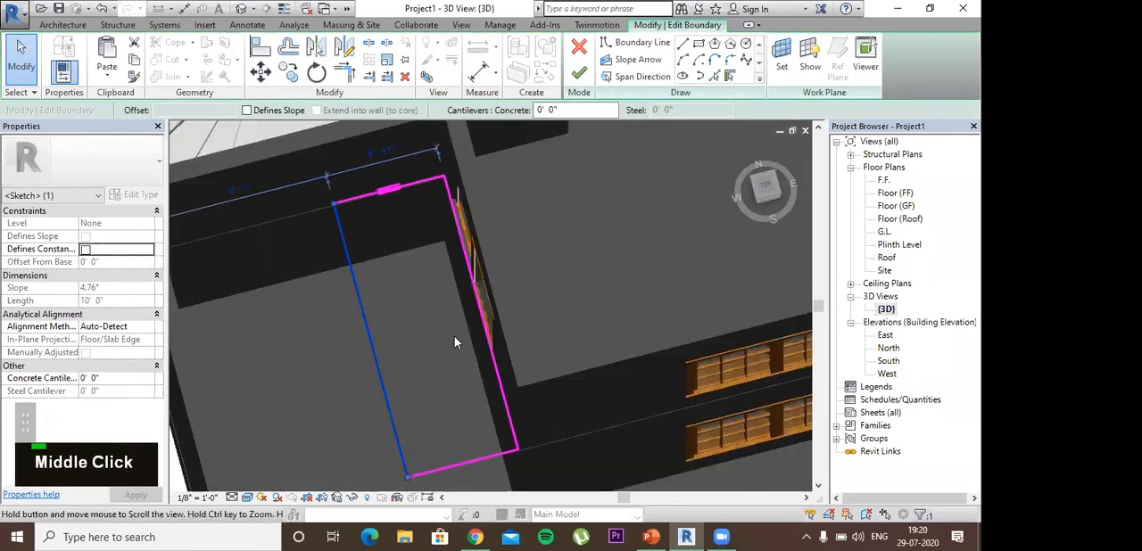
pyautogui.press('Left')
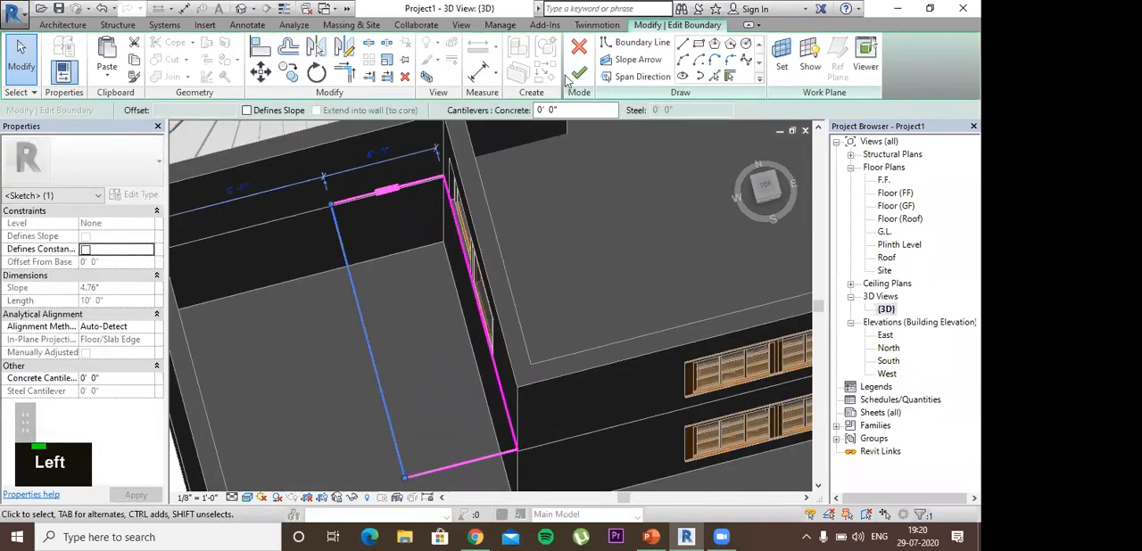
pyautogui.click(579, 73)
# Step: Inspect the widened balcony slab in 3D and reopen the Floor (FF) plan
pyautogui.keyDown('shift'); pyautogui.moveTo(669, 192); pyautogui.dragTo(553, 219, button='middle'); pyautogui.keyUp('shift')
pyautogui.keyDown('shift'); pyautogui.moveTo(410, 202); pyautogui.dragTo(482, 214, button='middle'); pyautogui.keyUp('shift')
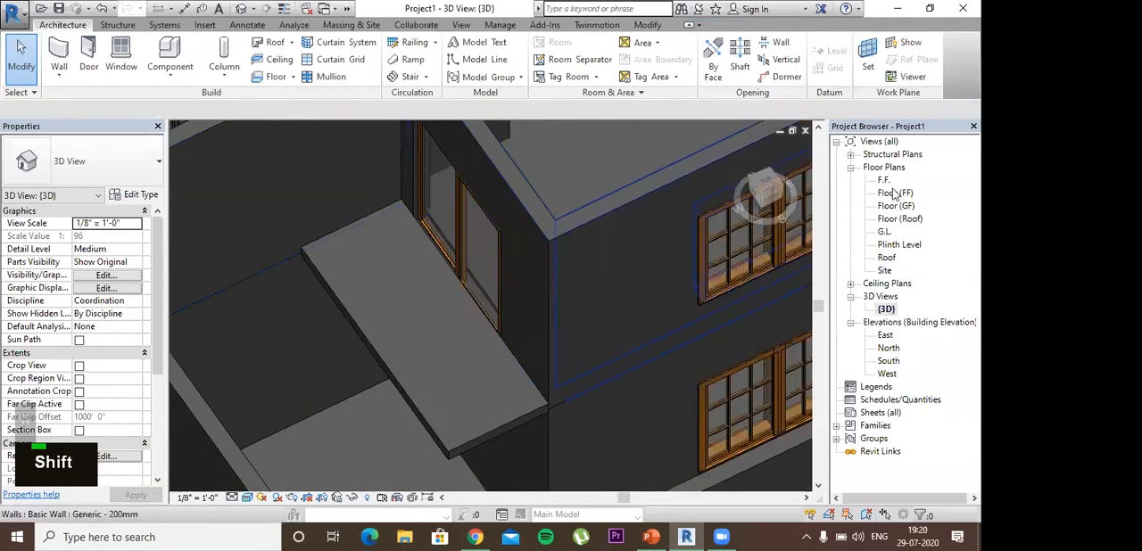
pyautogui.doubleClick(895, 193)
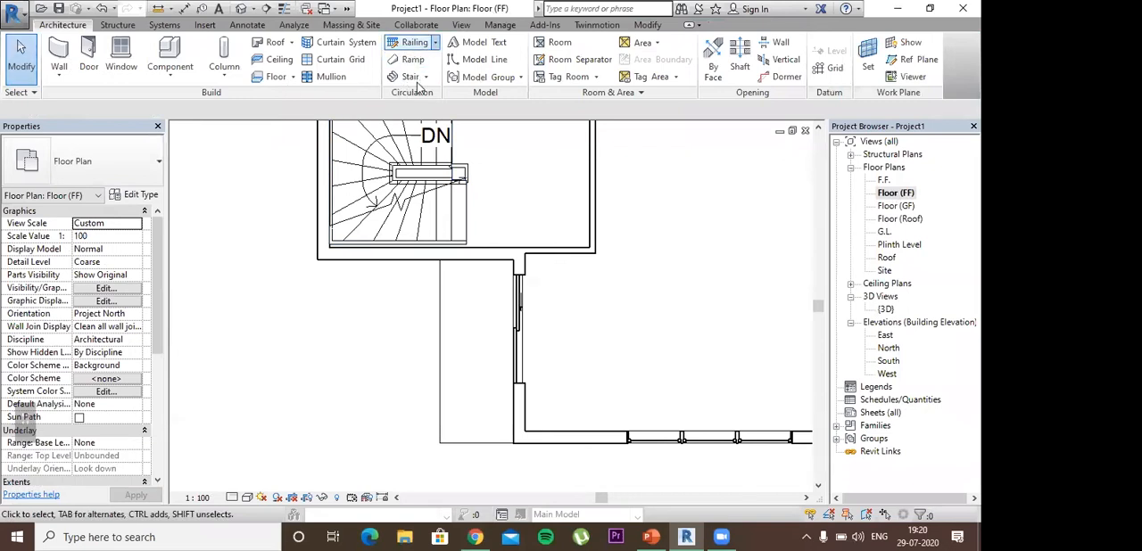
pyautogui.click(435, 43)
pyautogui.click(420, 65)
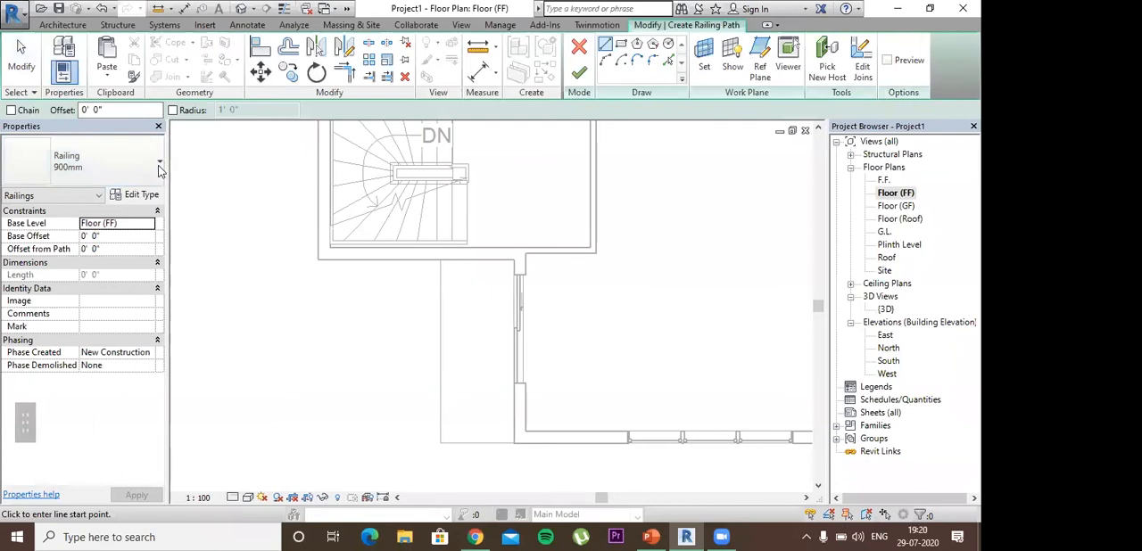
pyautogui.click(159, 163)
pyautogui.click(59, 283)
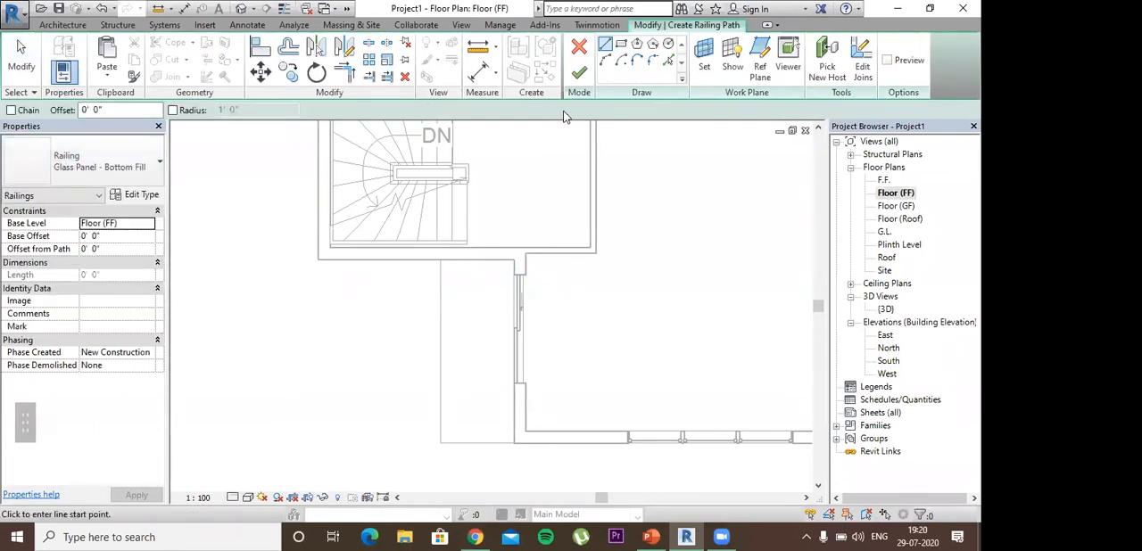
pyautogui.press('Escape')
pyautogui.press('Escape')
pyautogui.press('Escape')
pyautogui.press('Escape')
pyautogui.press('Escape')
pyautogui.press('Escape')
pyautogui.press('Escape')
pyautogui.press('Escape')
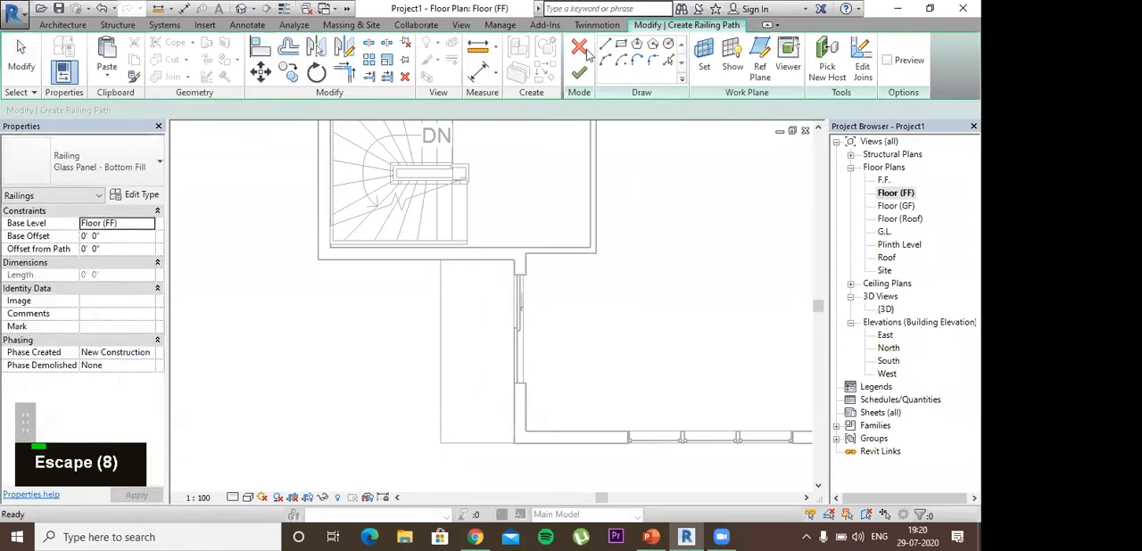
pyautogui.press('Escape')
pyautogui.press('Escape')
pyautogui.press('Escape')
pyautogui.press('Escape')
pyautogui.press('Escape')
pyautogui.press('Escape')
pyautogui.click(580, 48)
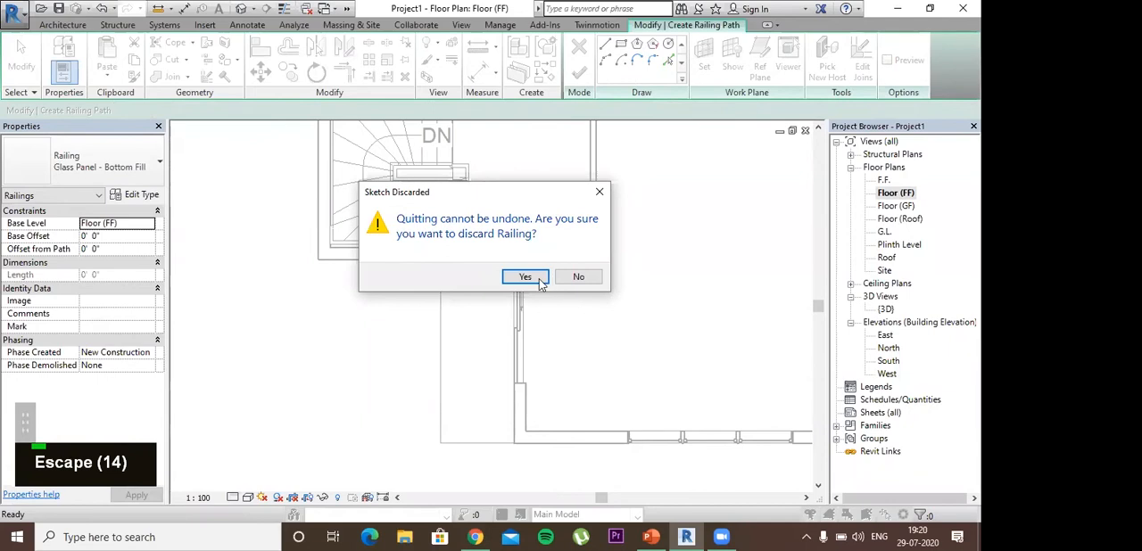
pyautogui.click(525, 277)
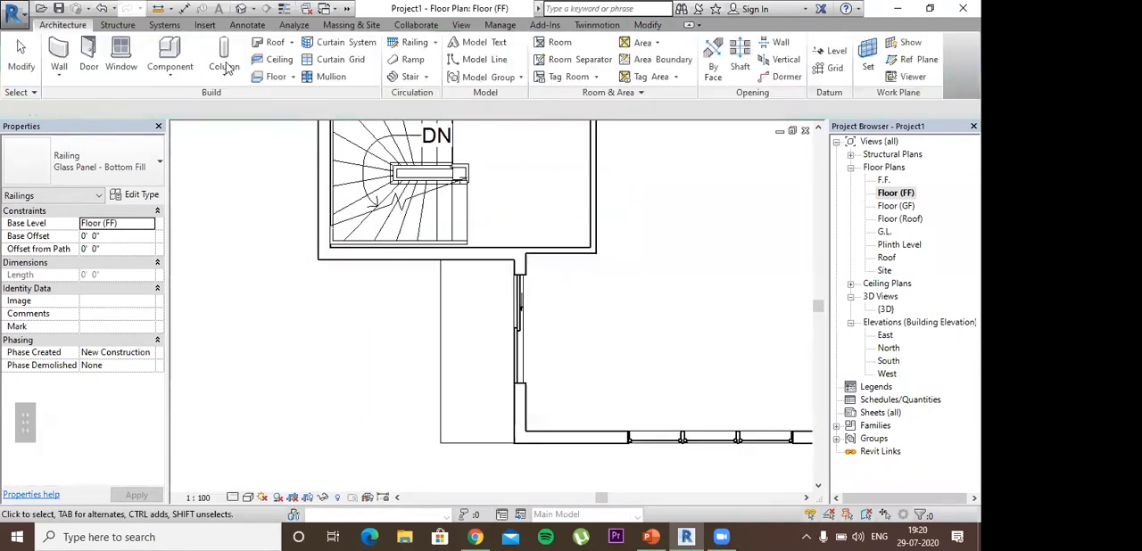
# Step: Try sketching a Glass Panel - Bottom Fill railing path along the balcony's outer edge down to its lower corner, and discard the railing sketch
pyautogui.click(418, 45)
pyautogui.click(447, 68)
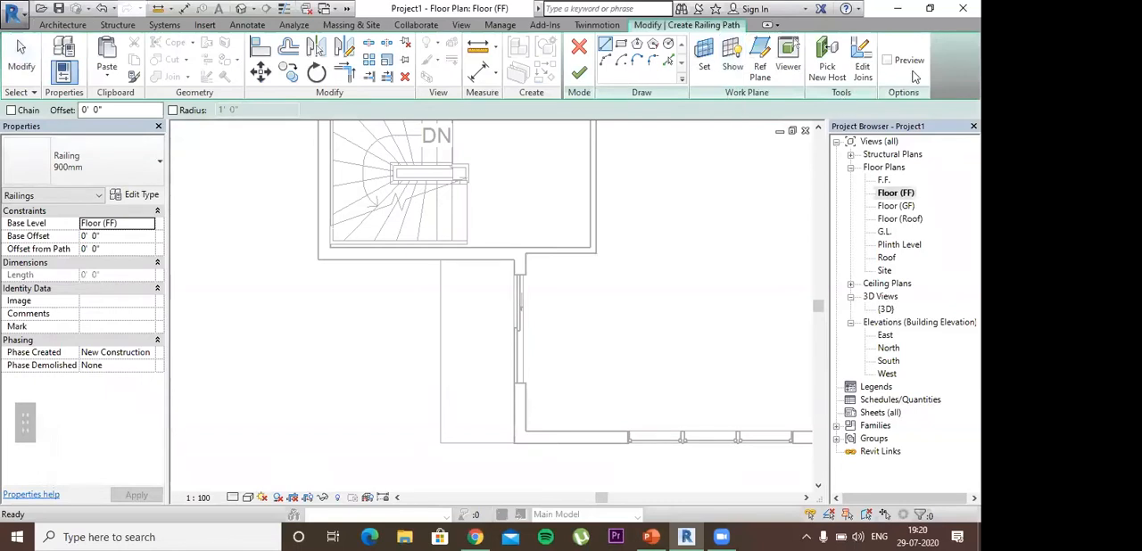
pyautogui.scroll(-1, 625, 93)
pyautogui.scroll(1, 522, 80)
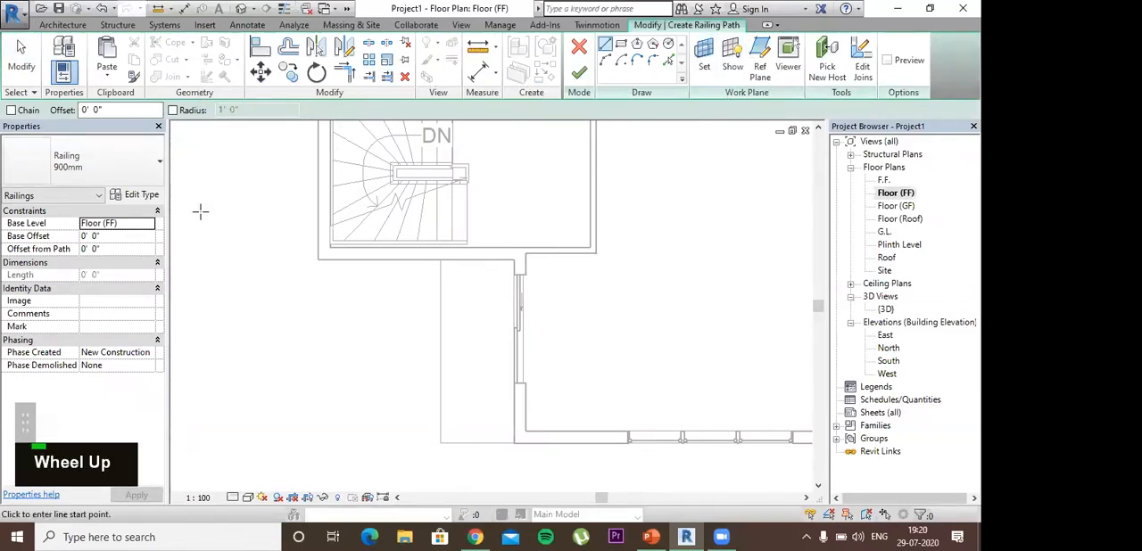
pyautogui.click(133, 178)
pyautogui.click(71, 283)
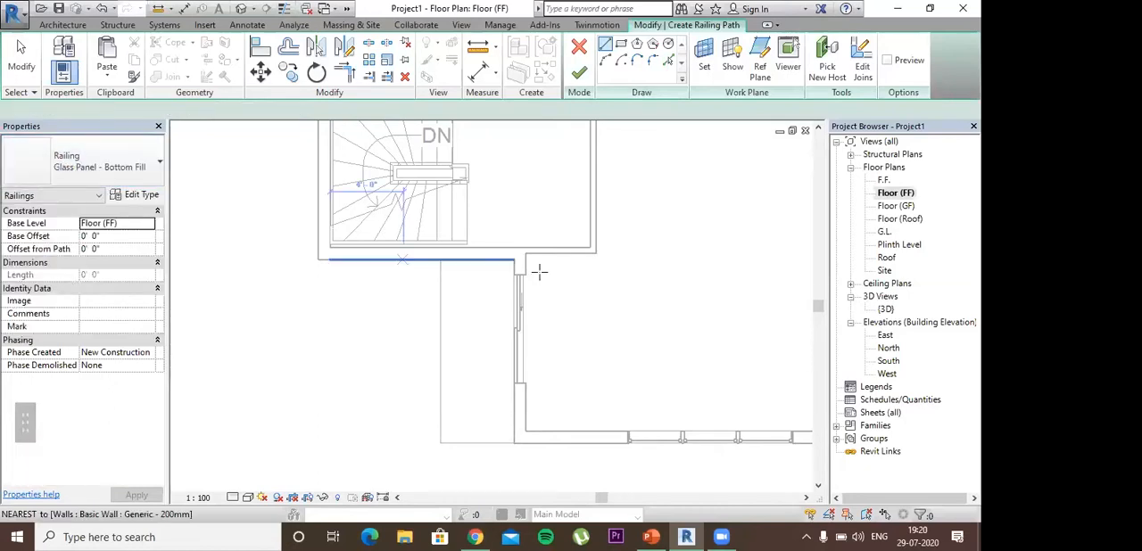
pyautogui.scroll(2, 429, 273)
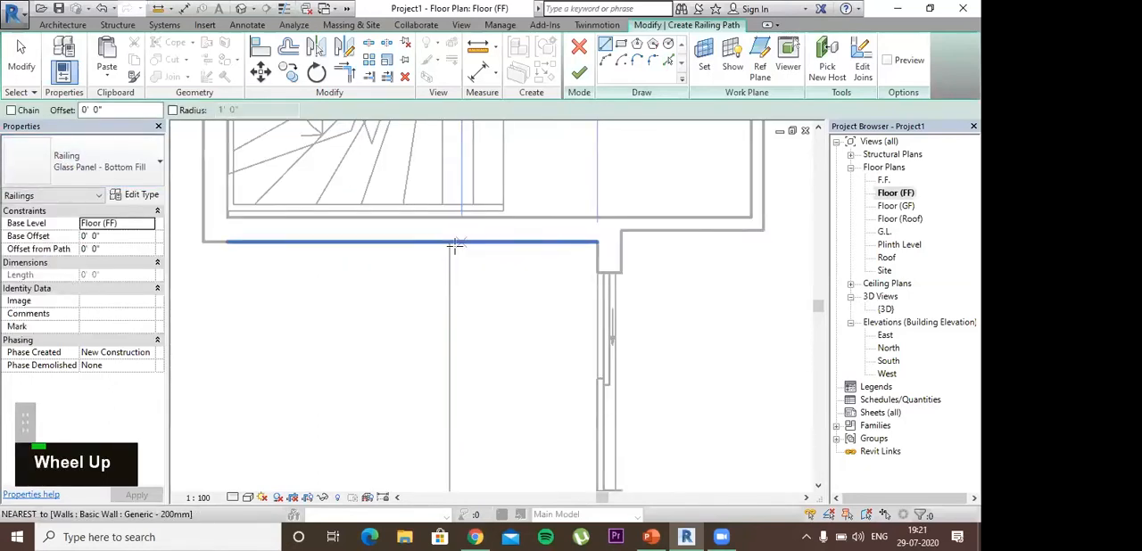
pyautogui.scroll(3, 449, 242)
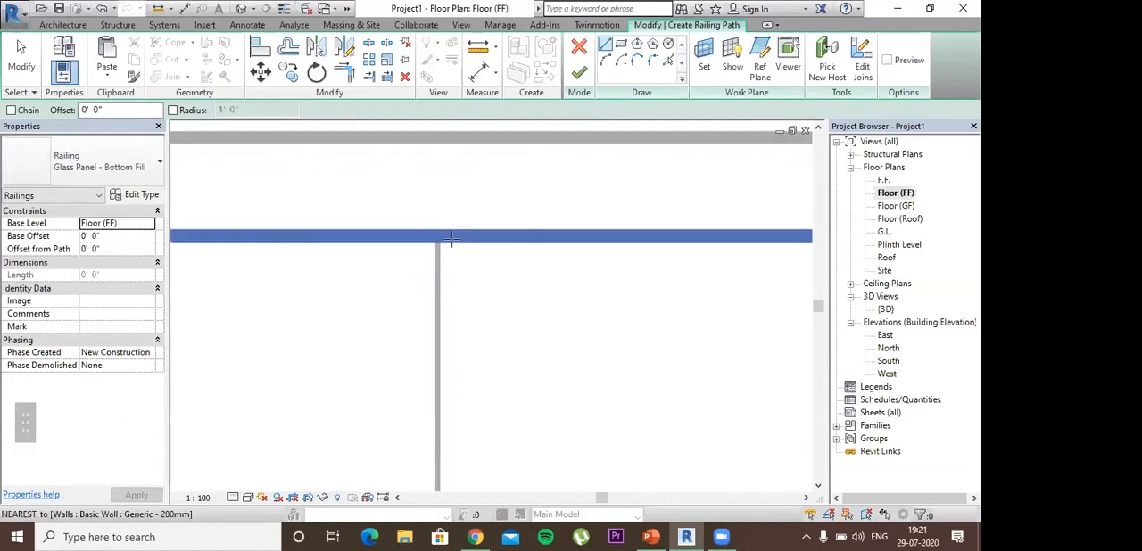
pyautogui.click(450, 237)
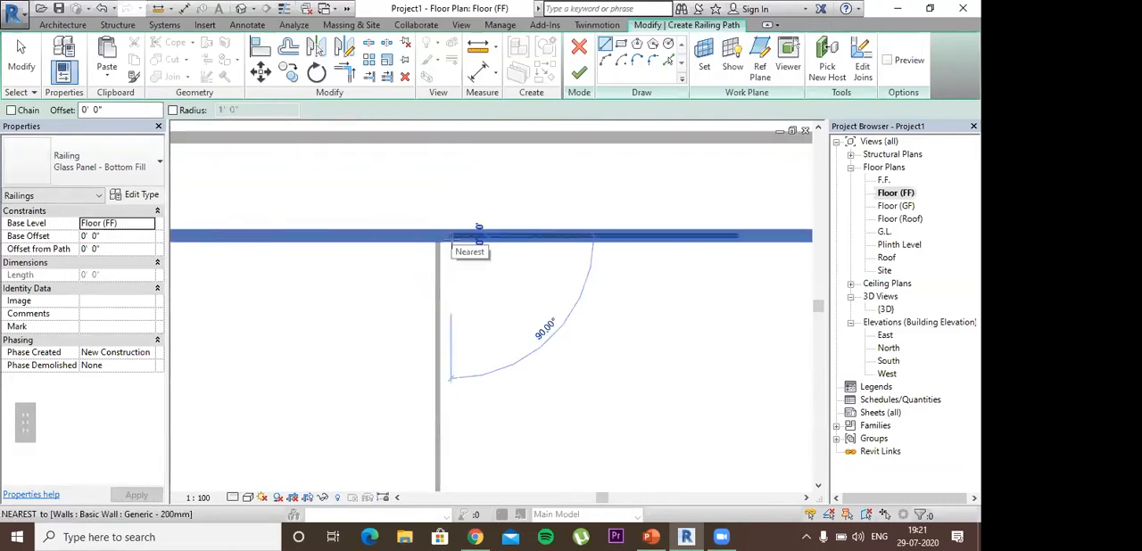
pyautogui.moveTo(462, 339); pyautogui.dragTo(450, 140, button='middle')
pyautogui.scroll(-2, 448, 305)
pyautogui.moveTo(449, 314); pyautogui.dragTo(453, 171, button='middle')
pyautogui.scroll(-2, 440, 306)
pyautogui.moveTo(441, 306); pyautogui.dragTo(436, 285, button='middle')
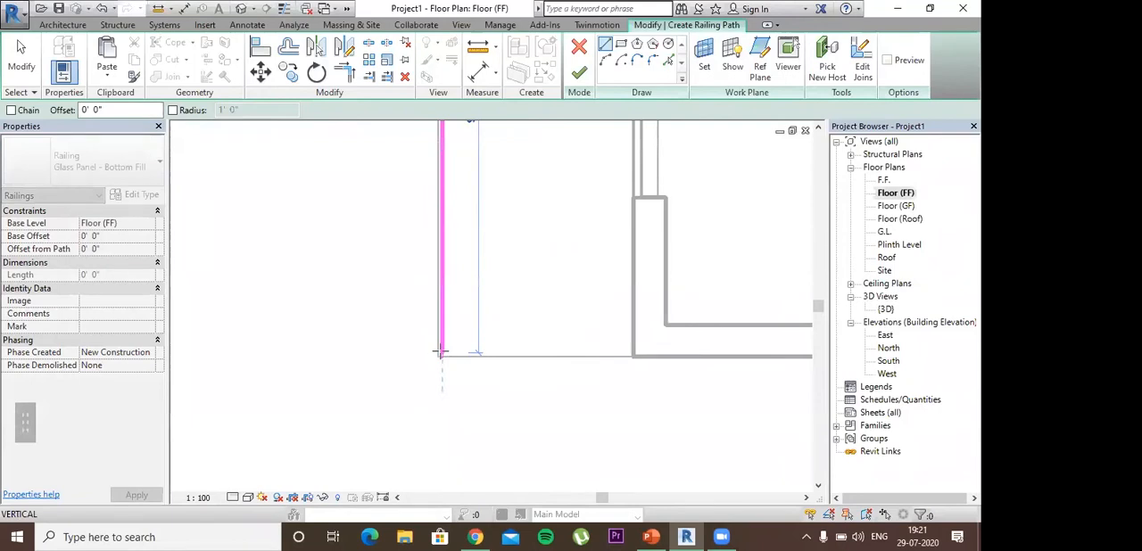
pyautogui.press('Escape')
pyautogui.press('Escape')
pyautogui.press('Escape')
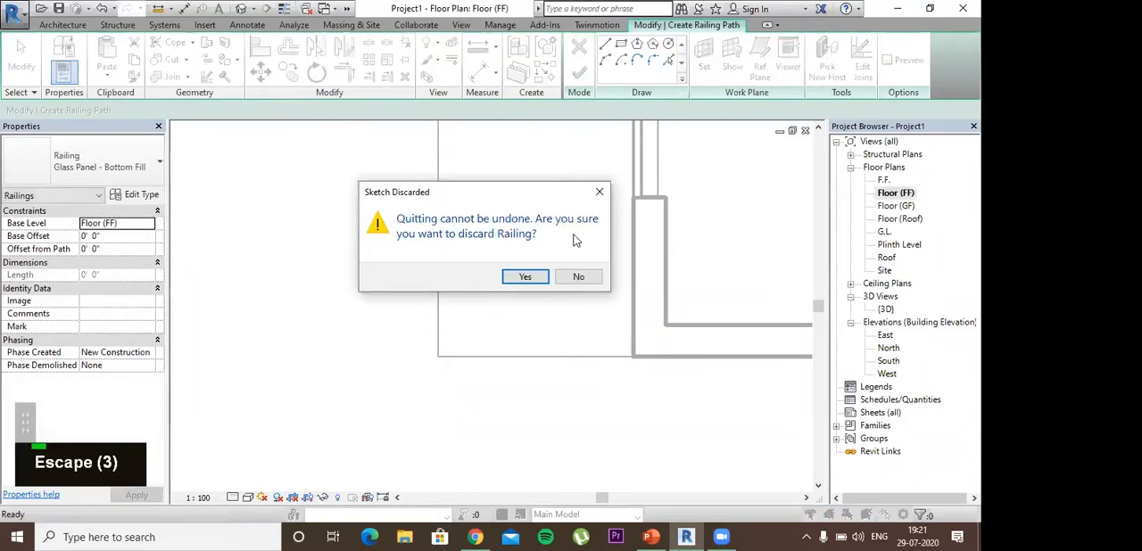
pyautogui.click(525, 276)
# Step: Start a wall and duplicate the Generic - 100mm Internal type as Generic - 100mm BB
pyautogui.scroll(-5, 487, 258)
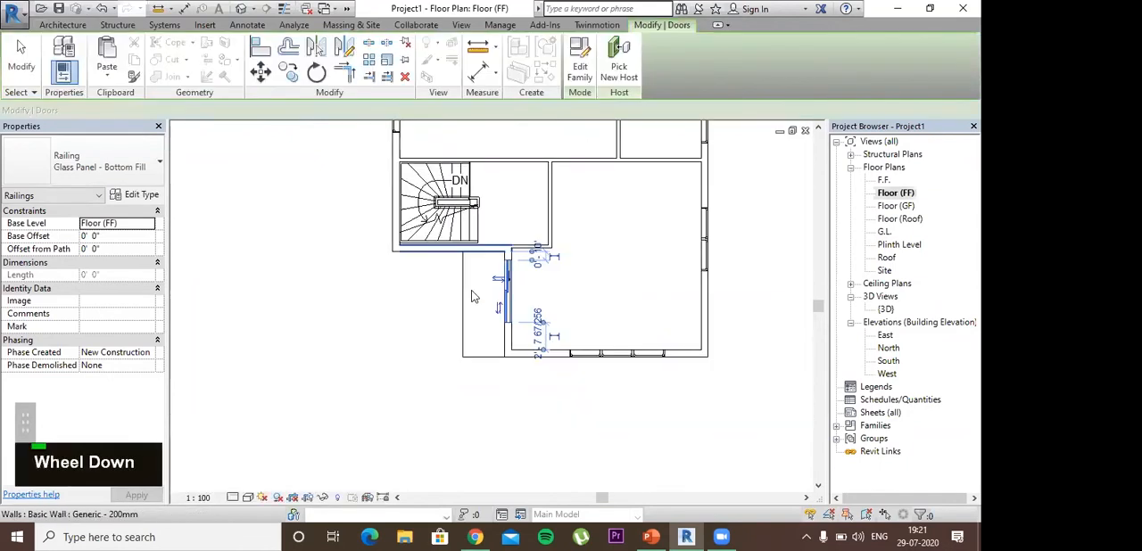
pyautogui.scroll(4, 446, 320)
pyautogui.keyDown('shift'); pyautogui.moveTo(471, 327); pyautogui.dragTo(513, 258, button='middle'); pyautogui.keyUp('shift')
pyautogui.scroll(2, 459, 313)
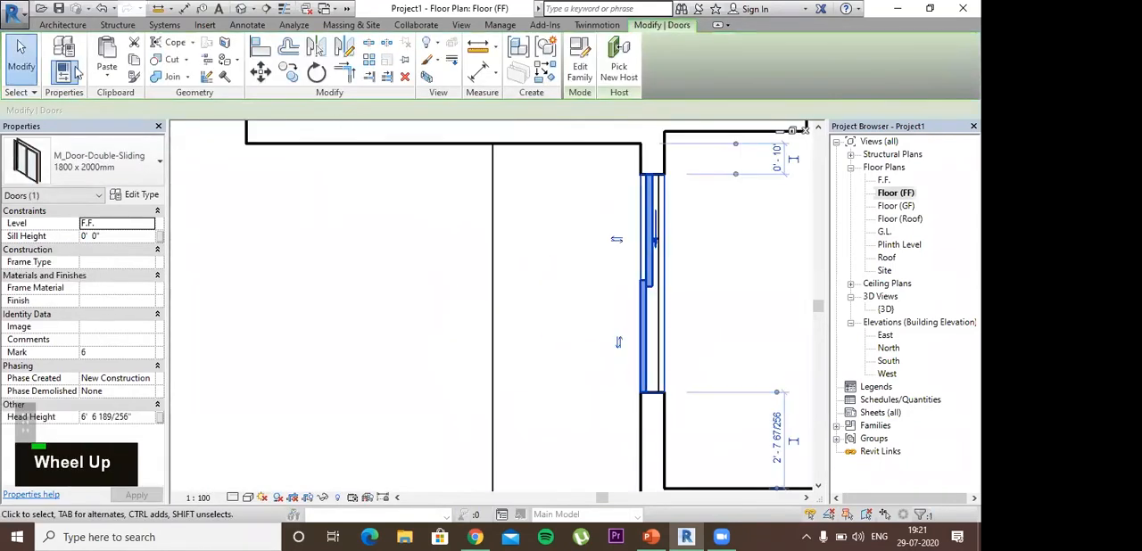
pyautogui.click(62, 24)
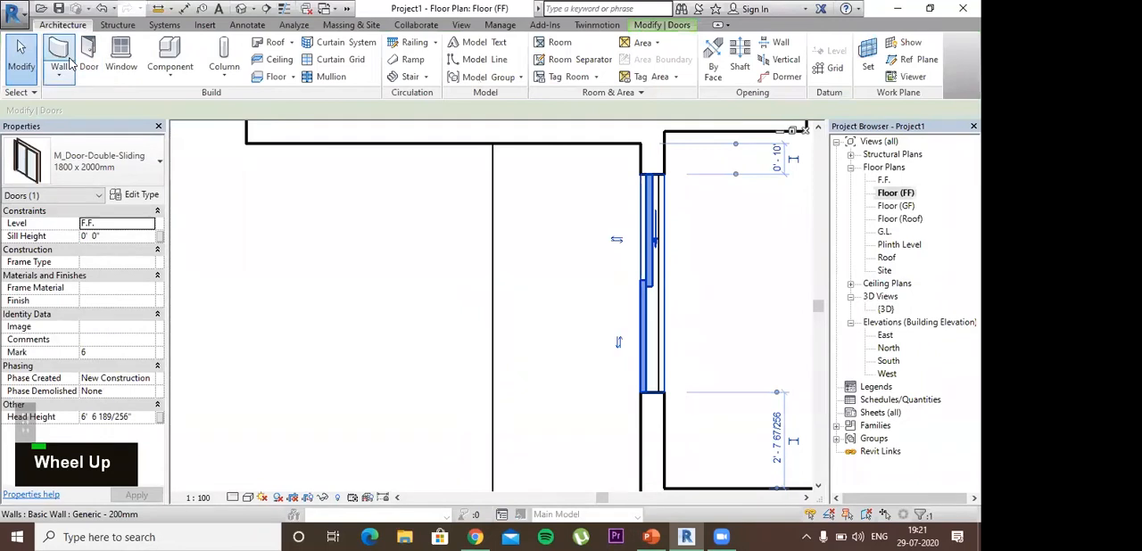
pyautogui.click(69, 61)
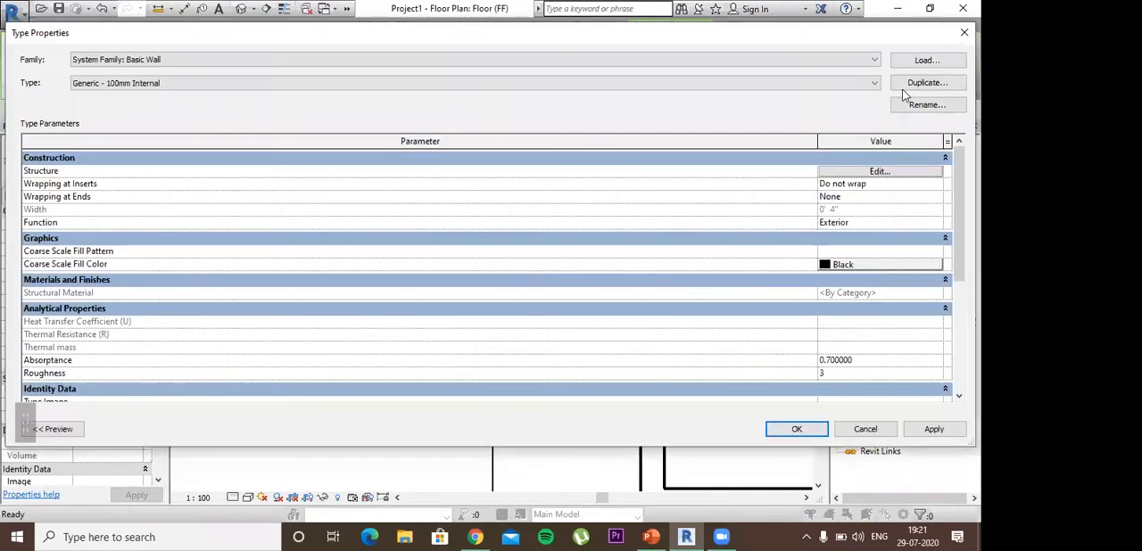
pyautogui.click(923, 82)
pyautogui.moveTo(527, 230); pyautogui.dragTo(491, 229)
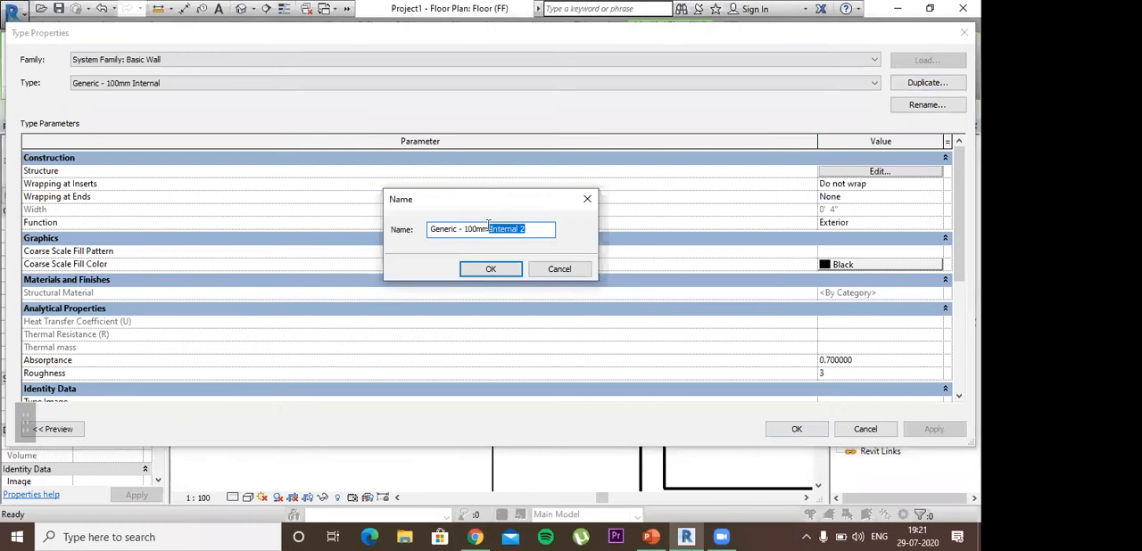
pyautogui.write('B')
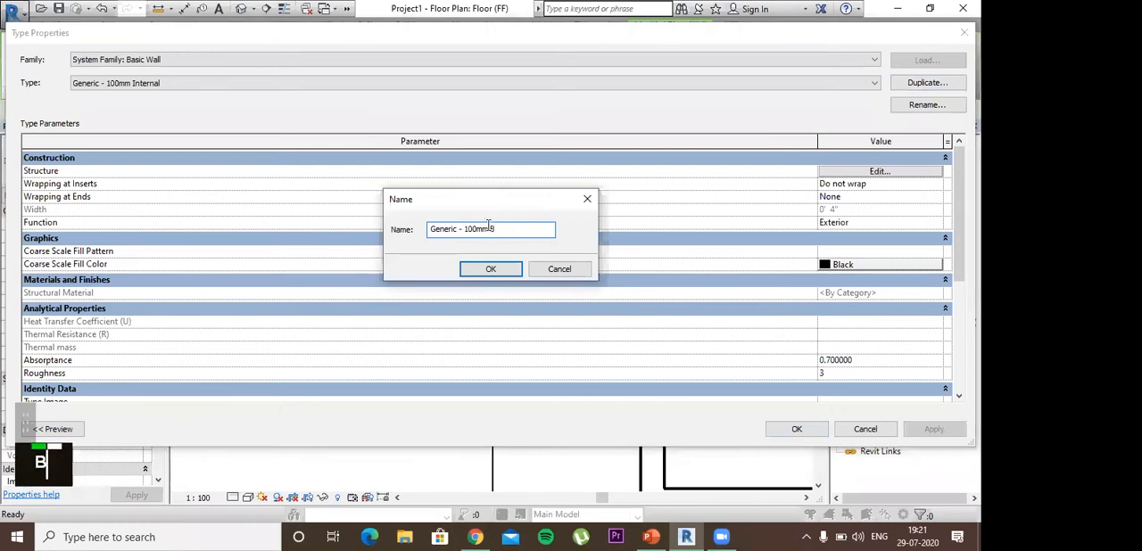
pyautogui.write('B')
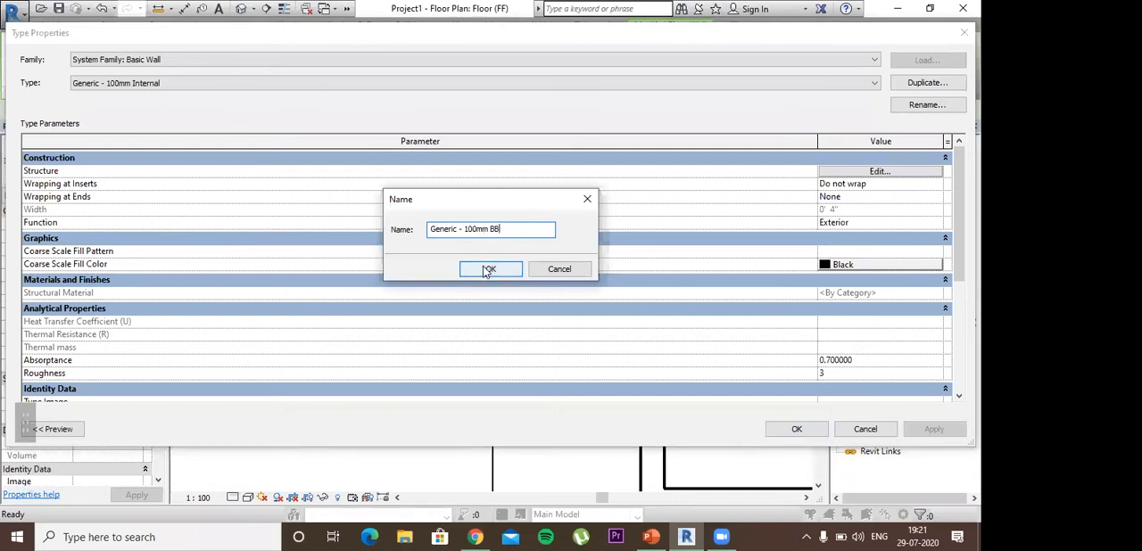
pyautogui.press('Return')
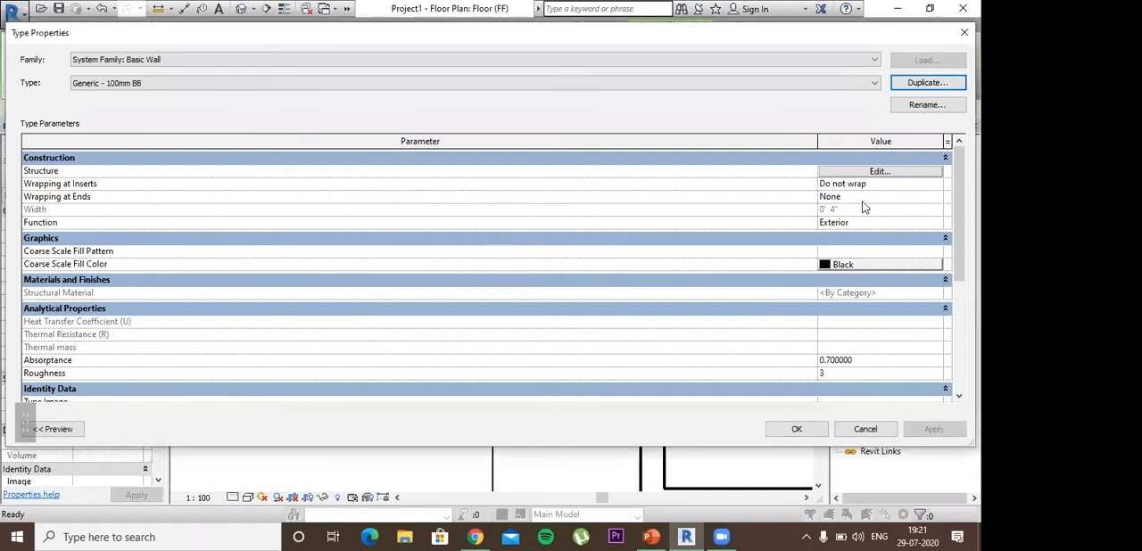
pyautogui.click(802, 429)
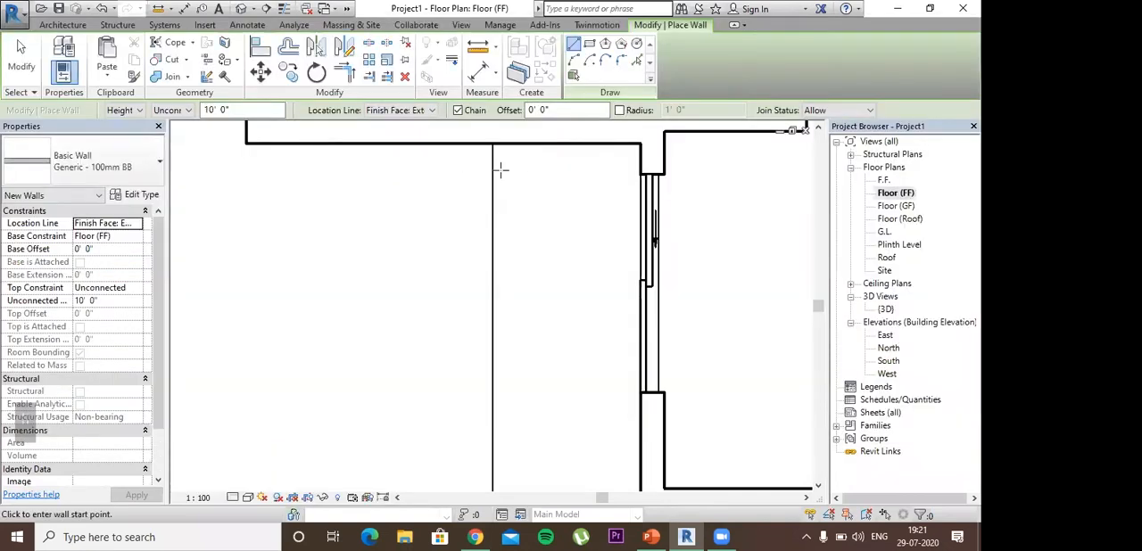
pyautogui.click(496, 144)
pyautogui.press('space')
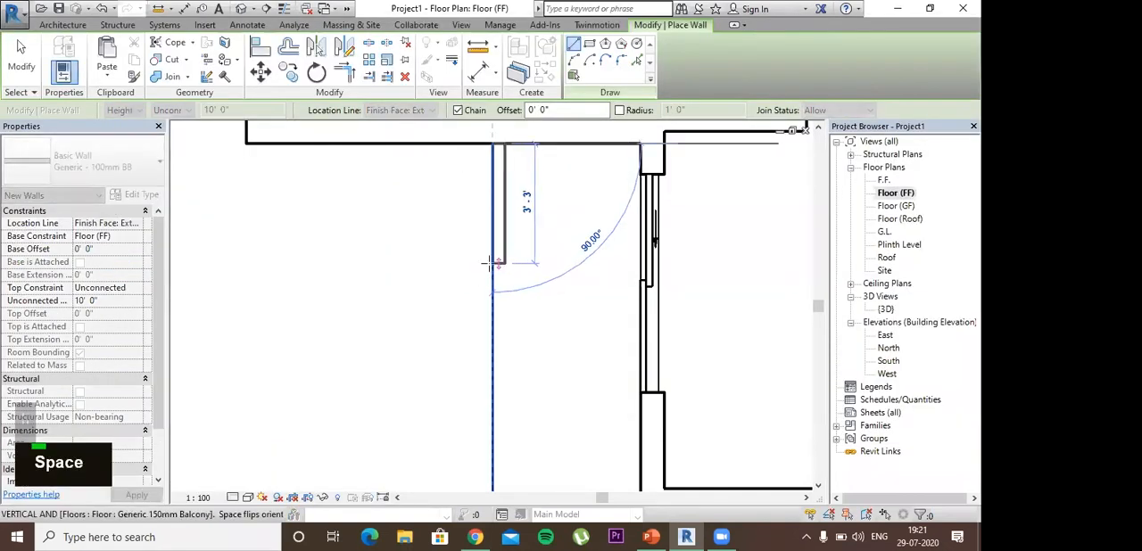
pyautogui.press('Escape')
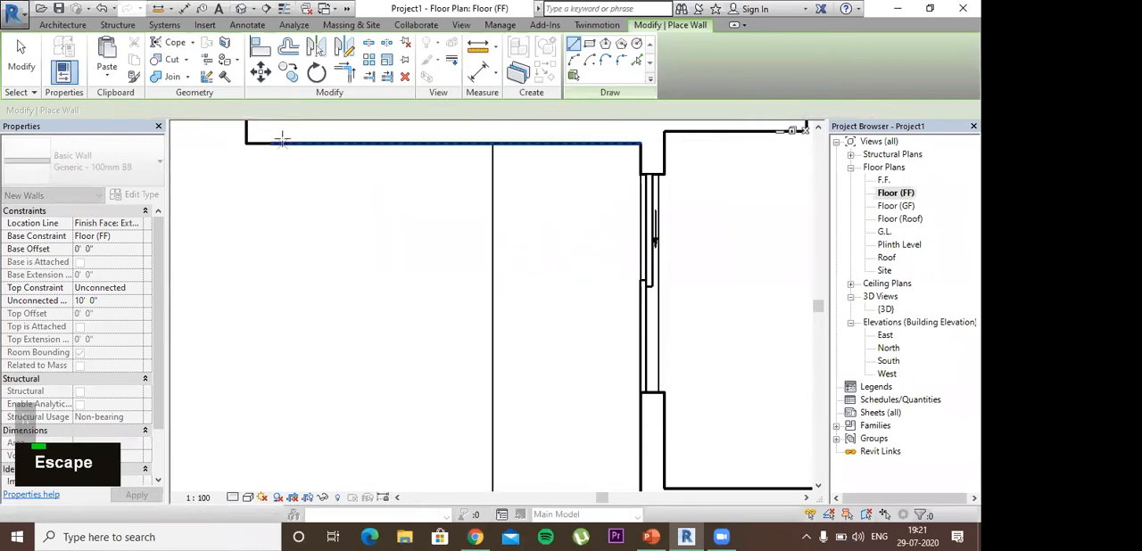
# Step: Draw 3' 0" high Generic - 100mm BB walls inside the balcony slab's long outer edge and lower edge, ending at the house wall
pyautogui.doubleClick(218, 110)
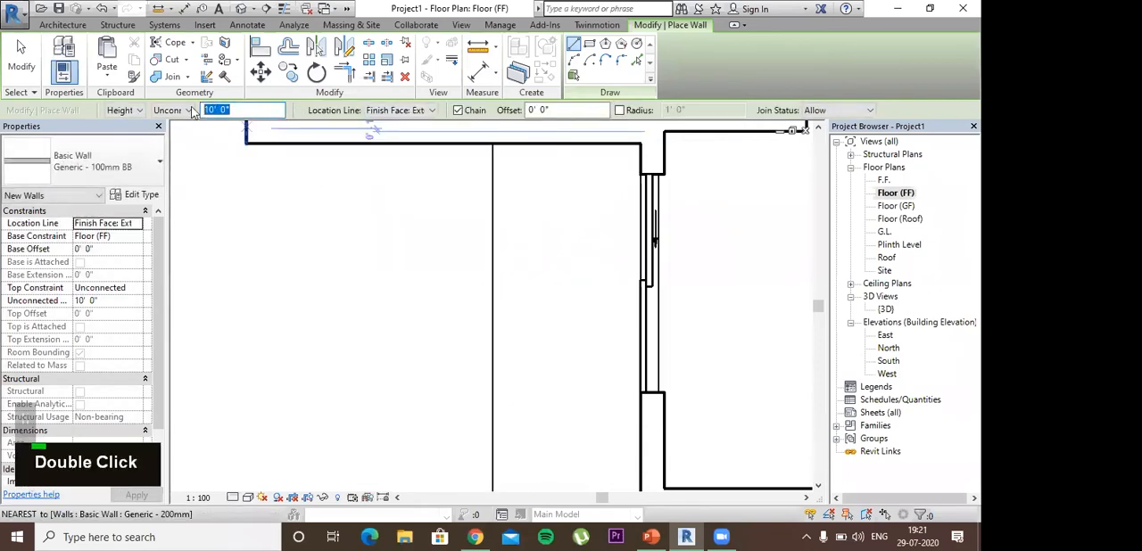
pyautogui.write('3')
pyautogui.press('Return')
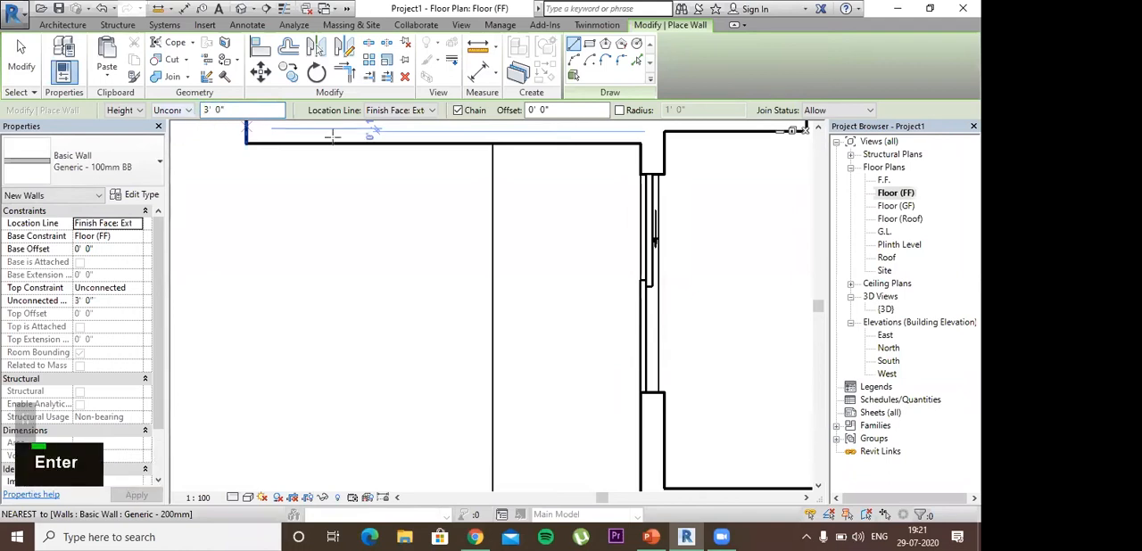
pyautogui.click(482, 143)
pyautogui.press('space')
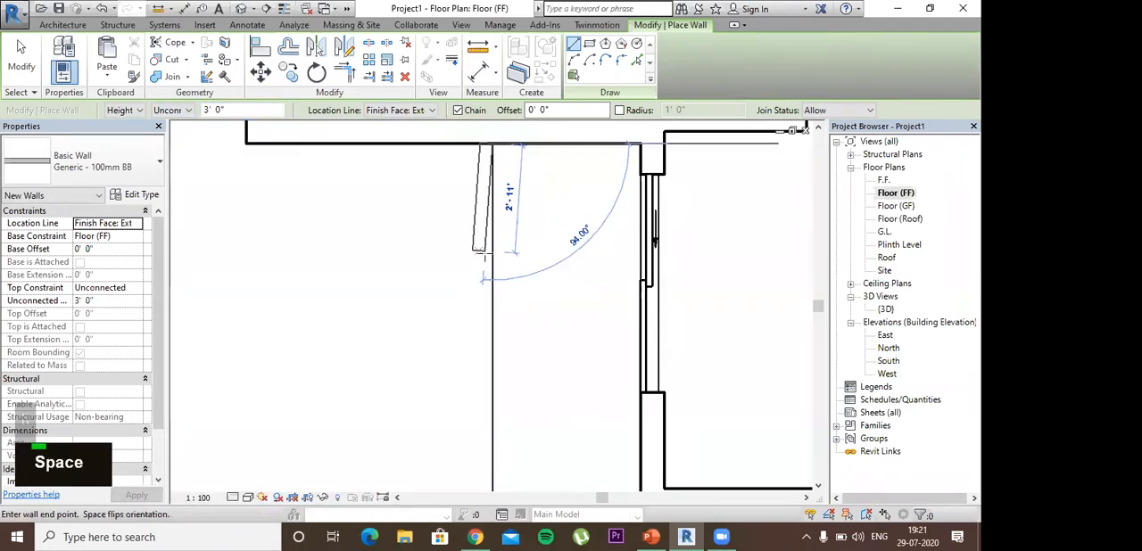
pyautogui.moveTo(508, 360); pyautogui.dragTo(510, 352, button='middle')
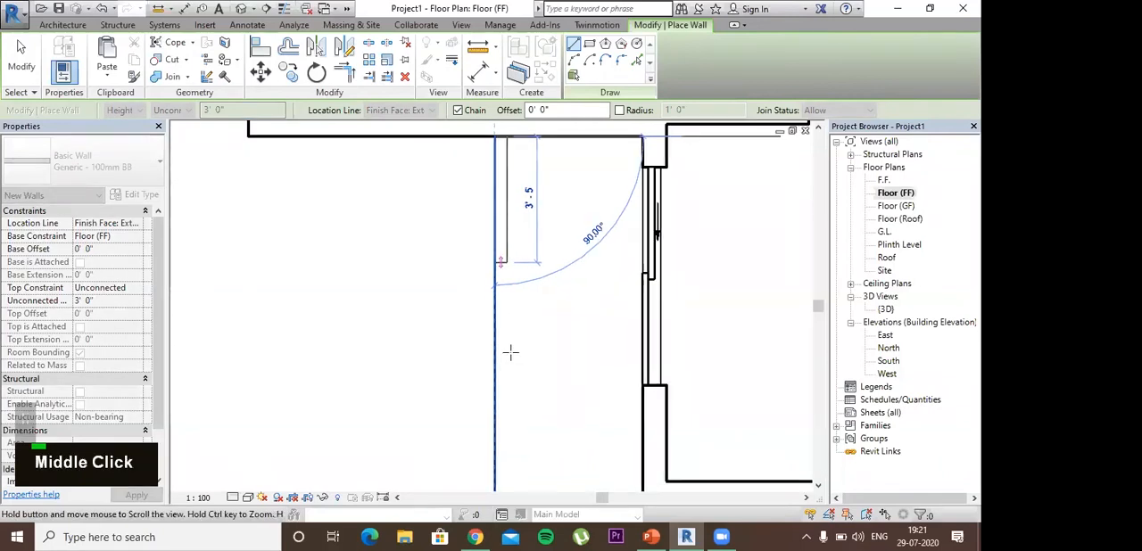
pyautogui.click(500, 393)
pyautogui.click(644, 393)
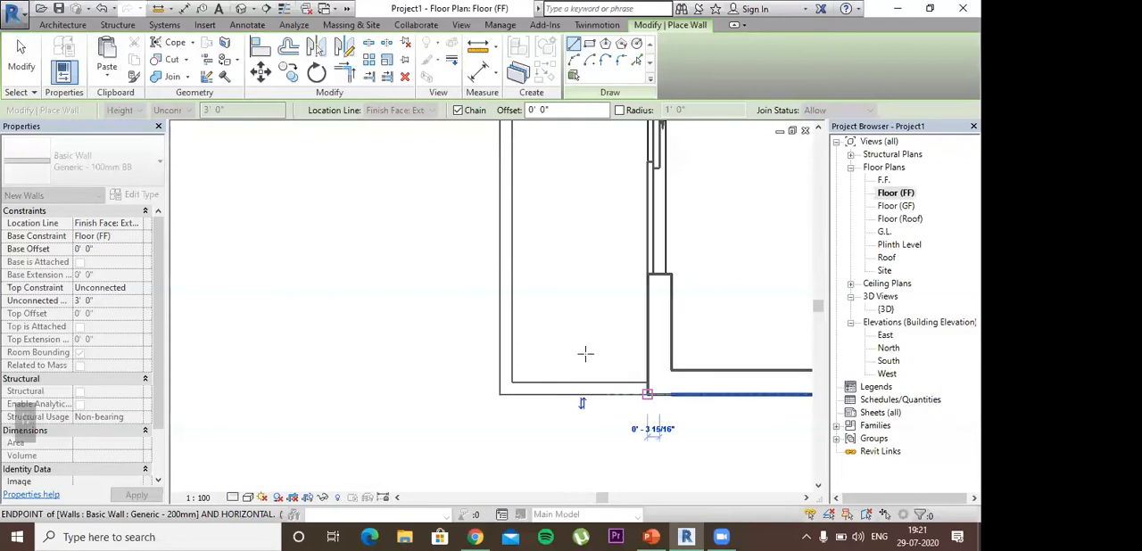
pyautogui.press('Escape')
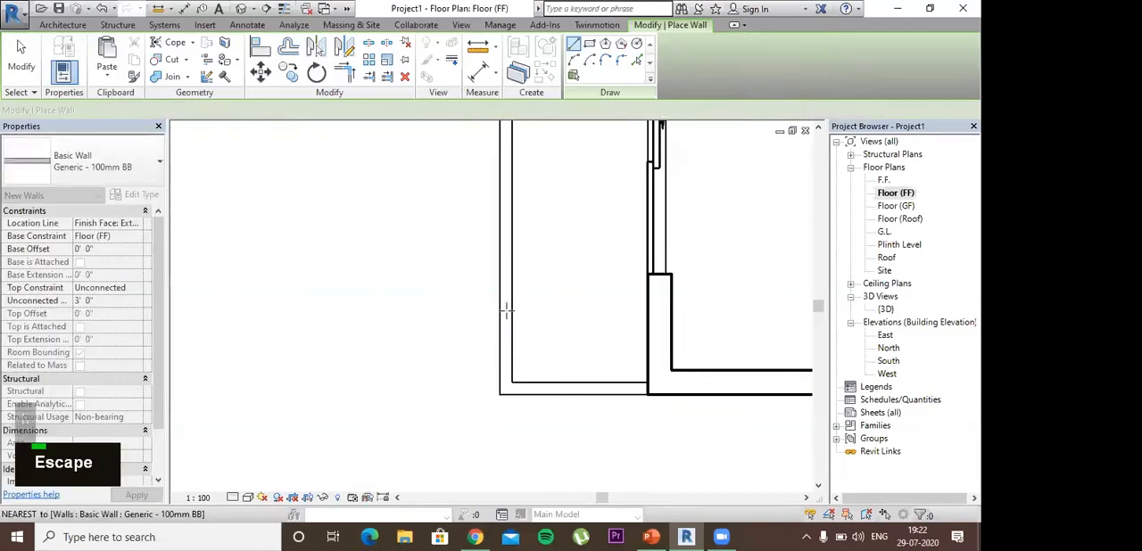
pyautogui.click(505, 310)
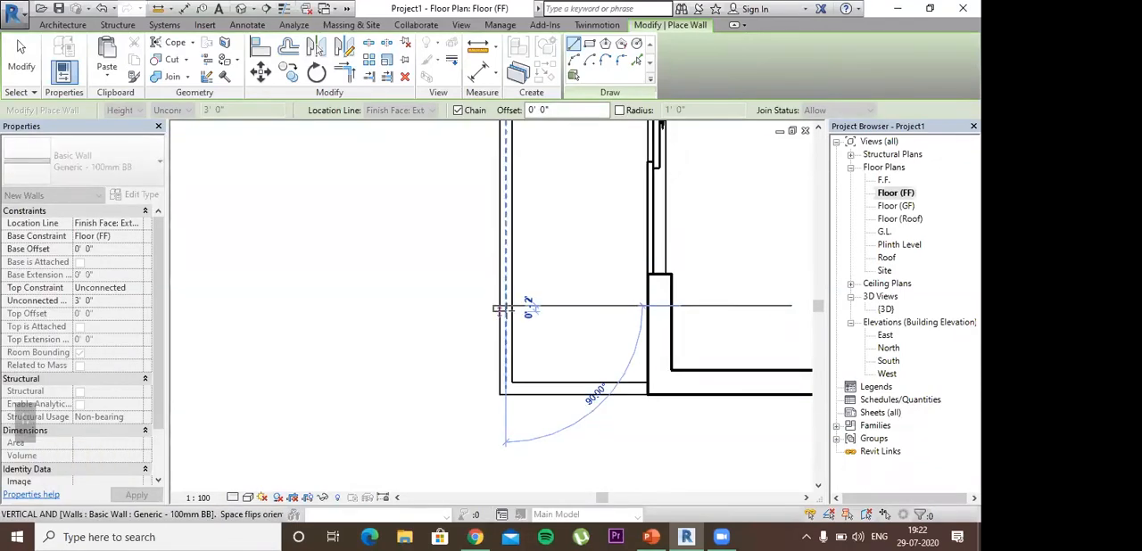
pyautogui.press('Escape')
pyautogui.press('Escape')
pyautogui.press('Escape')
# Step: Set the base offset of both balcony walls to -1' 6"
pyautogui.click(505, 313)
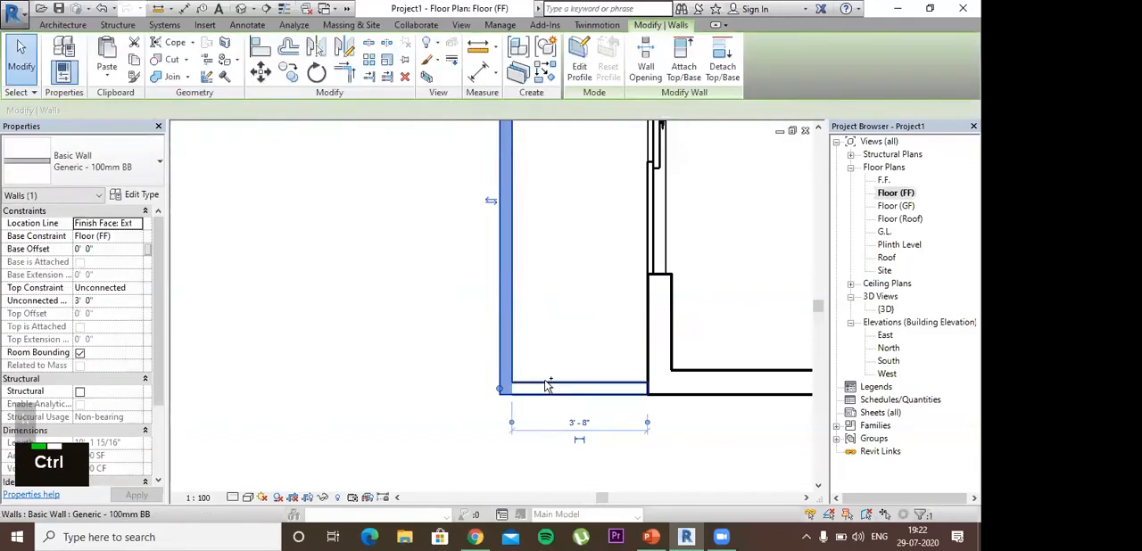
pyautogui.keyDown('ctrl'); pyautogui.click(544, 387); pyautogui.keyUp('ctrl')
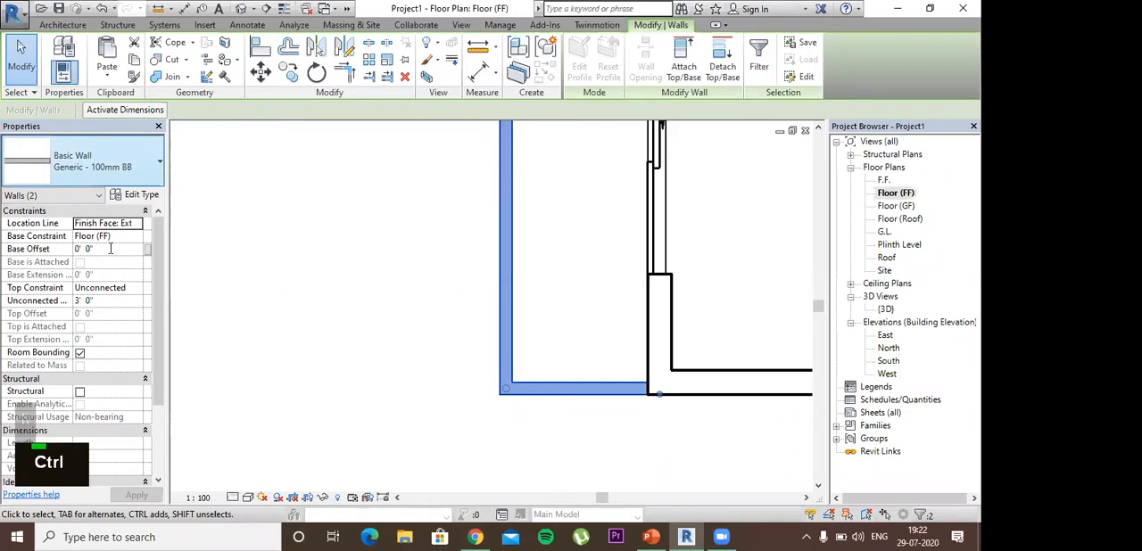
pyautogui.click(74, 249)
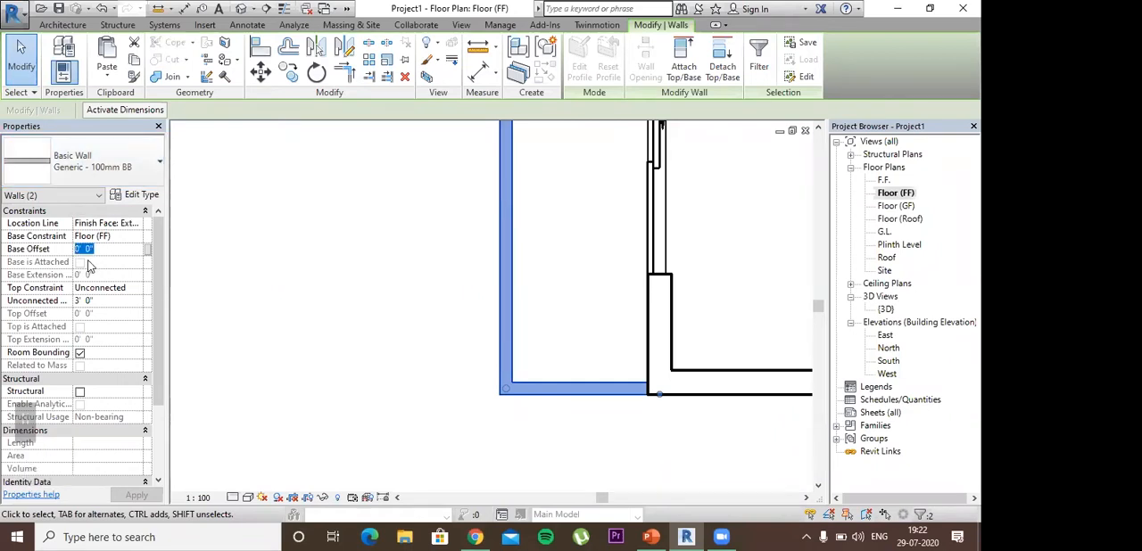
pyautogui.write('-')
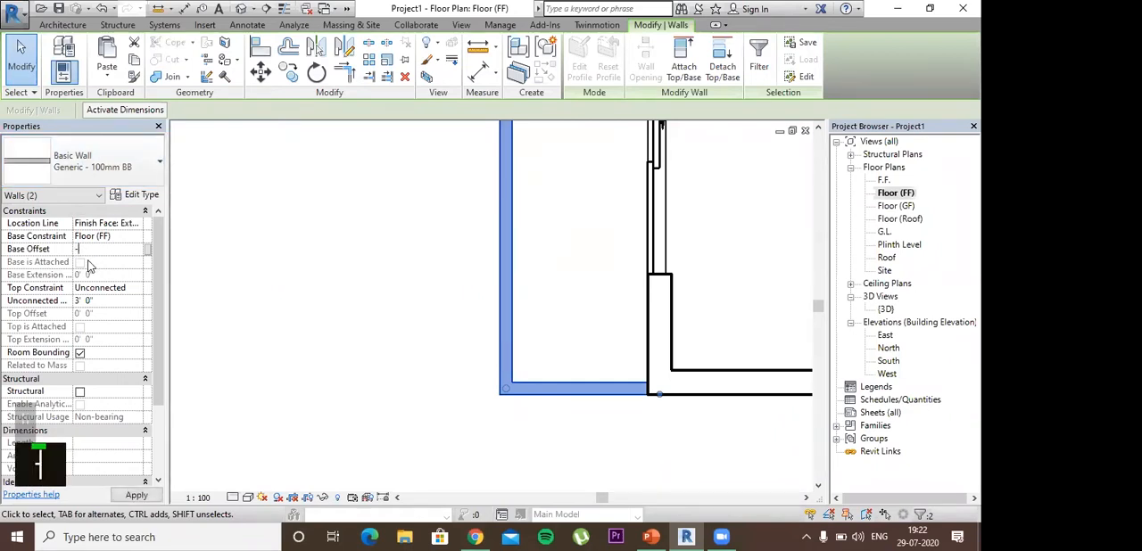
pyautogui.write('1\'6"')
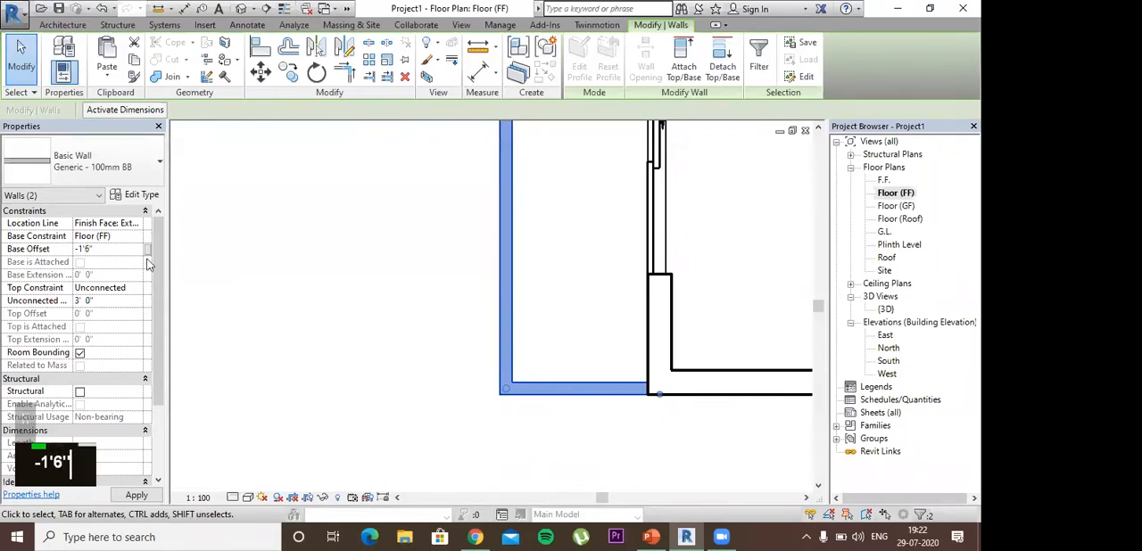
pyautogui.press('Return')
# Step: Inspect the lowered balcony walls in the {3D} view and reopen the Floor (FF) plan
pyautogui.doubleClick(884, 308)
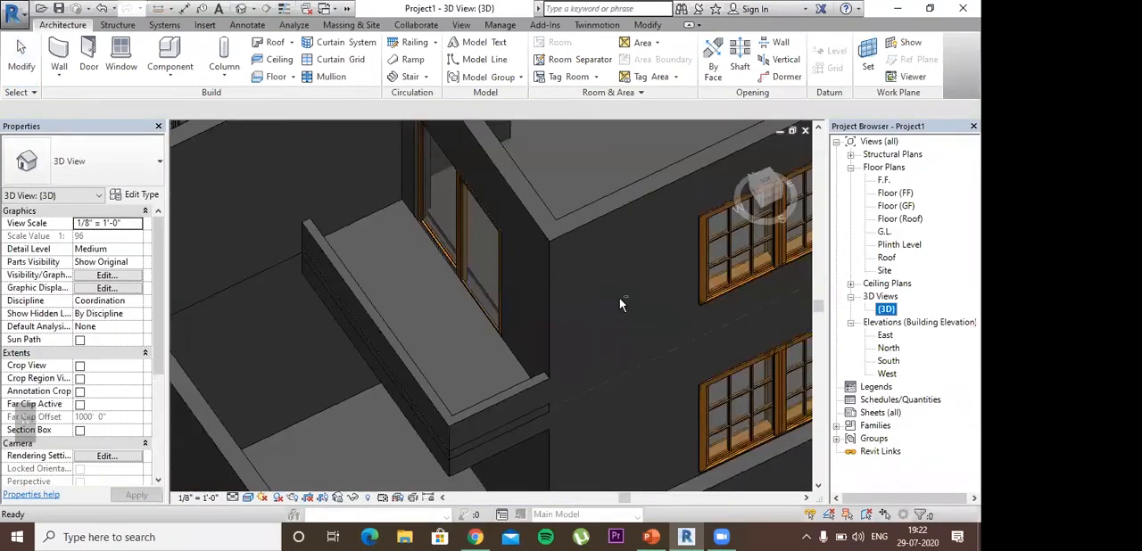
pyautogui.keyDown('shift'); pyautogui.moveTo(619, 298); pyautogui.dragTo(648, 188, button='middle'); pyautogui.keyUp('shift')
pyautogui.keyDown('shift'); pyautogui.moveTo(632, 339); pyautogui.dragTo(512, 417, button='middle'); pyautogui.keyUp('shift')
pyautogui.keyDown('shift'); pyautogui.moveTo(815, 173); pyautogui.dragTo(901, 219, button='middle'); pyautogui.keyUp('shift')
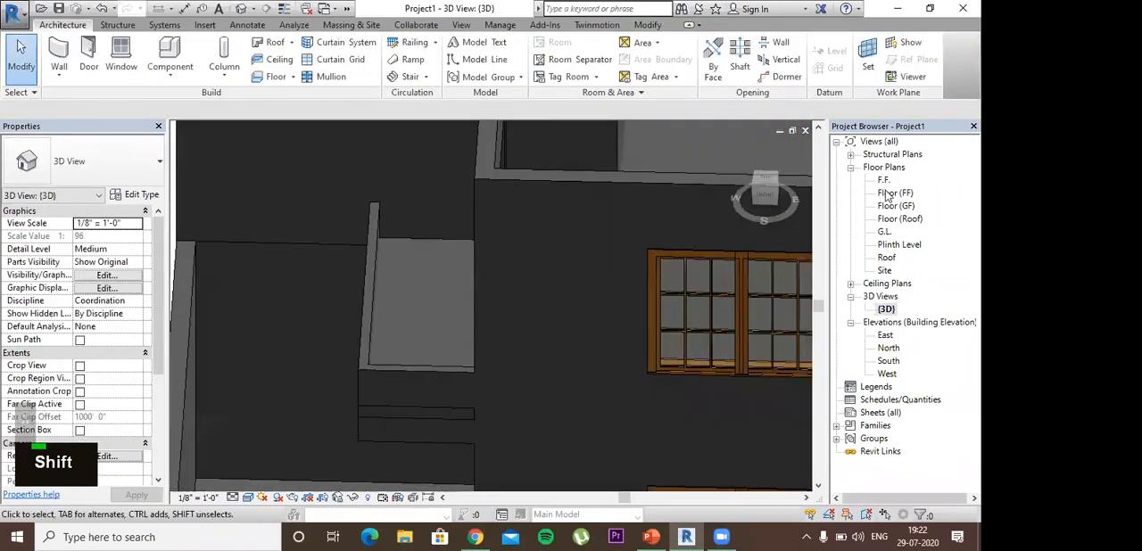
pyautogui.doubleClick(895, 194)
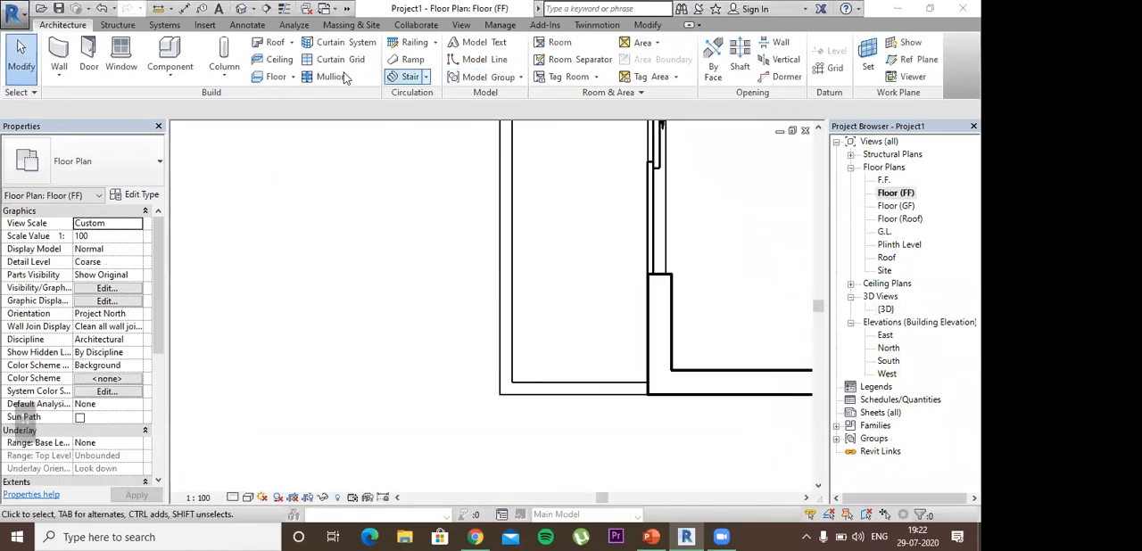
# Step: Create a Glass Panel - Bottom Fill railing along the centre of the two balcony walls, from the upper house wall around to the door wall
pyautogui.click(158, 164)
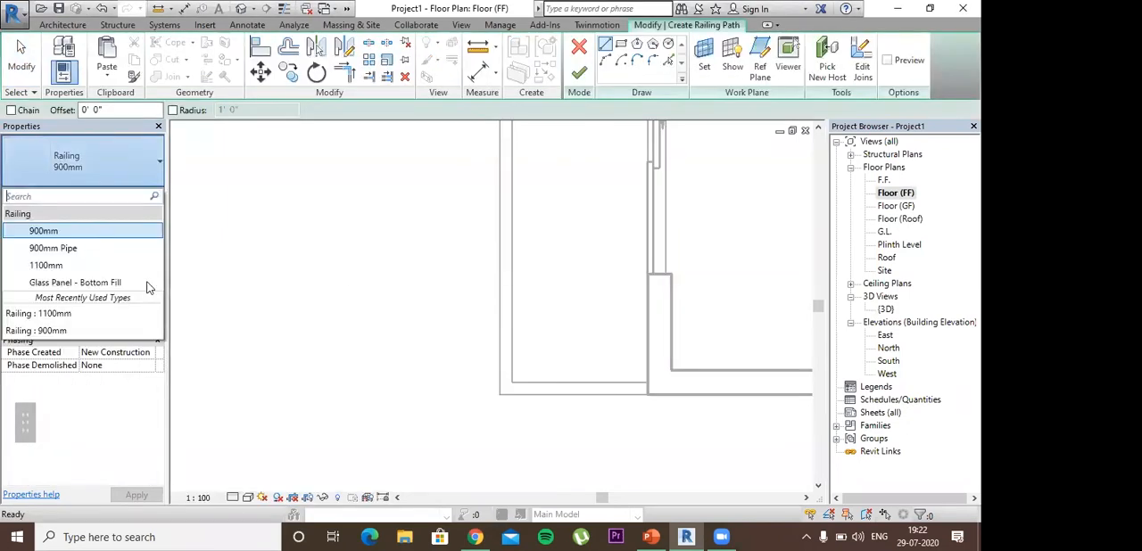
pyautogui.moveTo(543, 137); pyautogui.dragTo(465, 154, button='middle')
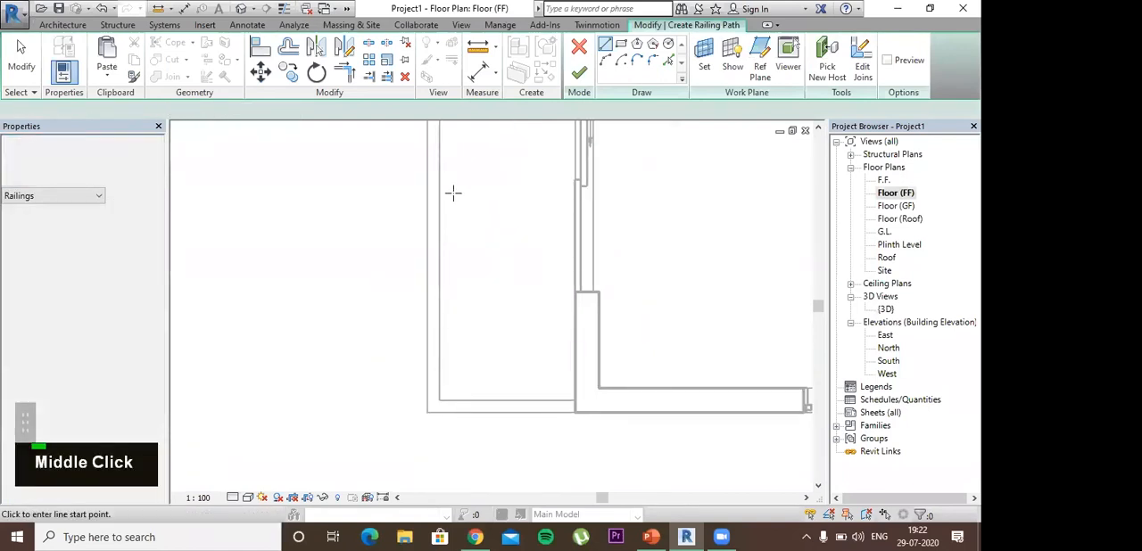
pyautogui.moveTo(443, 223); pyautogui.dragTo(441, 321, button='middle')
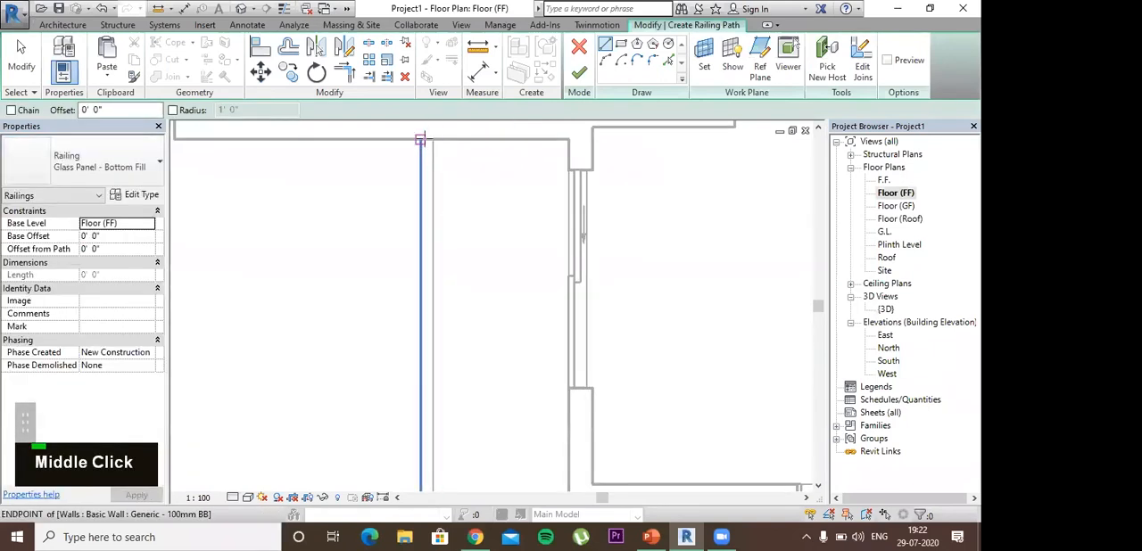
pyautogui.click(421, 140)
pyautogui.scroll(3, 423, 165)
pyautogui.moveTo(436, 473); pyautogui.dragTo(428, 291, button='middle')
pyautogui.scroll(1, 427, 291)
pyautogui.moveTo(455, 393); pyautogui.dragTo(466, 335, button='middle')
pyautogui.scroll(-3, 455, 357)
pyautogui.moveTo(452, 389); pyautogui.dragTo(431, 316, button='middle')
pyautogui.scroll(2, 418, 317)
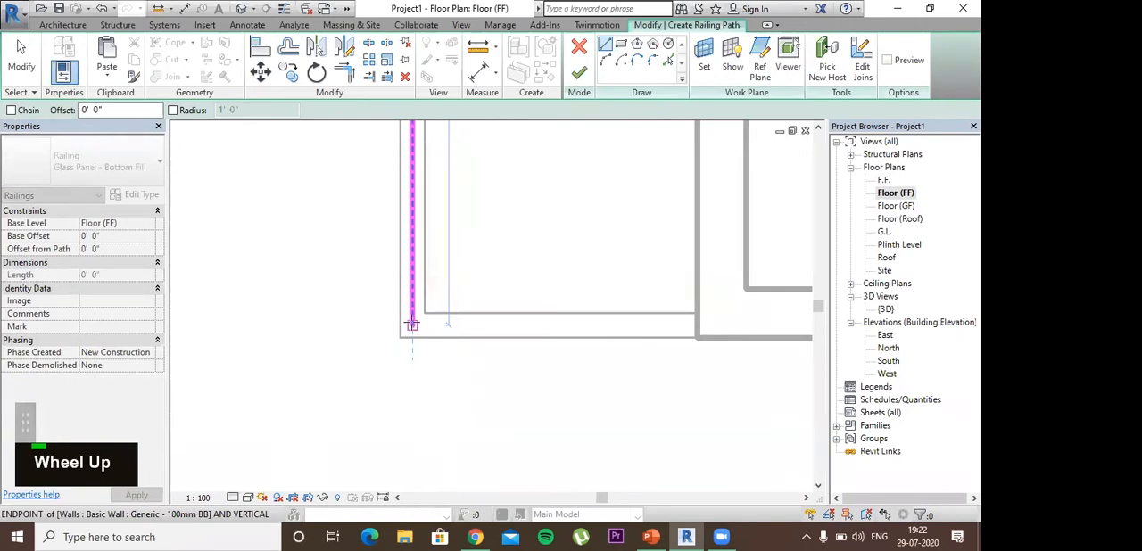
pyautogui.click(411, 325)
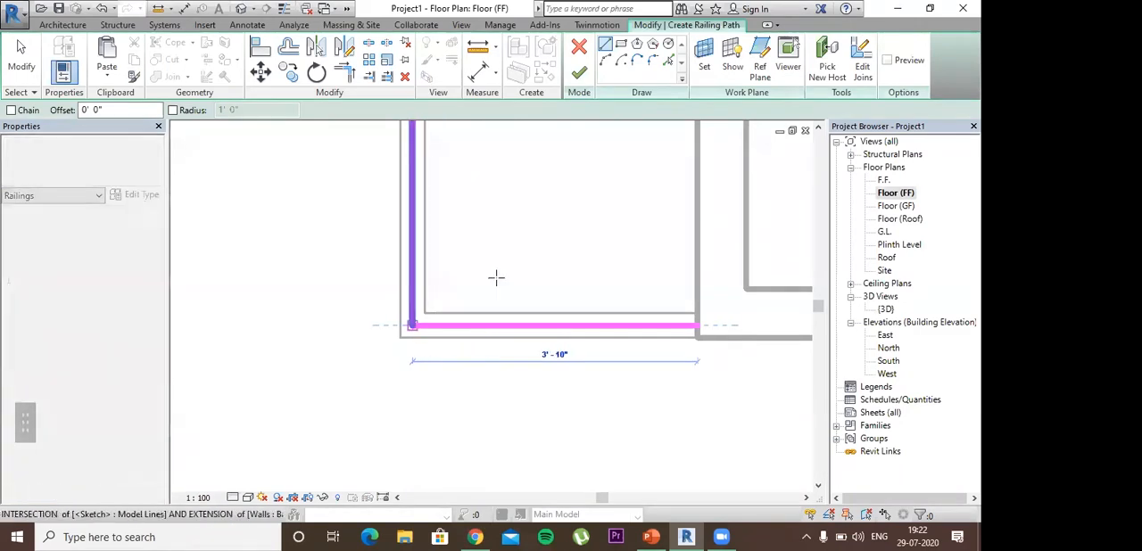
pyautogui.scroll(-4, 496, 278)
pyautogui.moveTo(530, 227); pyautogui.dragTo(512, 342, button='middle')
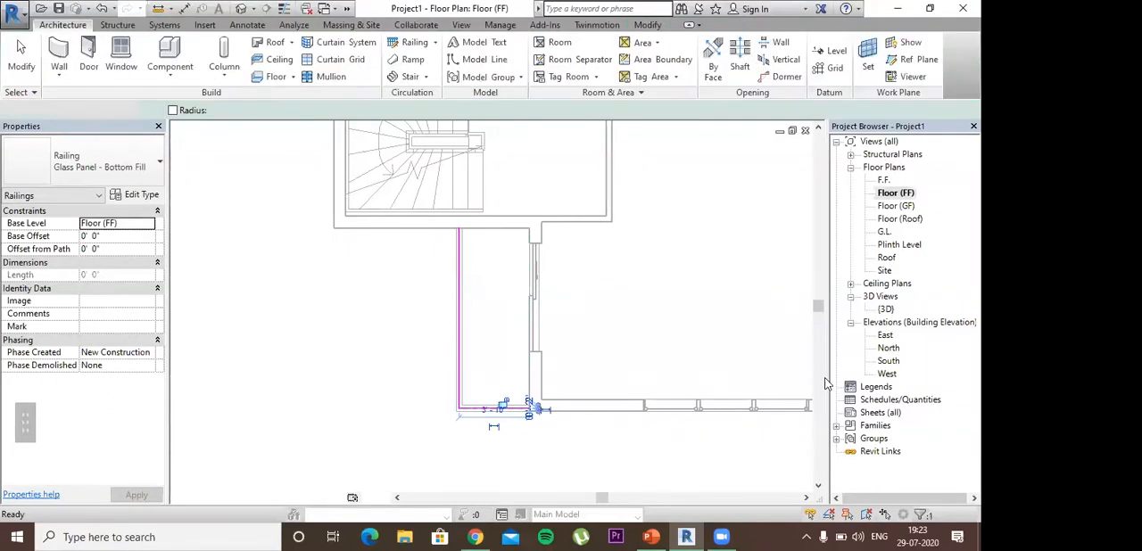
# Step: Inspect the balcony railing and walls from outside in the {3D} view
pyautogui.doubleClick(885, 310)
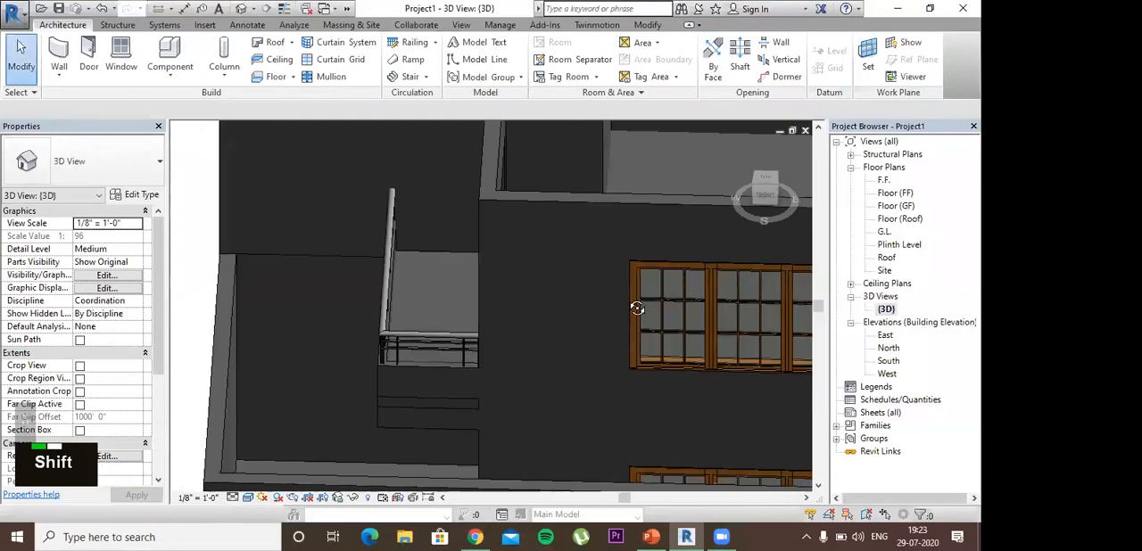
pyautogui.keyDown('shift'); pyautogui.moveTo(637, 308); pyautogui.dragTo(681, 314, button='middle'); pyautogui.keyUp('shift')
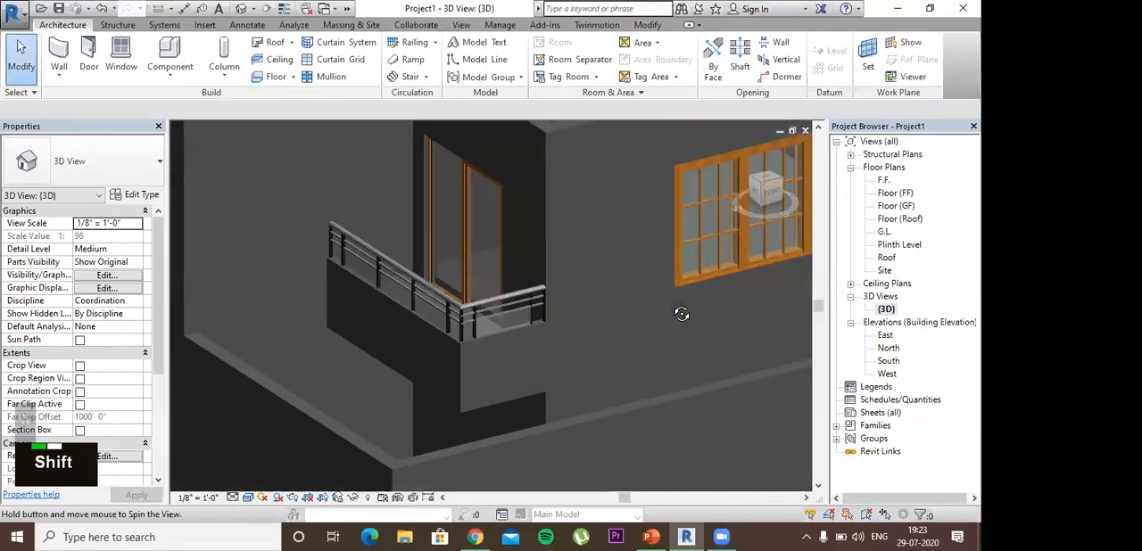
pyautogui.keyDown('shift'); pyautogui.moveTo(508, 350); pyautogui.dragTo(514, 346, button='middle'); pyautogui.keyUp('shift')
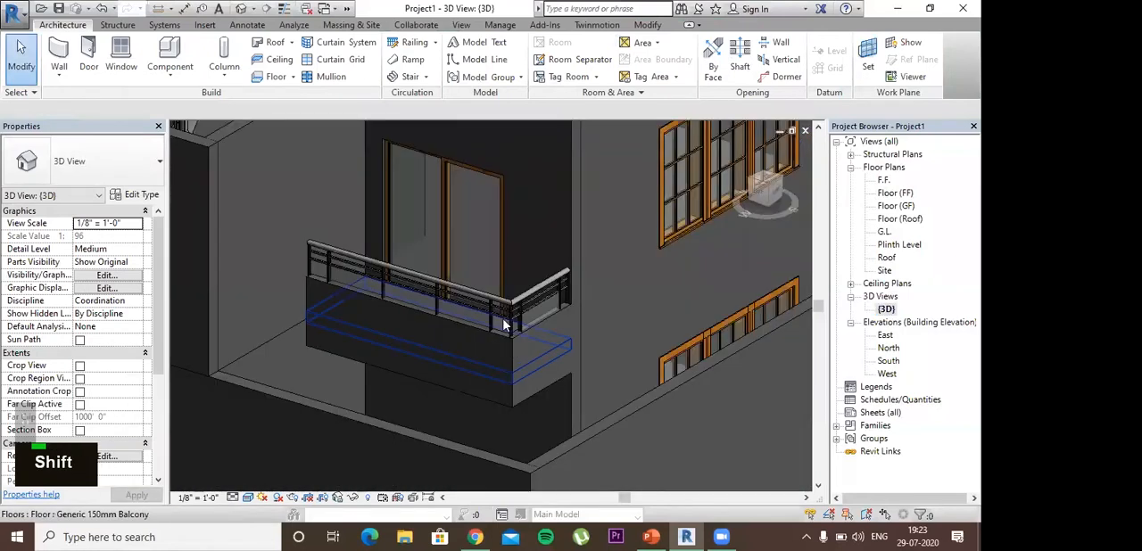
# Step: Set the base offset of the balcony's Glass Panel - Bottom Fill railing to 1' 6"
pyautogui.click(502, 309)
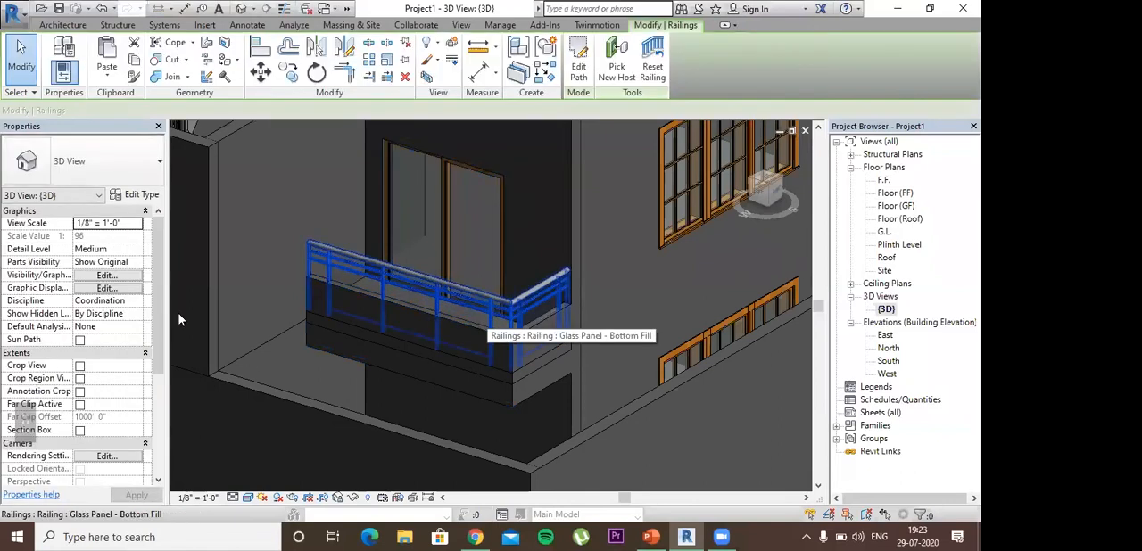
pyautogui.click(114, 238)
pyautogui.write("1'6")
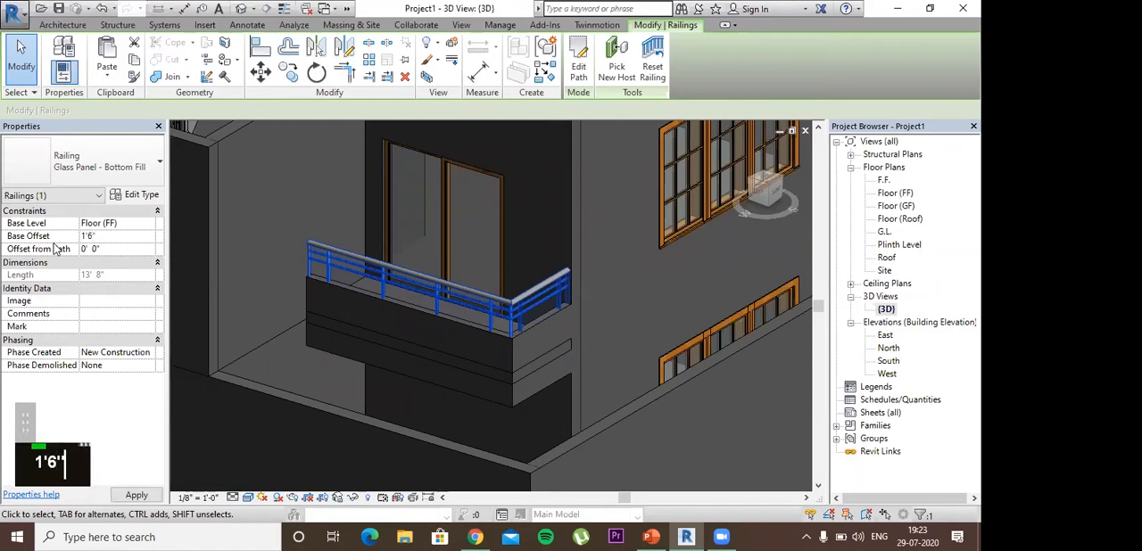
pyautogui.press('Return')
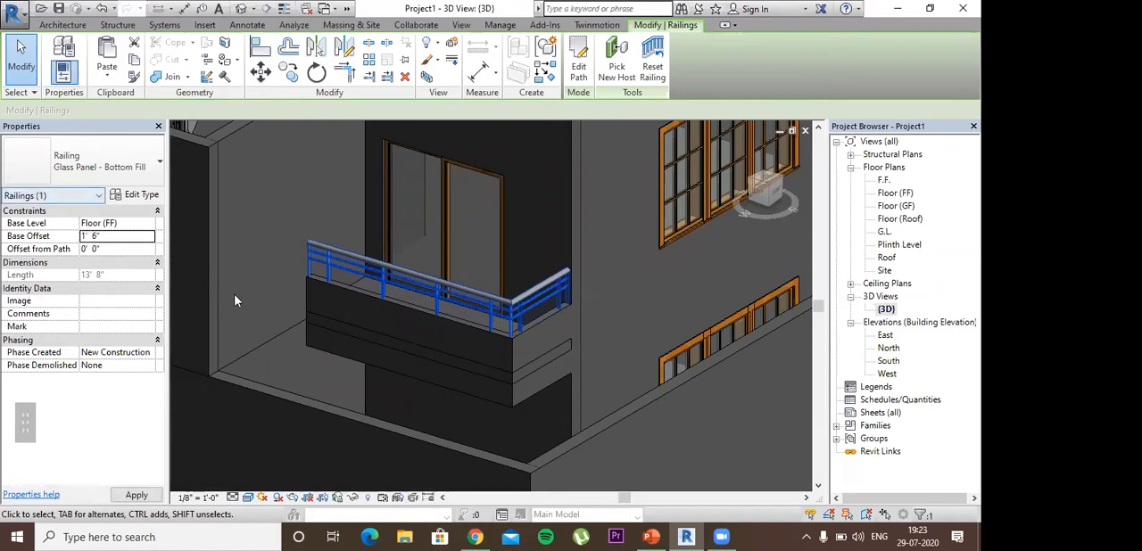
pyautogui.keyDown('shift'); pyautogui.moveTo(234, 301); pyautogui.dragTo(508, 331, button='middle'); pyautogui.keyUp('shift')
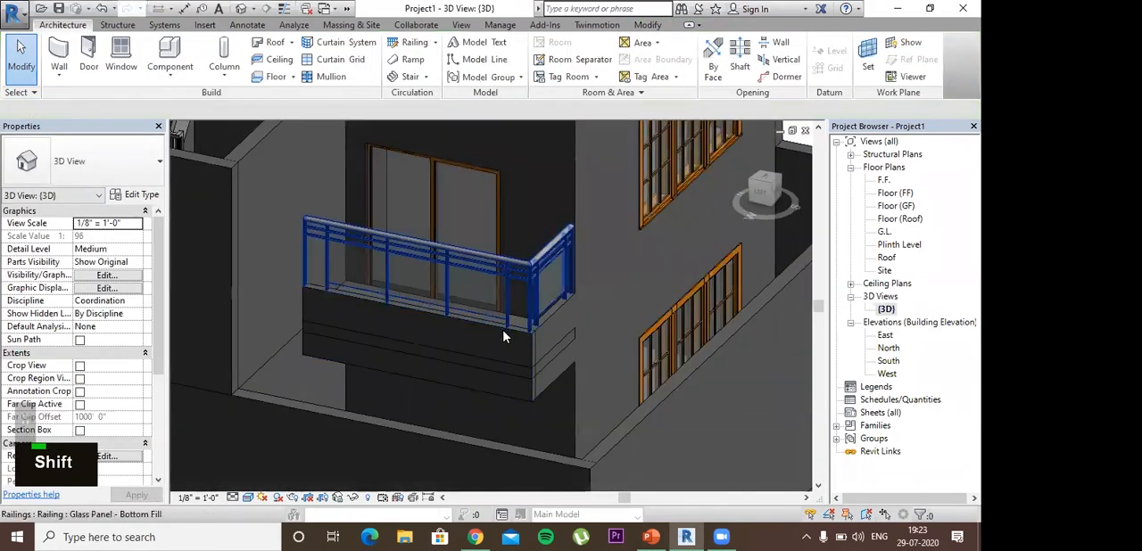
# Step: Set the unconnected height of both Generic - 100mm BB balcony walls to 2' 0"
pyautogui.click(546, 325)
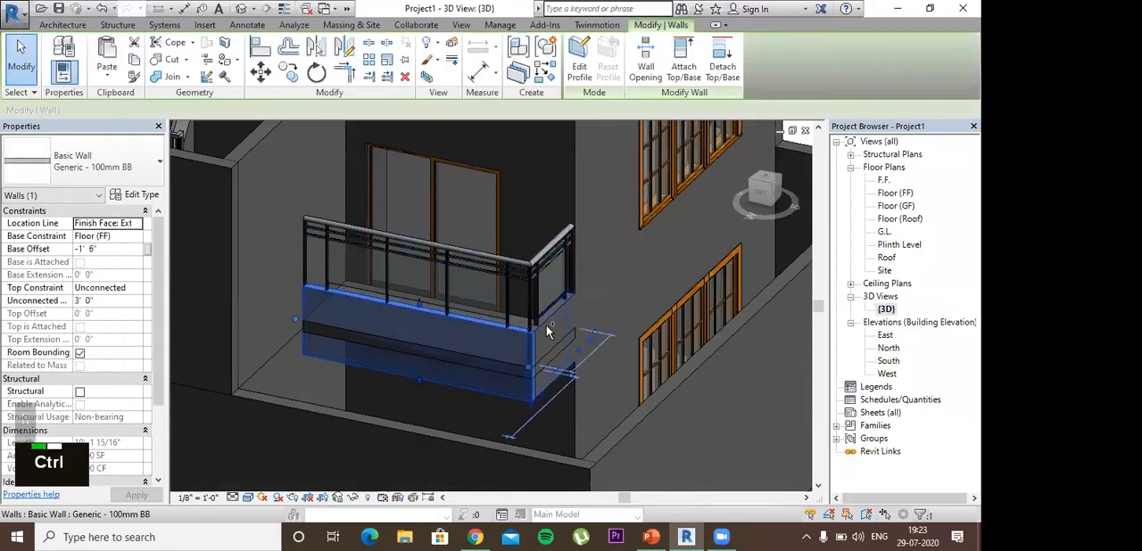
pyautogui.keyDown('ctrl'); pyautogui.click(464, 346); pyautogui.keyUp('ctrl')
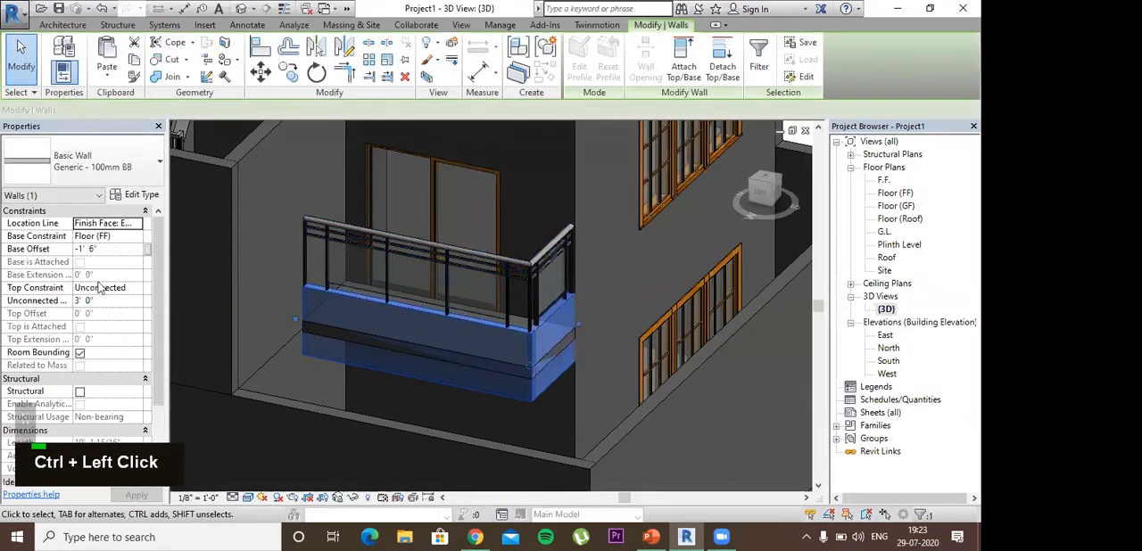
pyautogui.doubleClick(49, 304)
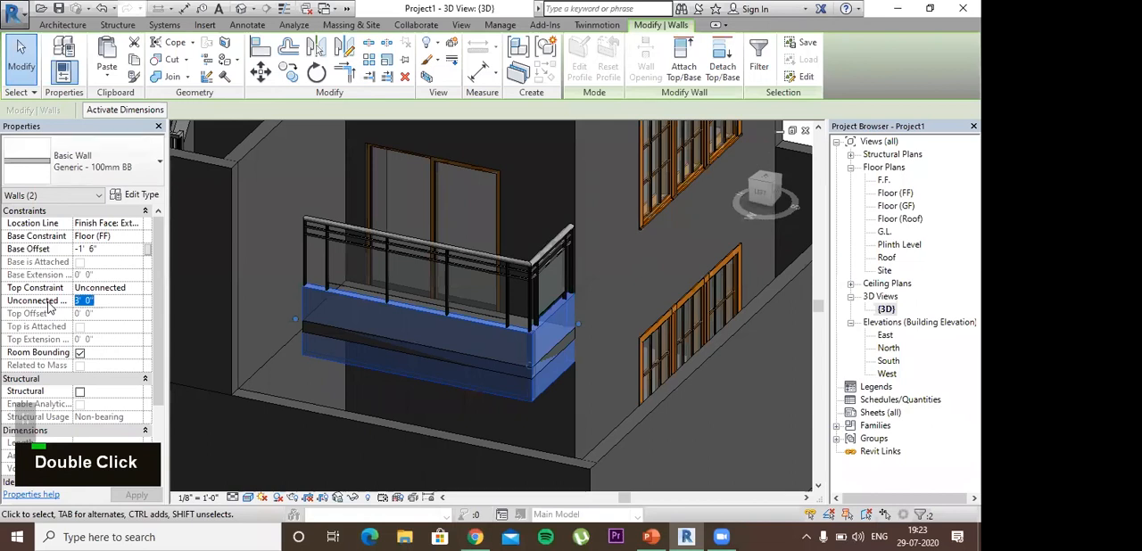
pyautogui.write('2')
pyautogui.press('Return')
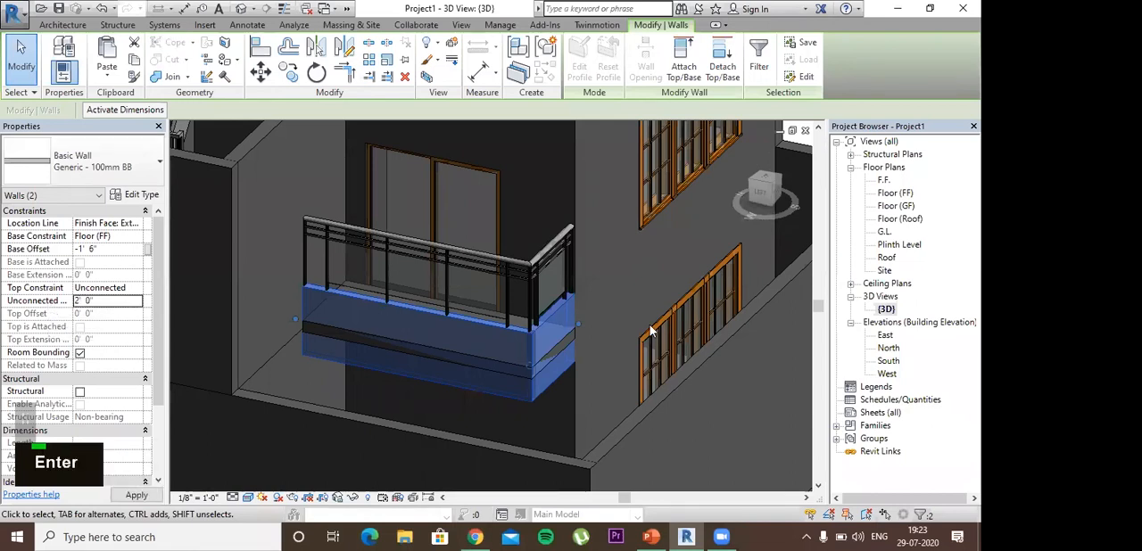
pyautogui.click(573, 317)
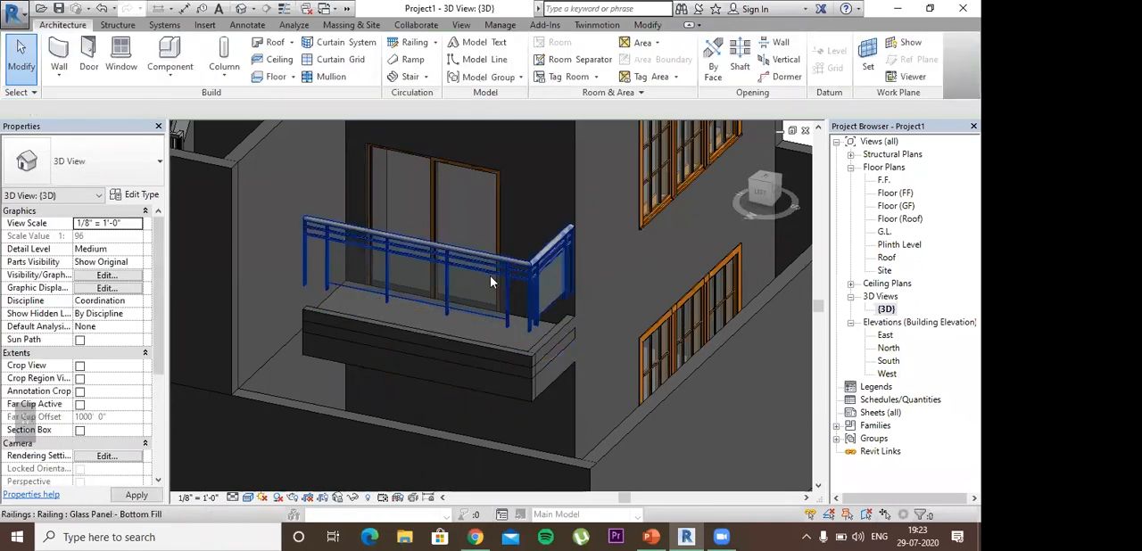
# Step: Set the base offset of the balcony railing to 0' 6"
pyautogui.click(494, 309)
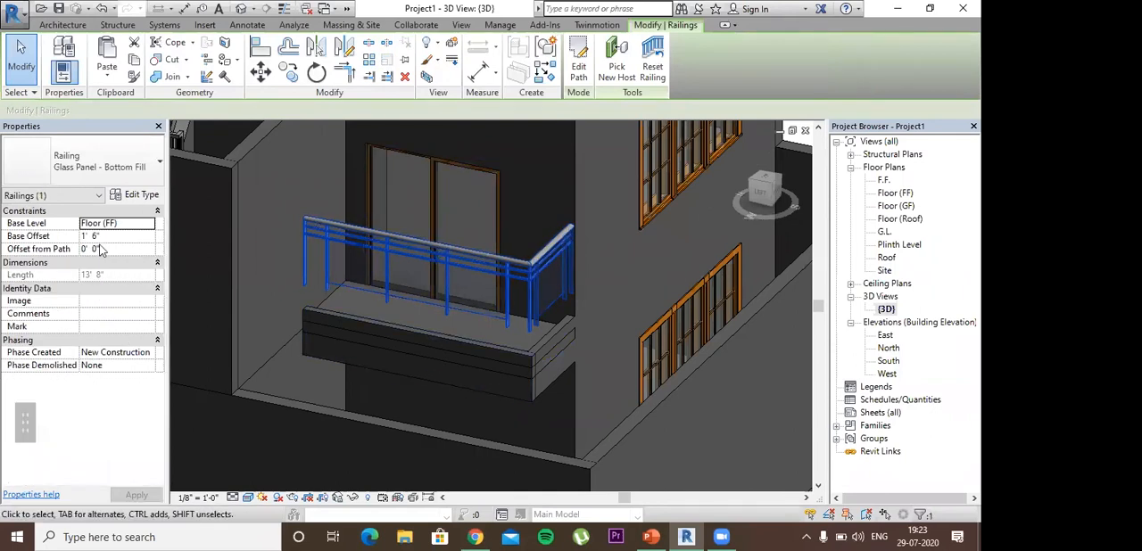
pyautogui.doubleClick(89, 235)
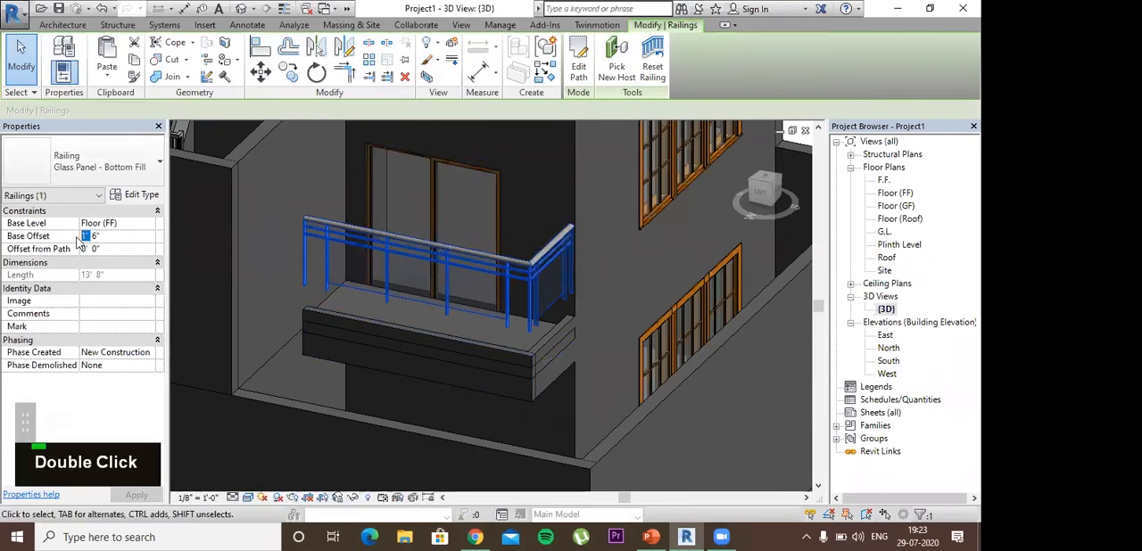
pyautogui.press('BackSpace')
pyautogui.press('Return')
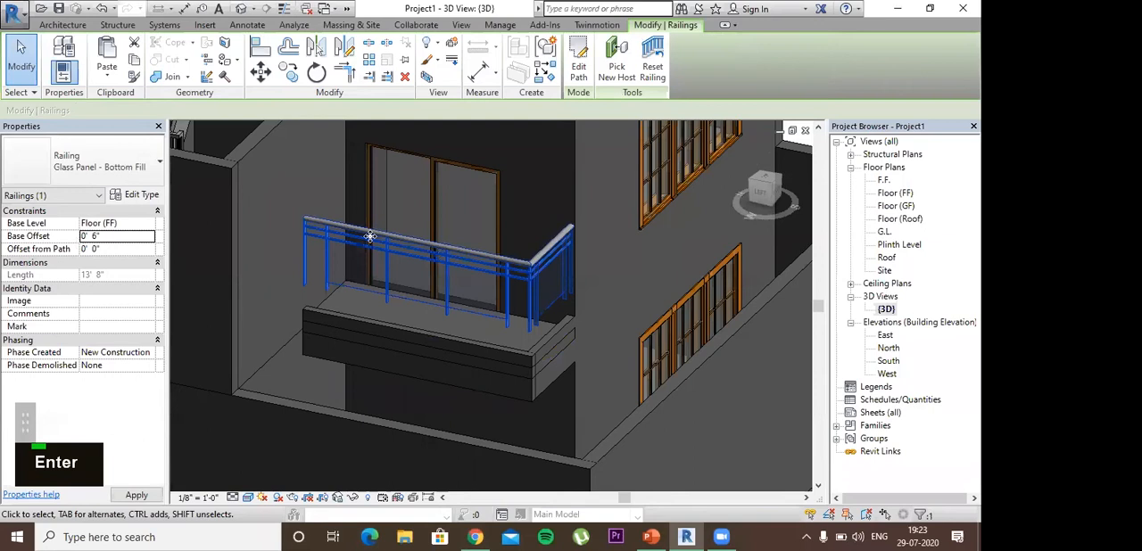
pyautogui.press('Escape')
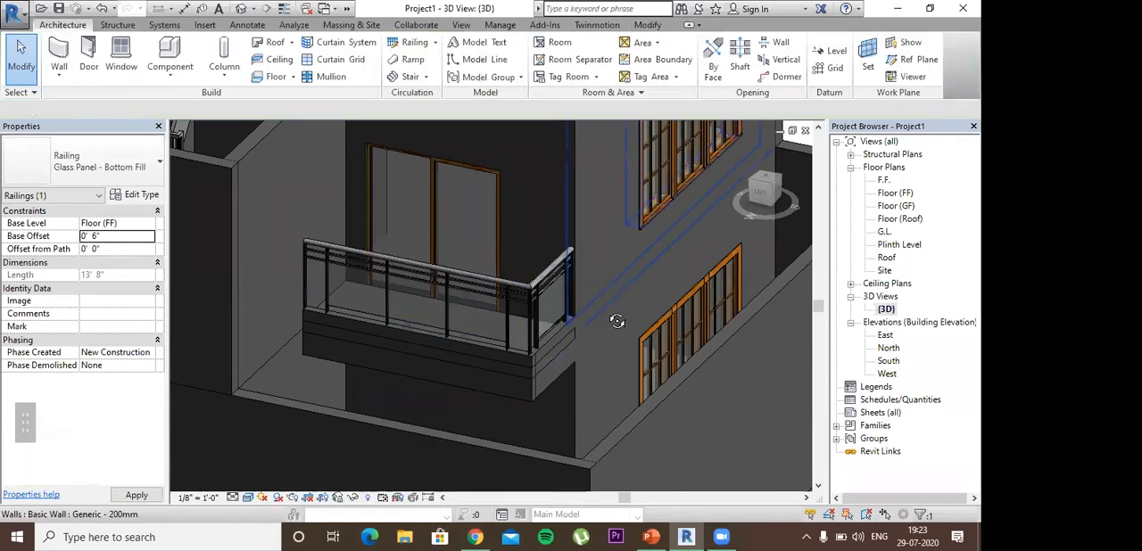
# Step: Examine the whole house in the {3D} view, checking the balcony side and the ground-floor outer walls
pyautogui.keyDown('shift'); pyautogui.moveTo(617, 321); pyautogui.dragTo(556, 431, button='middle'); pyautogui.keyUp('shift')
pyautogui.scroll(-3, 511, 457)
pyautogui.keyDown('shift'); pyautogui.moveTo(511, 458); pyautogui.dragTo(544, 325, button='middle'); pyautogui.keyUp('shift')
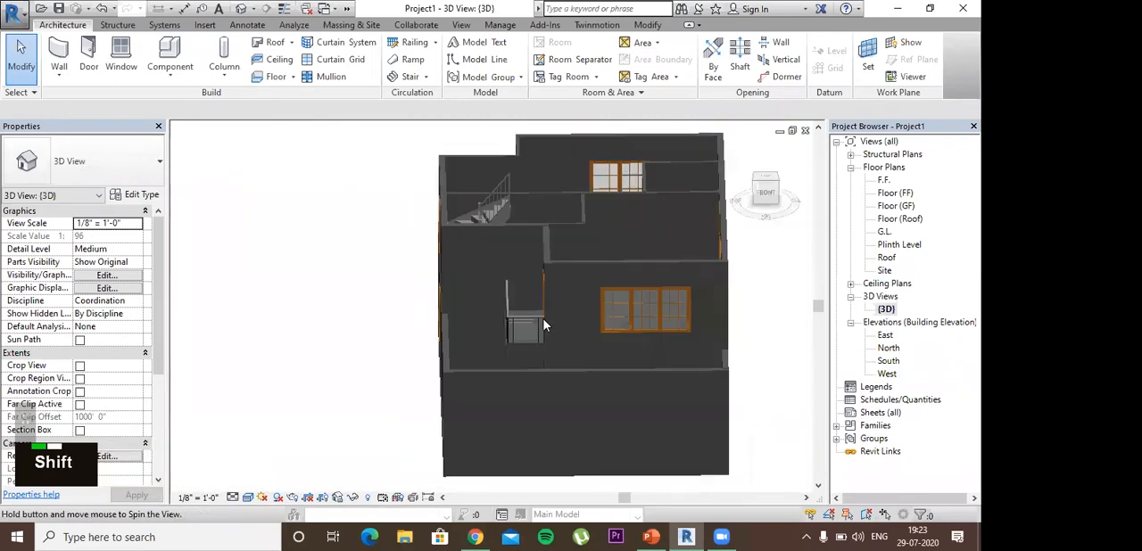
pyautogui.keyDown('shift'); pyautogui.moveTo(543, 395); pyautogui.dragTo(844, 191, button='middle'); pyautogui.keyUp('shift')
pyautogui.click(602, 407)
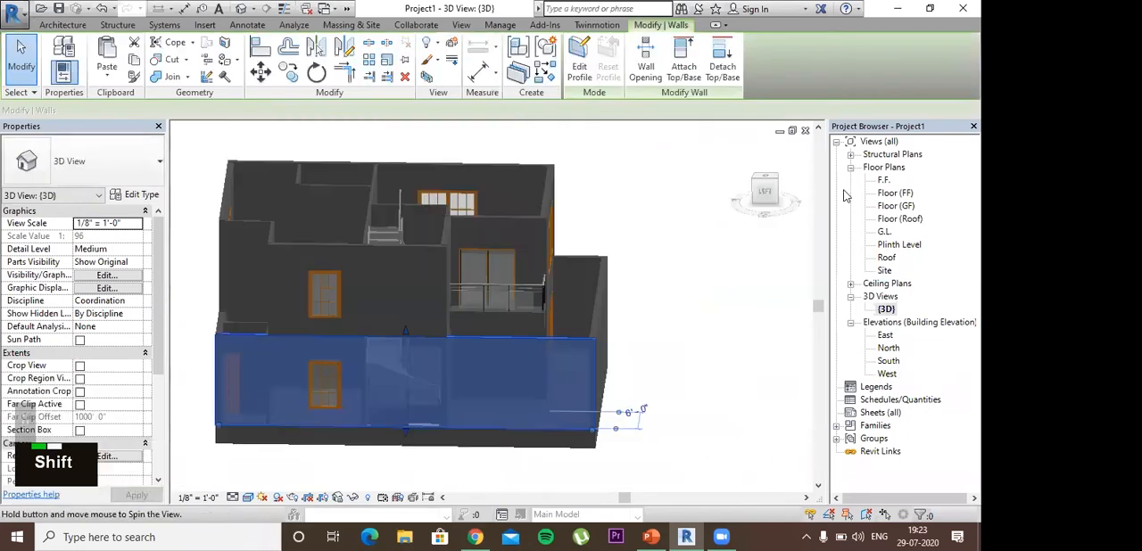
pyautogui.press('Escape')
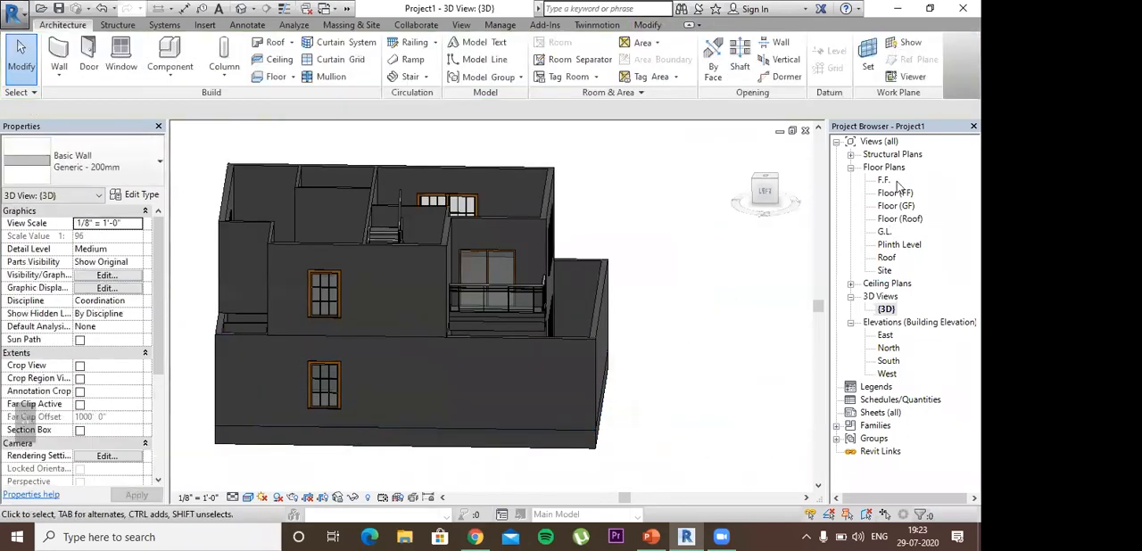
# Step: In the Plinth Level plan, split the long outer wall on the staircase side where the front yard begins below the stair
pyautogui.doubleClick(898, 245)
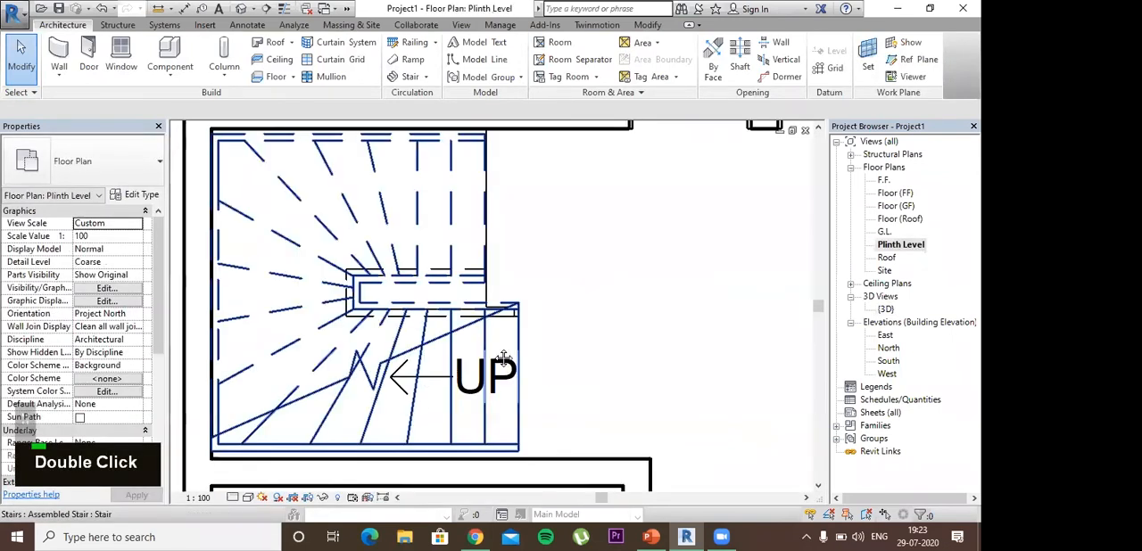
pyautogui.scroll(-5, 580, 242)
pyautogui.click(508, 290)
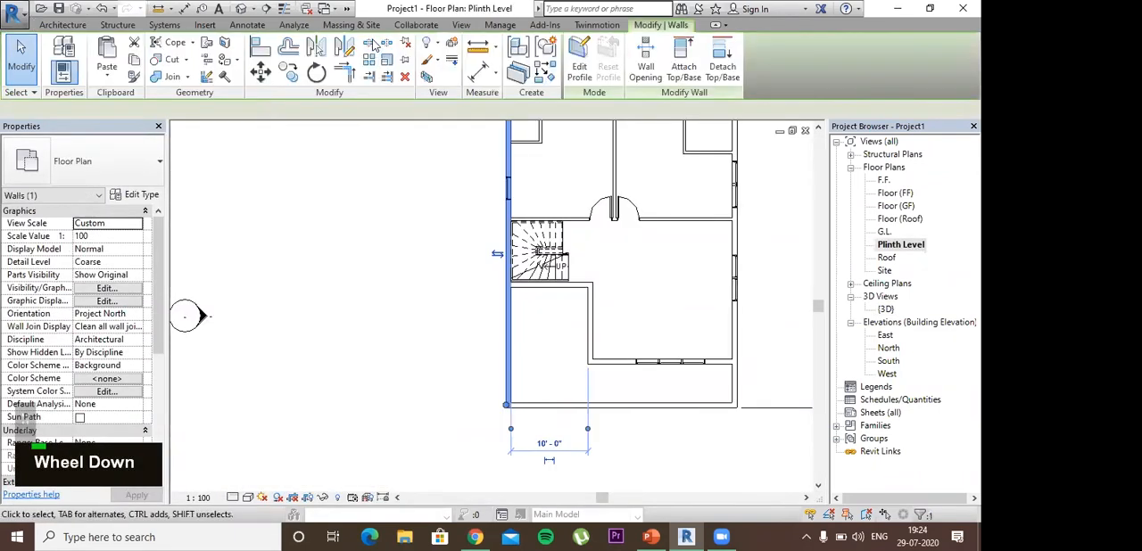
pyautogui.click(545, 301)
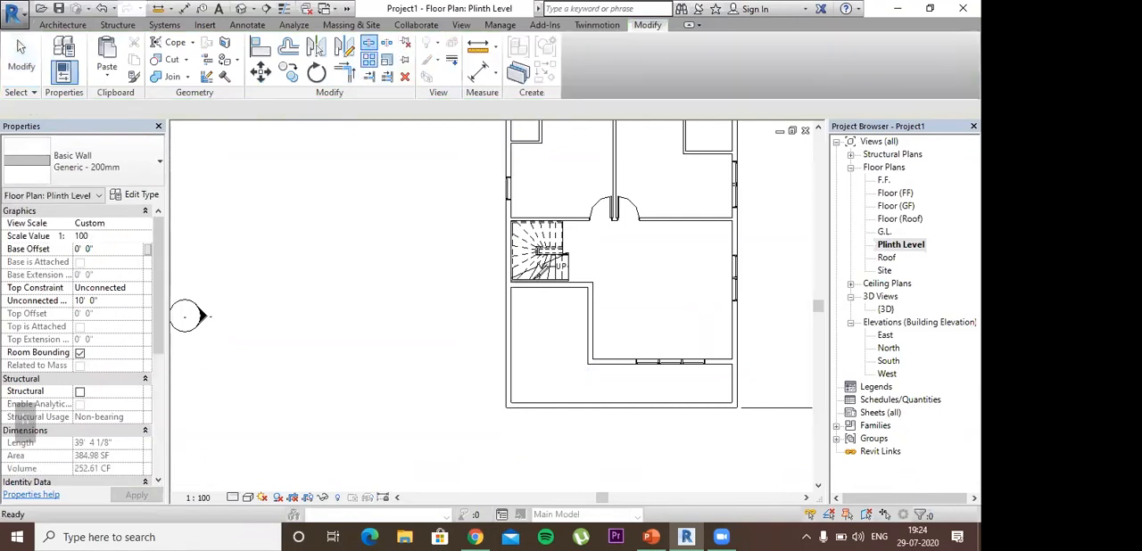
pyautogui.scroll(4, 661, 189)
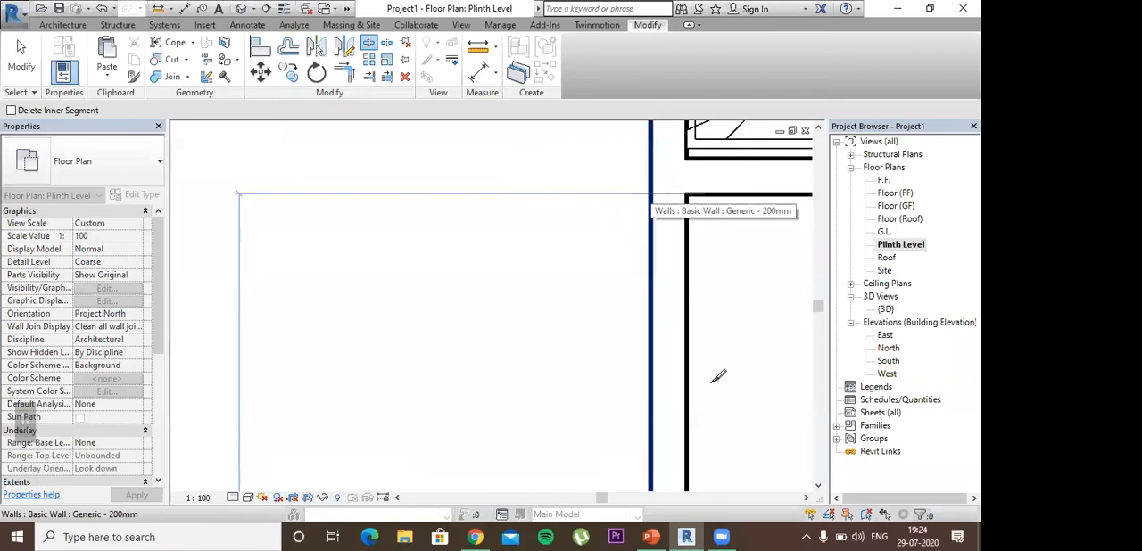
# Step: Split the opposite outer wall at the outer face of the front window wall
pyautogui.scroll(-3, 643, 370)
pyautogui.moveTo(643, 370); pyautogui.dragTo(434, 289, button='middle')
pyautogui.scroll(-2, 542, 333)
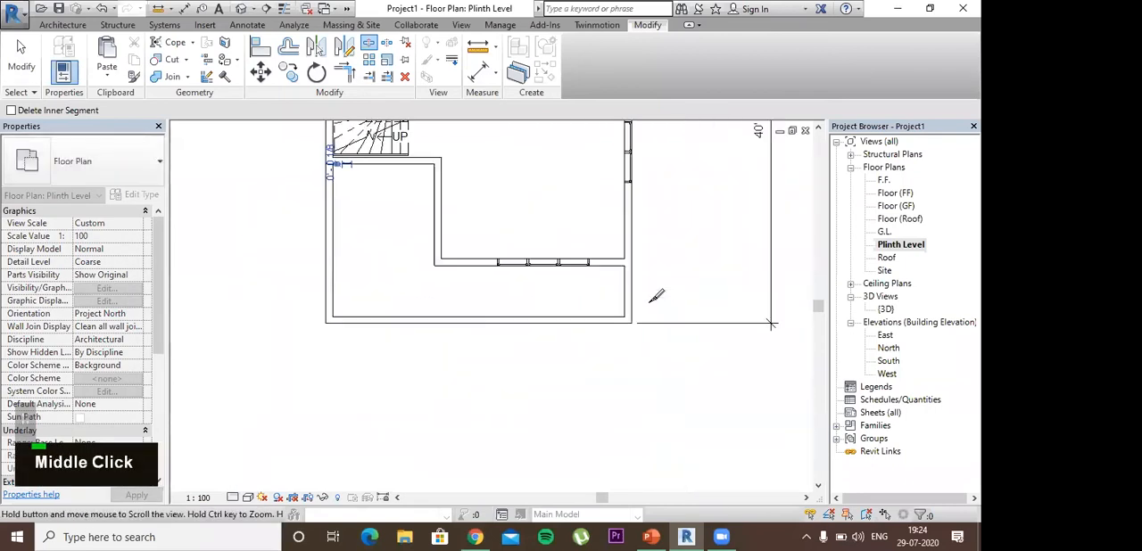
pyautogui.scroll(4, 639, 259)
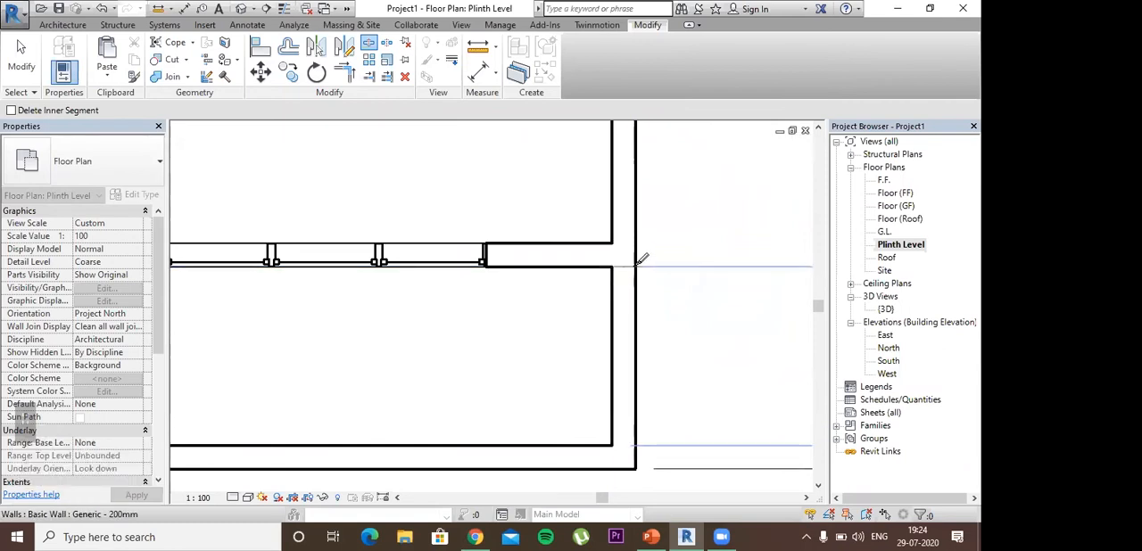
pyautogui.click(637, 266)
pyautogui.press('Escape')
pyautogui.press('Escape')
pyautogui.press('Escape')
pyautogui.press('Escape')
pyautogui.press('Escape')
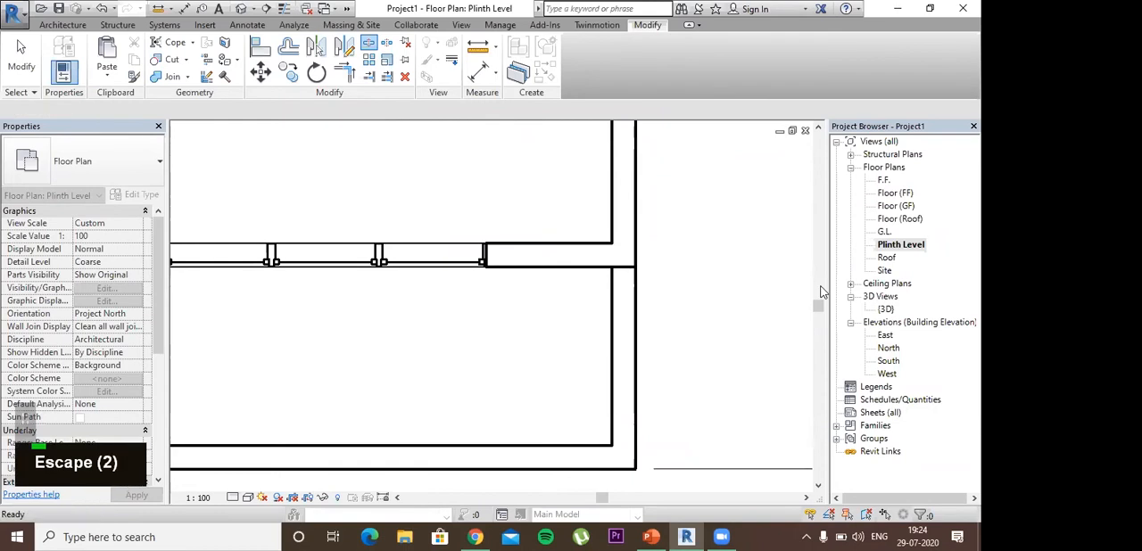
# Step: In the {3D} view, set the unconnected height of the split-off side wall segment near the balcony to 4' 0"
pyautogui.doubleClick(885, 310)
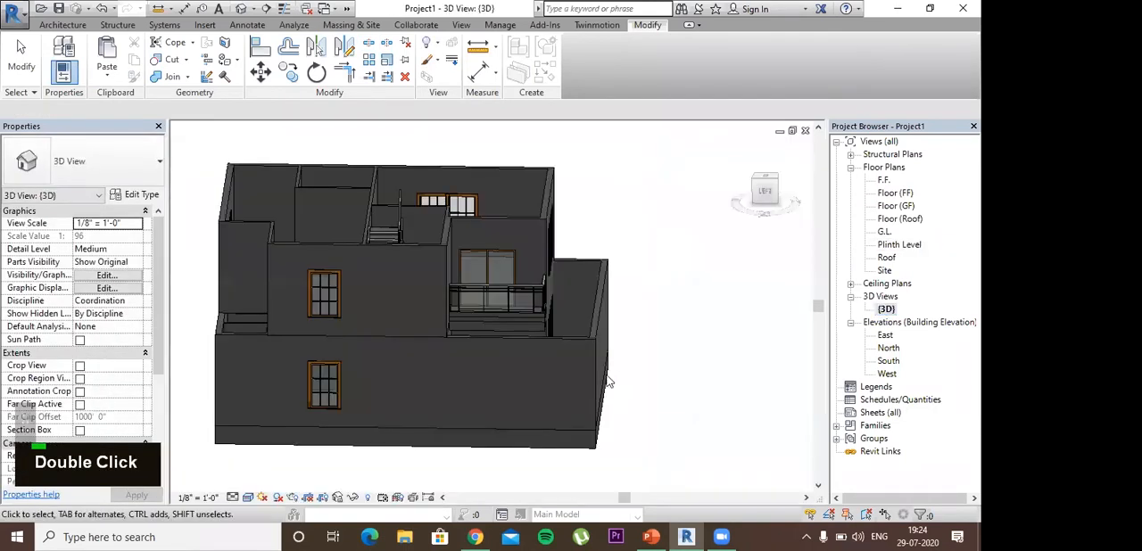
pyautogui.scroll(-3, 625, 392)
pyautogui.keyDown('shift'); pyautogui.moveTo(660, 408); pyautogui.dragTo(558, 397, button='middle'); pyautogui.keyUp('shift')
pyautogui.click(558, 392)
pyautogui.doubleClick(104, 302)
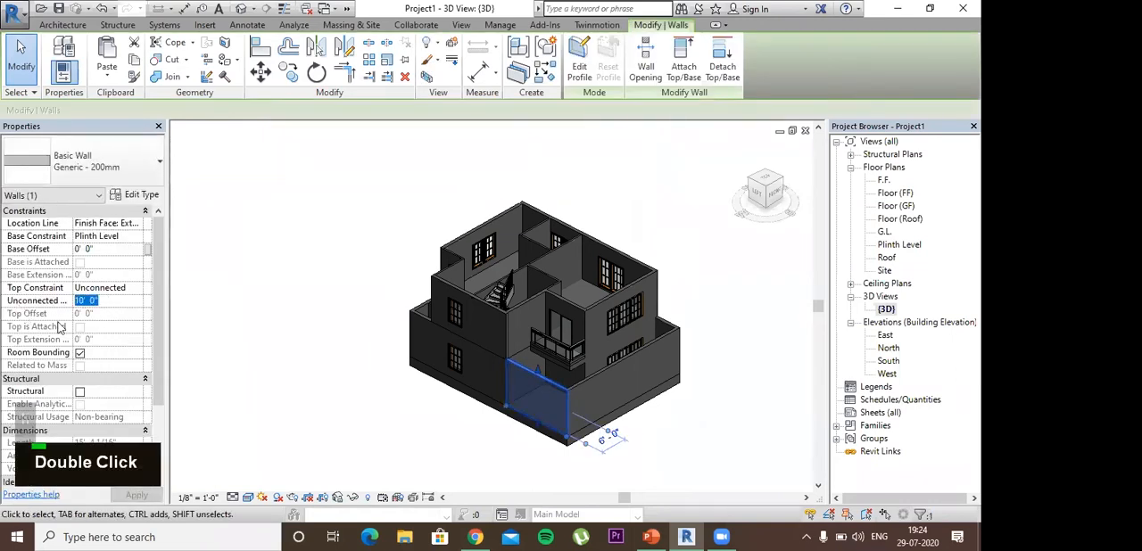
pyautogui.write('4')
pyautogui.press('Escape')
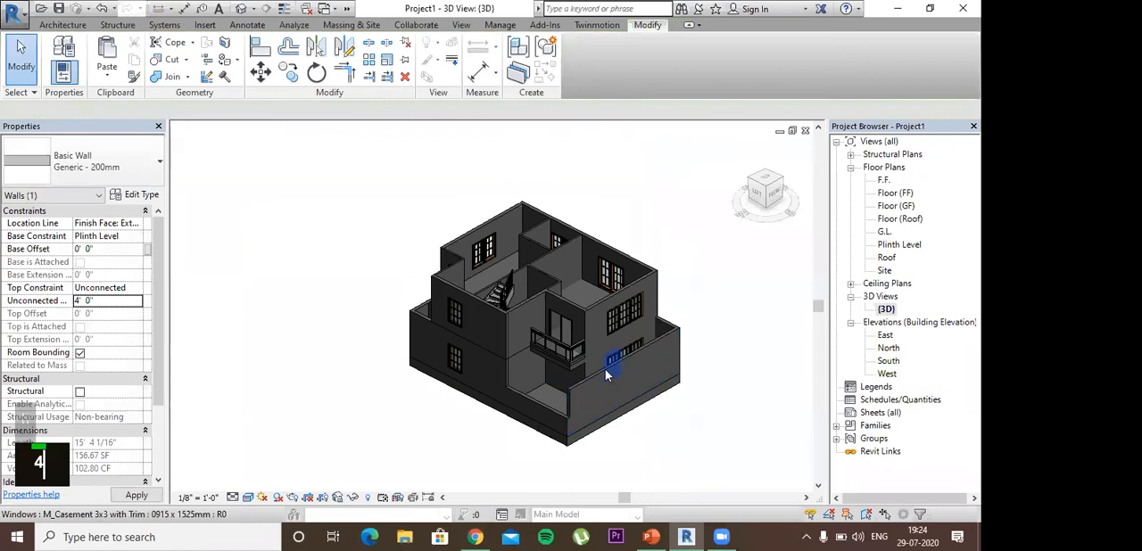
# Step: Set the unconnected height of the ground-floor front boundary wall to 4' 0"
pyautogui.click(586, 395)
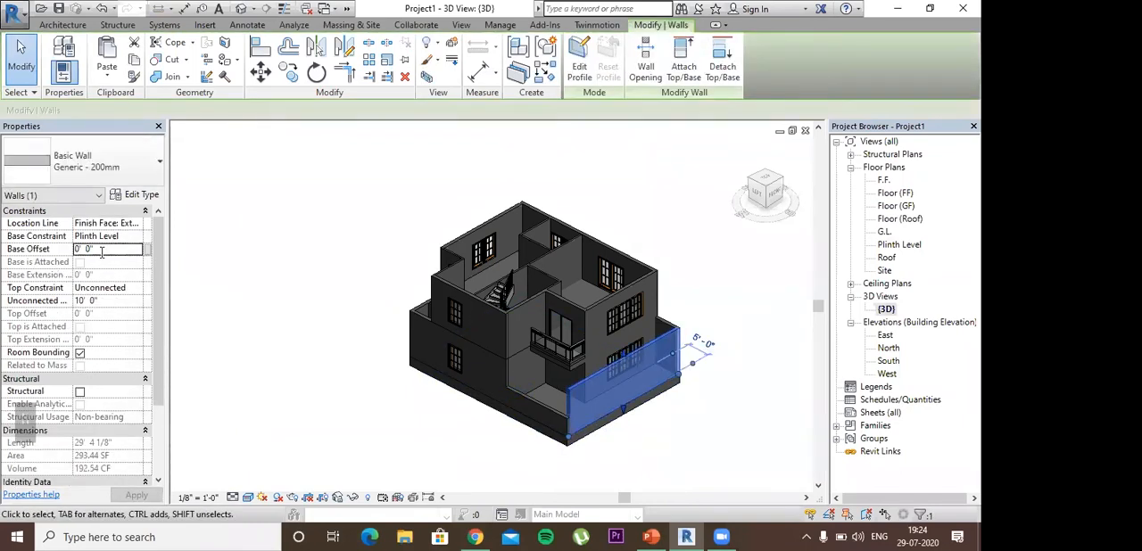
pyautogui.doubleClick(102, 302)
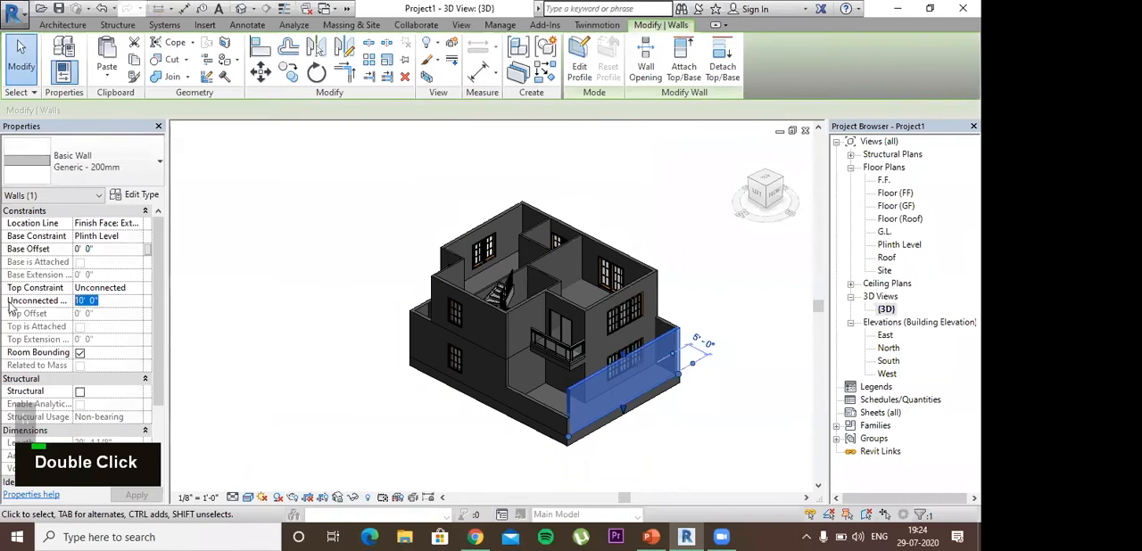
pyautogui.write('4')
pyautogui.click(702, 397)
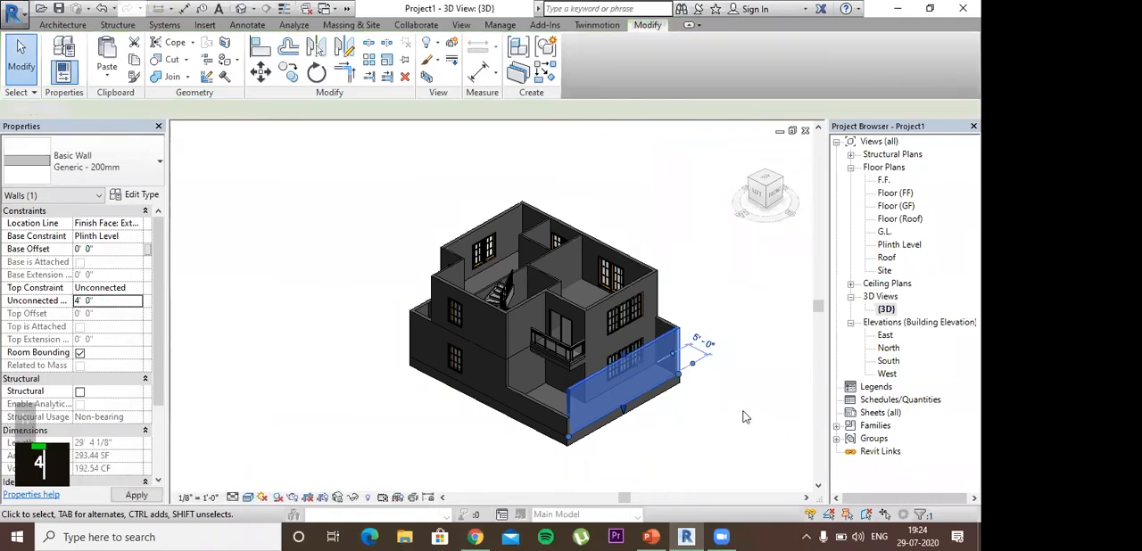
# Step: Set the unconnected height of the short split-off wall segment on the far side of the front yard to 4'
pyautogui.keyDown('shift'); pyautogui.moveTo(753, 430); pyautogui.dragTo(544, 451, button='middle'); pyautogui.keyUp('shift')
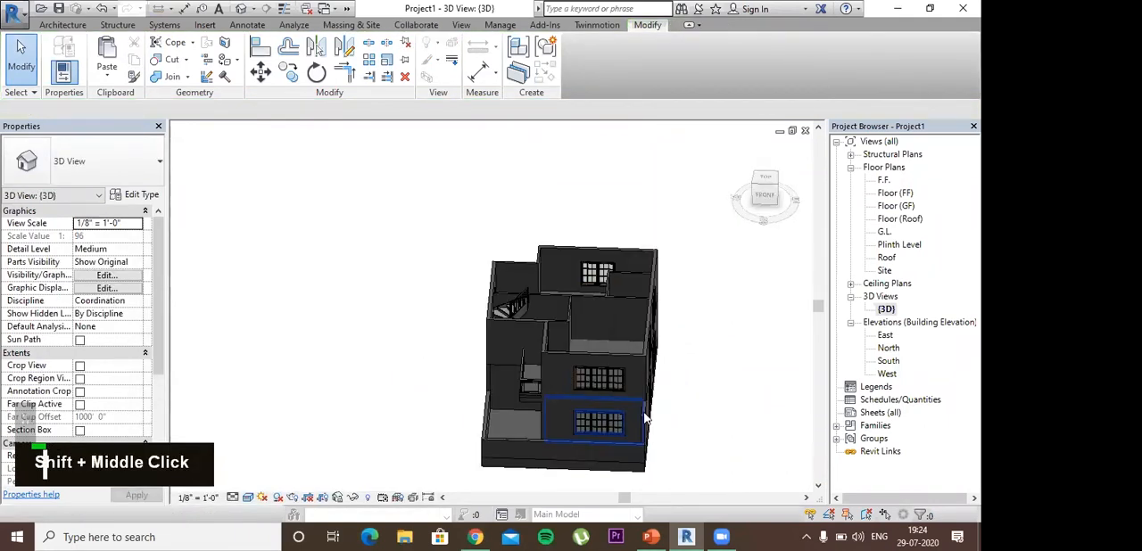
pyautogui.doubleClick(103, 302)
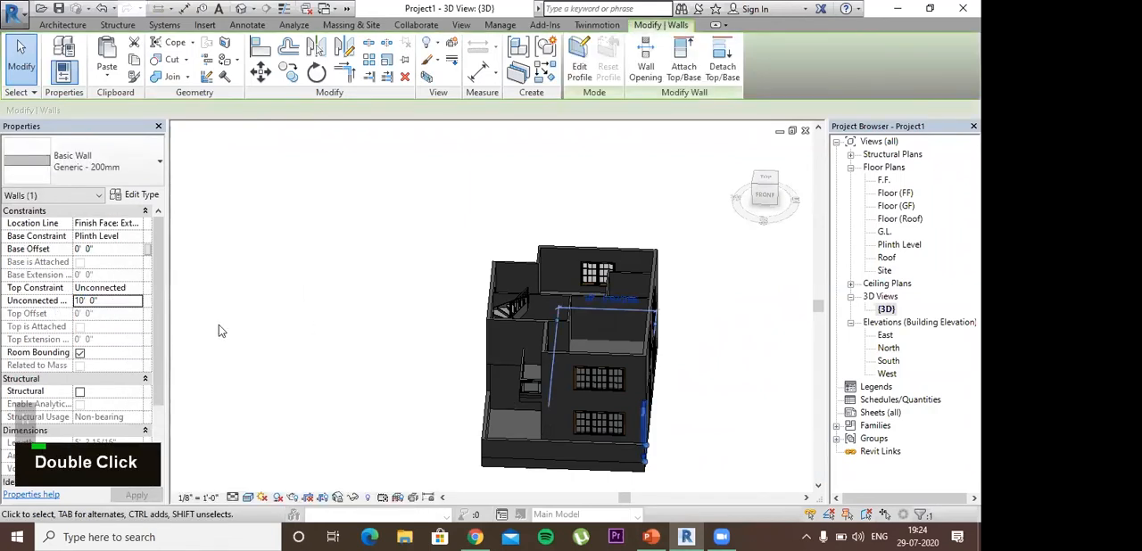
pyautogui.click(219, 325)
pyautogui.click(639, 417)
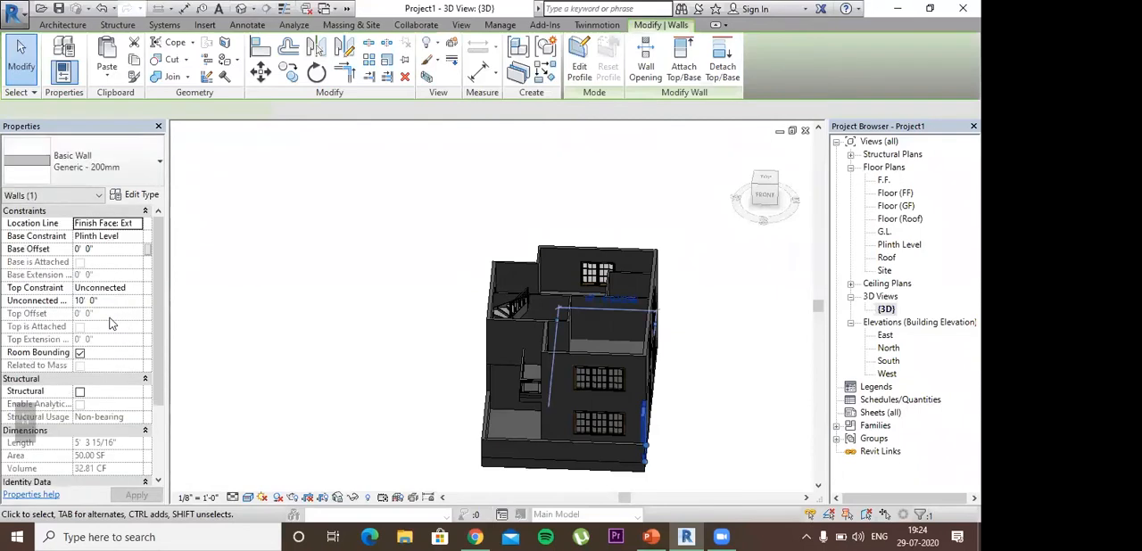
pyautogui.doubleClick(87, 301)
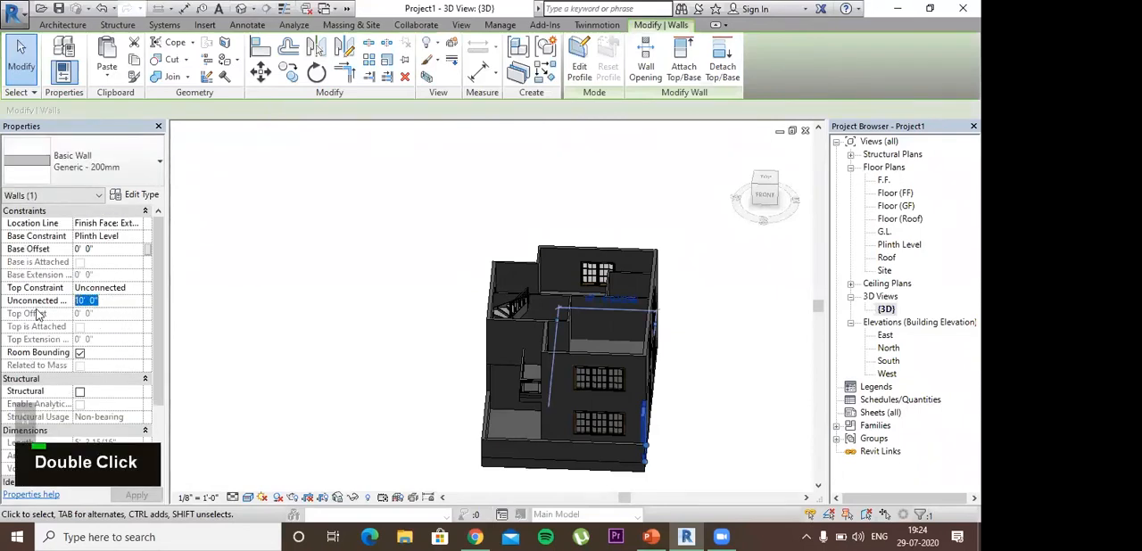
pyautogui.write('4')
pyautogui.press('Return')
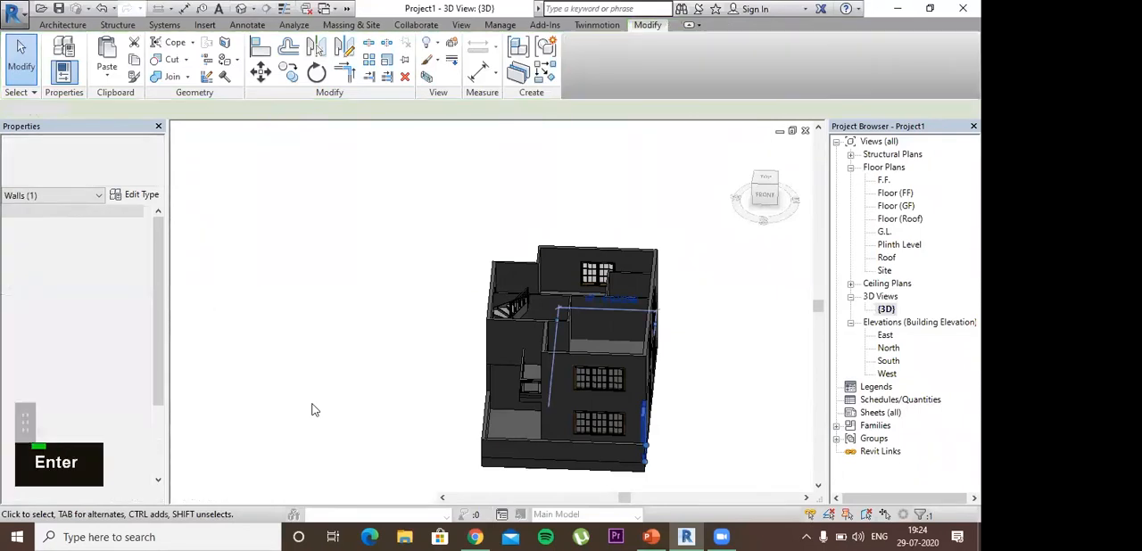
pyautogui.keyDown('shift'); pyautogui.moveTo(456, 453); pyautogui.dragTo(527, 373, button='middle'); pyautogui.keyUp('shift')
pyautogui.scroll(-2, 613, 416)
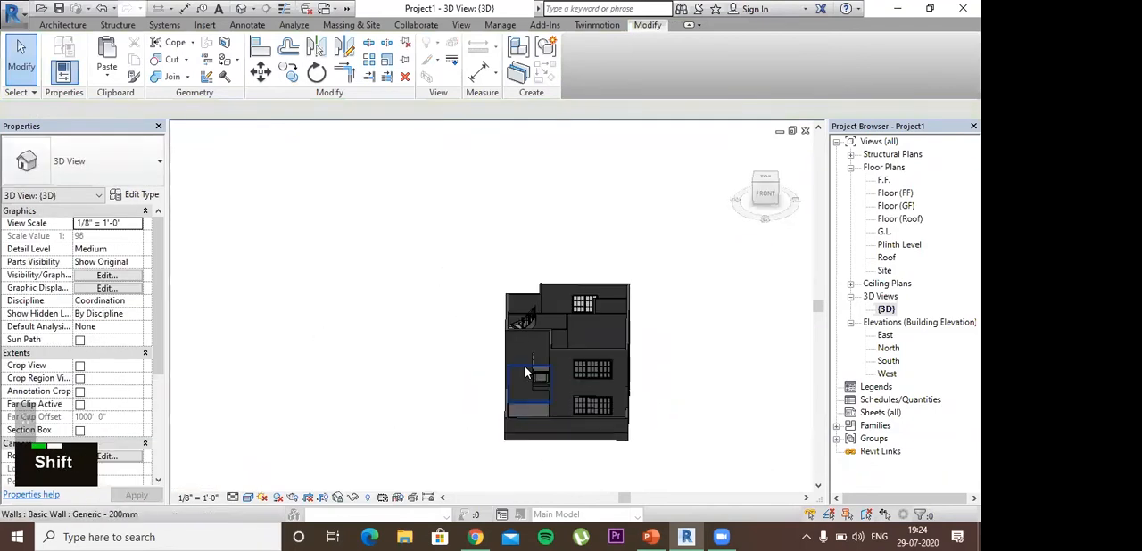
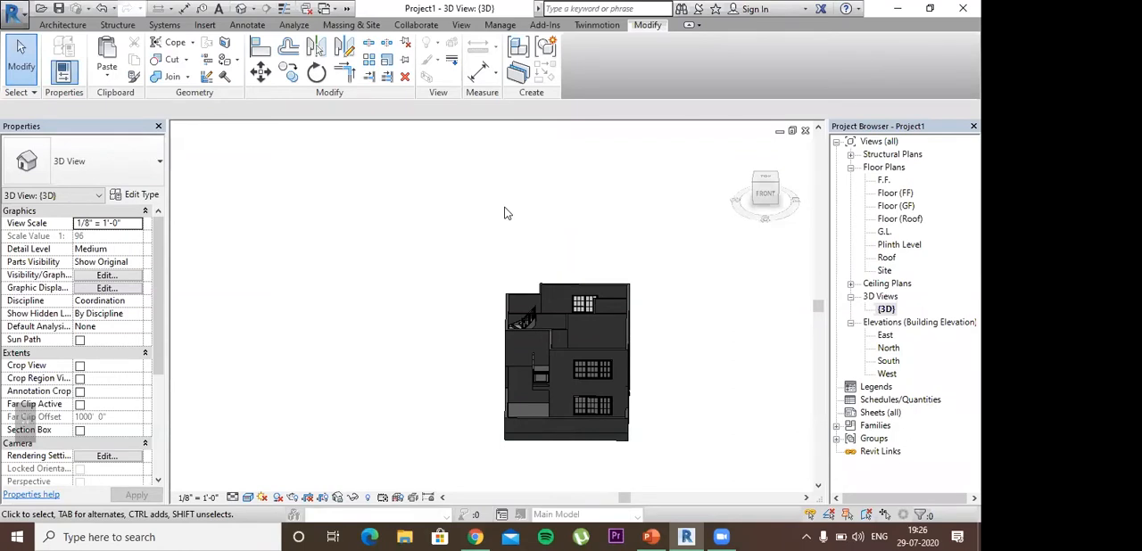
# Step: Start an in-place component in the Generic Models category and name it Sunshade
pyautogui.scroll(1, 521, 353)
pyautogui.keyDown('shift'); pyautogui.moveTo(520, 353); pyautogui.dragTo(450, 299, button='middle'); pyautogui.keyUp('shift')
pyautogui.scroll(2, 473, 342)
pyautogui.click(451, 300)
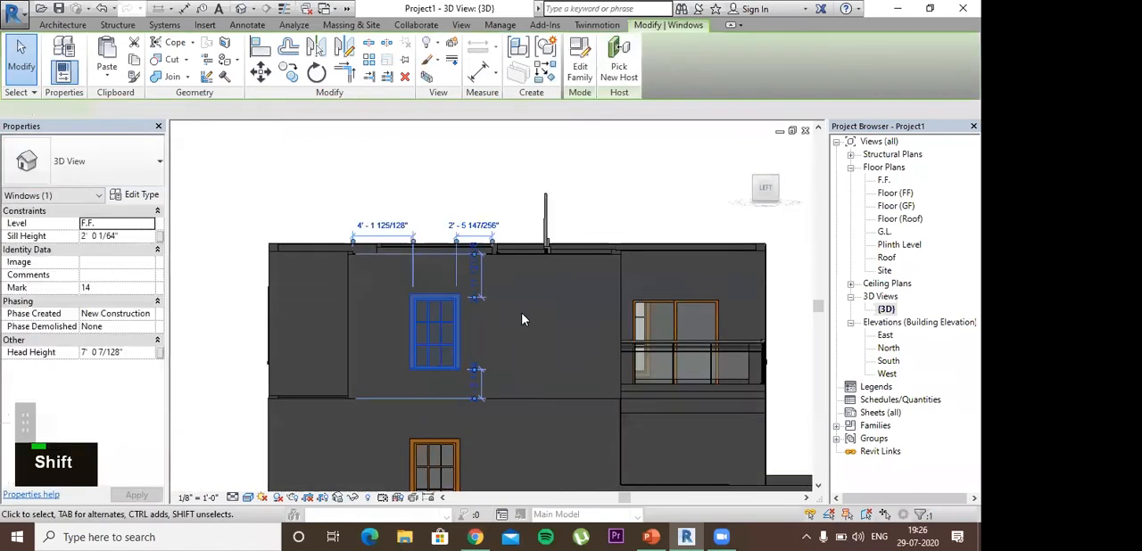
pyautogui.press('Escape')
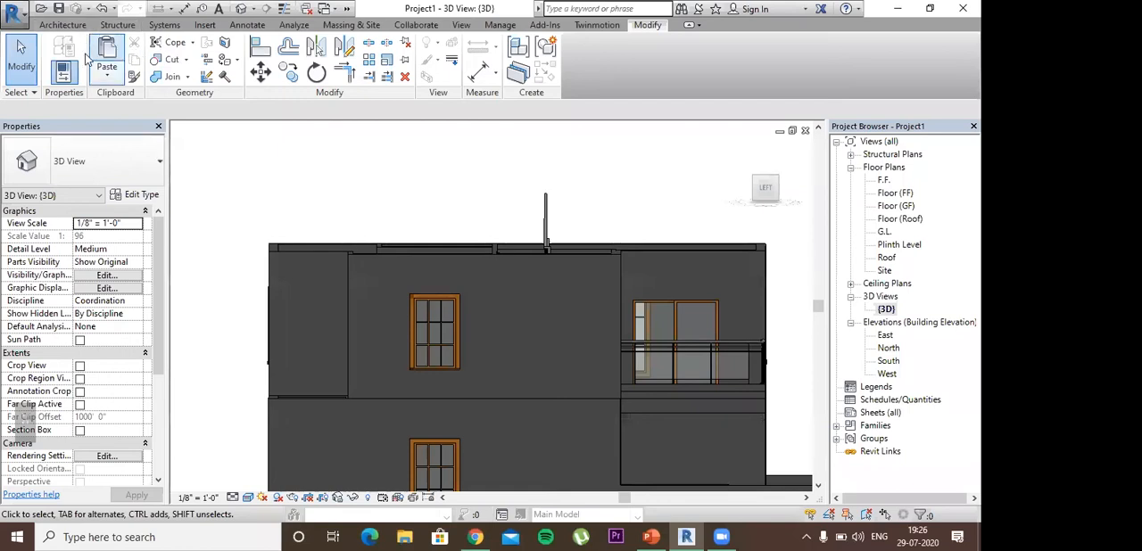
pyautogui.click(62, 24)
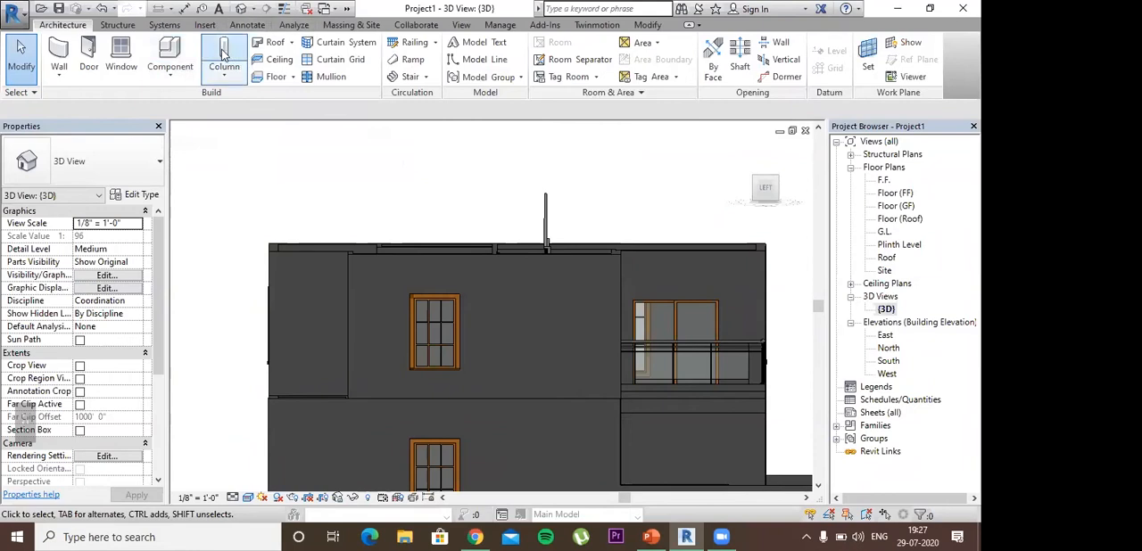
pyautogui.click(173, 53)
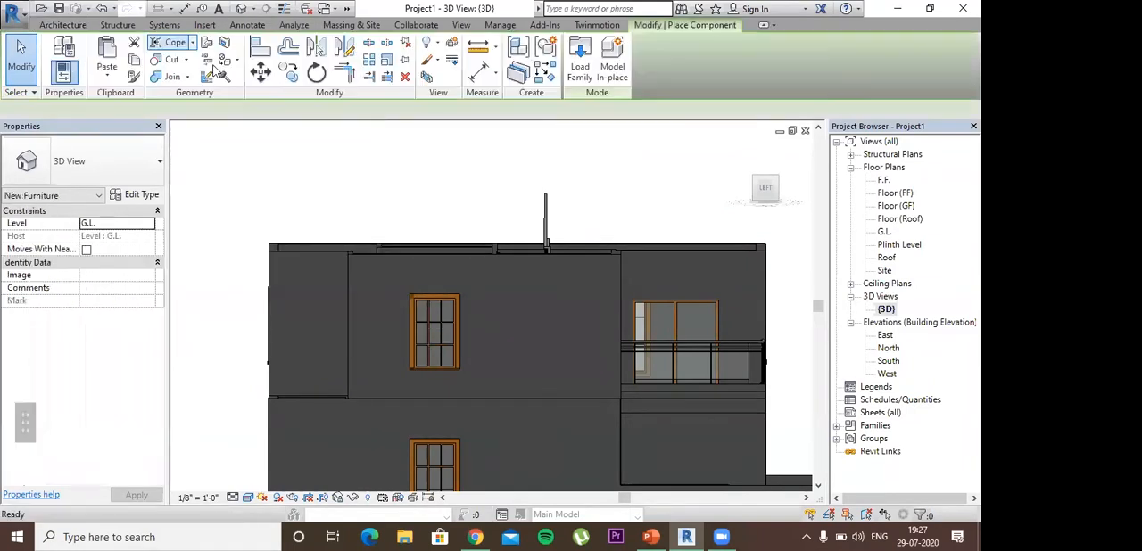
pyautogui.click(612, 64)
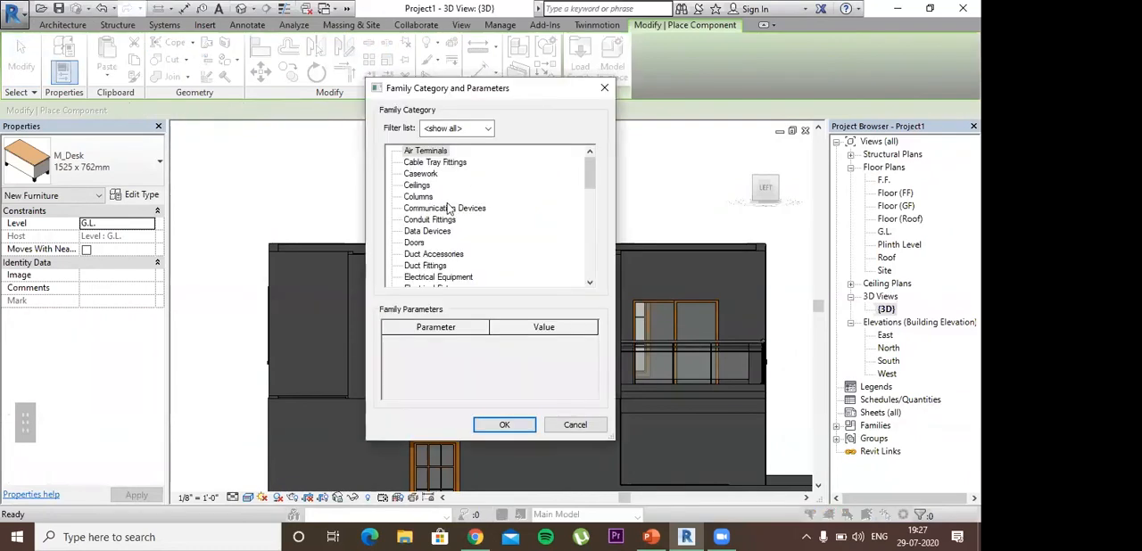
pyautogui.scroll(-2, 446, 210)
pyautogui.scroll(2, 431, 228)
pyautogui.scroll(-3, 431, 227)
pyautogui.doubleClick(446, 254)
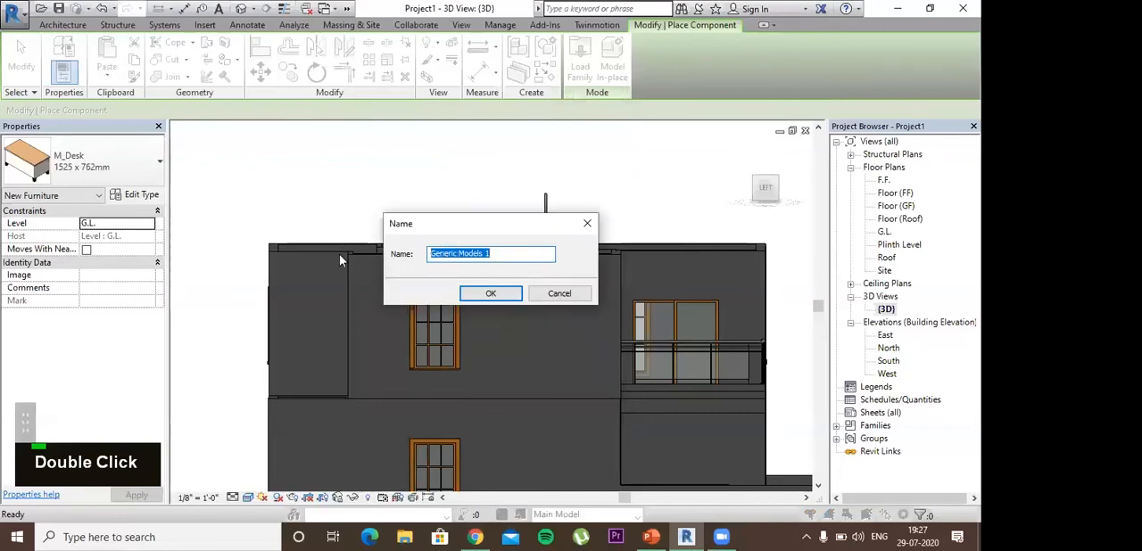
pyautogui.write('Su')
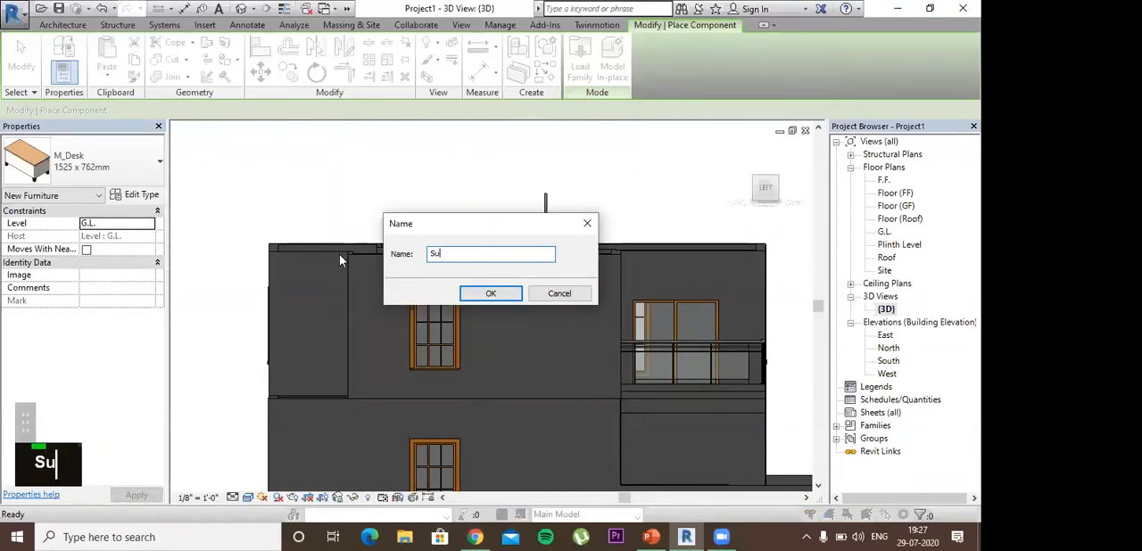
pyautogui.write('nshade')
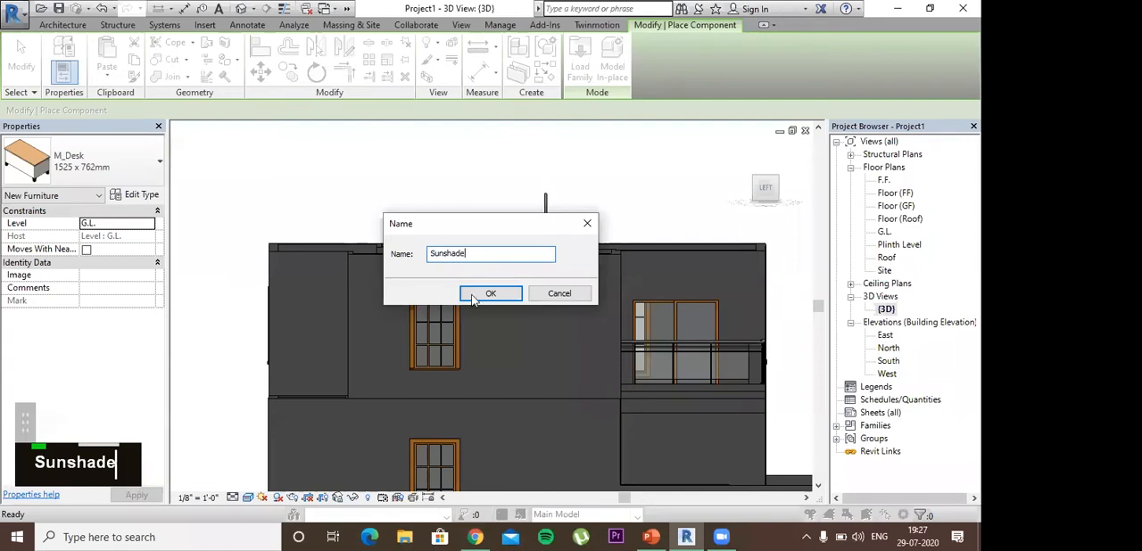
pyautogui.click(474, 296)
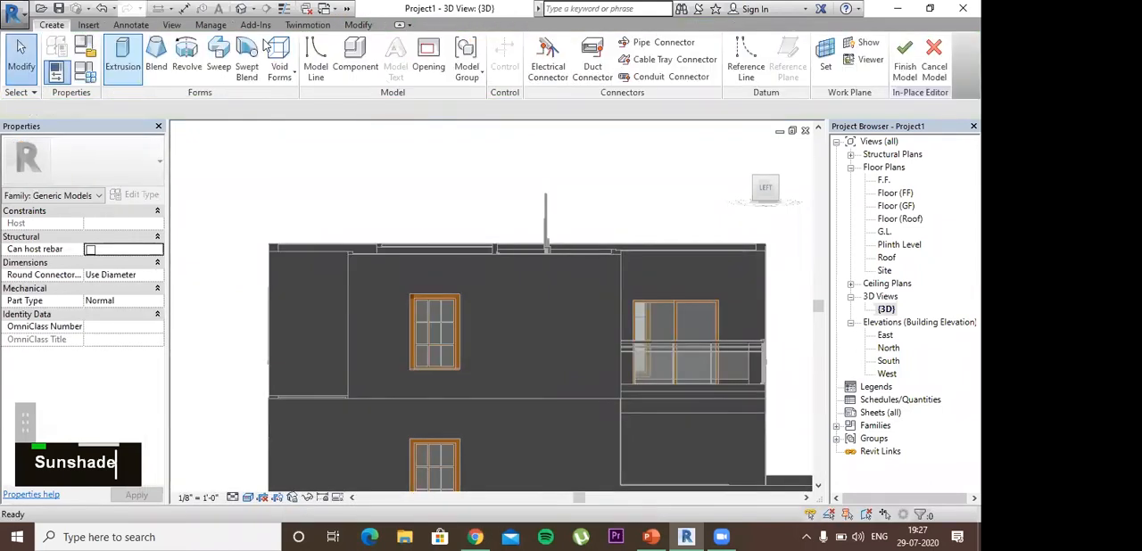
# Step: Begin an extrusion and set the side wall face around the first-floor window as its work plane
pyautogui.click(124, 55)
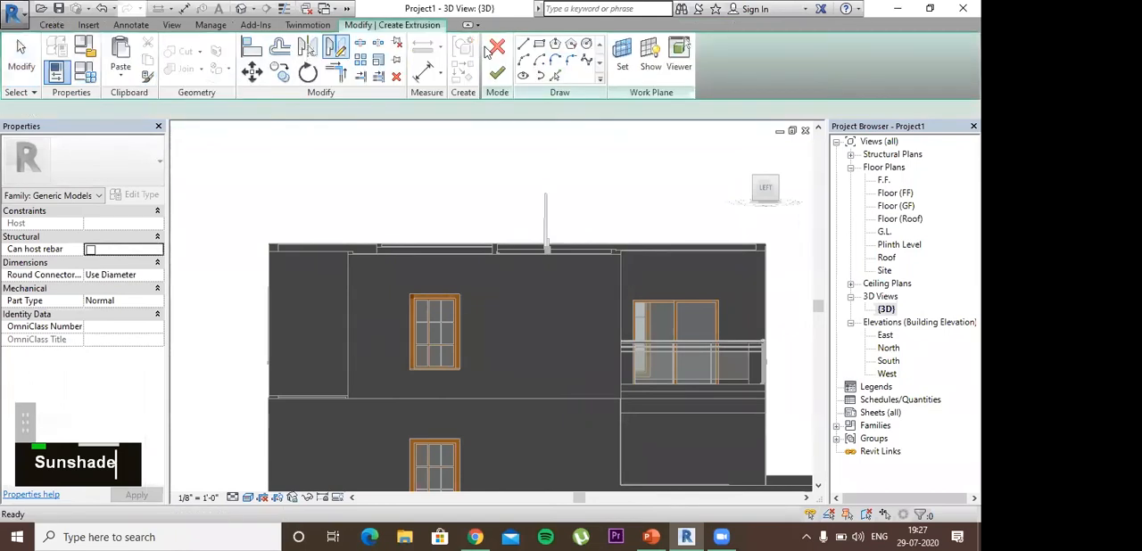
pyautogui.click(539, 44)
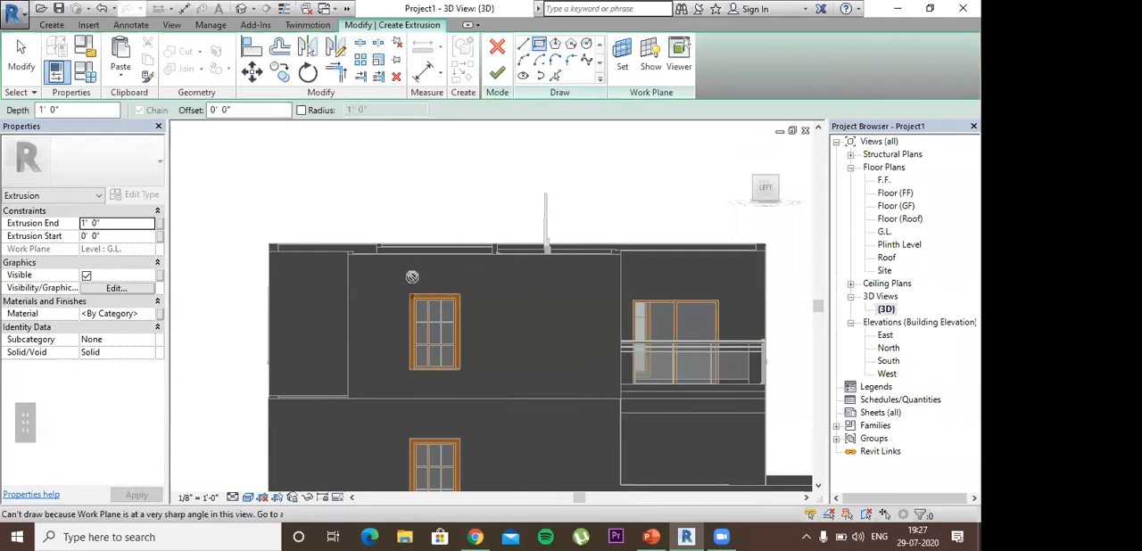
pyautogui.click(615, 55)
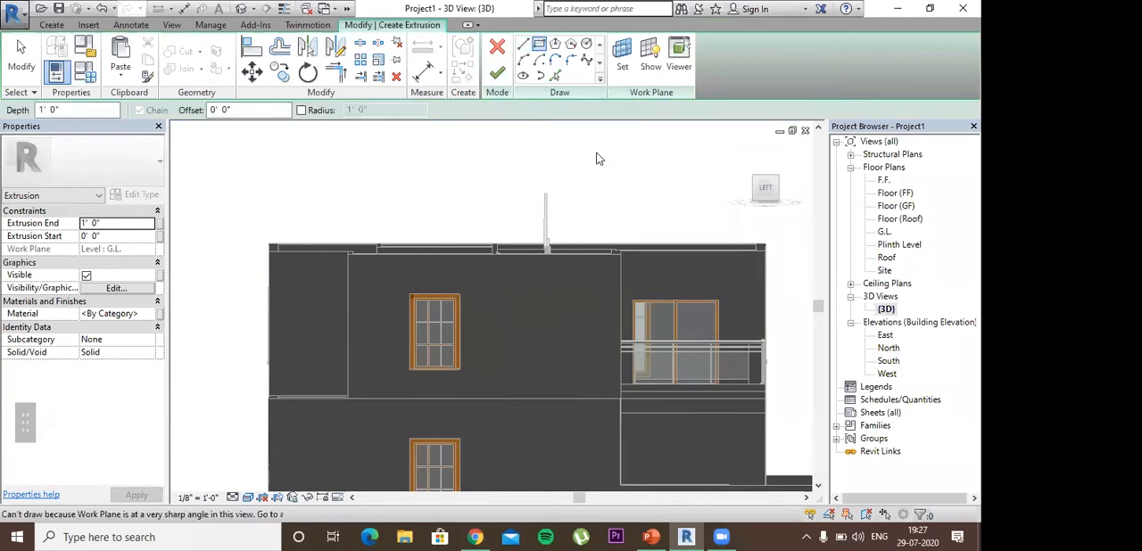
pyautogui.click(384, 284)
pyautogui.click(453, 351)
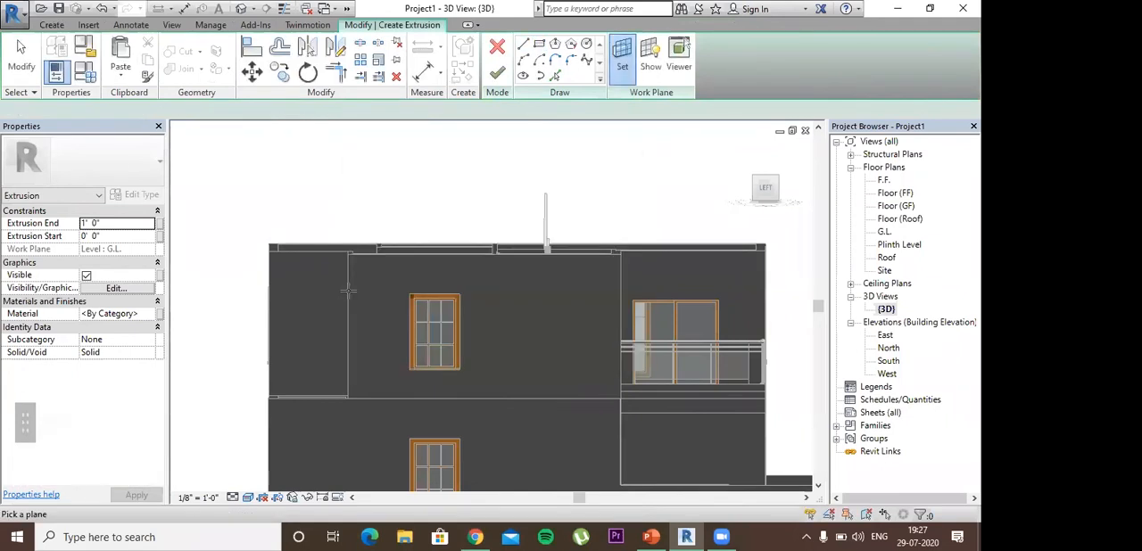
pyautogui.click(369, 293)
pyautogui.scroll(2, 396, 282)
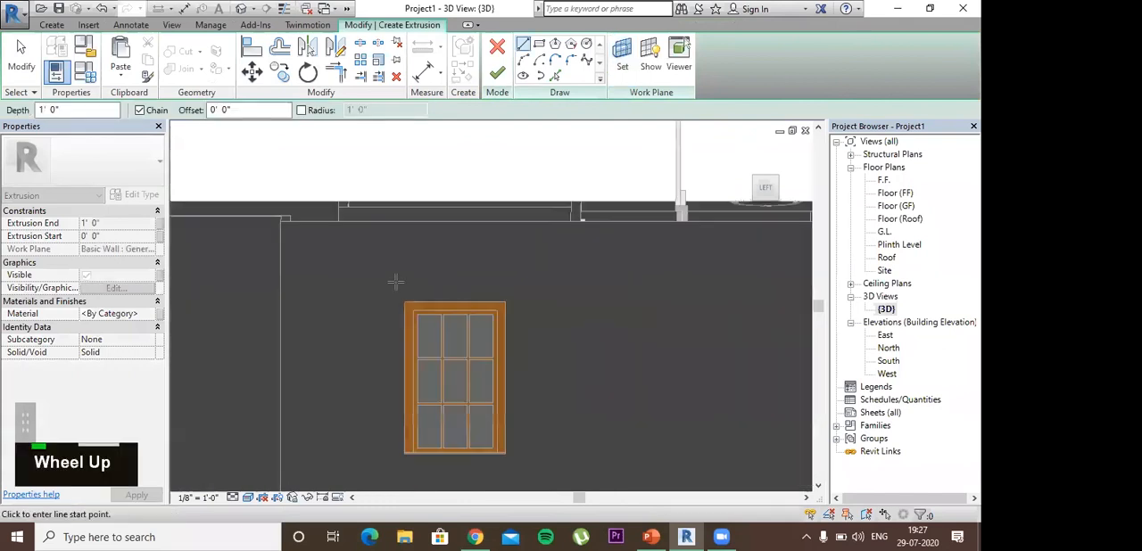
# Step: Sketch a thin rectangle about 5' wide above the first-floor side window and extrude it 1' 0"
pyautogui.click(539, 44)
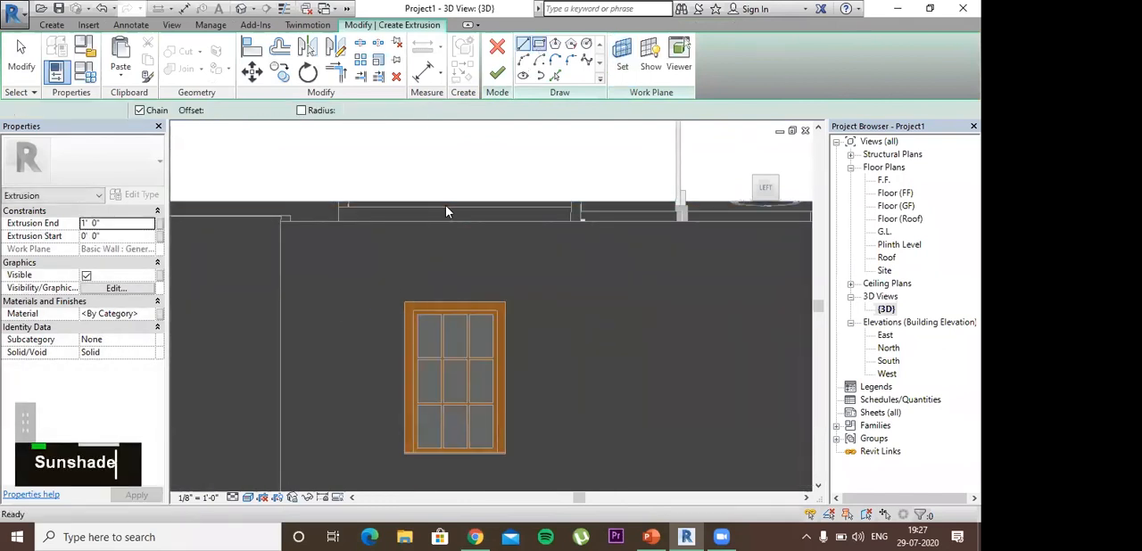
pyautogui.click(382, 271)
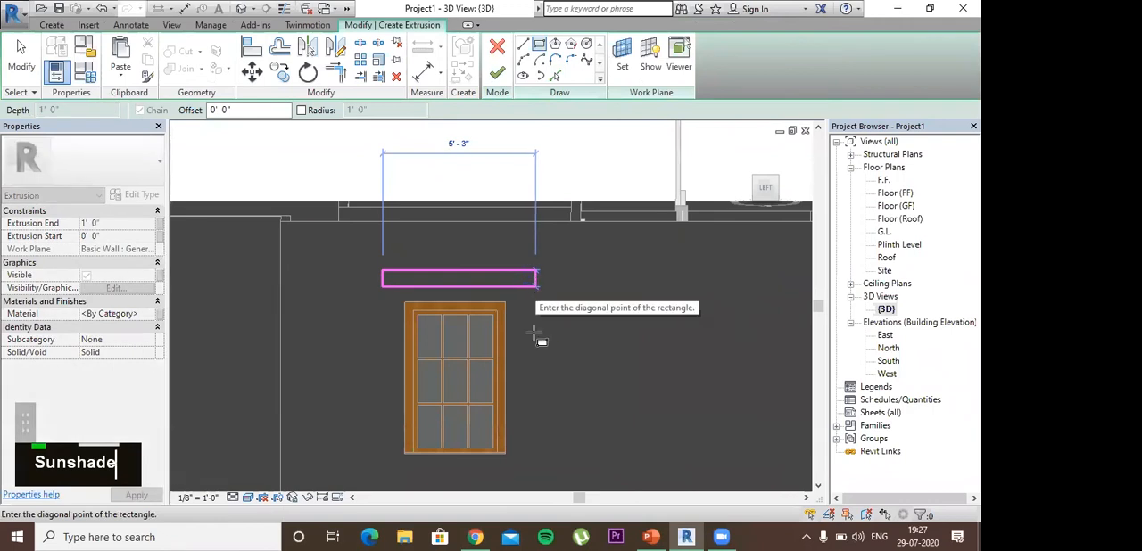
pyautogui.click(528, 286)
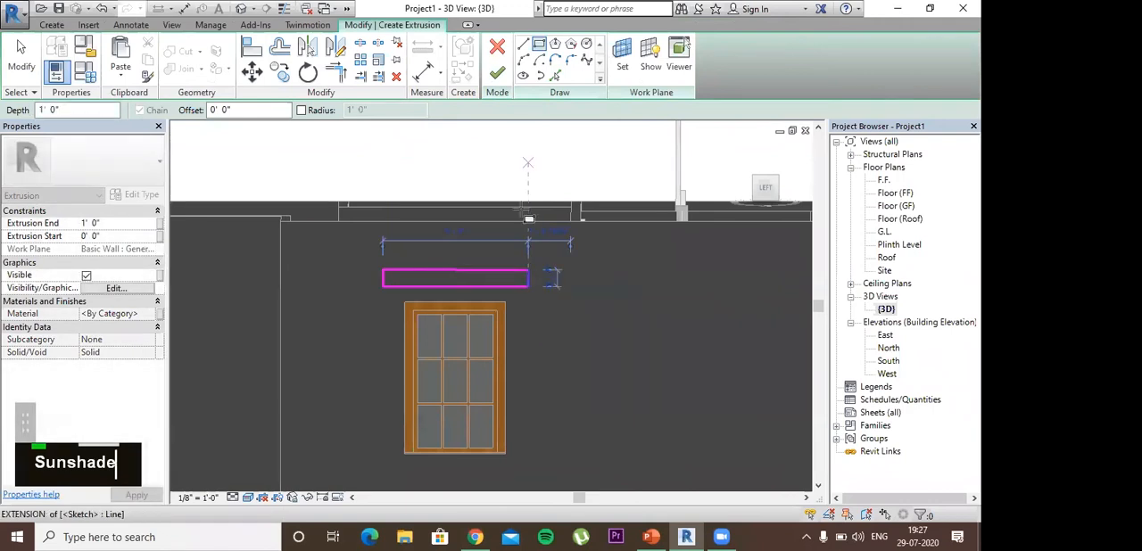
pyautogui.click(497, 73)
pyautogui.keyDown('shift'); pyautogui.moveTo(494, 456); pyautogui.dragTo(435, 289, button='middle'); pyautogui.keyUp('shift')
pyautogui.moveTo(436, 287); pyautogui.dragTo(297, 218)
pyautogui.press('Escape')
# Step: Delete the sunshade extrusion and cancel the in-place model
pyautogui.keyDown('shift'); pyautogui.moveTo(297, 218); pyautogui.dragTo(470, 298, button='middle'); pyautogui.keyUp('shift')
pyautogui.rightClick(463, 291)
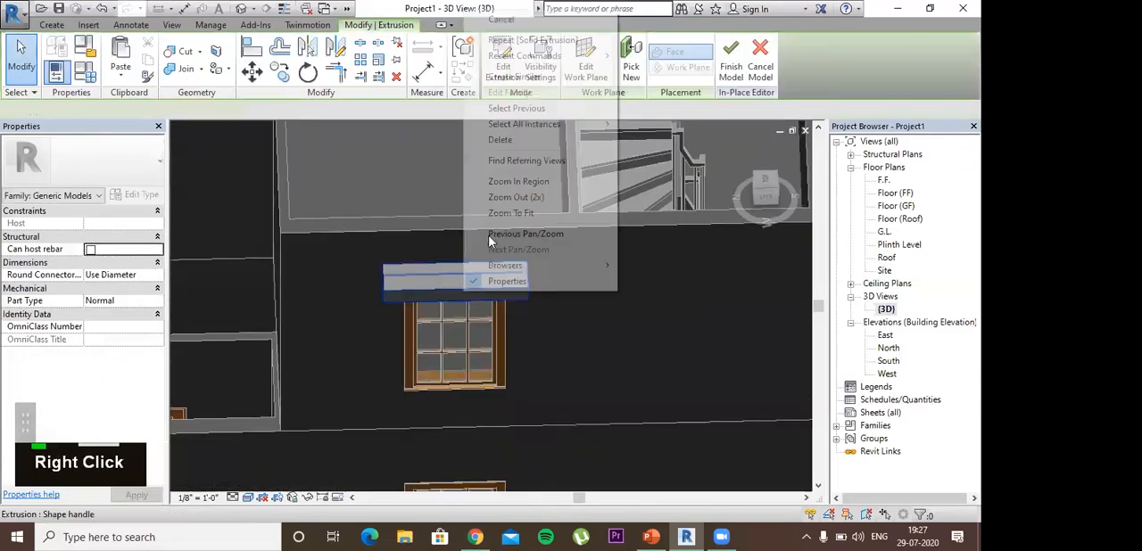
pyautogui.click(498, 135)
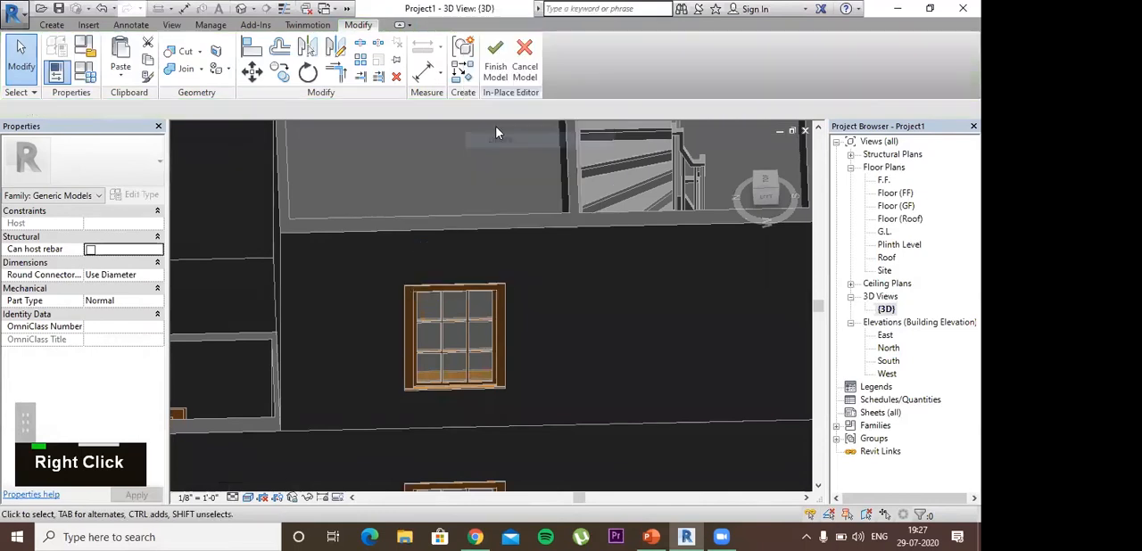
pyautogui.click(525, 63)
pyautogui.click(526, 285)
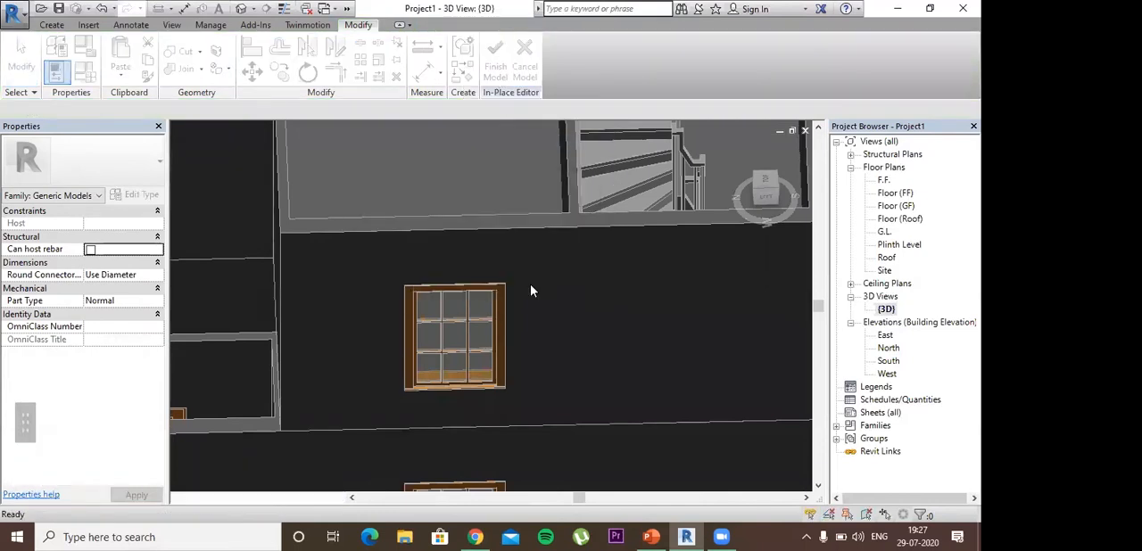
# Step: Open the West elevation showing the side wall with the casement windows and the balcony
pyautogui.scroll(-3, 512, 286)
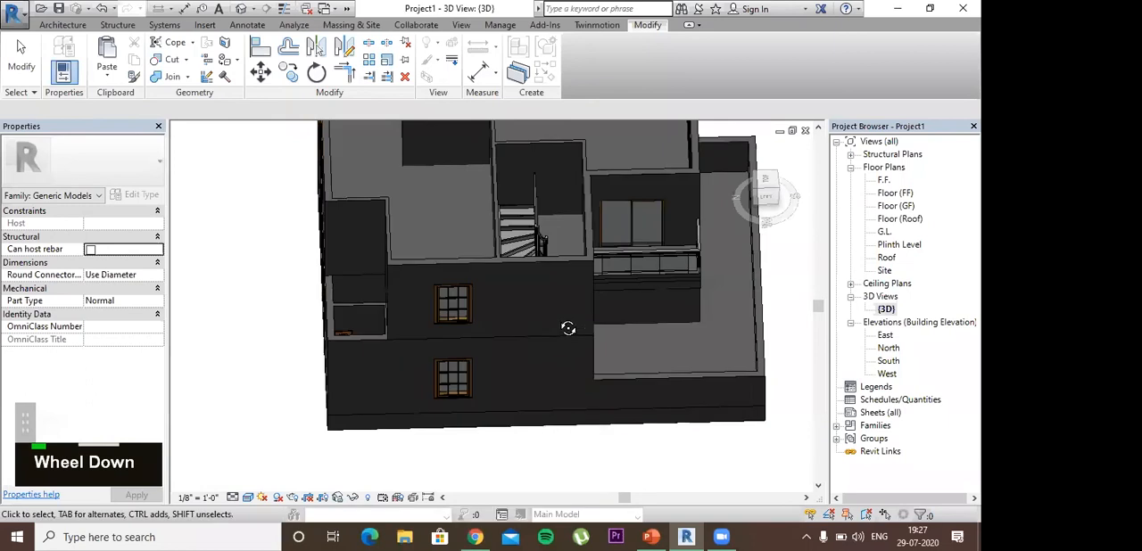
pyautogui.keyDown('shift'); pyautogui.moveTo(594, 273); pyautogui.dragTo(616, 253, button='middle'); pyautogui.keyUp('shift')
pyautogui.keyDown('shift'); pyautogui.moveTo(629, 286); pyautogui.dragTo(889, 252, button='middle'); pyautogui.keyUp('shift')
pyautogui.keyDown('shift'); pyautogui.moveTo(638, 303); pyautogui.dragTo(529, 281, button='middle'); pyautogui.keyUp('shift')
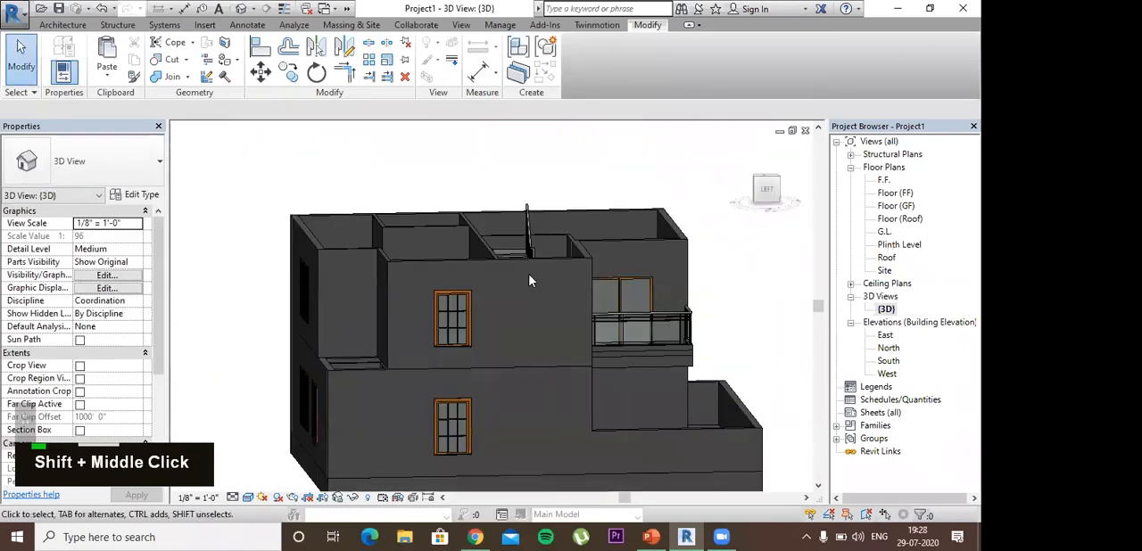
pyautogui.click(453, 299)
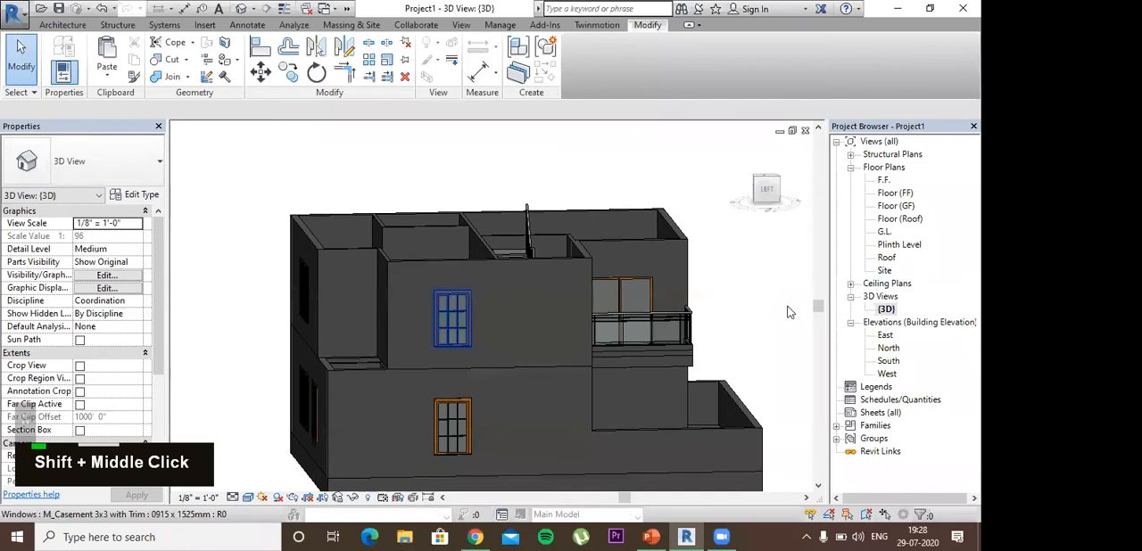
pyautogui.doubleClick(888, 361)
pyautogui.doubleClick(890, 348)
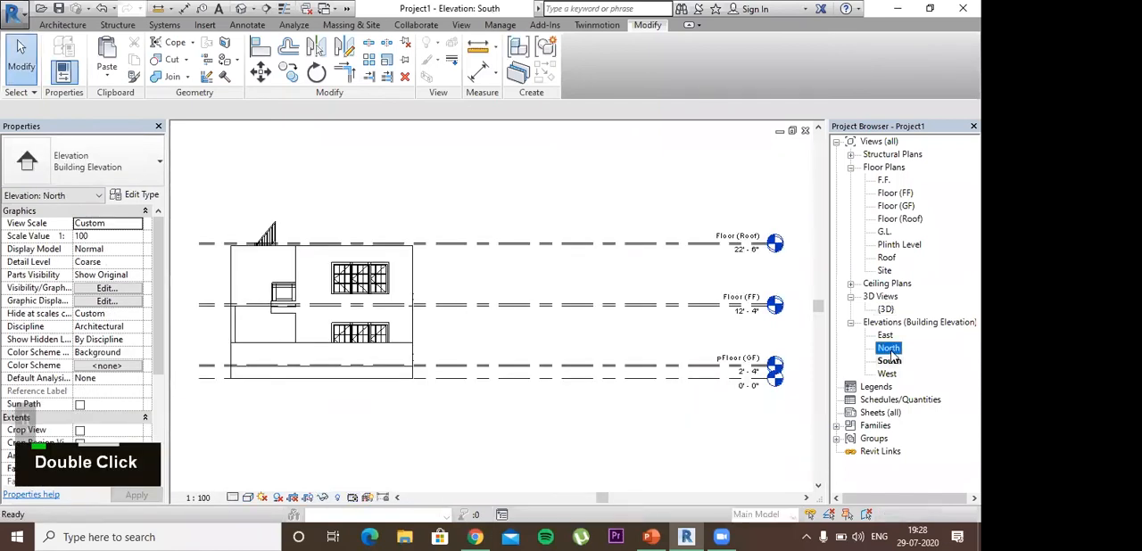
pyautogui.click(887, 375)
pyautogui.doubleClick(887, 374)
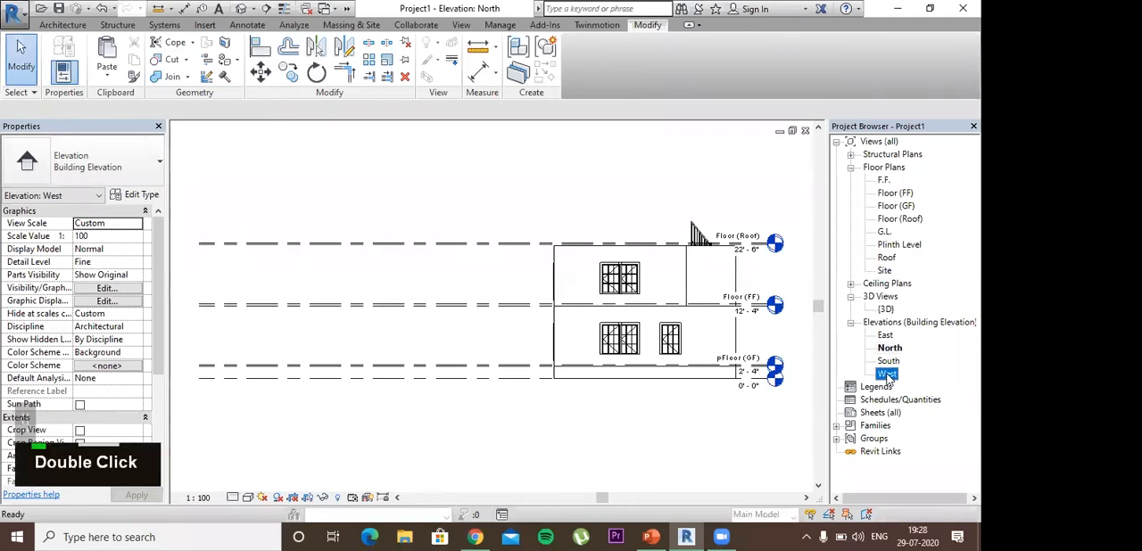
# Step: Draw a level line at 19' 8", just above the head of the first-floor side window
pyautogui.scroll(5, 434, 281)
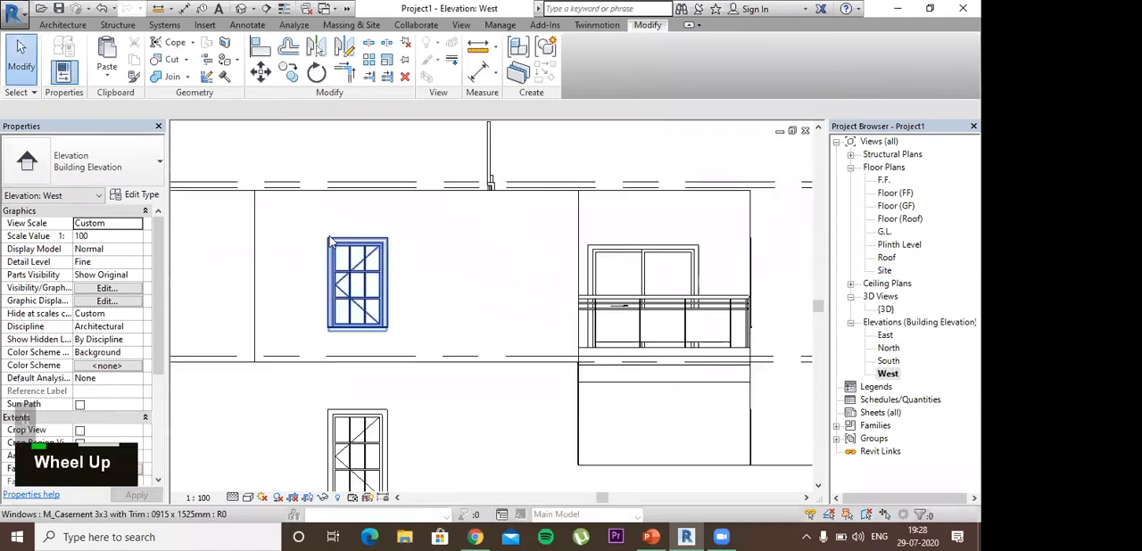
pyautogui.scroll(3, 357, 230)
pyautogui.scroll(-2, 357, 229)
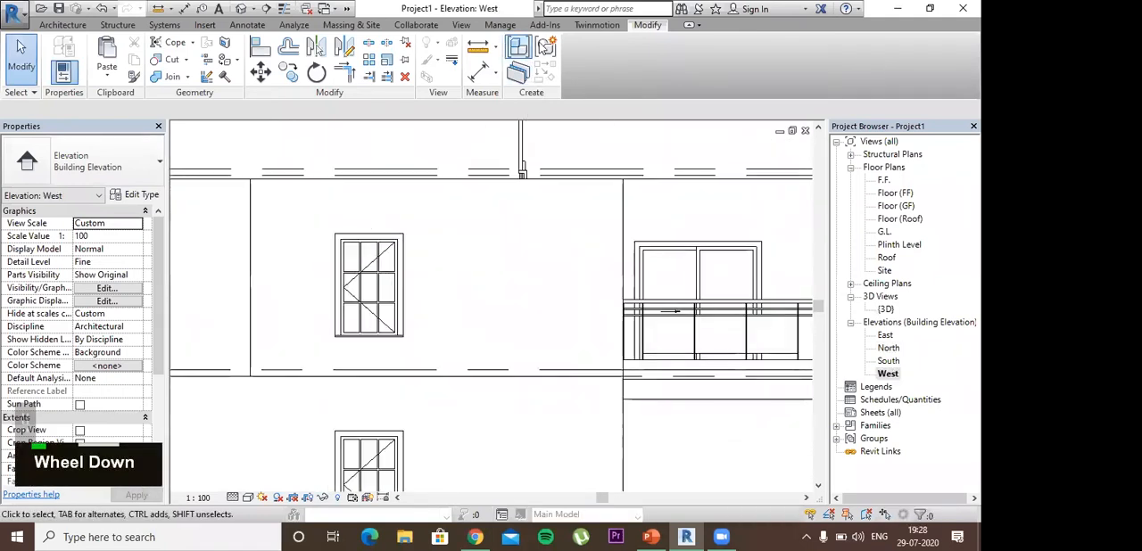
pyautogui.click(83, 27)
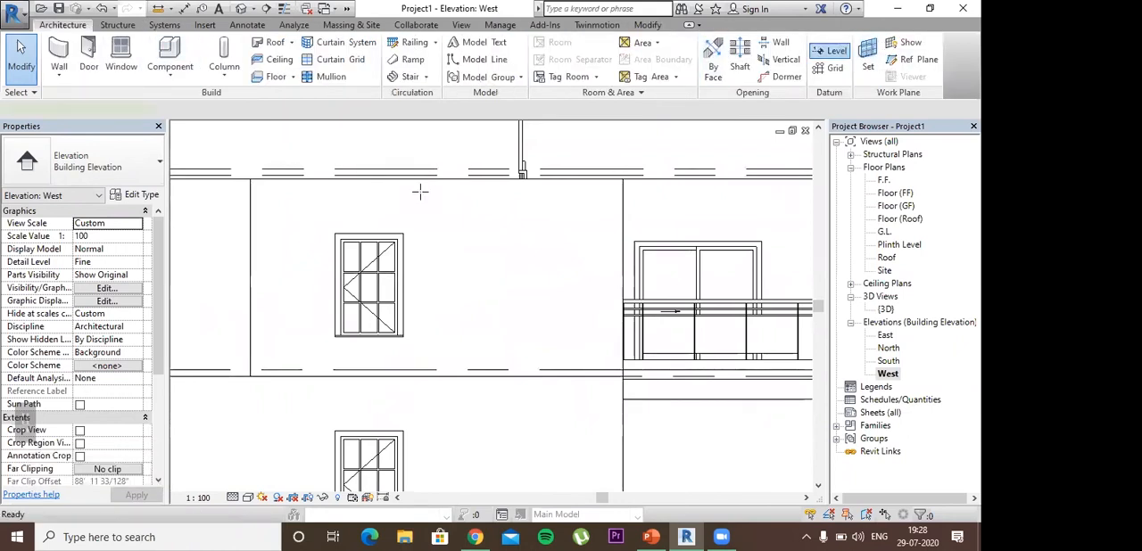
pyautogui.press('l')
pyautogui.press('l')
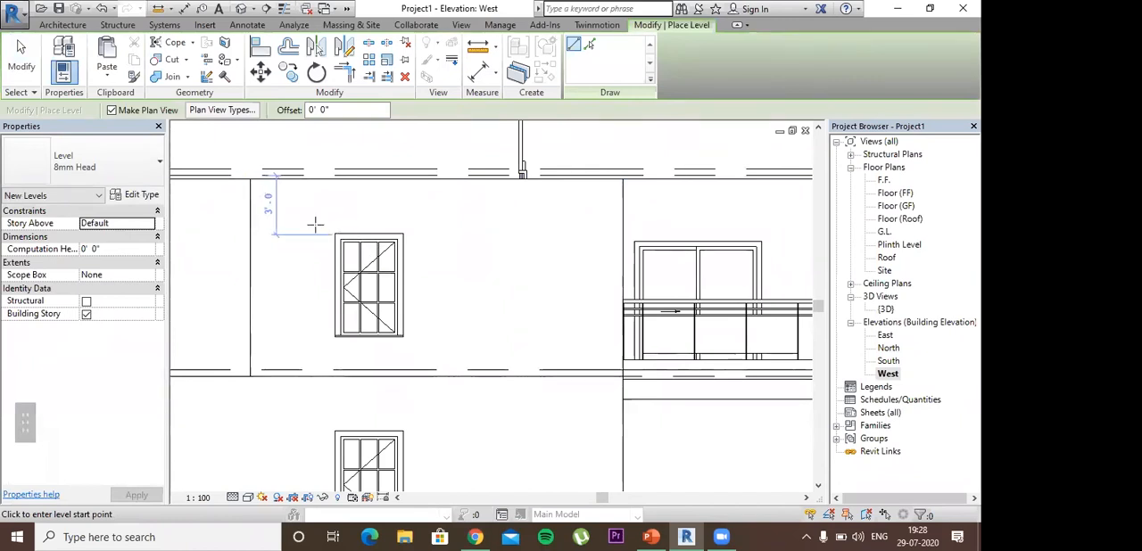
pyautogui.click(314, 224)
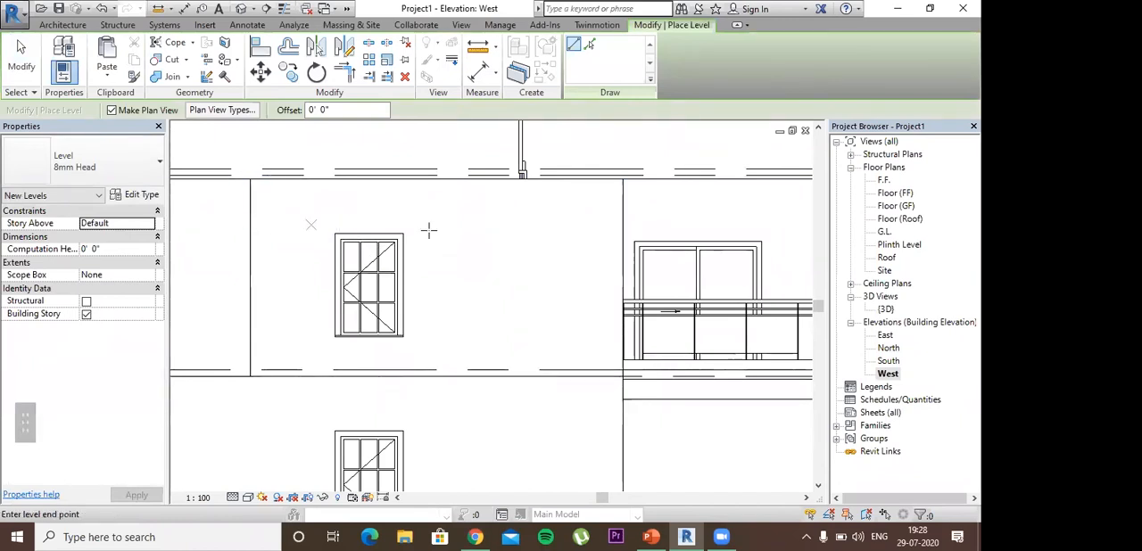
pyautogui.click(551, 224)
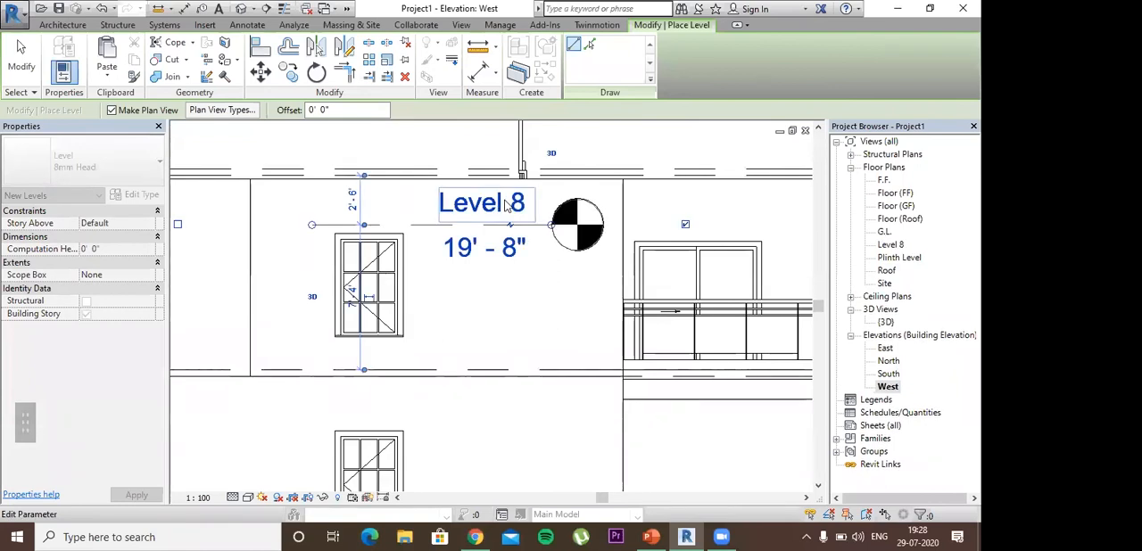
# Step: Rename the new level SS together with its corresponding views, and open the SS floor plan
pyautogui.click(505, 205)
pyautogui.write('SS')
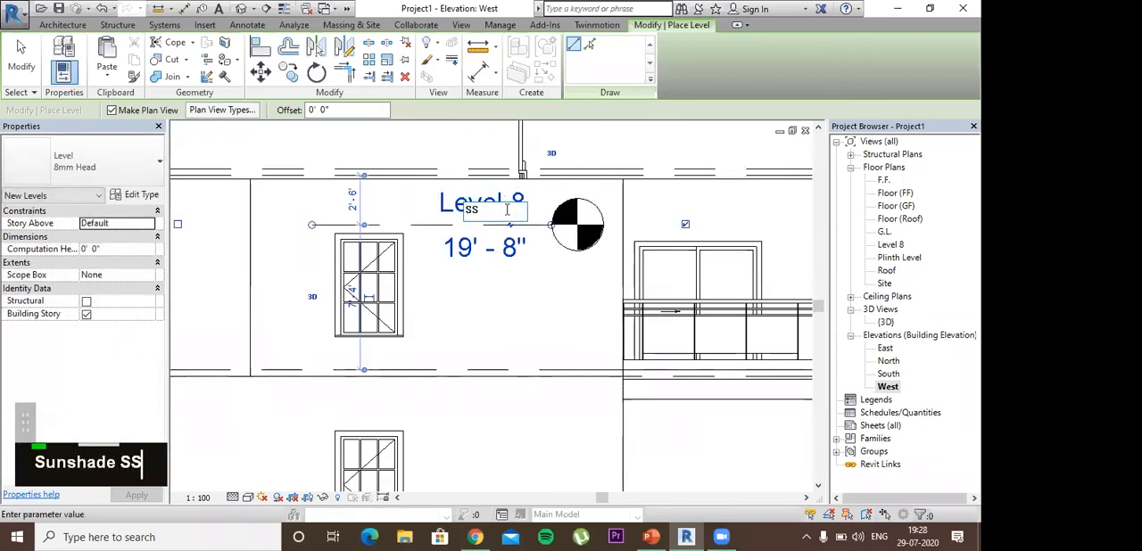
pyautogui.click(543, 298)
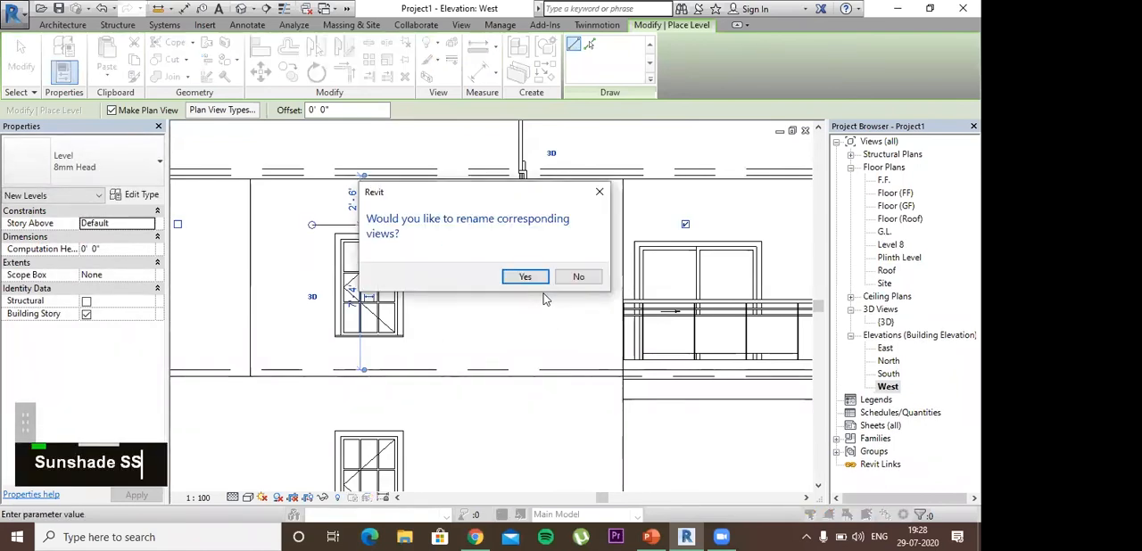
pyautogui.click(538, 278)
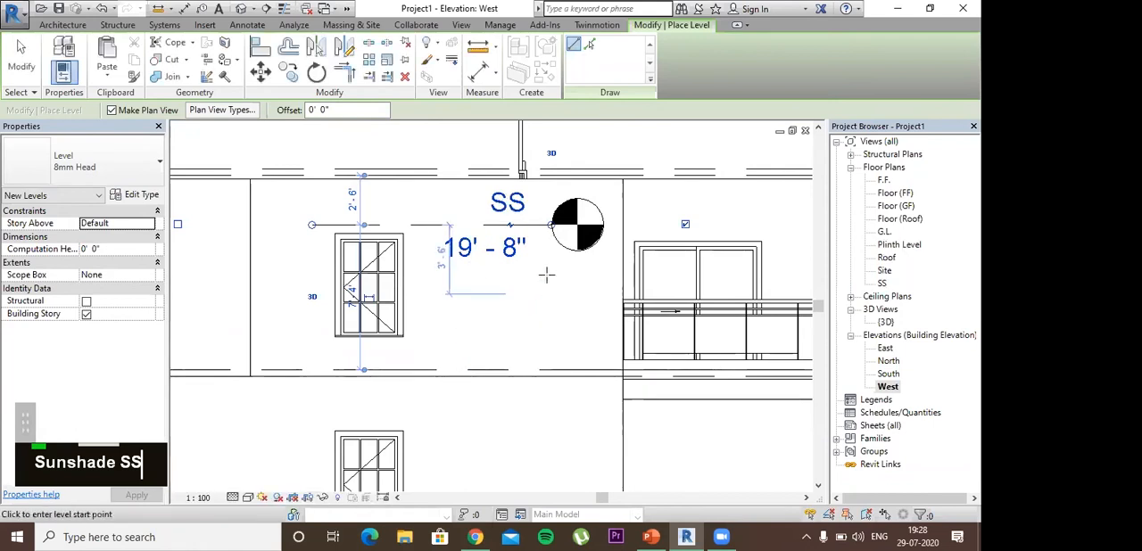
pyautogui.doubleClick(881, 284)
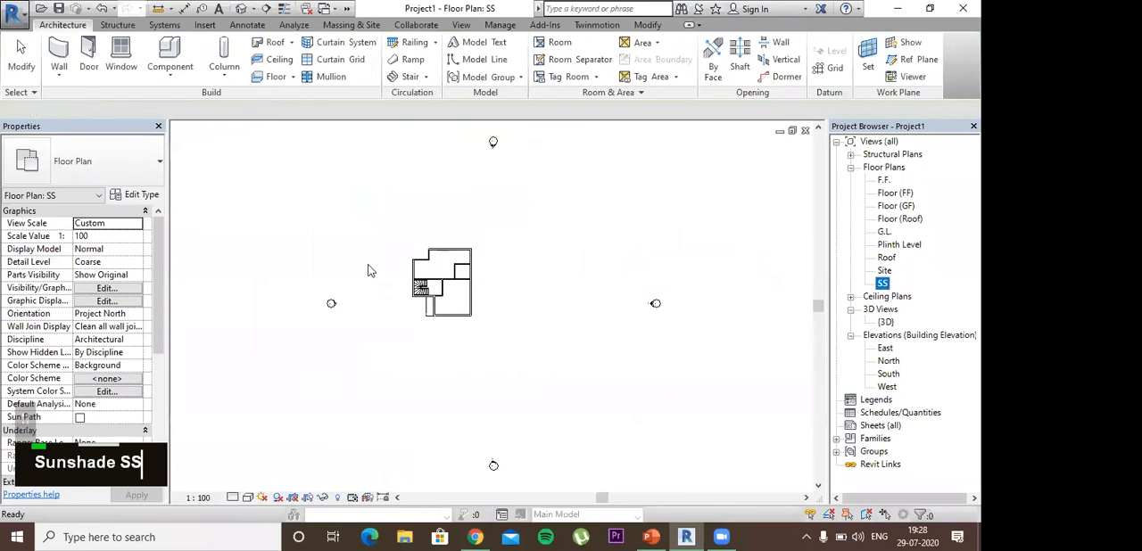
# Step: Set the SS floor plan's visual style to Wireframe
pyautogui.scroll(3, 418, 285)
pyautogui.scroll(2, 460, 233)
pyautogui.scroll(-1, 461, 232)
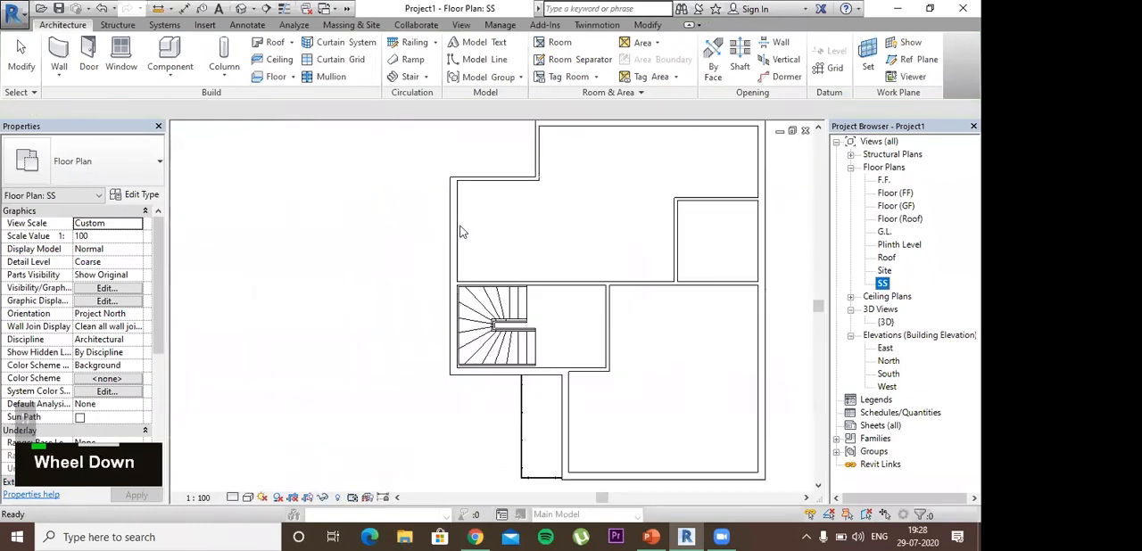
pyautogui.click(248, 497)
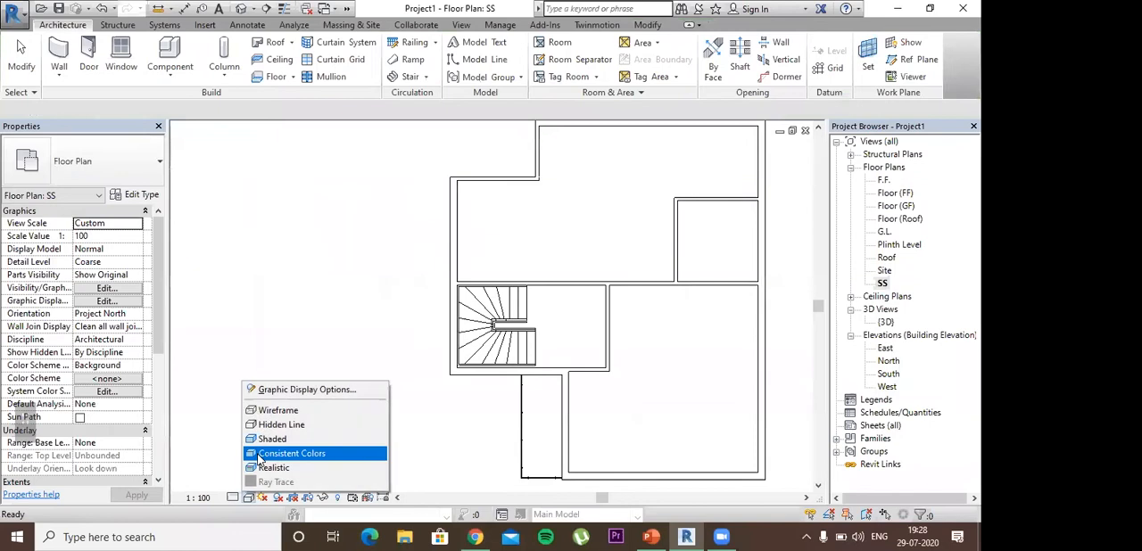
pyautogui.click(268, 410)
# Step: Create a rectangular Generic 150mm floor about 4' 3" long on the SS level, along the outer wall face at the side window
pyautogui.scroll(2, 434, 256)
pyautogui.scroll(-3, 503, 238)
pyautogui.moveTo(548, 287); pyautogui.dragTo(509, 302, button='middle')
pyautogui.scroll(3, 425, 258)
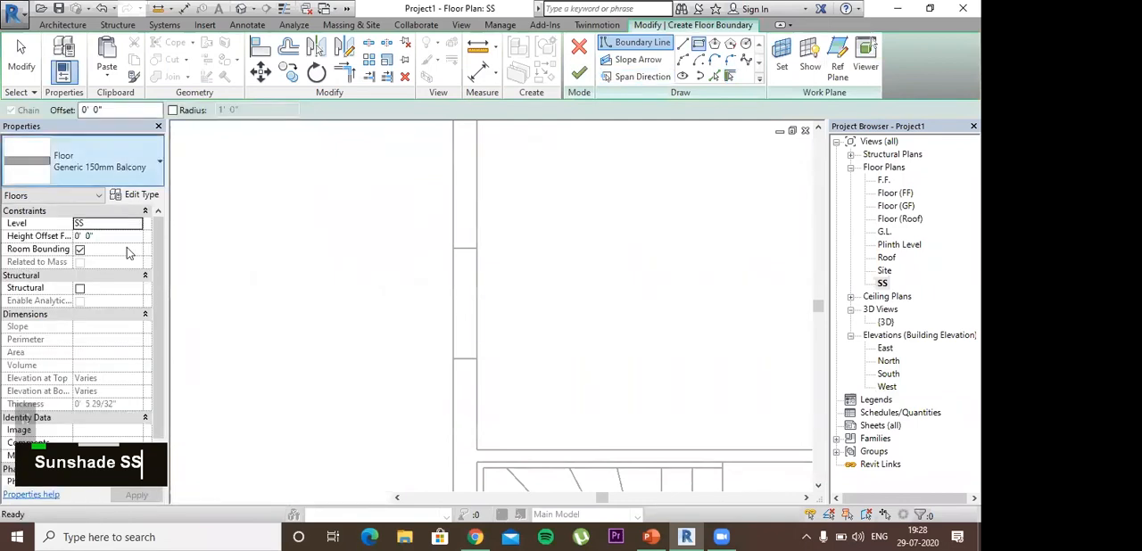
pyautogui.click(98, 165)
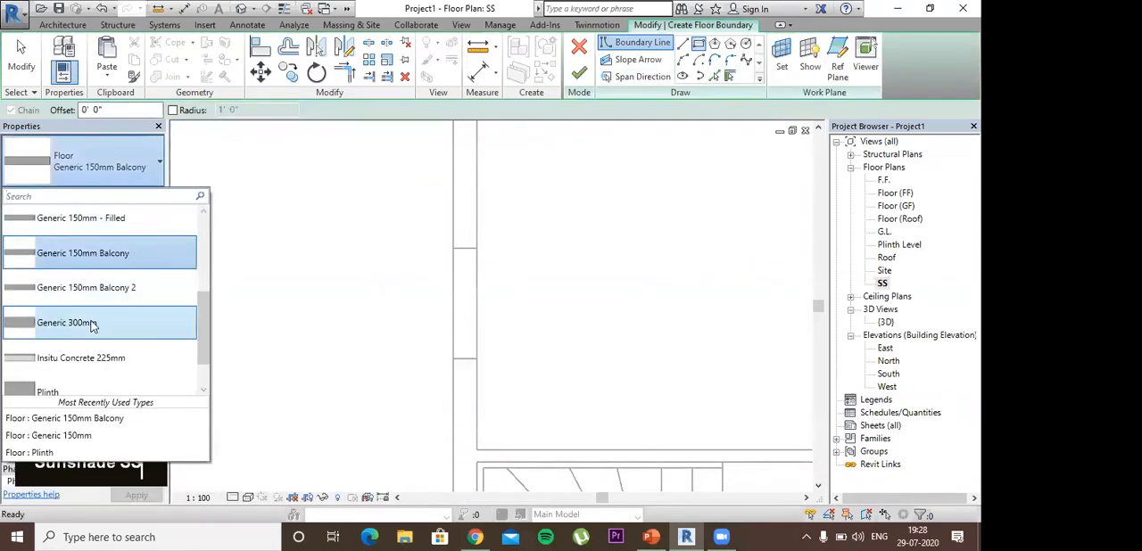
pyautogui.scroll(1, 92, 266)
pyautogui.click(92, 259)
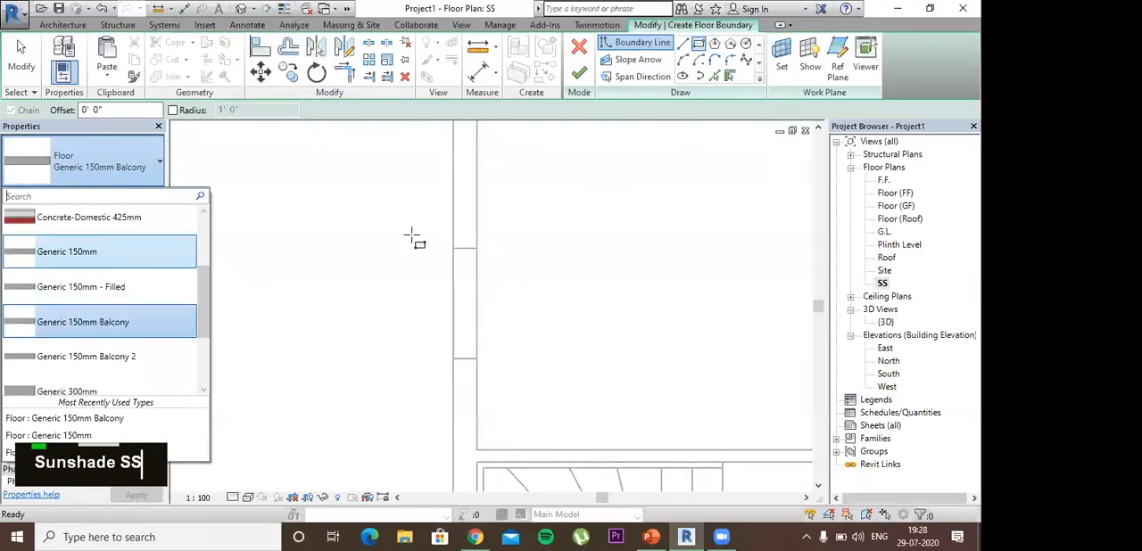
pyautogui.click(454, 216)
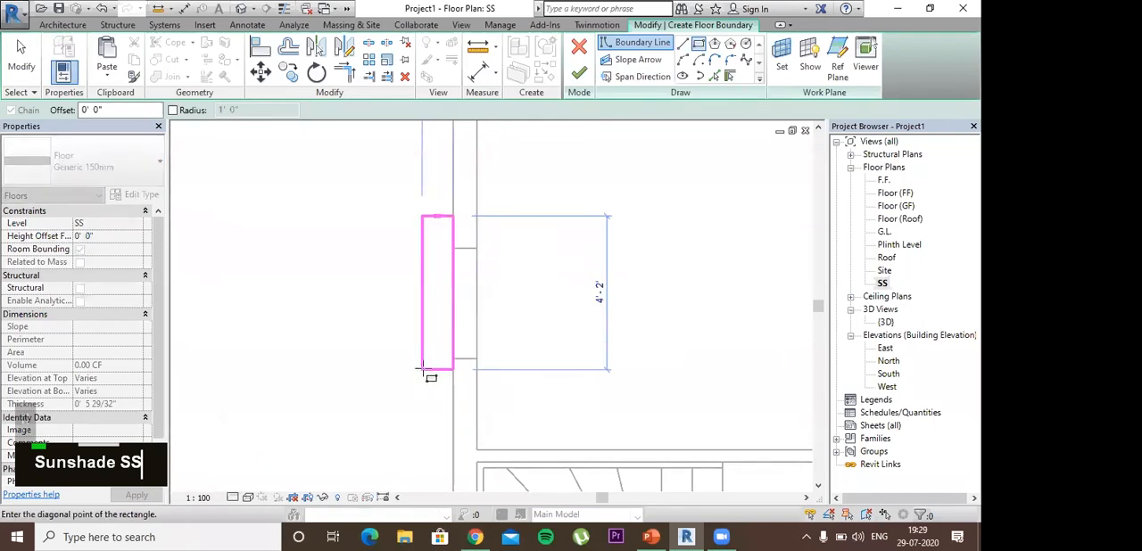
pyautogui.click(423, 373)
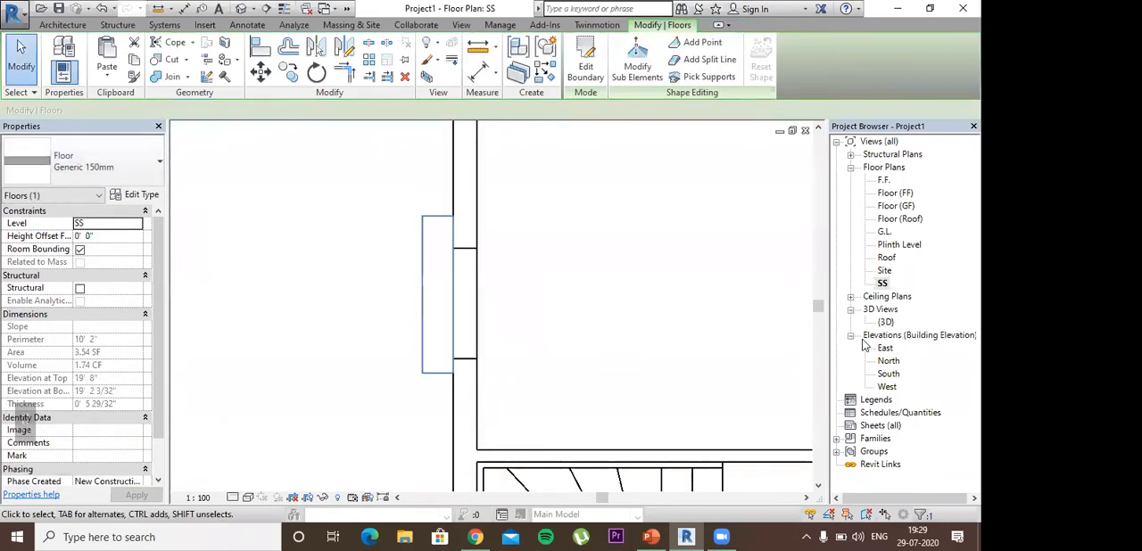
# Step: Open the 3D view and examine the new sunshade slab above the first-floor side window from several angles
pyautogui.doubleClick(885, 322)
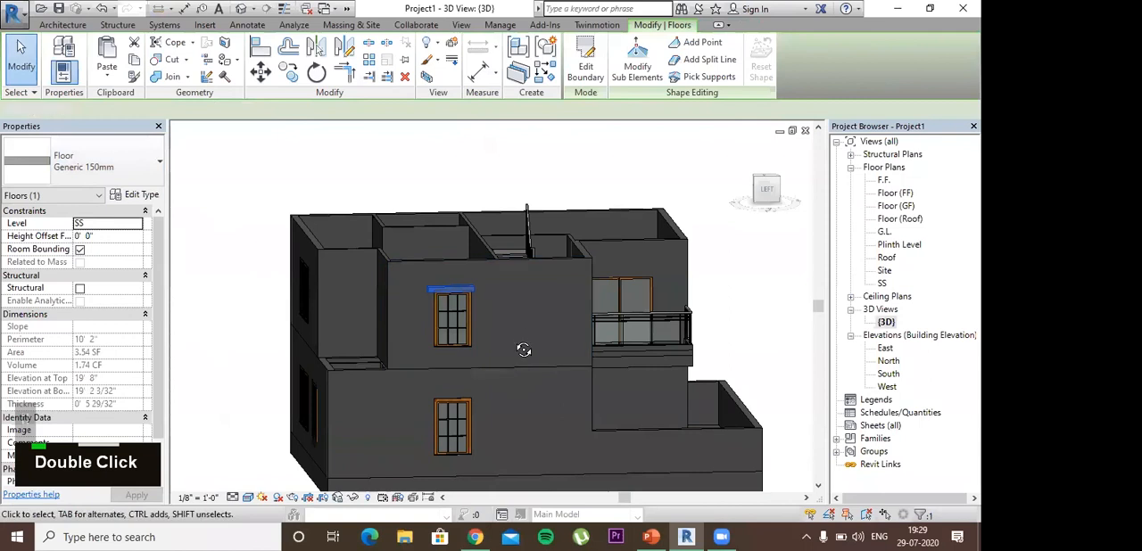
pyautogui.press('Escape')
pyautogui.keyDown('shift'); pyautogui.moveTo(527, 349); pyautogui.dragTo(499, 288, button='middle'); pyautogui.keyUp('shift')
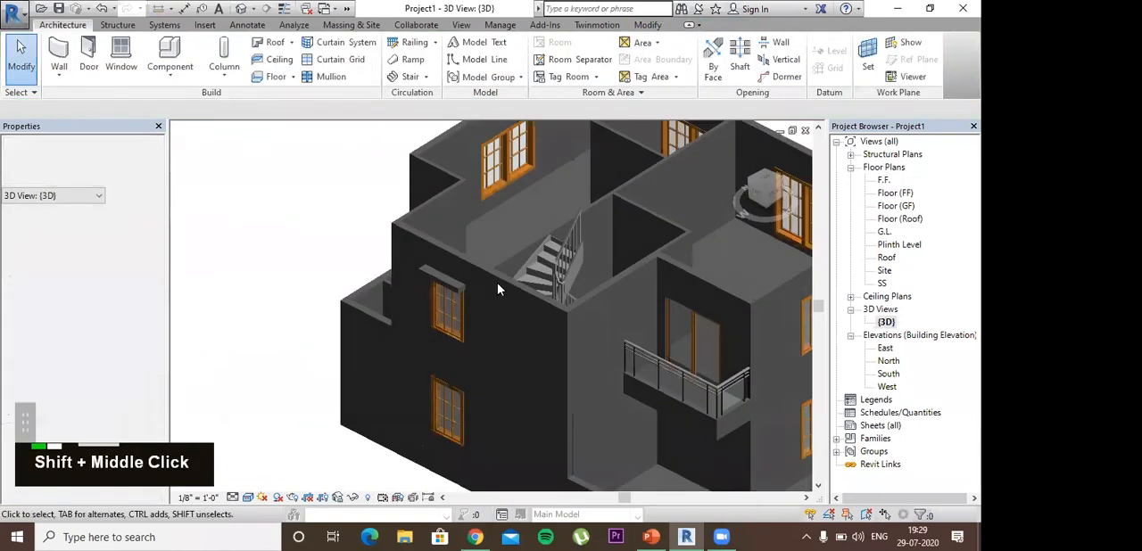
pyautogui.scroll(3, 501, 432)
pyautogui.keyDown('shift'); pyautogui.moveTo(501, 433); pyautogui.dragTo(530, 382, button='middle'); pyautogui.keyUp('shift')
pyautogui.scroll(5, 530, 382)
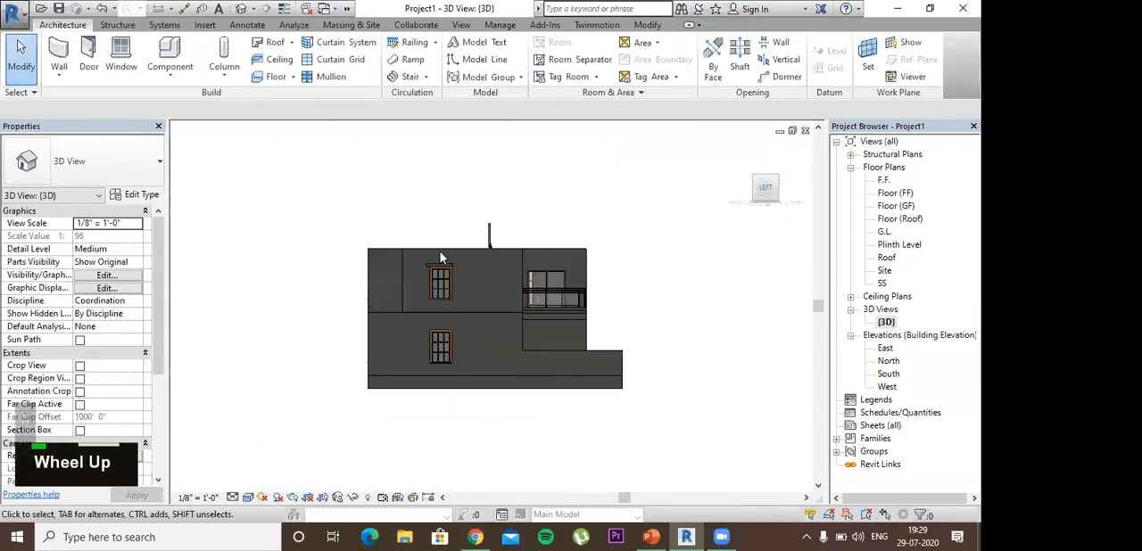
# Step: Nudge the sunshade slab sideways over the first-floor window and up to a height offset of 0' 6"
pyautogui.click(498, 169)
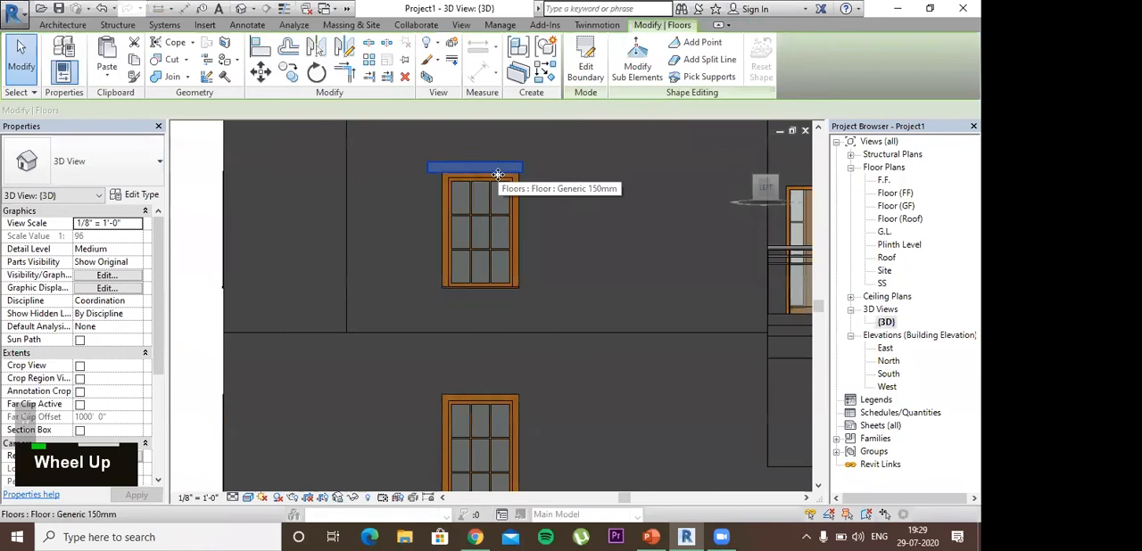
pyautogui.press('Right')
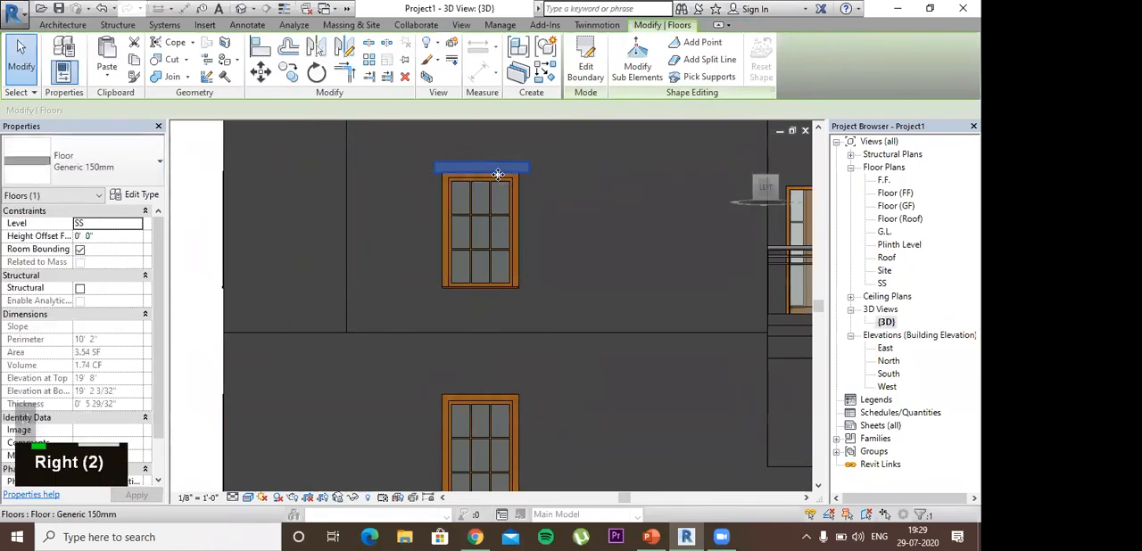
pyautogui.press('Up')
pyautogui.press('Up')
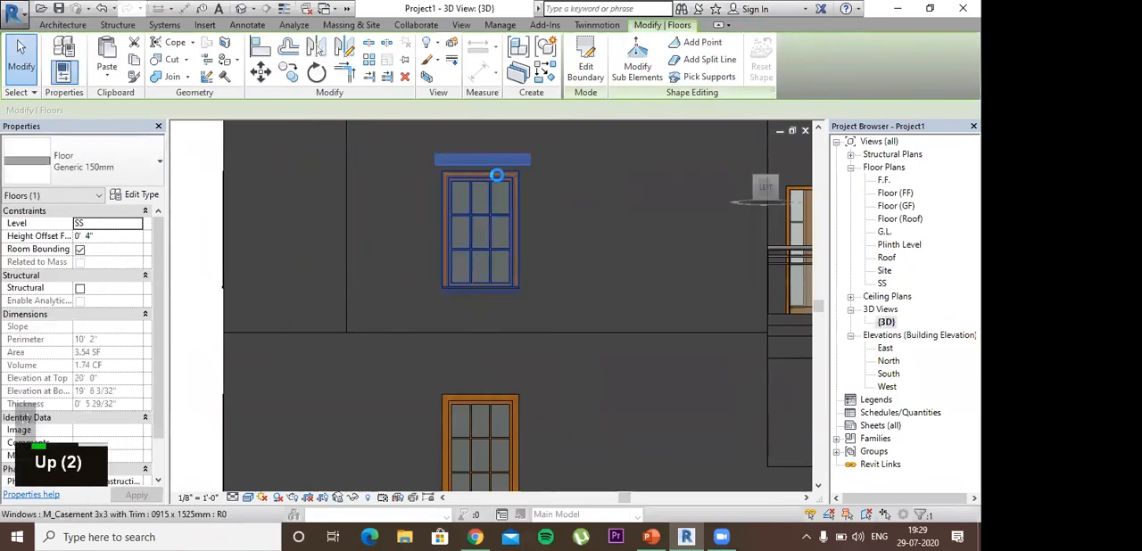
pyautogui.press('Left')
pyautogui.press('Up')
pyautogui.press('Right')
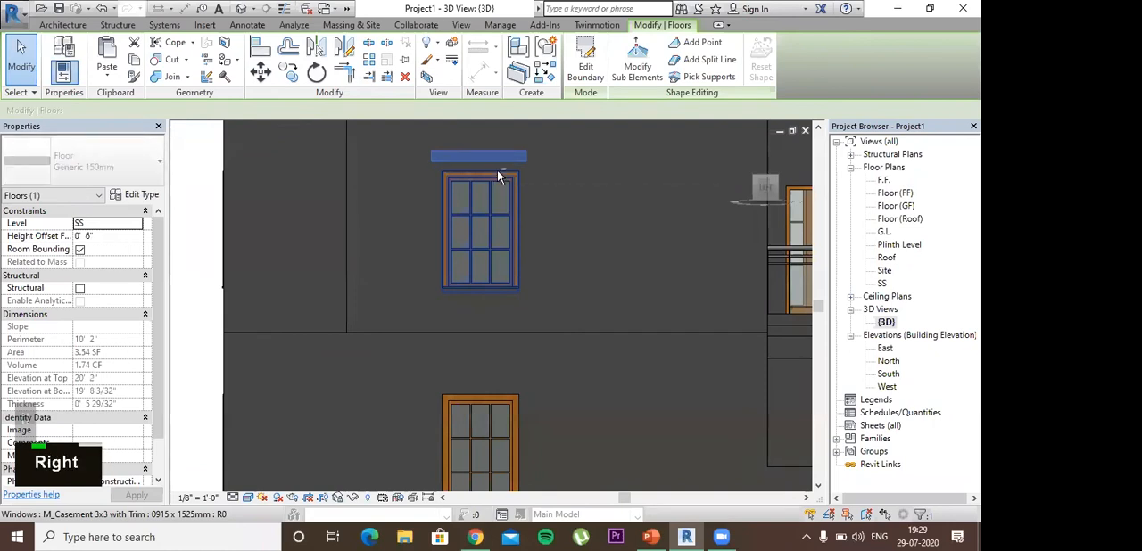
# Step: Edit the sunshade slab's boundary, shift its outer edge slightly farther from the wall, and finish the sketch
pyautogui.keyDown('shift'); pyautogui.moveTo(618, 222); pyautogui.dragTo(498, 176, button='middle'); pyautogui.keyUp('shift')
pyautogui.doubleClick(498, 176)
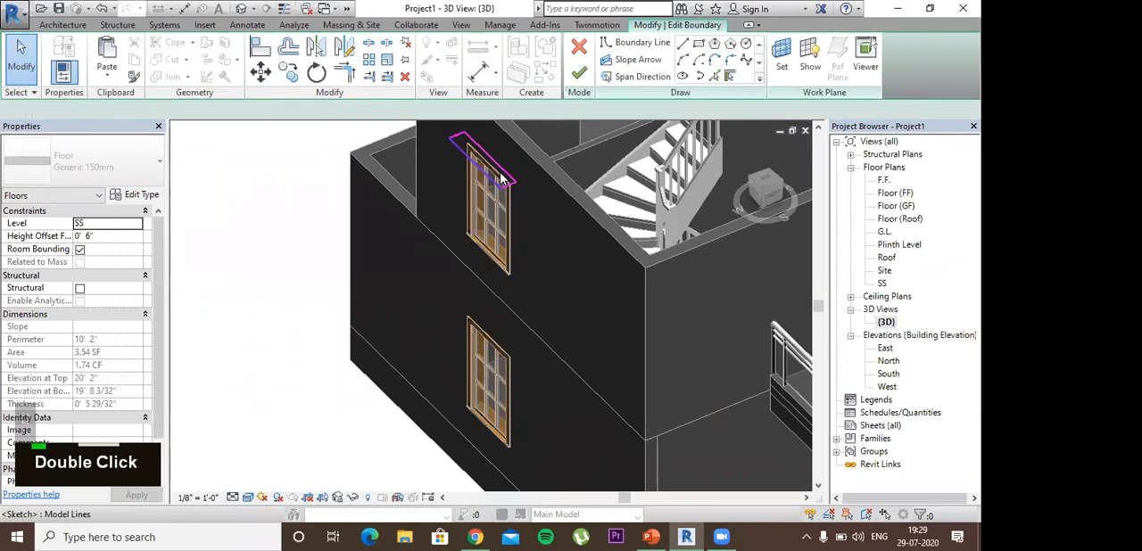
pyautogui.click(502, 179)
pyautogui.doubleClick(502, 179)
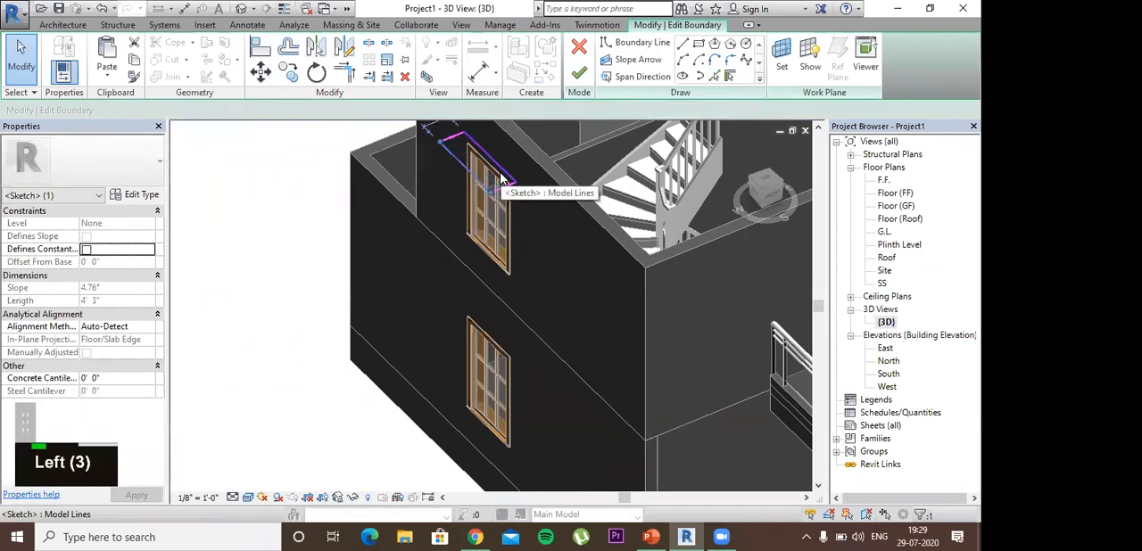
pyautogui.click(579, 72)
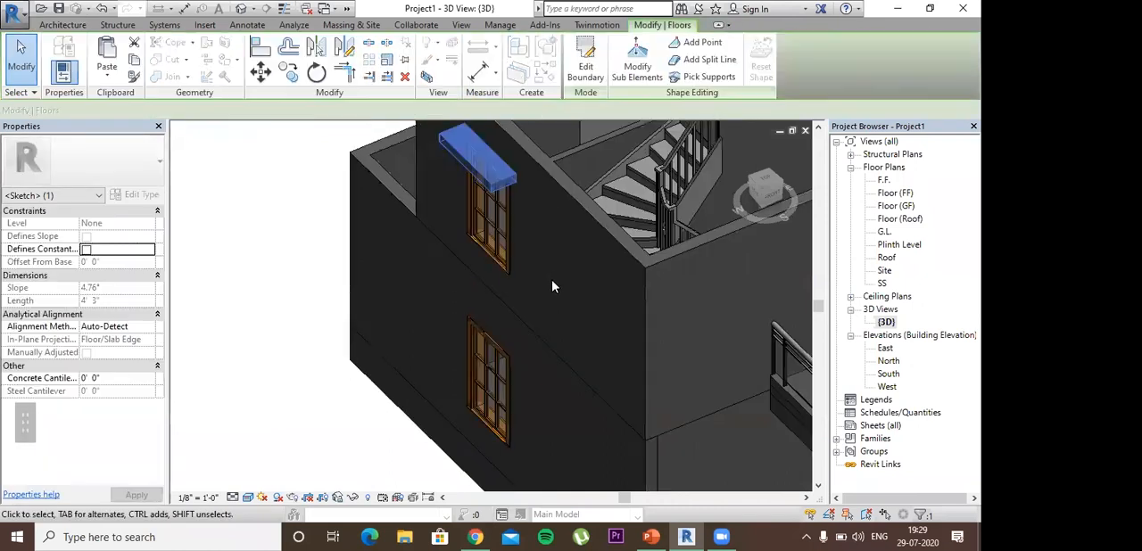
pyautogui.press('Escape')
pyautogui.keyDown('shift'); pyautogui.moveTo(637, 170); pyautogui.dragTo(513, 227, button='middle'); pyautogui.keyUp('shift')
pyautogui.scroll(-2, 512, 226)
pyautogui.keyDown('shift'); pyautogui.moveTo(562, 284); pyautogui.dragTo(575, 244, button='middle'); pyautogui.keyUp('shift')
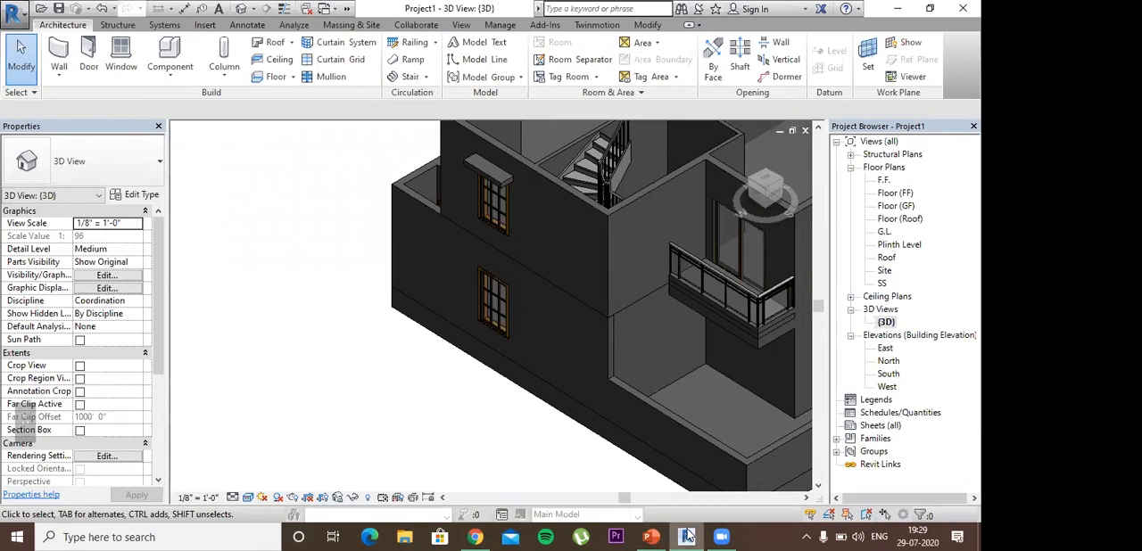
# Step: Switch to the PowerPoint presentation and review the Contents slide from Materials and their applications through Exporting a project
pyautogui.hotkey('alt', 'Tab')
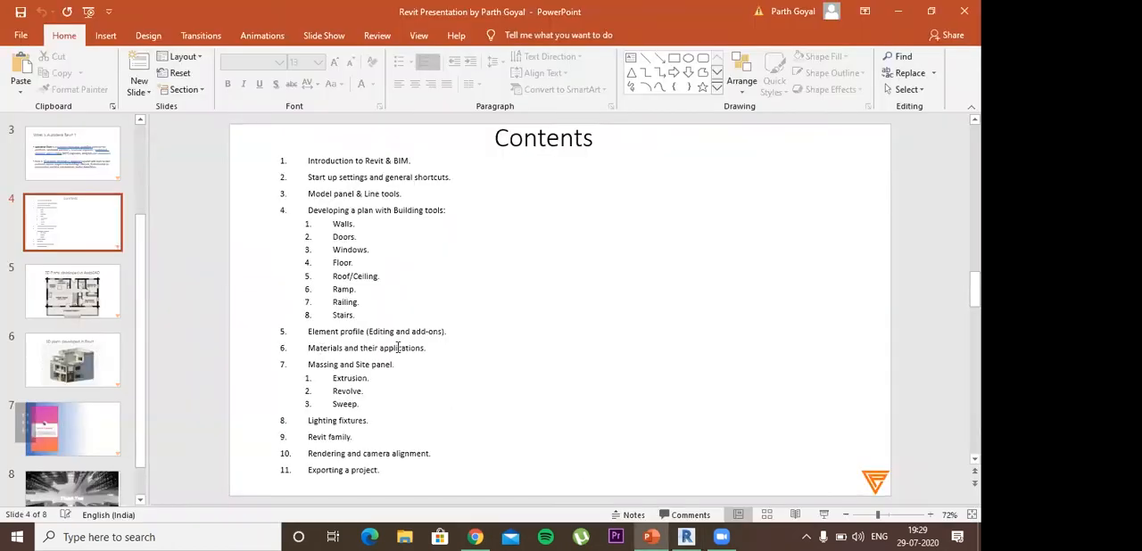
pyautogui.tripleClick(441, 348)
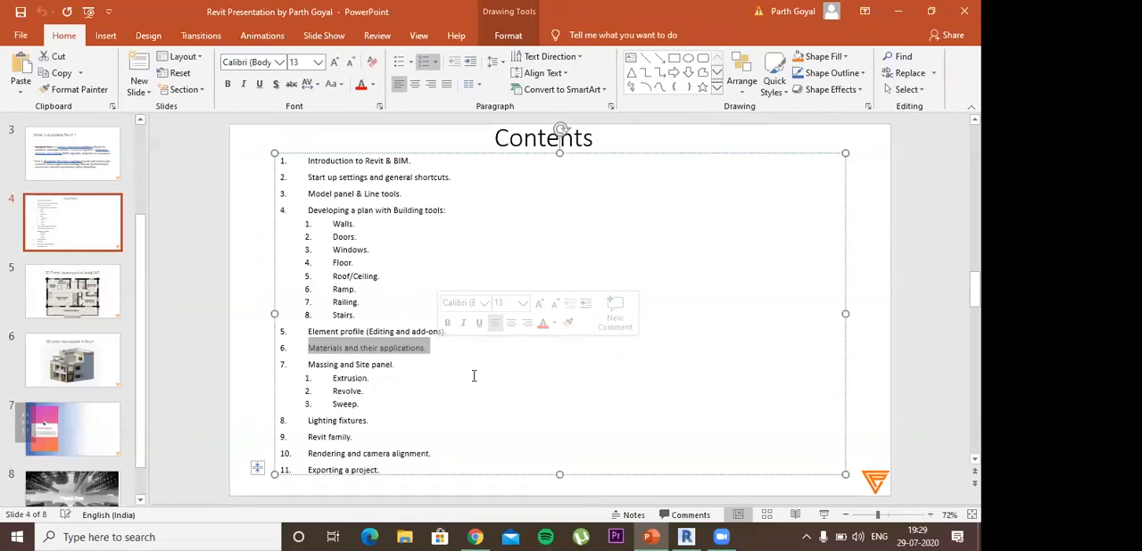
pyautogui.click(424, 376)
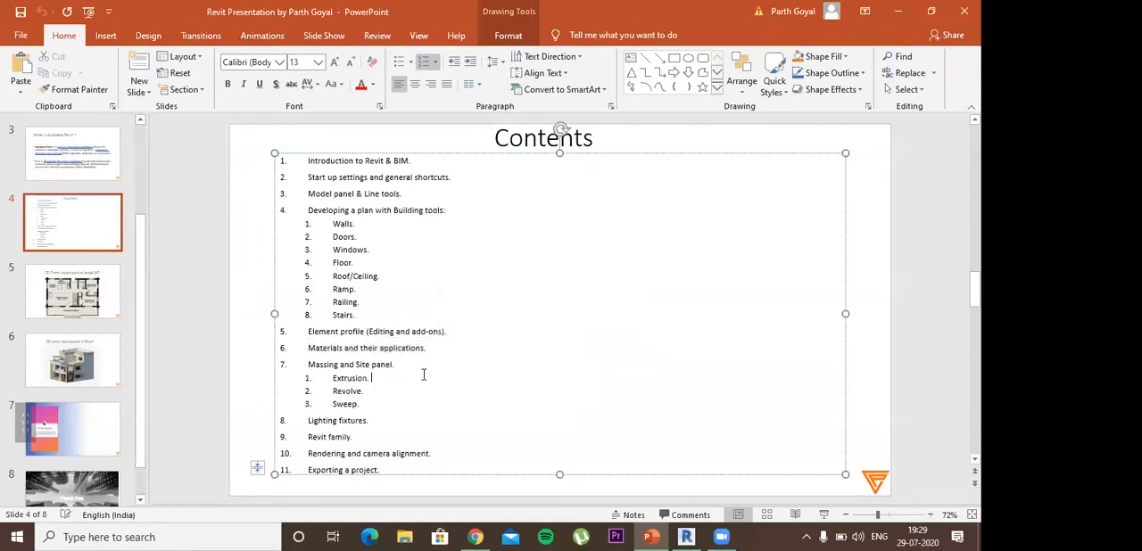
pyautogui.moveTo(369, 359); pyautogui.dragTo(384, 471)
pyautogui.click(520, 302)
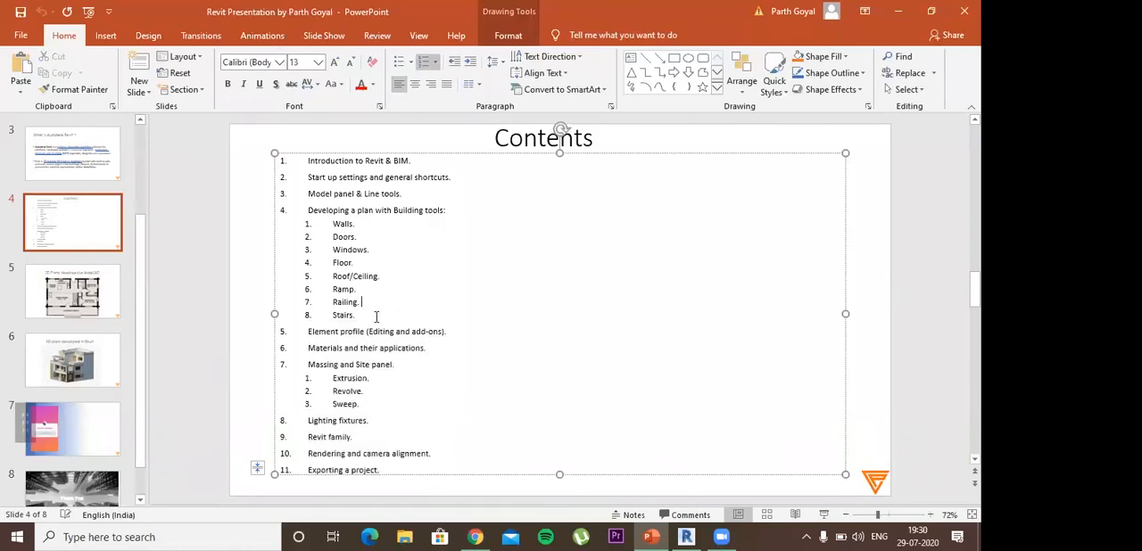
# Step: Switch to Chrome and open the autodesk.com website in a new tab
pyautogui.click(473, 536)
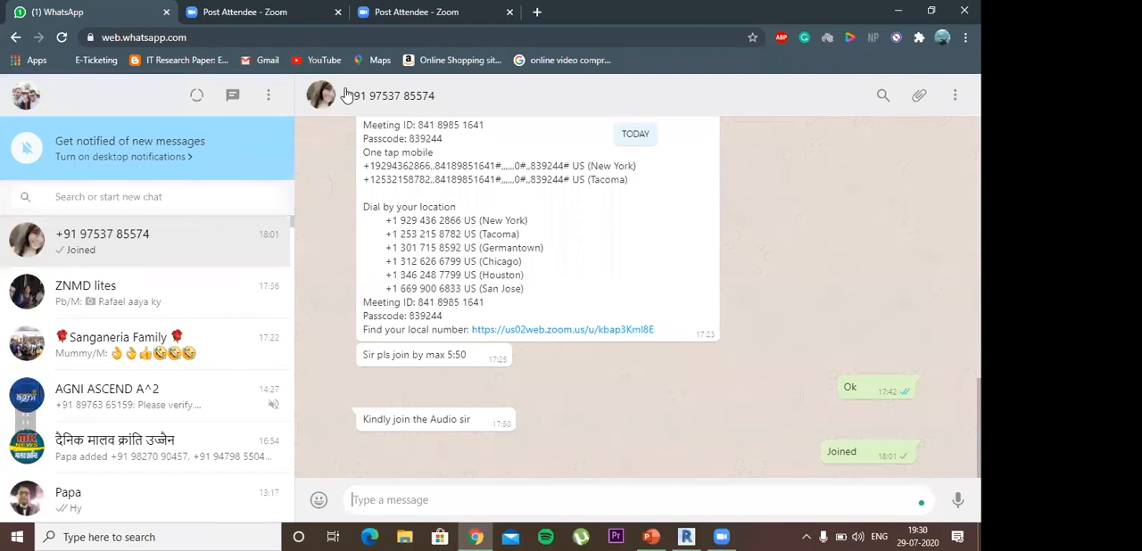
pyautogui.hotkey('ctrl', 'Tab')
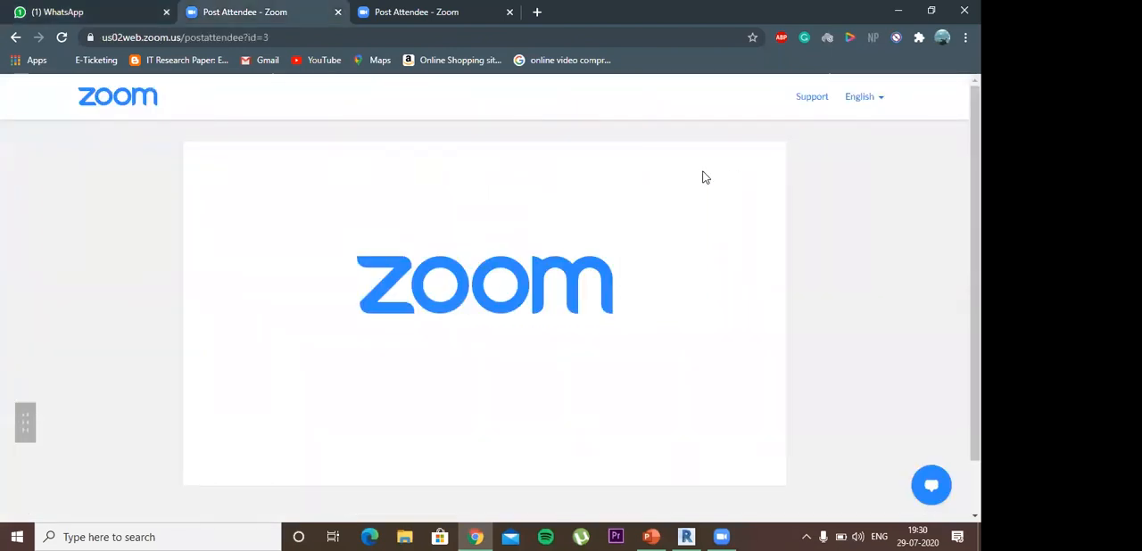
pyautogui.moveTo(546, 14); pyautogui.dragTo(563, 66)
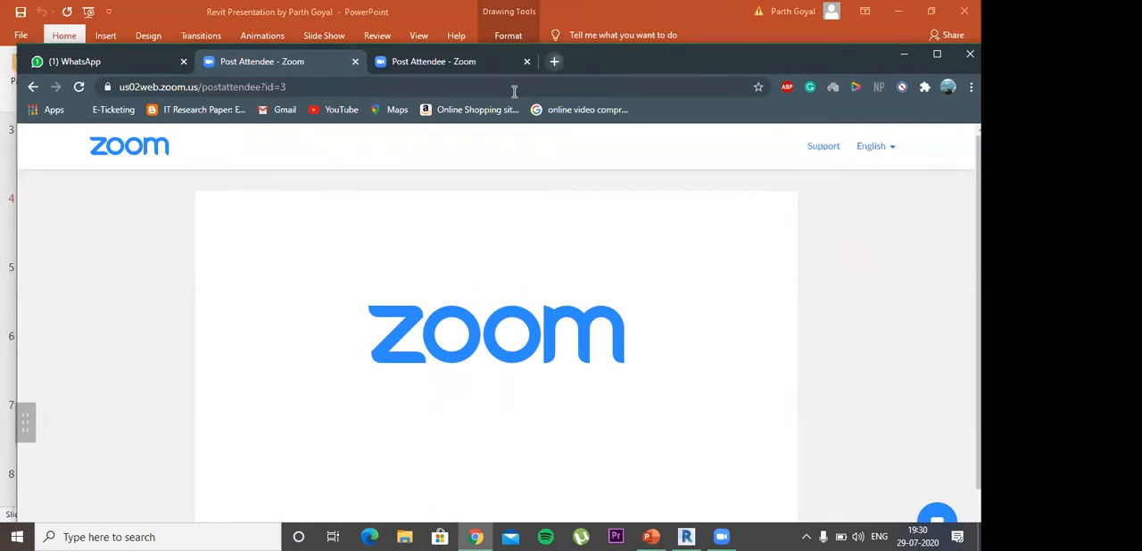
pyautogui.hotkey('ctrl', 't')
pyautogui.write('autoca')
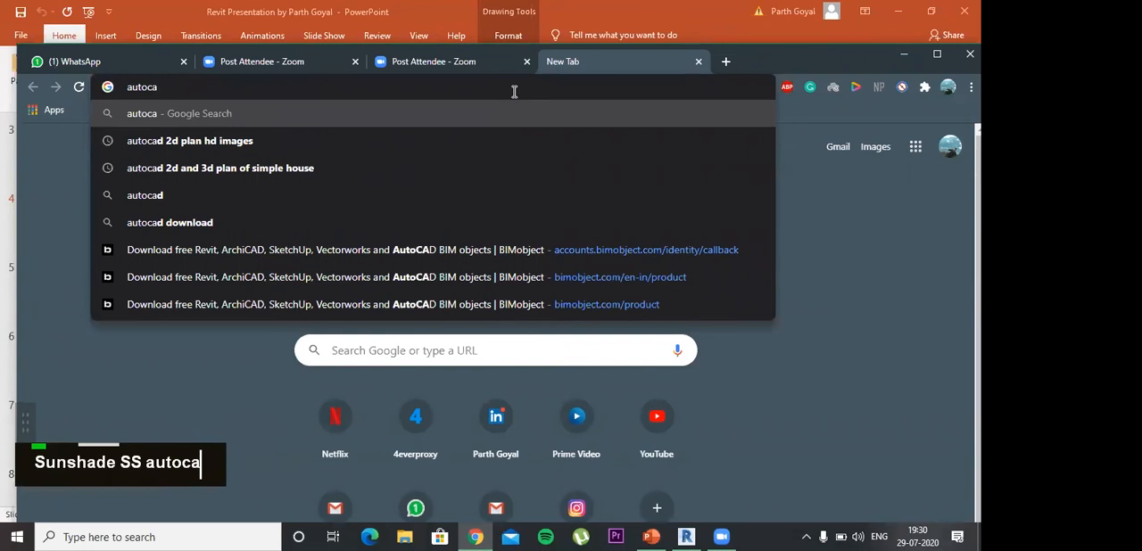
pyautogui.press('BackSpace')
pyautogui.press('BackSpace')
pyautogui.write('de')
pyautogui.press('Return')
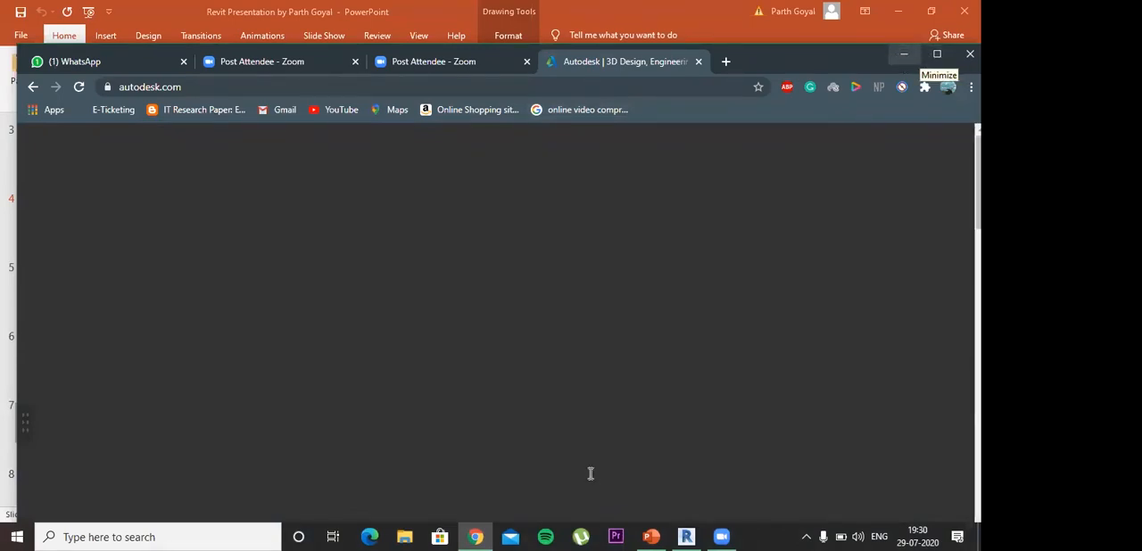
# Step: Look over the Autodesk homepage and switch to the company's India site
pyautogui.scroll(-2, 540, 322)
pyautogui.scroll(2, 540, 323)
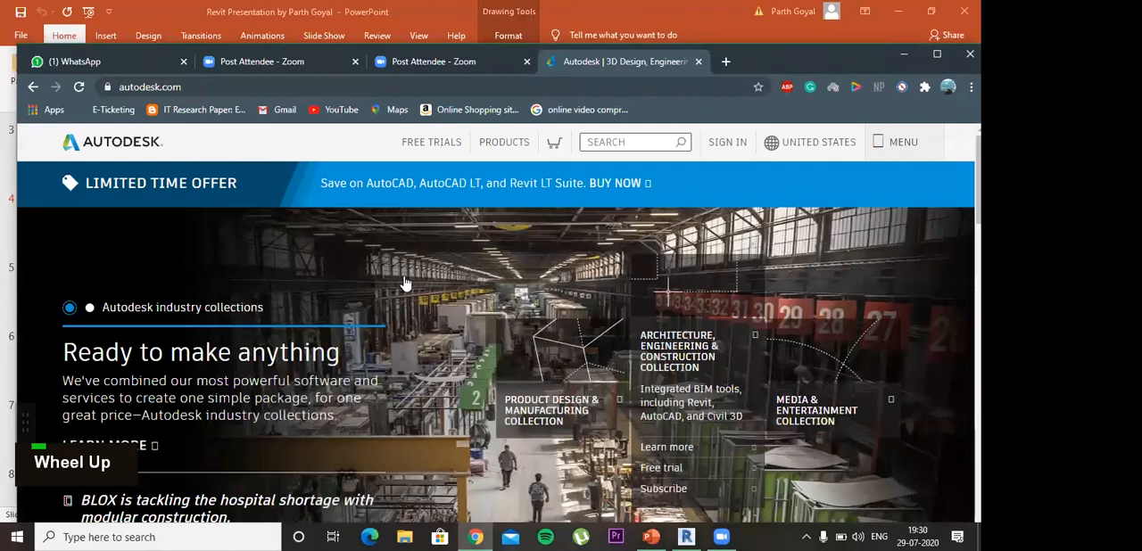
pyautogui.scroll(-10, 648, 310)
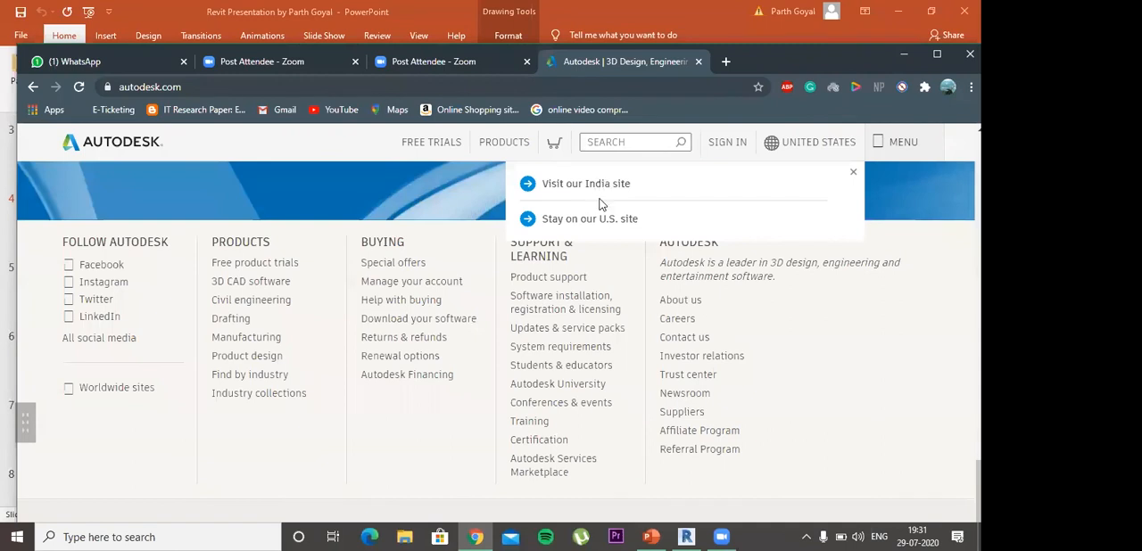
pyautogui.click(601, 203)
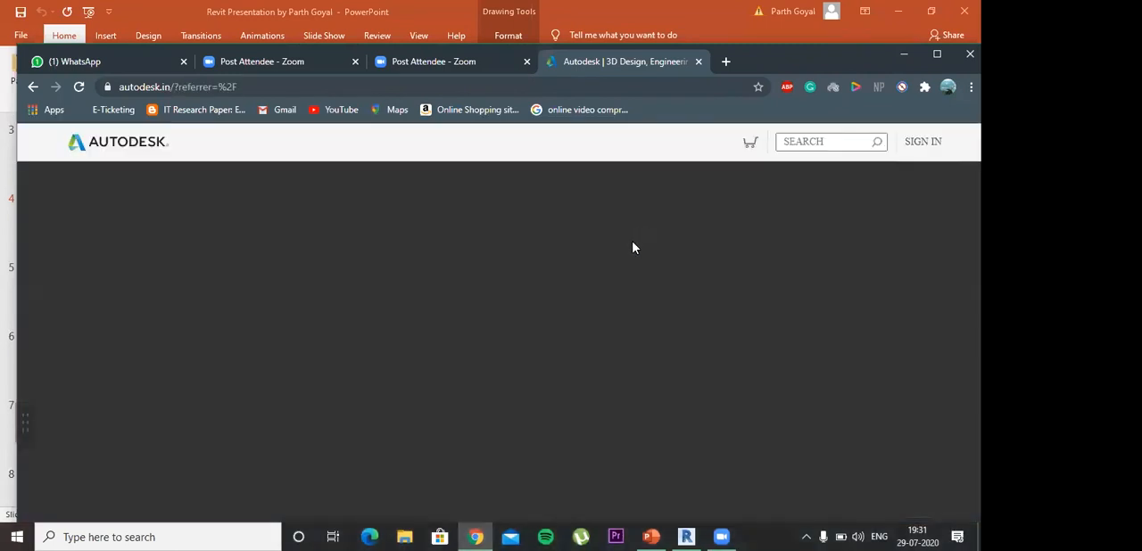
# Step: Look through the Autodesk India homepage, including the featured product prices, the Resources section and the support and learning links
pyautogui.scroll(-1, 632, 247)
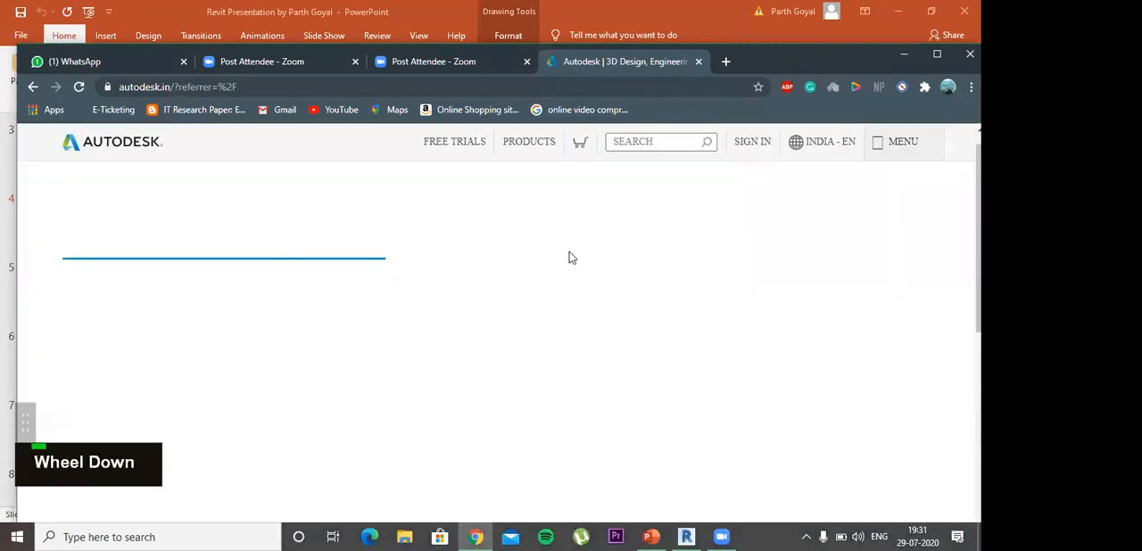
pyautogui.scroll(1, 570, 254)
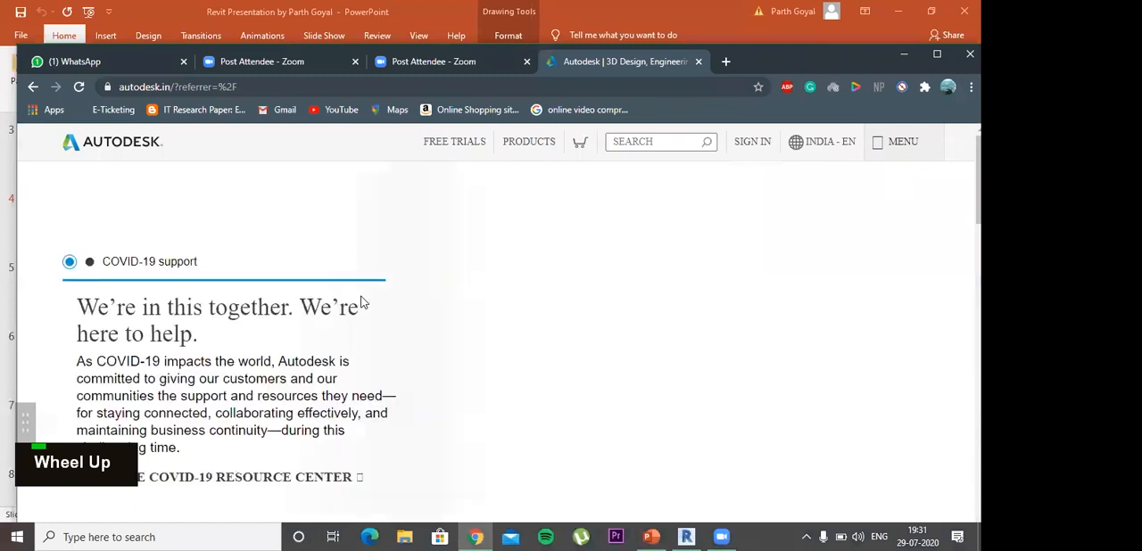
pyautogui.scroll(-8, 569, 336)
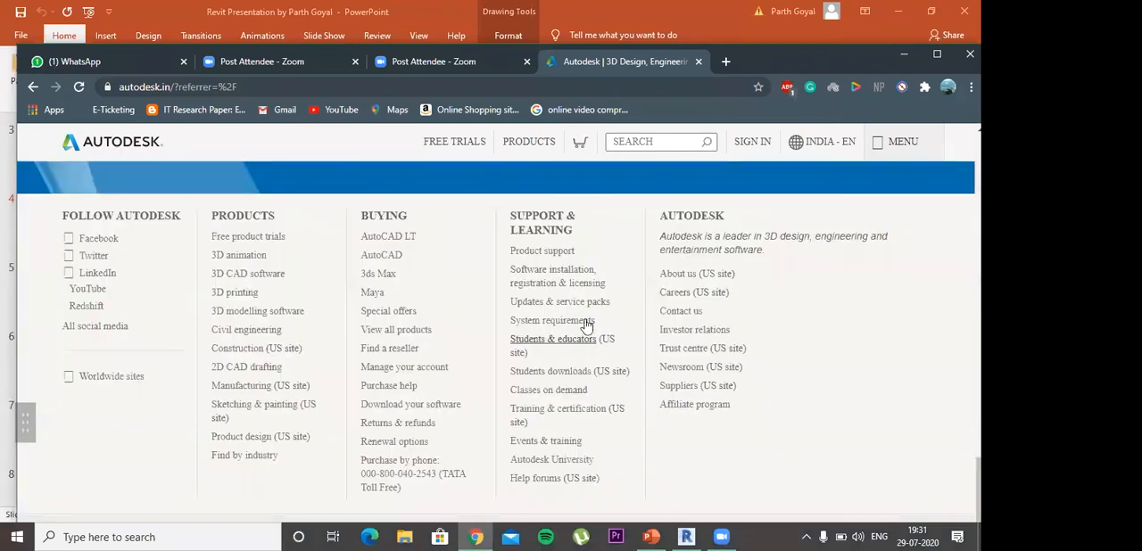
pyautogui.scroll(4, 561, 323)
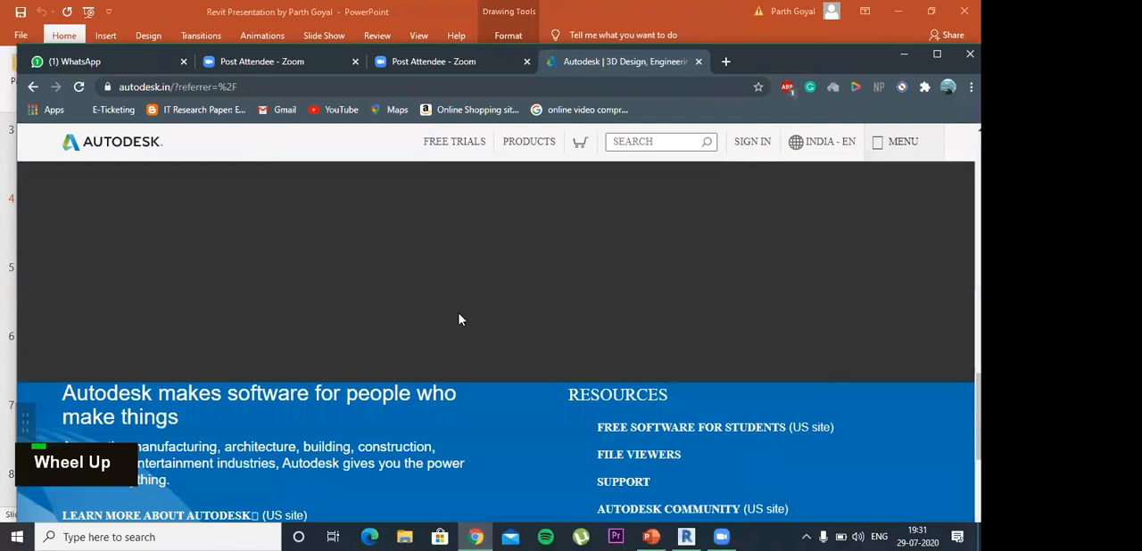
pyautogui.scroll(5, 461, 319)
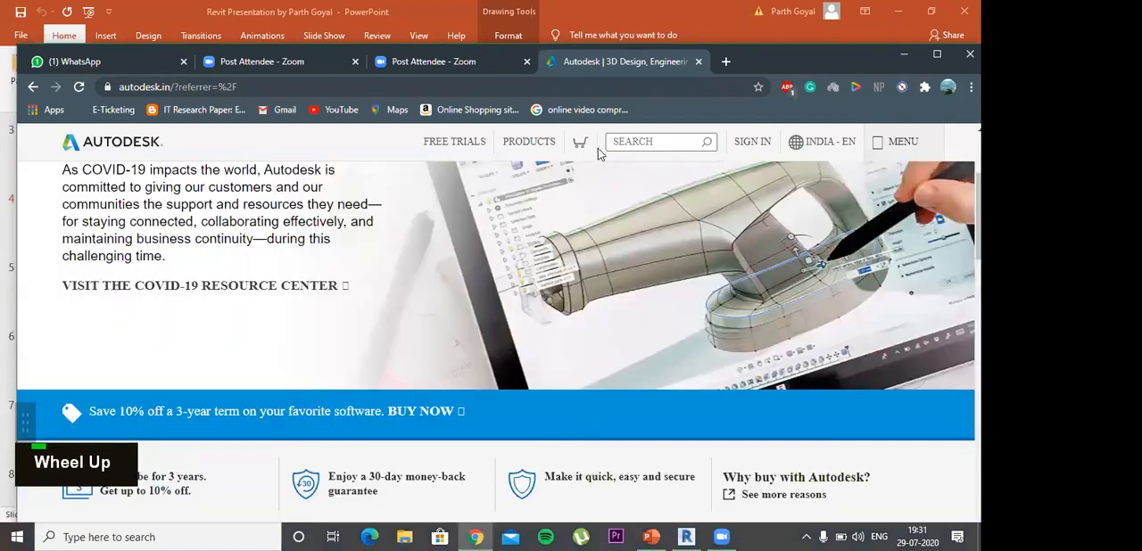
pyautogui.scroll(2, 793, 307)
pyautogui.scroll(-1, 793, 307)
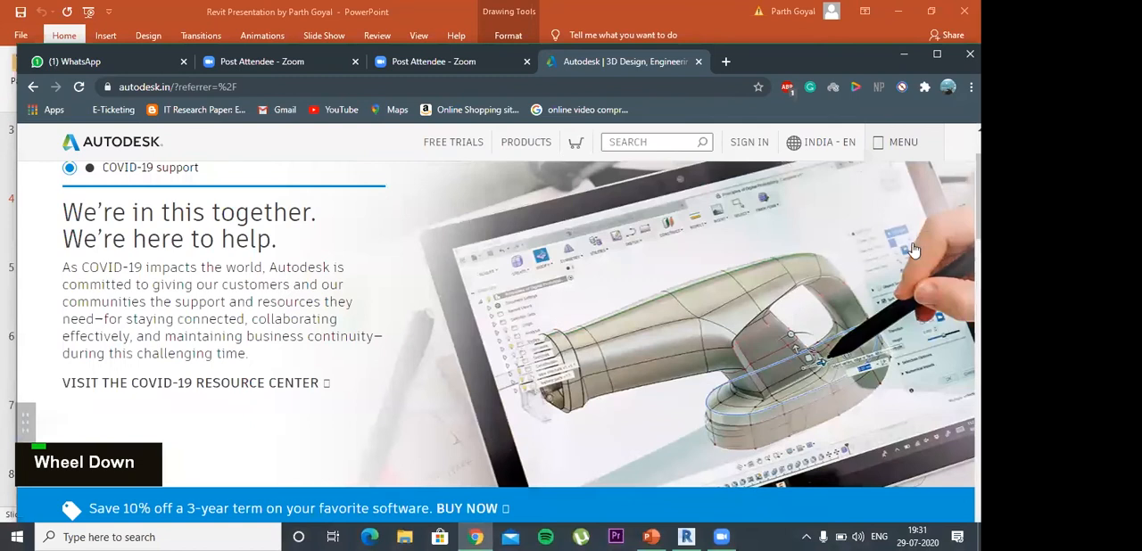
pyautogui.scroll(-6, 607, 319)
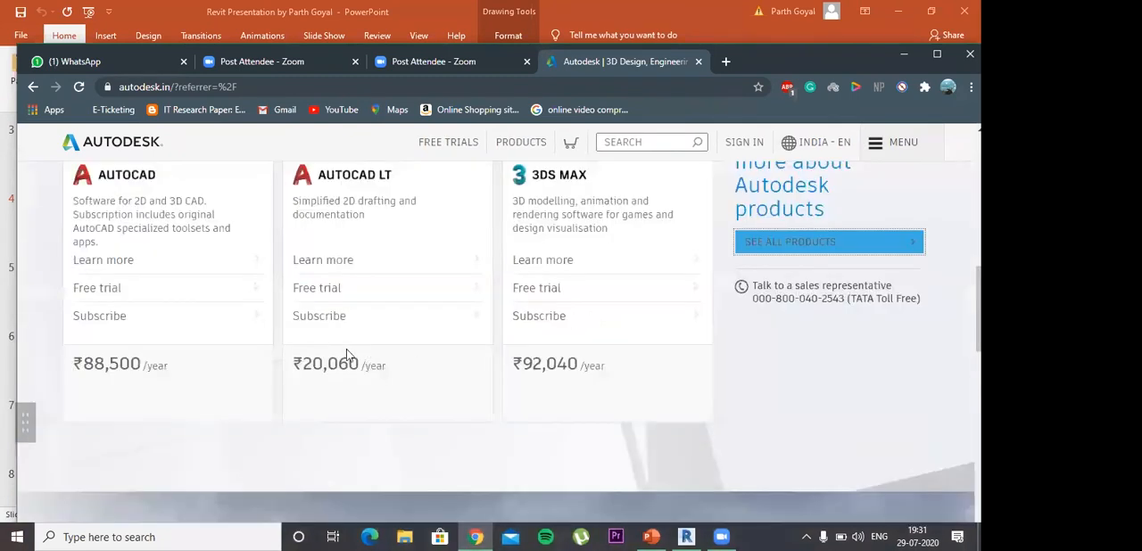
pyautogui.scroll(-3, 624, 234)
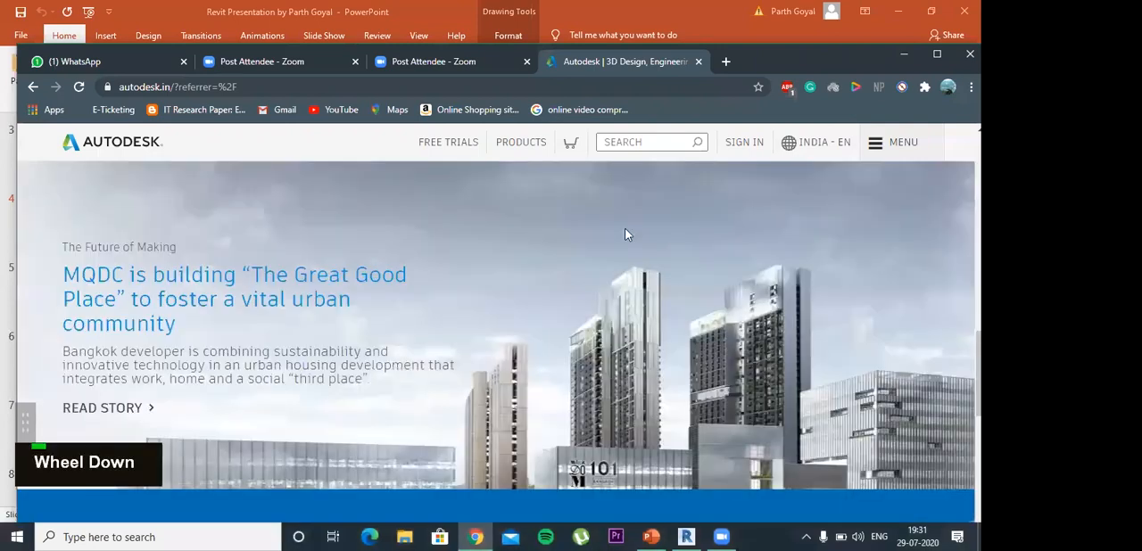
pyautogui.scroll(-5, 673, 204)
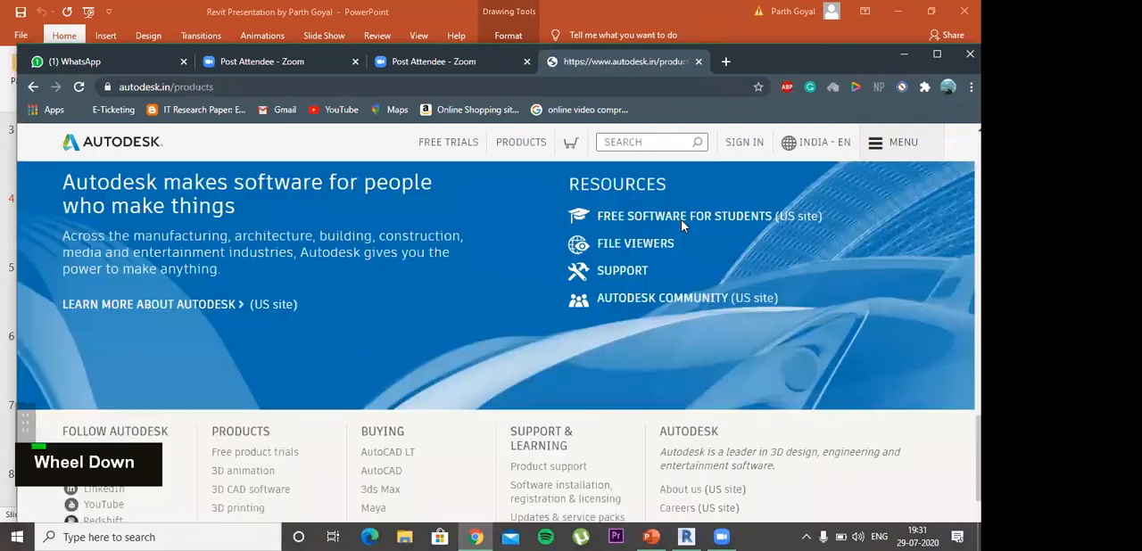
# Step: Open the Autodesk products catalogue and look over its filters and featured product collections
pyautogui.click(769, 218)
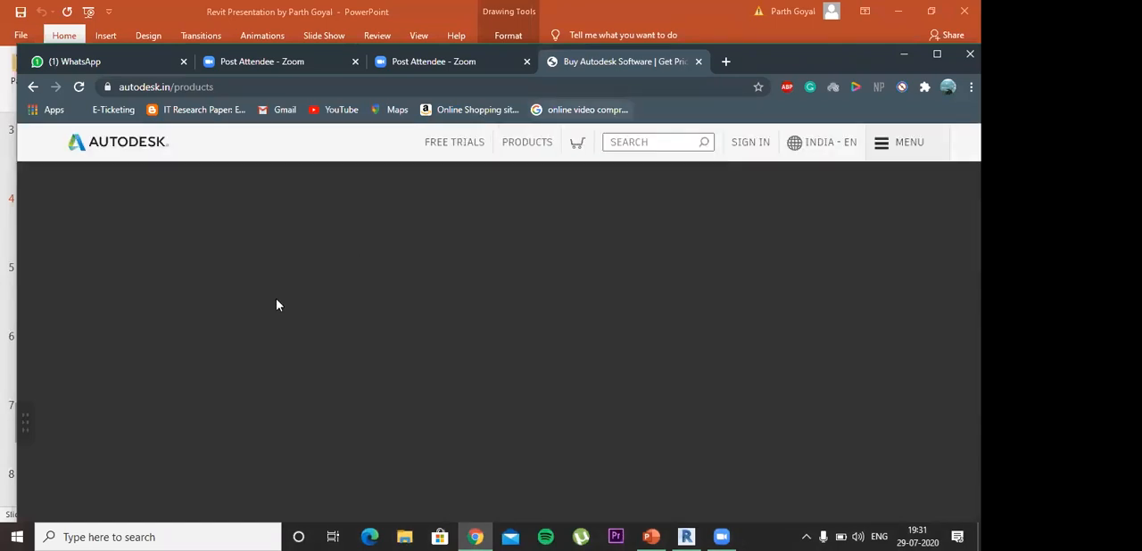
pyautogui.scroll(-3, 571, 234)
pyautogui.scroll(1, 634, 223)
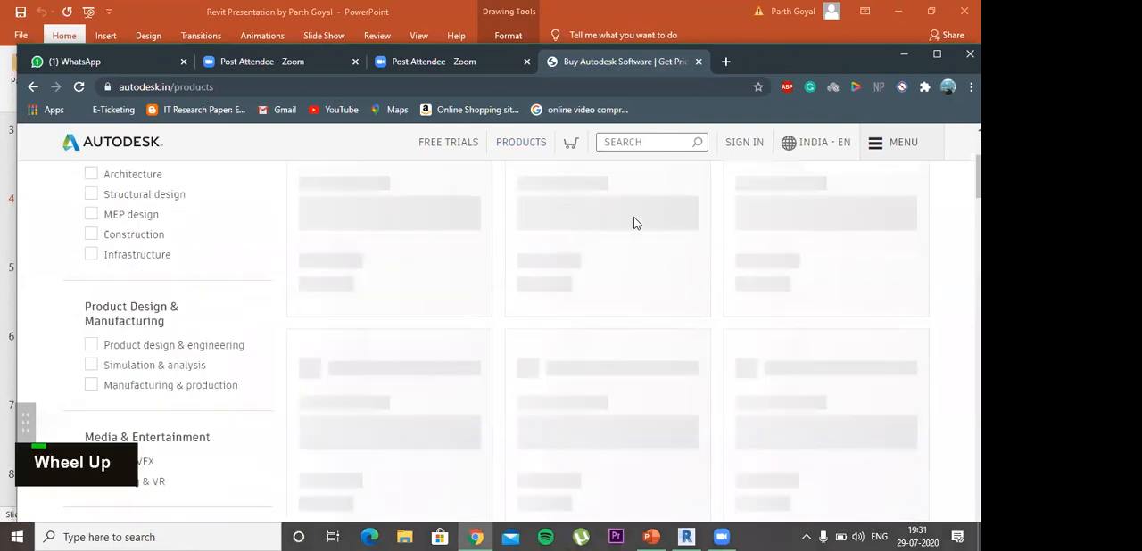
pyautogui.scroll(2, 634, 223)
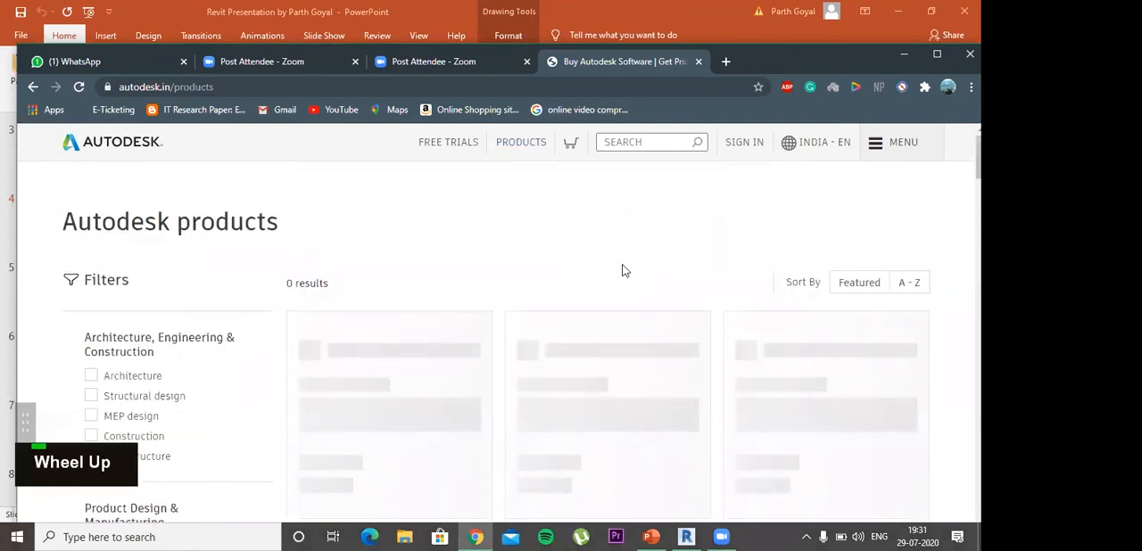
pyautogui.scroll(-4, 565, 273)
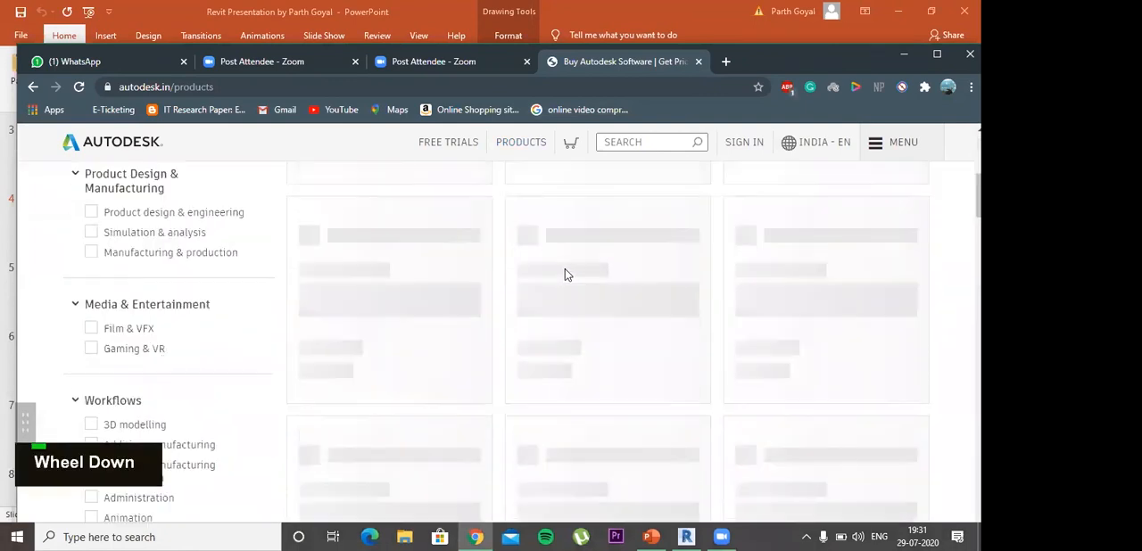
pyautogui.scroll(-3, 565, 275)
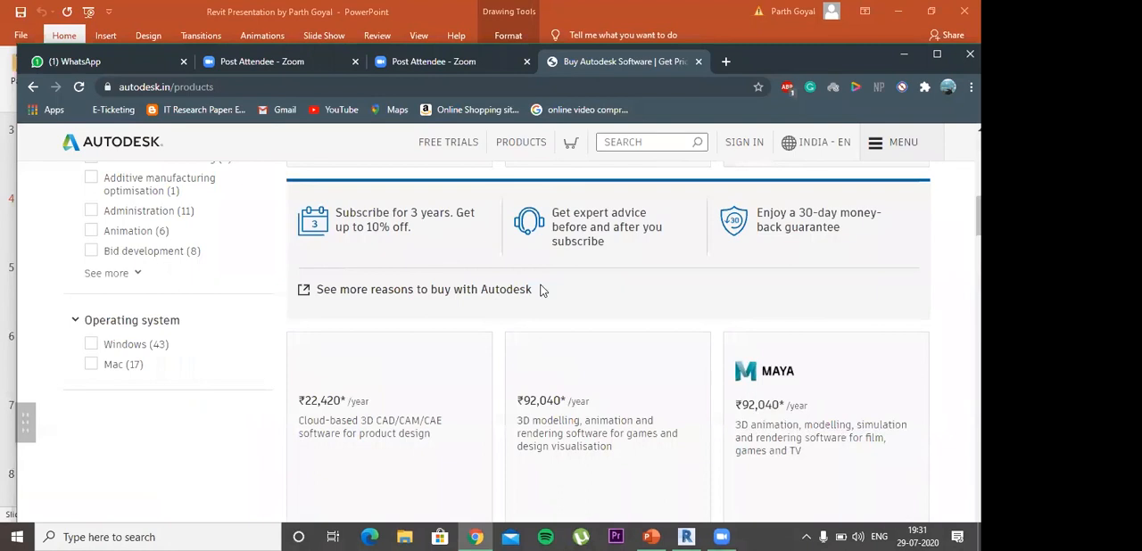
pyautogui.scroll(3, 544, 291)
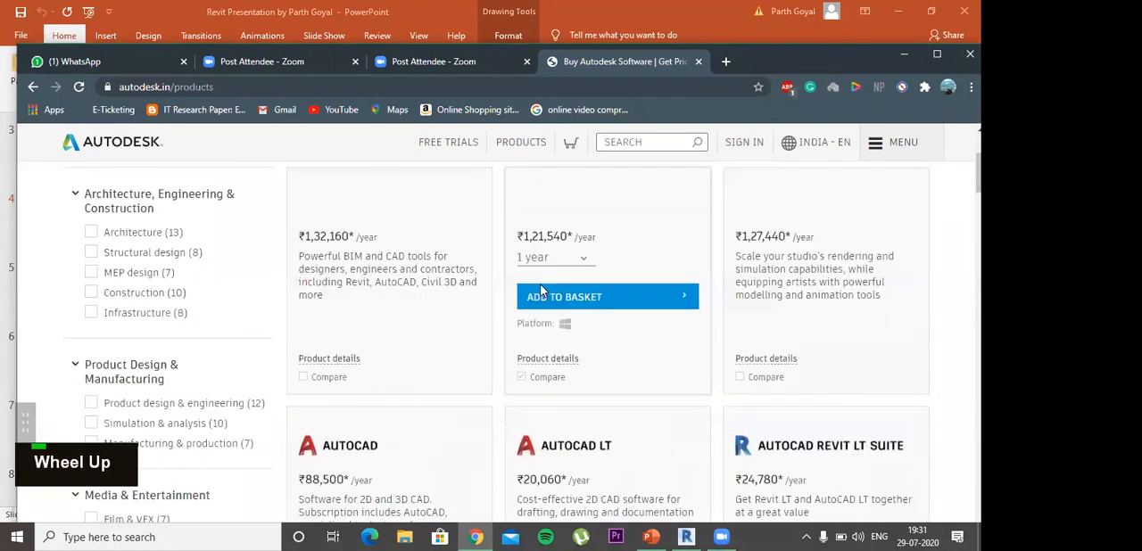
pyautogui.scroll(2, 540, 291)
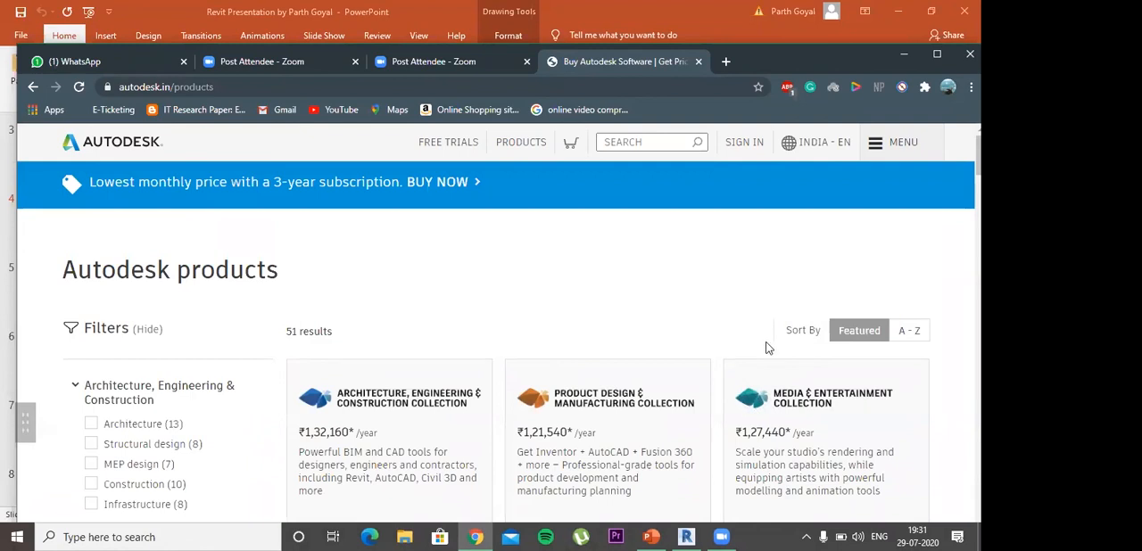
# Step: Browse the catalogue's individual products past AutoCAD, 3ds Max and Maya, and open the Revit product page
pyautogui.scroll(-5, 758, 343)
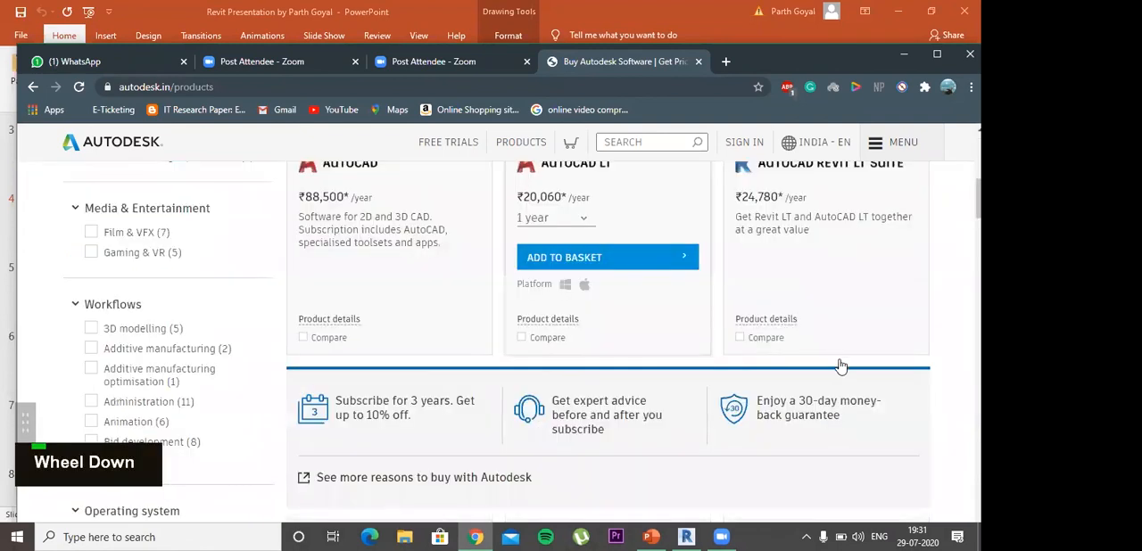
pyautogui.scroll(-3, 837, 364)
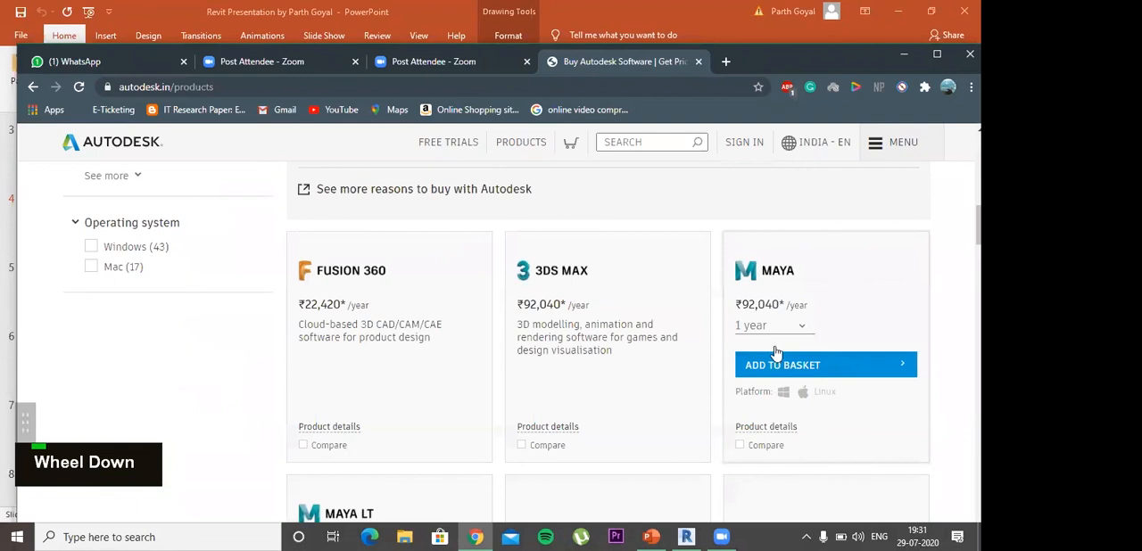
pyautogui.scroll(5, 774, 348)
pyautogui.scroll(-2, 837, 211)
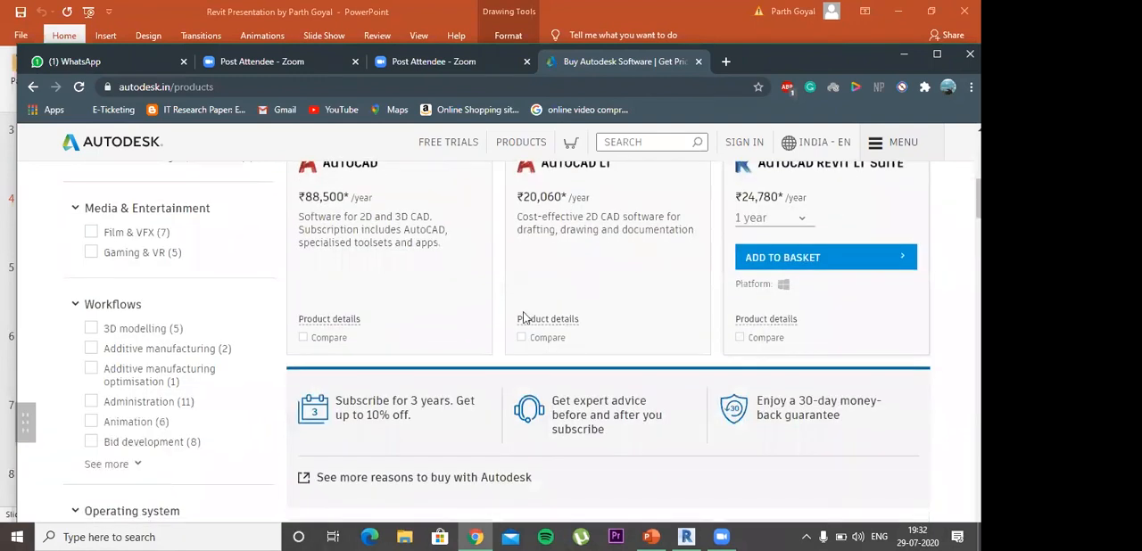
pyautogui.scroll(-3, 584, 286)
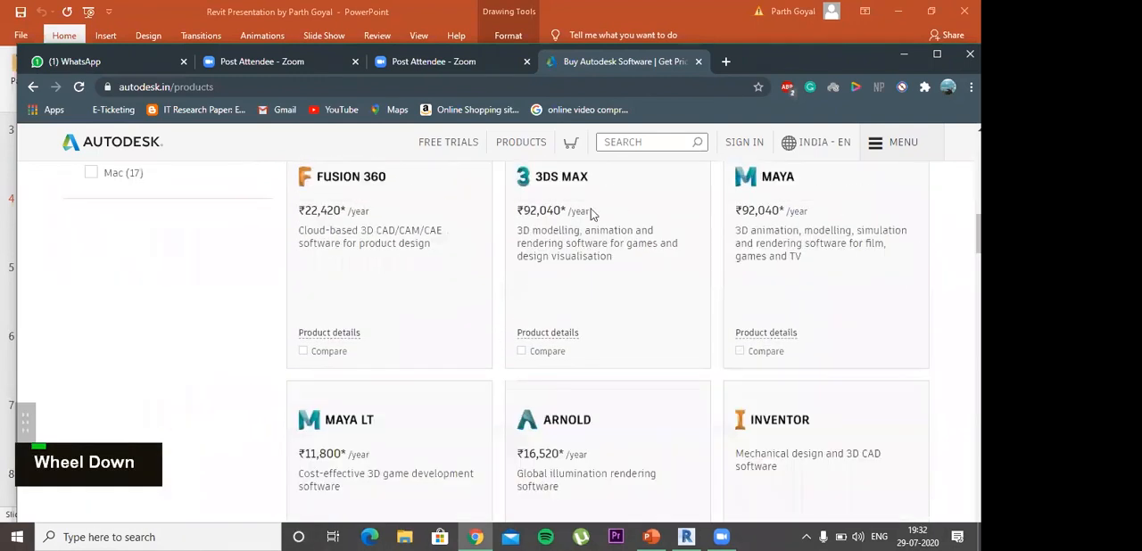
pyautogui.scroll(-3, 572, 205)
pyautogui.scroll(-3, 571, 214)
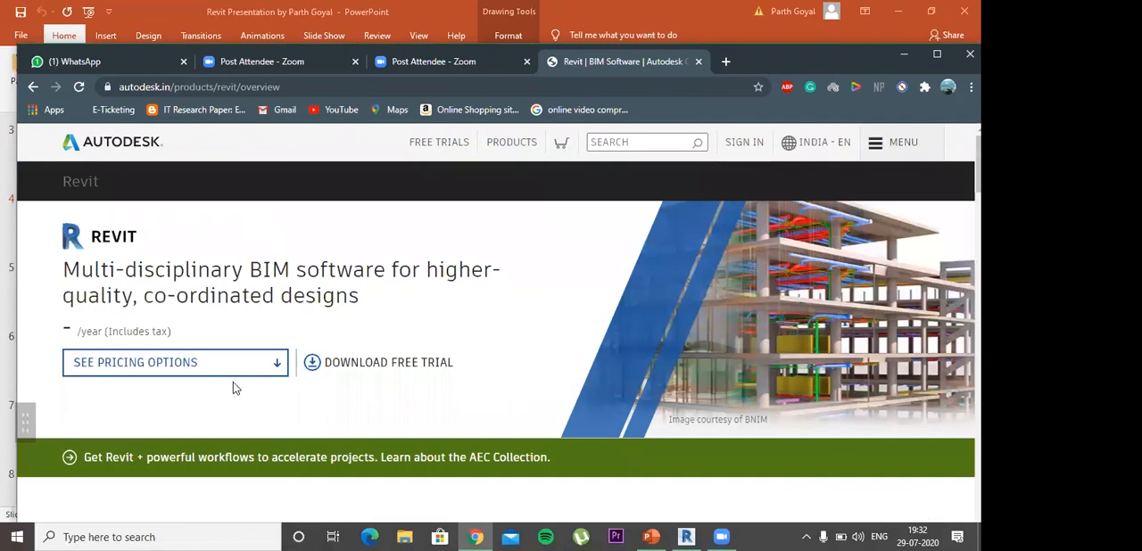
# Step: Examine the Revit product page, from its overview and pricing to the related products, system requirements and section links
pyautogui.scroll(-5, 250, 399)
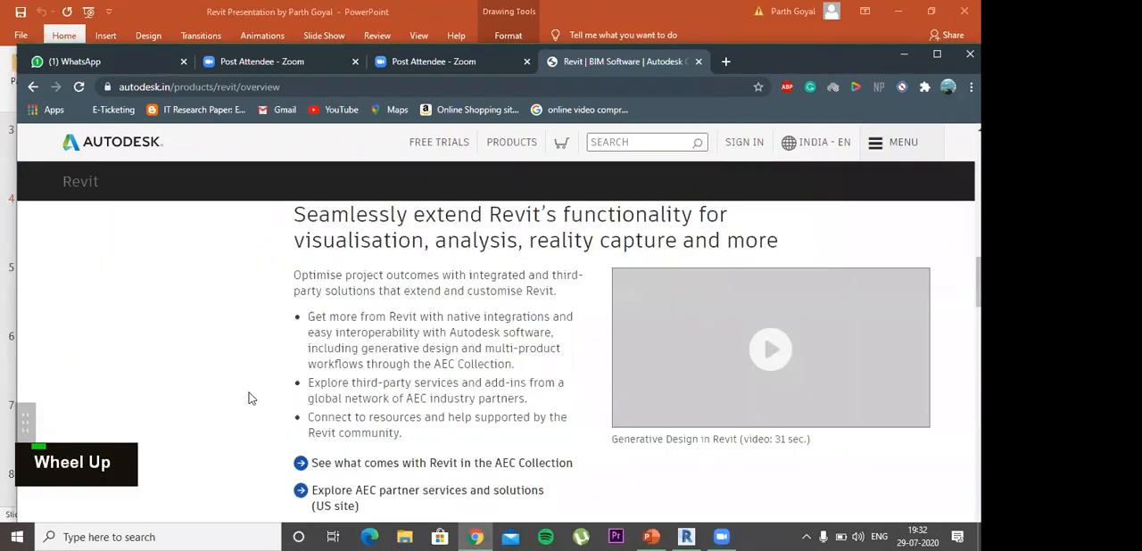
pyautogui.scroll(-10, 249, 397)
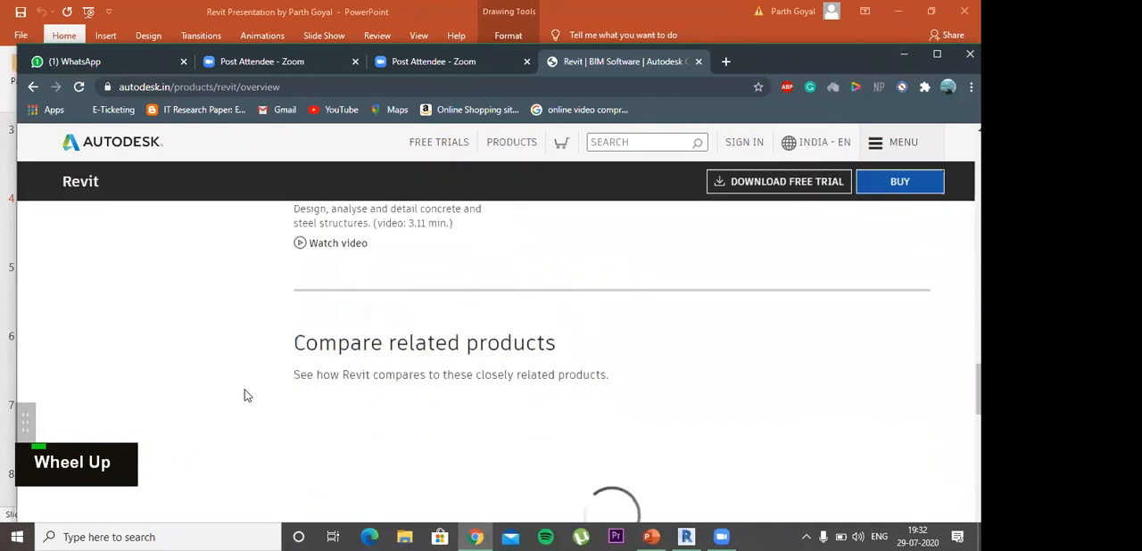
pyautogui.scroll(-10, 247, 396)
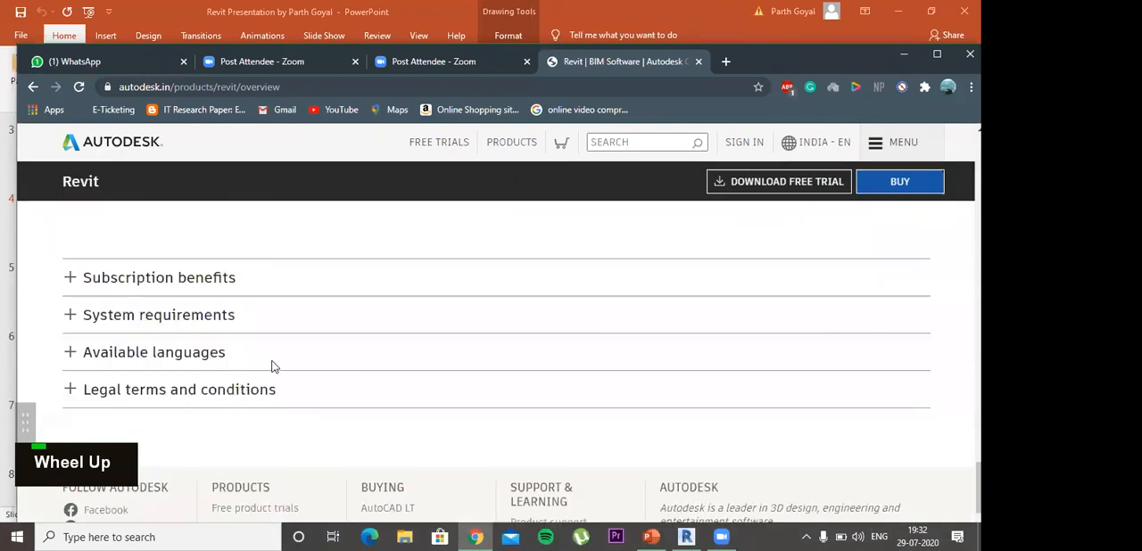
pyautogui.scroll(15, 274, 367)
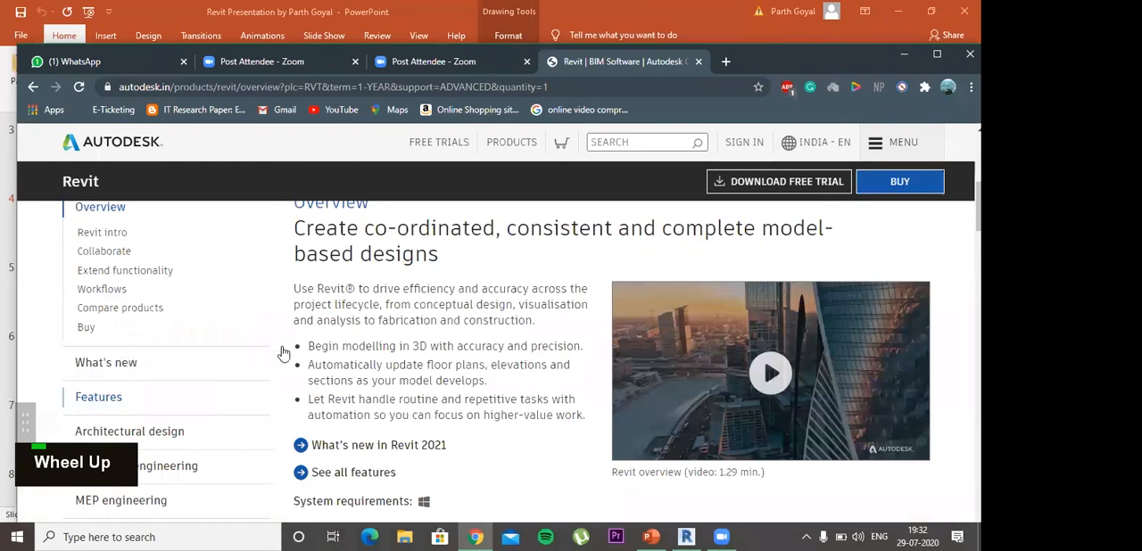
pyautogui.scroll(-3, 282, 354)
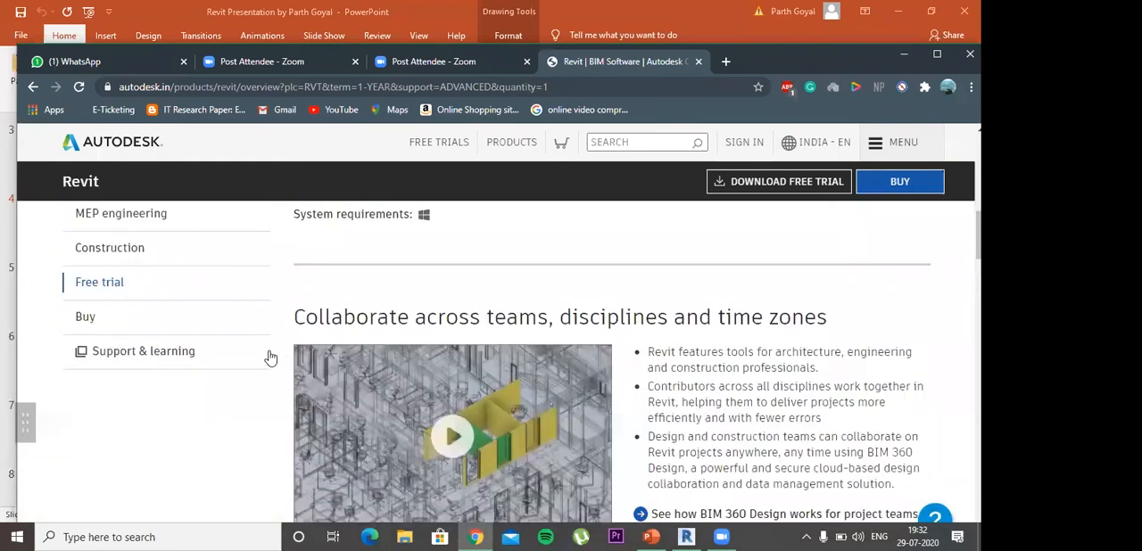
pyautogui.scroll(5, 241, 376)
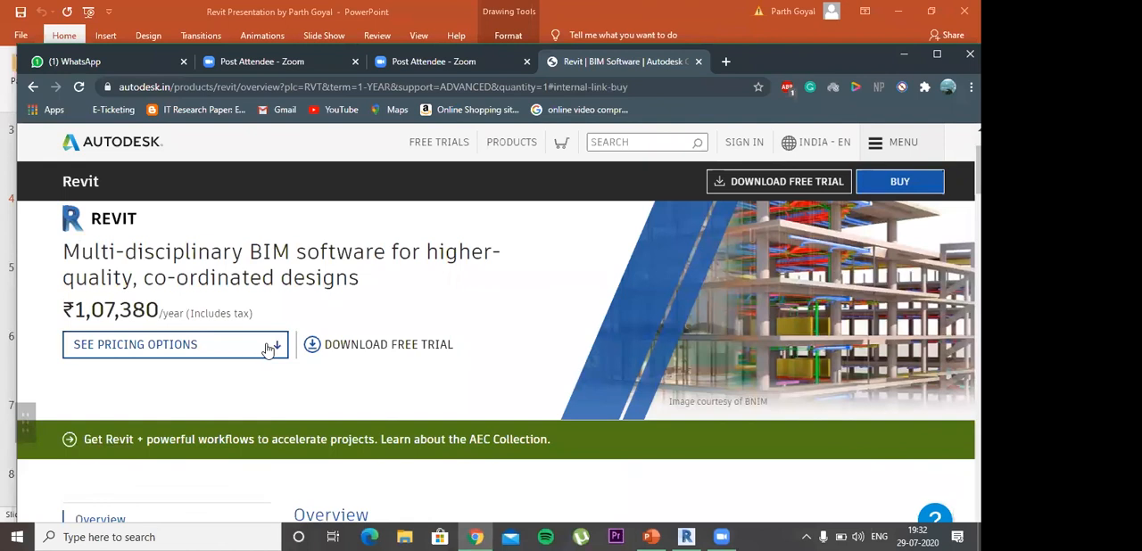
pyautogui.scroll(-3, 277, 357)
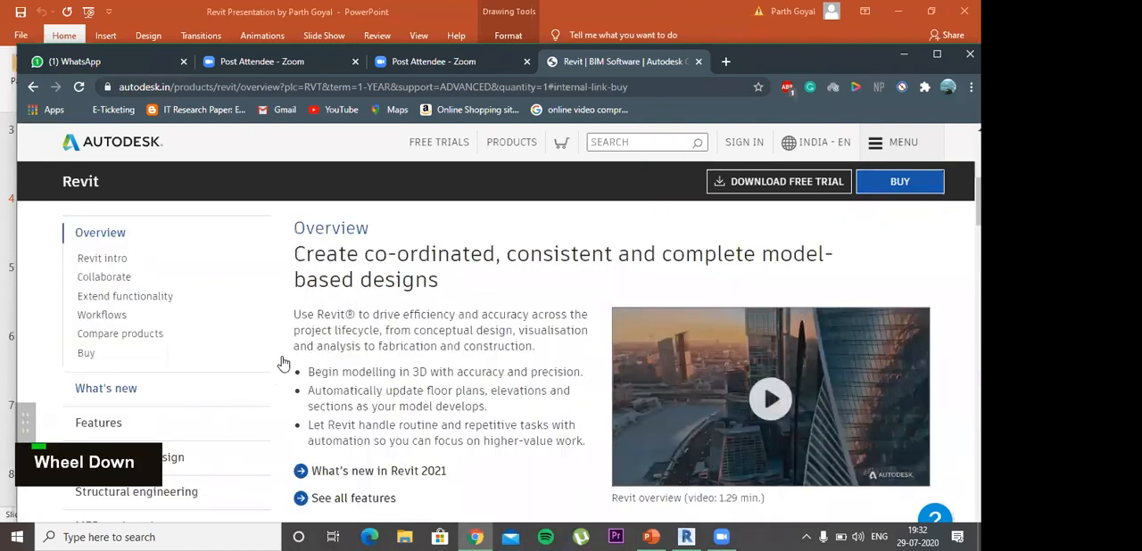
pyautogui.scroll(3, 232, 366)
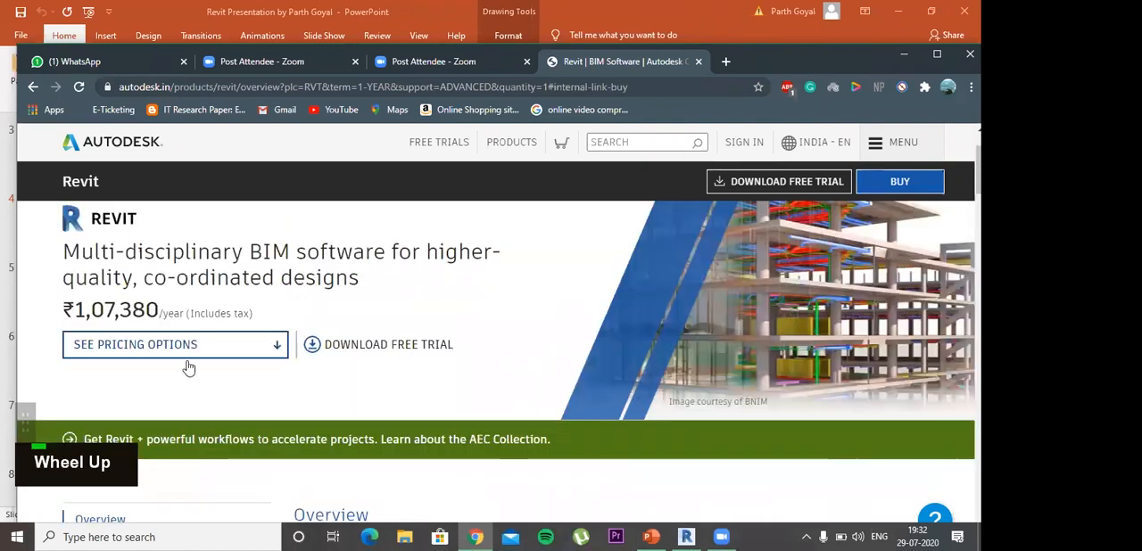
# Step: Open Revit's Free trial page in a new tab, switch to it and look over the 30-day trial download offer
pyautogui.scroll(-5, 118, 234)
pyautogui.rightClick(105, 223)
pyautogui.click(156, 235)
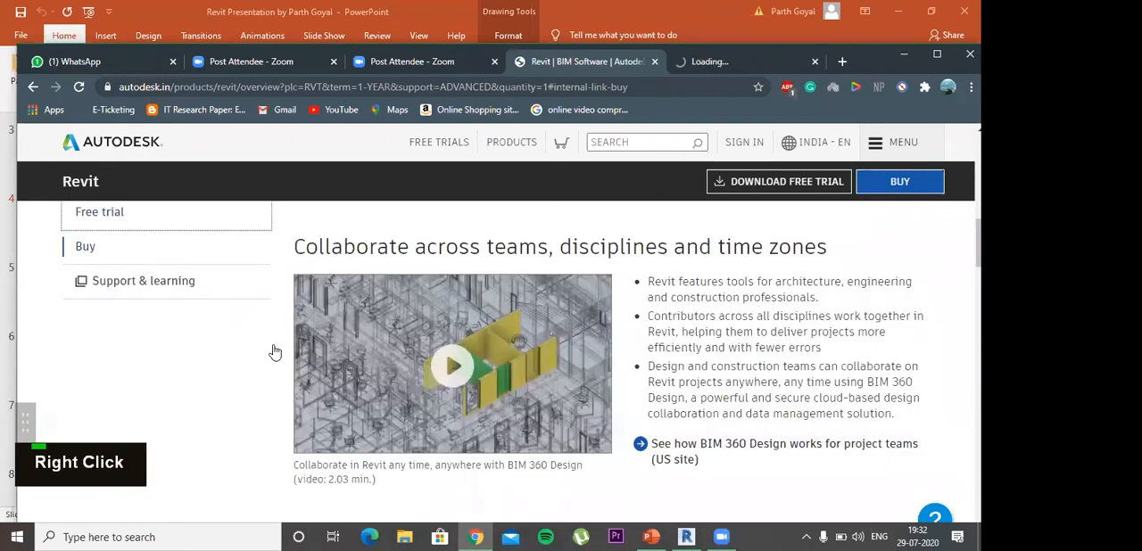
pyautogui.scroll(3, 357, 331)
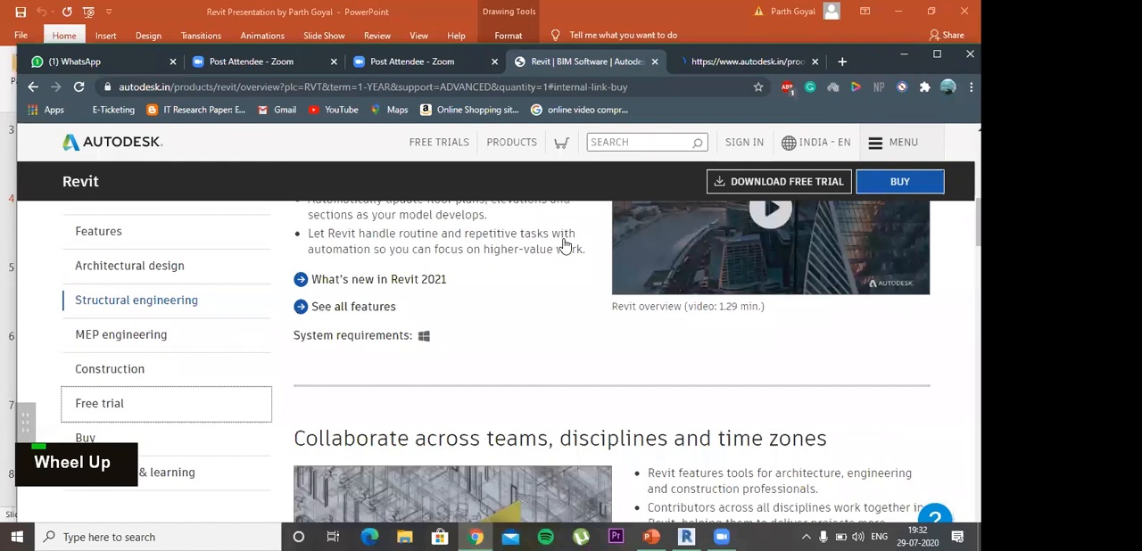
pyautogui.scroll(5, 563, 246)
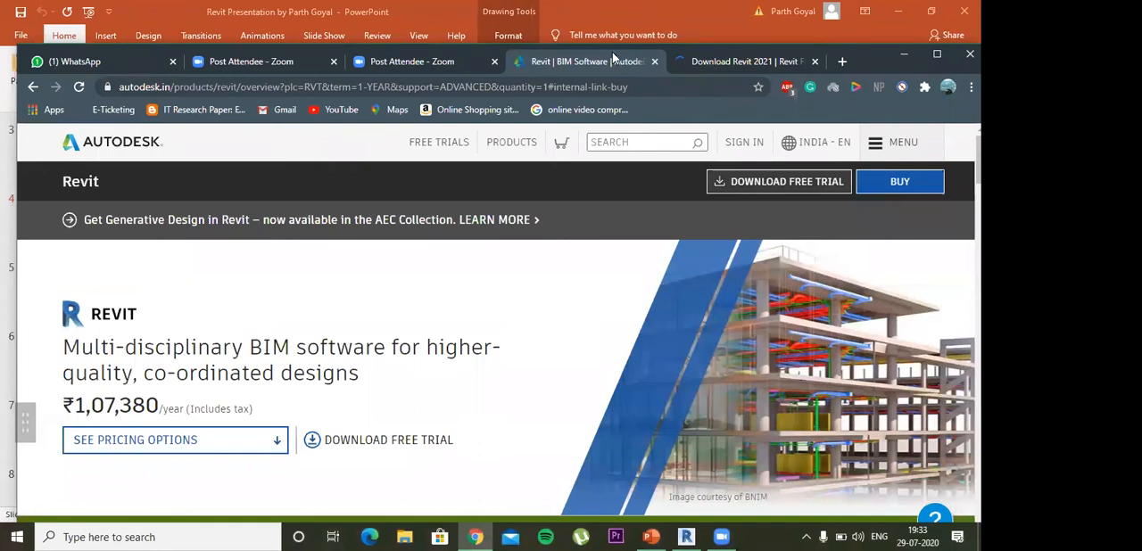
pyautogui.click(706, 55)
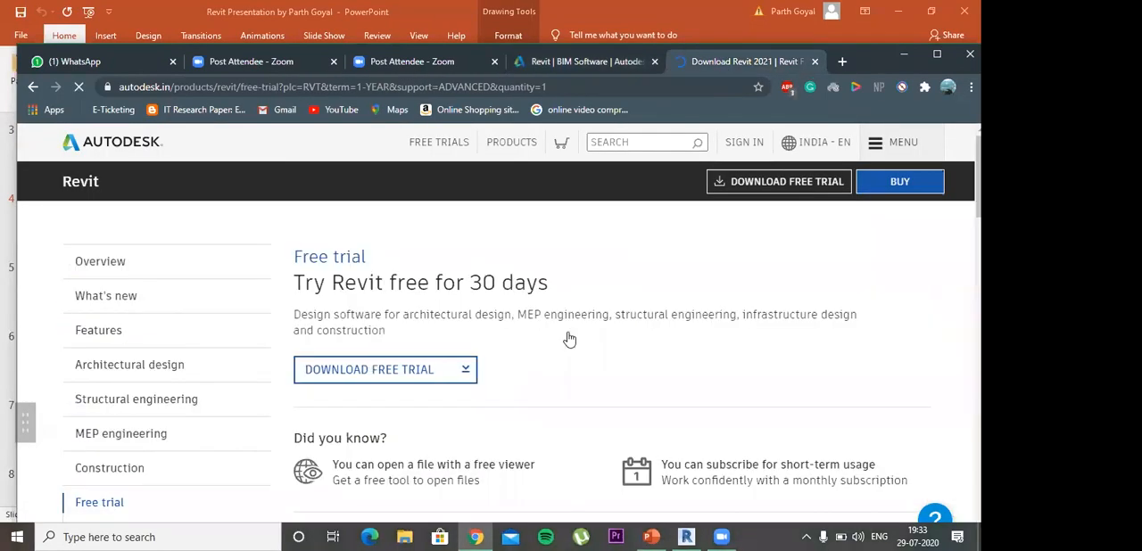
pyautogui.scroll(-3, 570, 339)
pyautogui.scroll(3, 569, 339)
# Step: Switch back to the PowerPoint presentation and review the Contents slide from Element profile through Rendering and camera alignment
pyautogui.moveTo(687, 536)
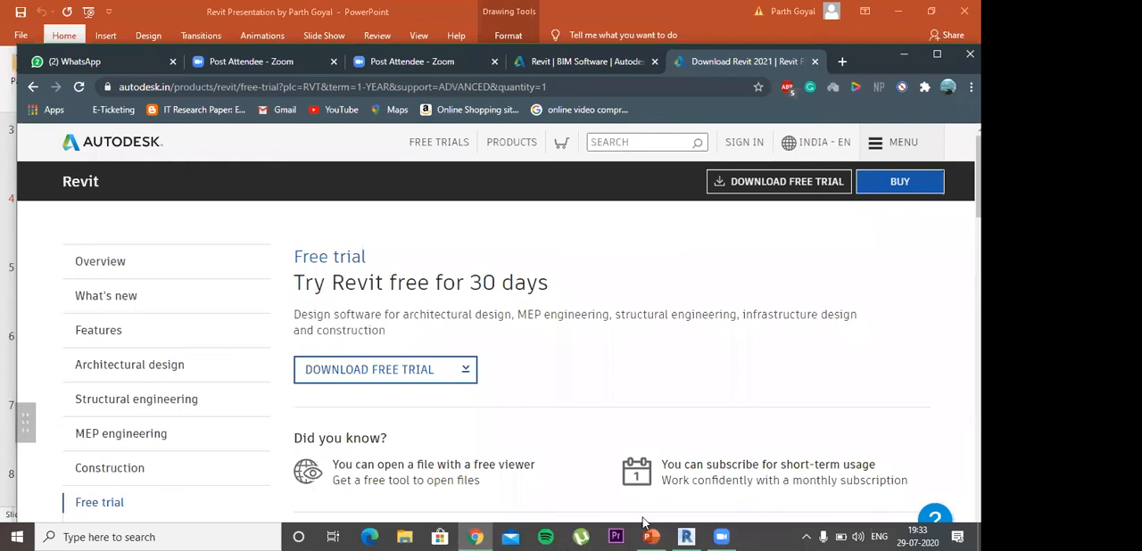
pyautogui.moveTo(650, 531)
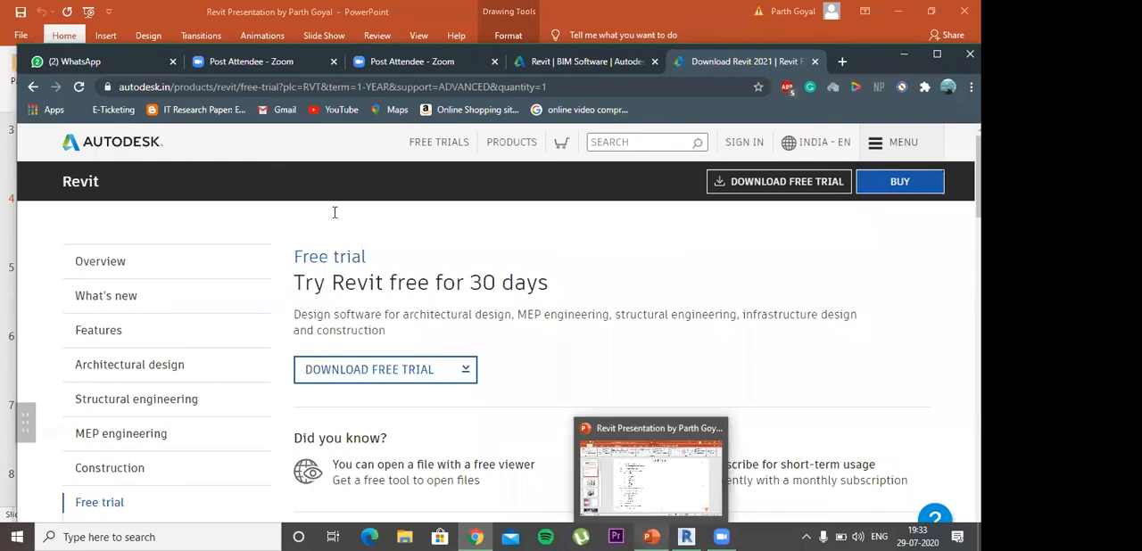
pyautogui.hotkey('alt', 'Tab')
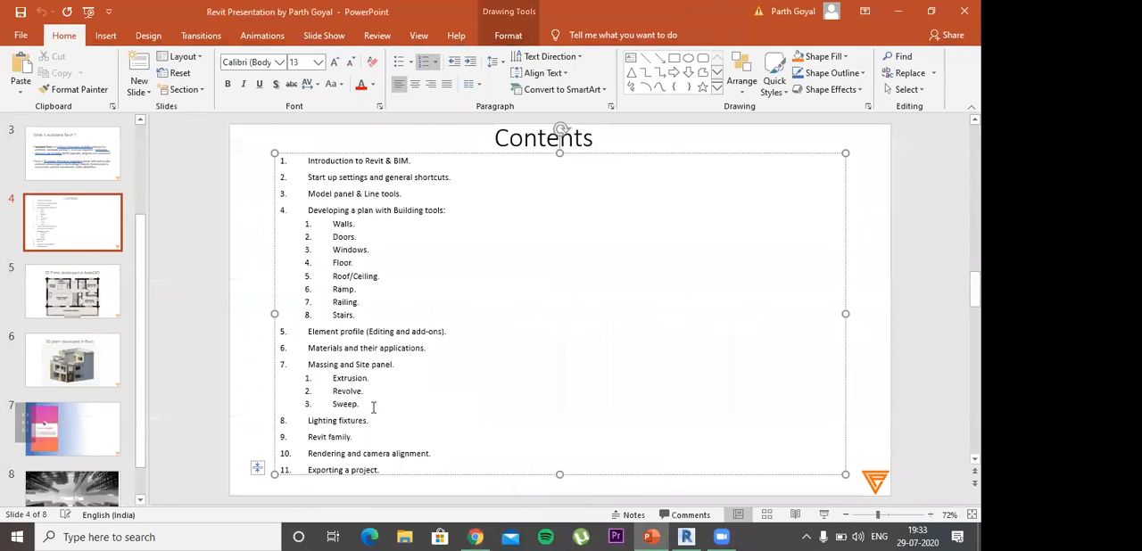
pyautogui.moveTo(374, 408); pyautogui.dragTo(381, 452)
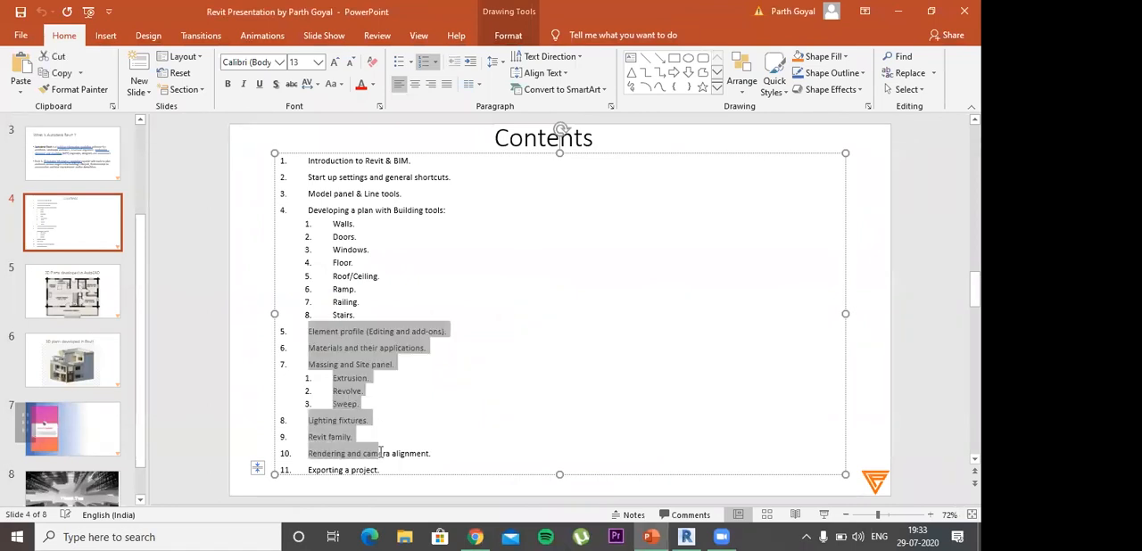
pyautogui.click(628, 310)
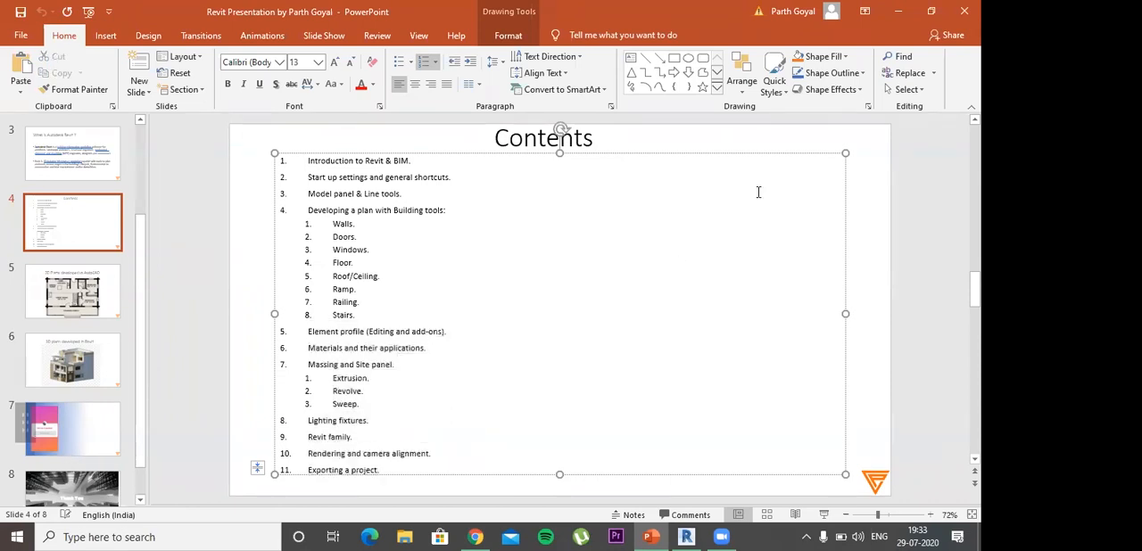